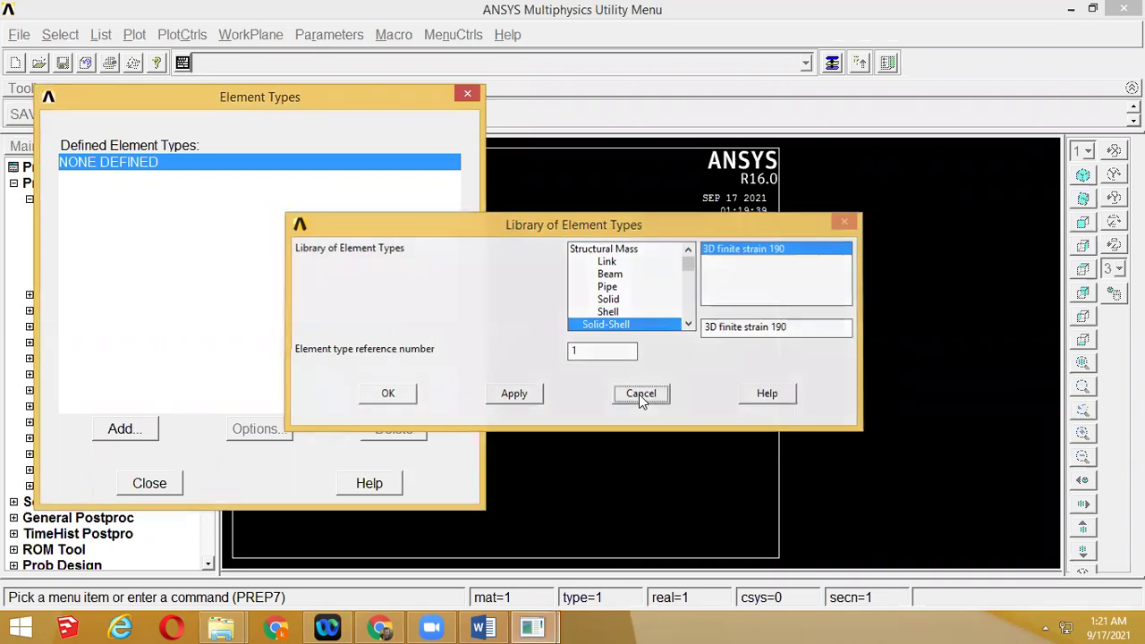
# Close the Element Types dialog, leaving no element type defined
pyautogui.click(152, 488)
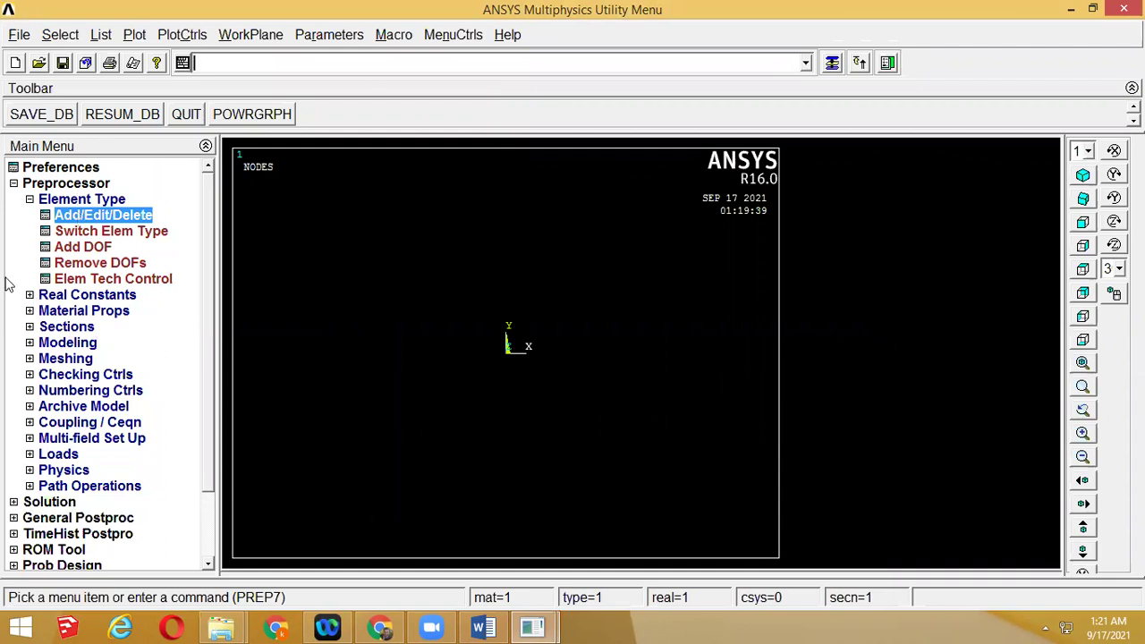
# Expand the Preprocessor's Real Constants and Material Props options, then switch to the Word manual
pyautogui.click(28, 297)
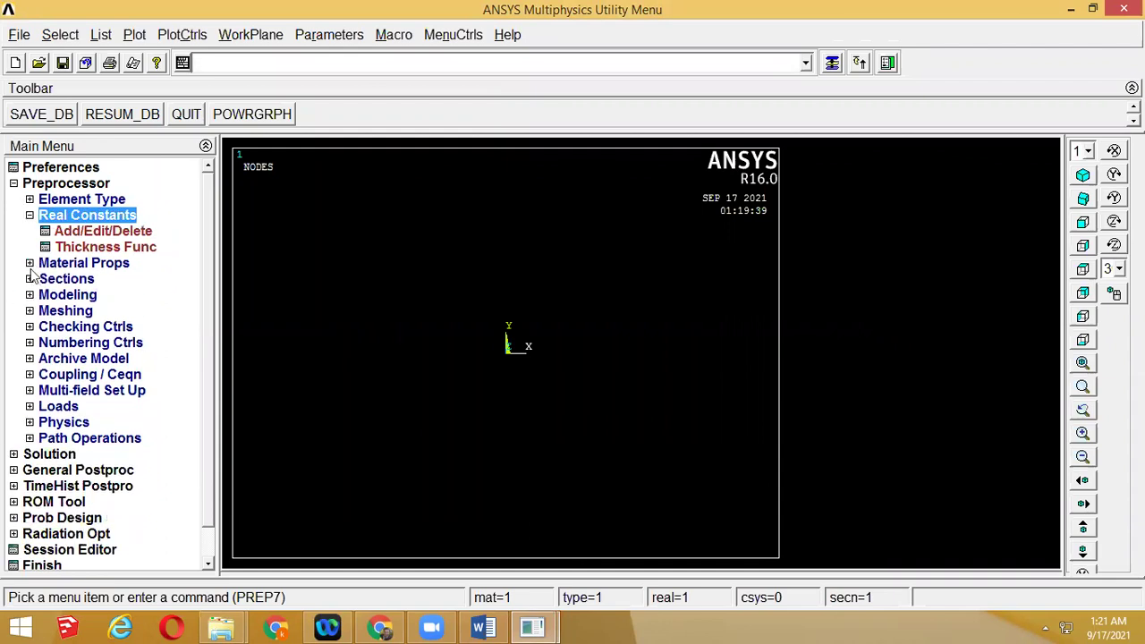
pyautogui.click(30, 263)
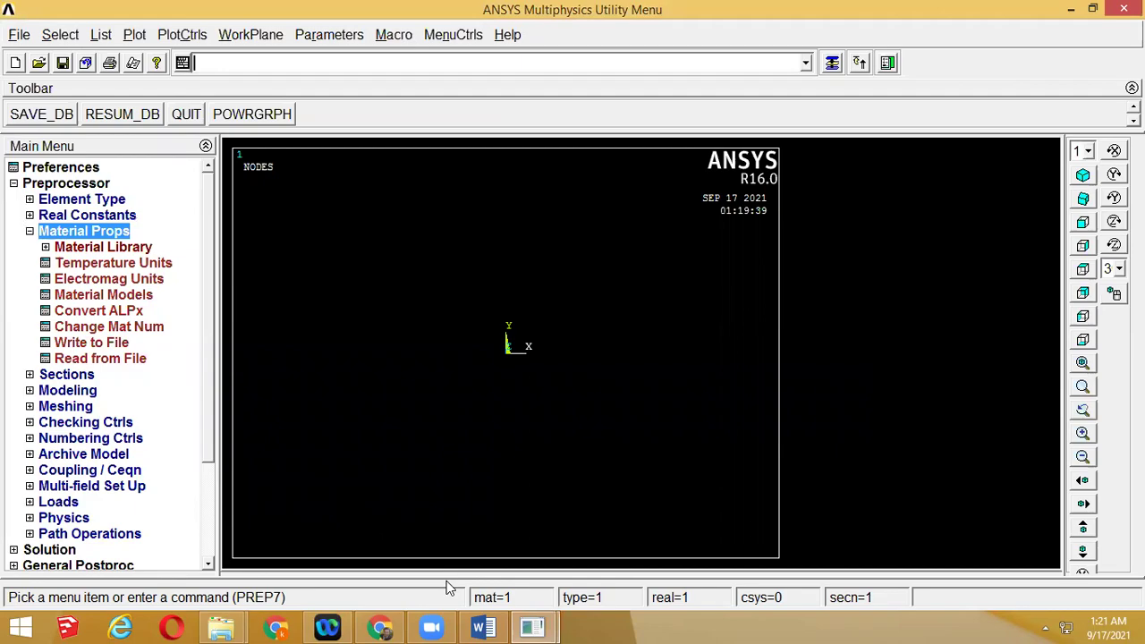
pyautogui.click(483, 624)
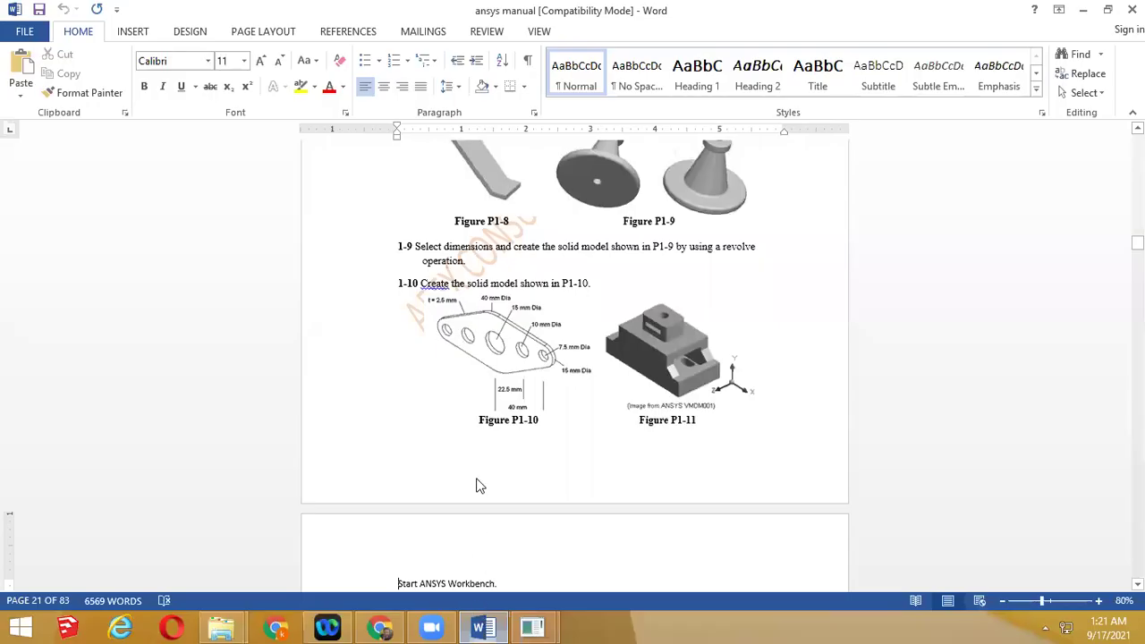
# Below Choose NEW PROJECT, type E, POISSONS RATIO and DENSITY on separate lines
pyautogui.scroll(-5, 476, 485)
pyautogui.click(458, 454)
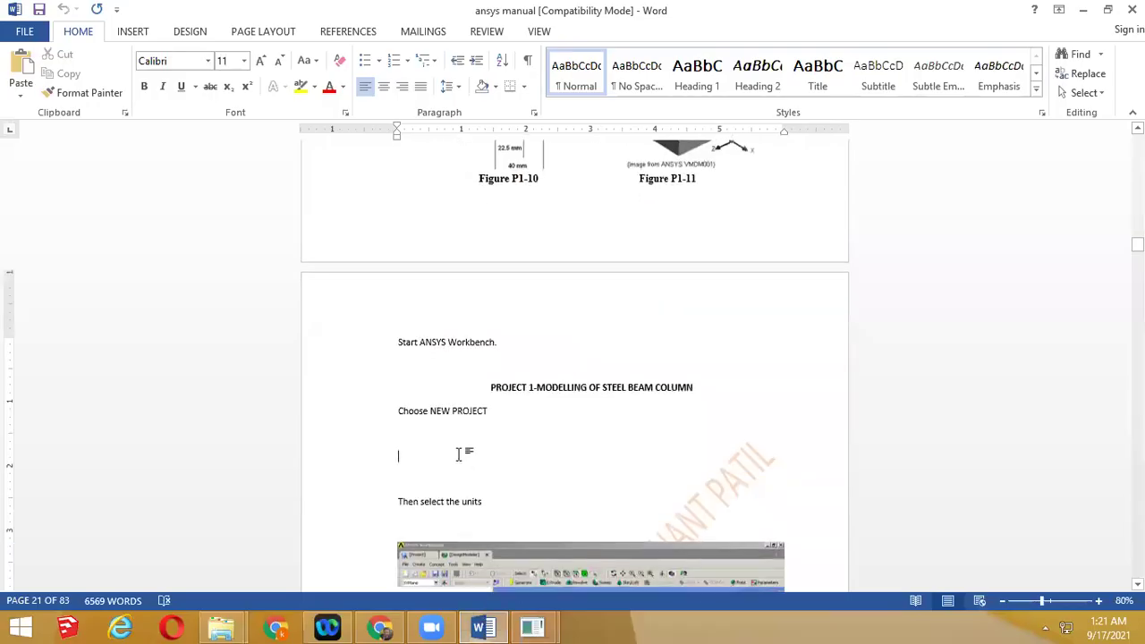
pyautogui.write('e')
pyautogui.press('BackSpace')
pyautogui.write('E')
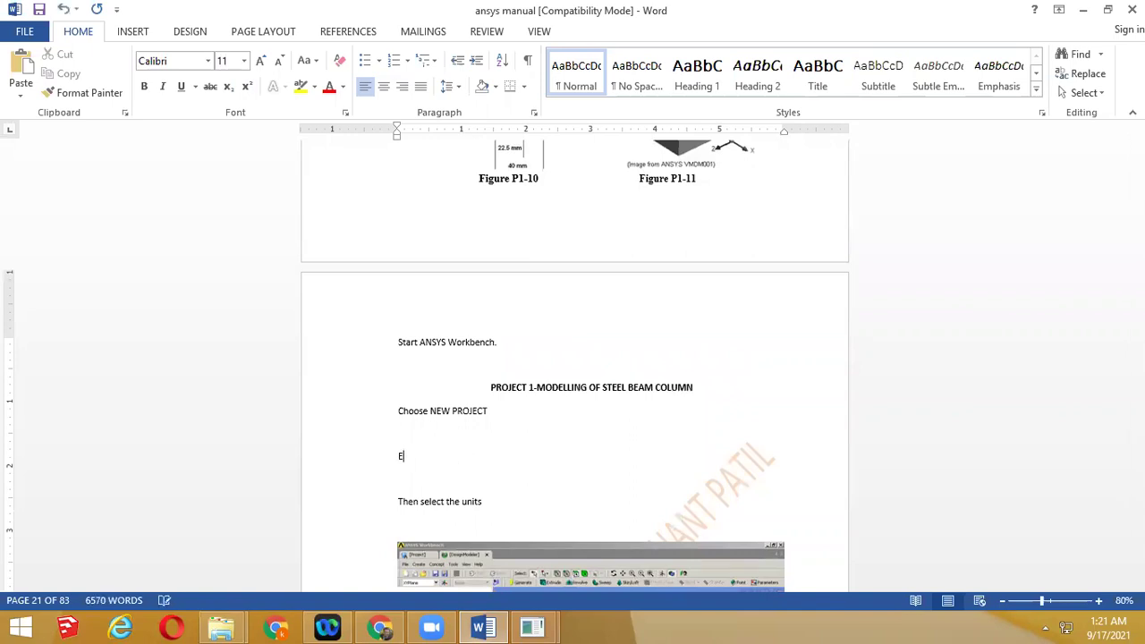
pyautogui.press('Return')
pyautogui.write('POISSONS RATIO')
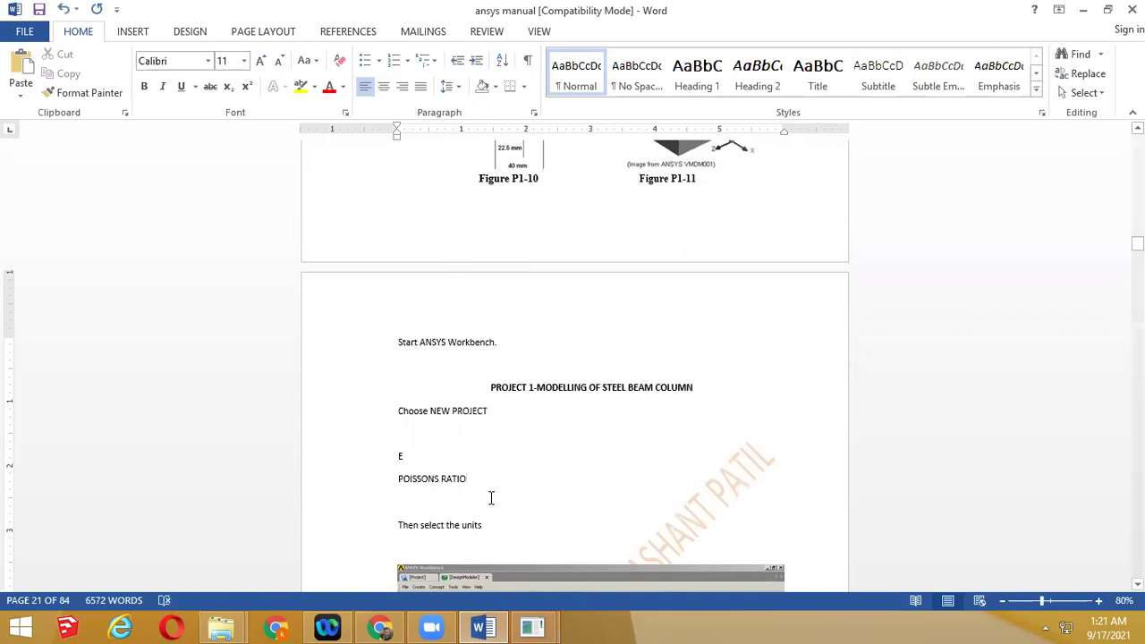
pyautogui.press('Return')
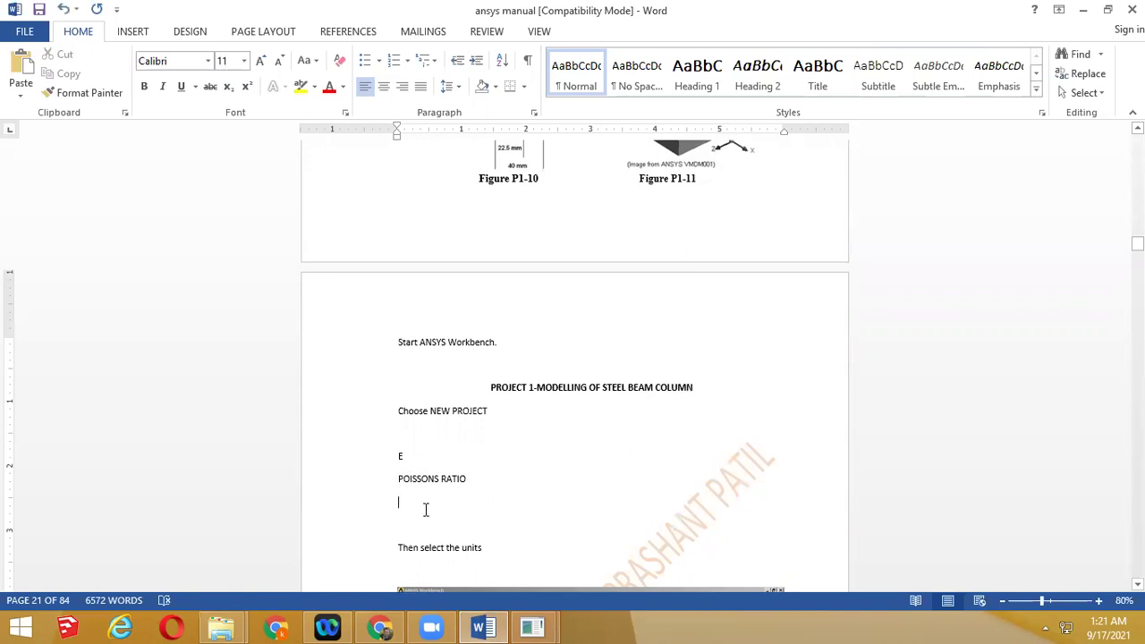
pyautogui.write('DENSITY')
# Add TENSILE STRENGTH on a new line after DENSITY
pyautogui.moveTo(394, 626)
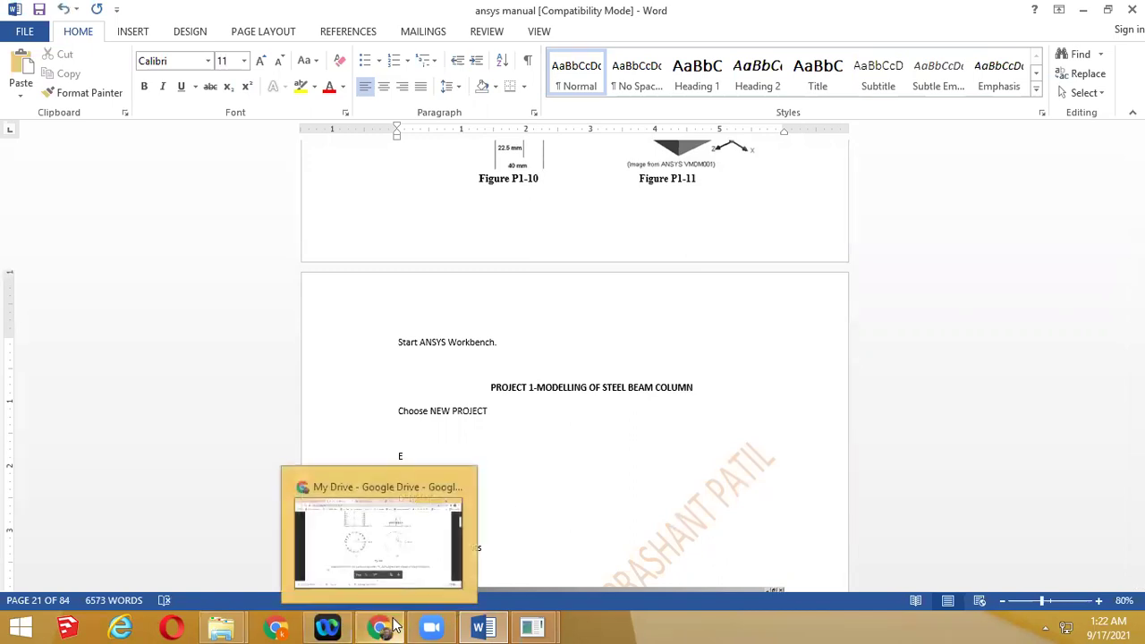
pyautogui.click(593, 464)
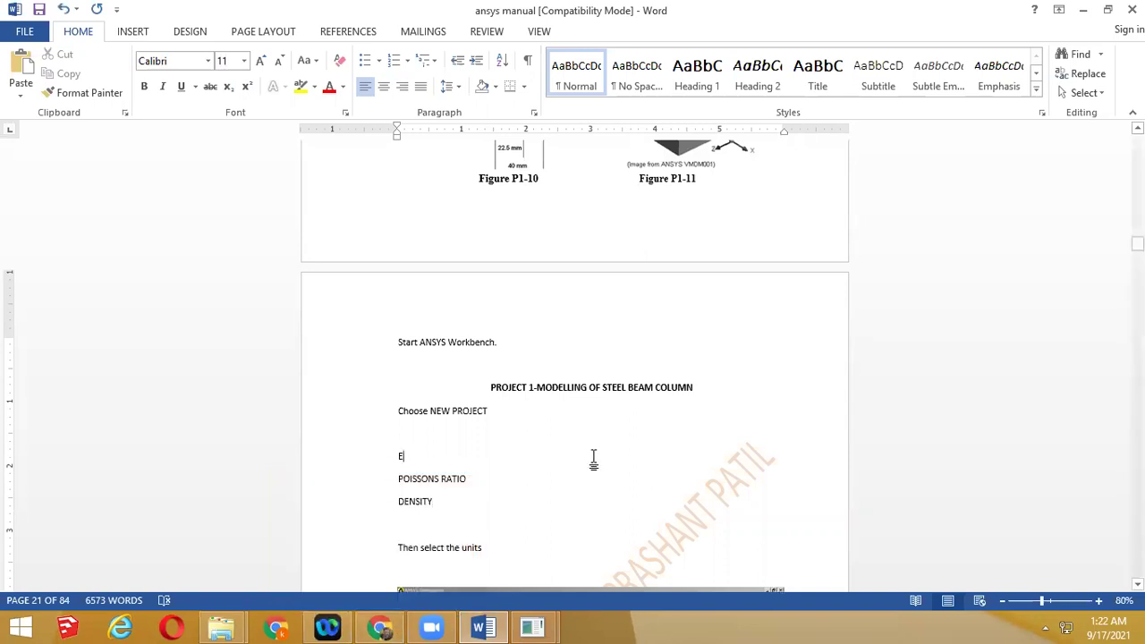
pyautogui.click(454, 501)
pyautogui.press('Return')
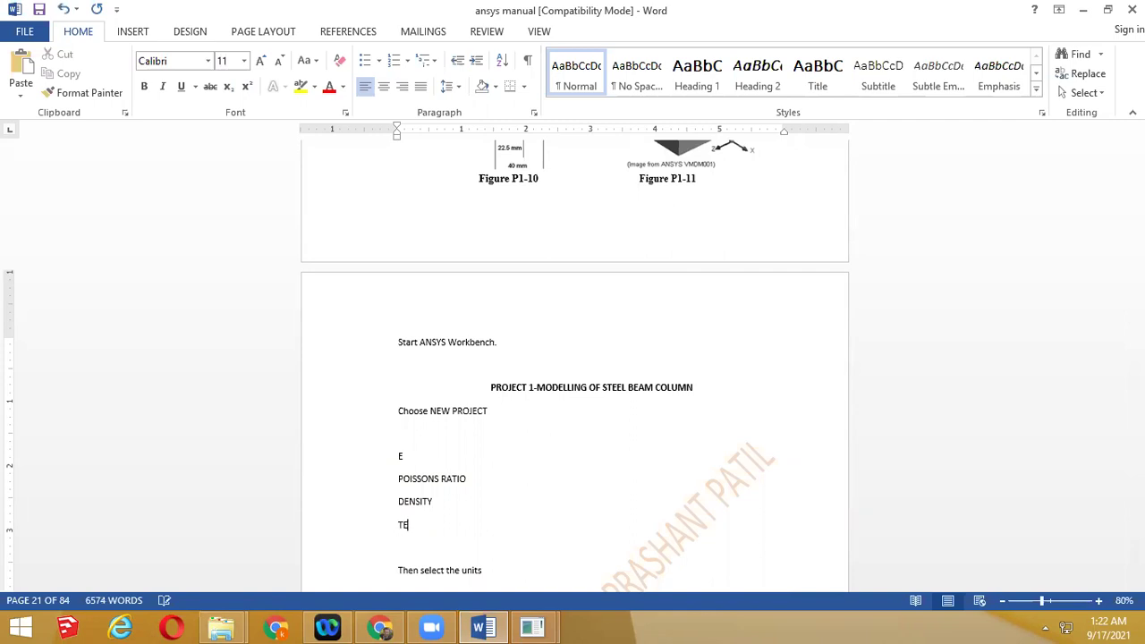
pyautogui.write('TEN')
pyautogui.press('Return')
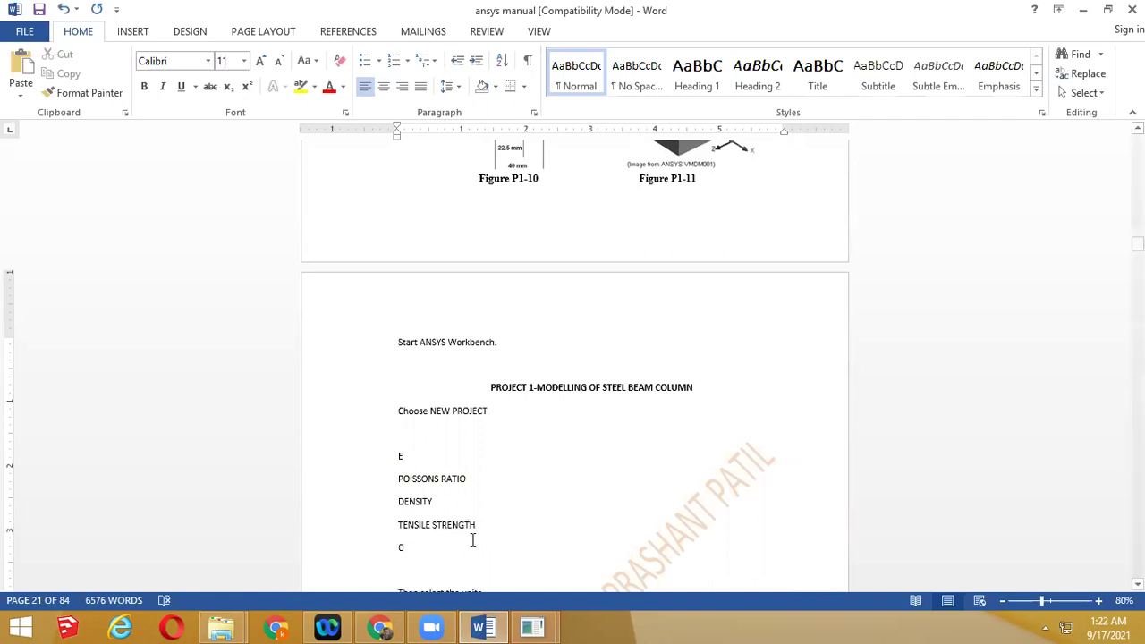
# Format the four property lines as Heading 2, then return to ANSYS
pyautogui.moveTo(473, 540); pyautogui.dragTo(371, 462)
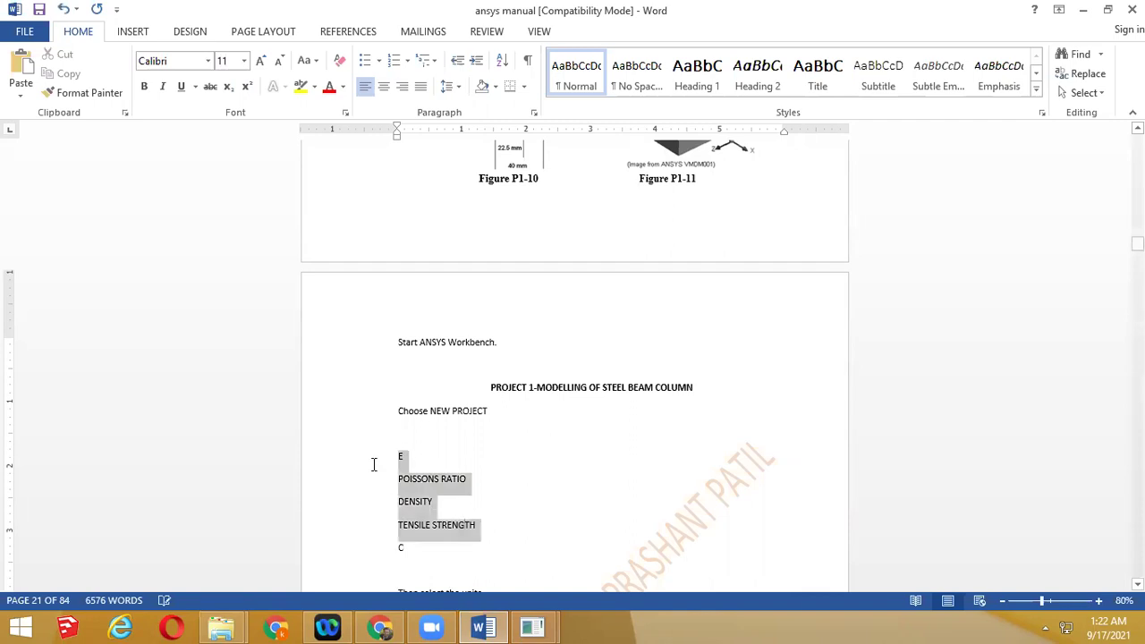
pyautogui.click(760, 67)
pyautogui.scroll(-2, 656, 227)
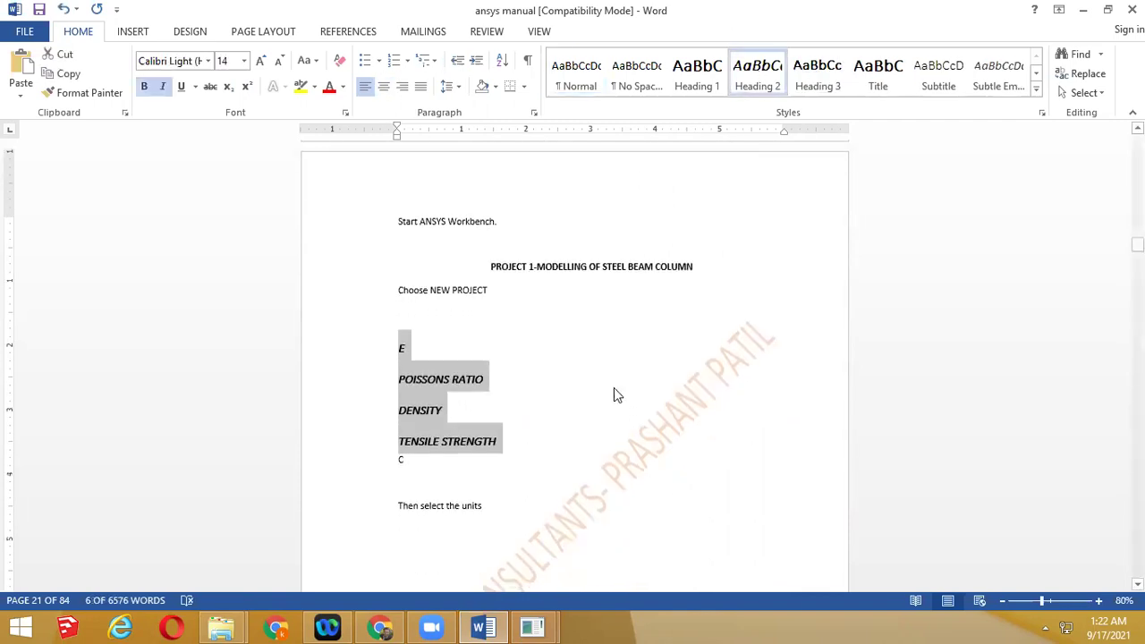
pyautogui.scroll(-2, 614, 395)
pyautogui.moveTo(532, 627)
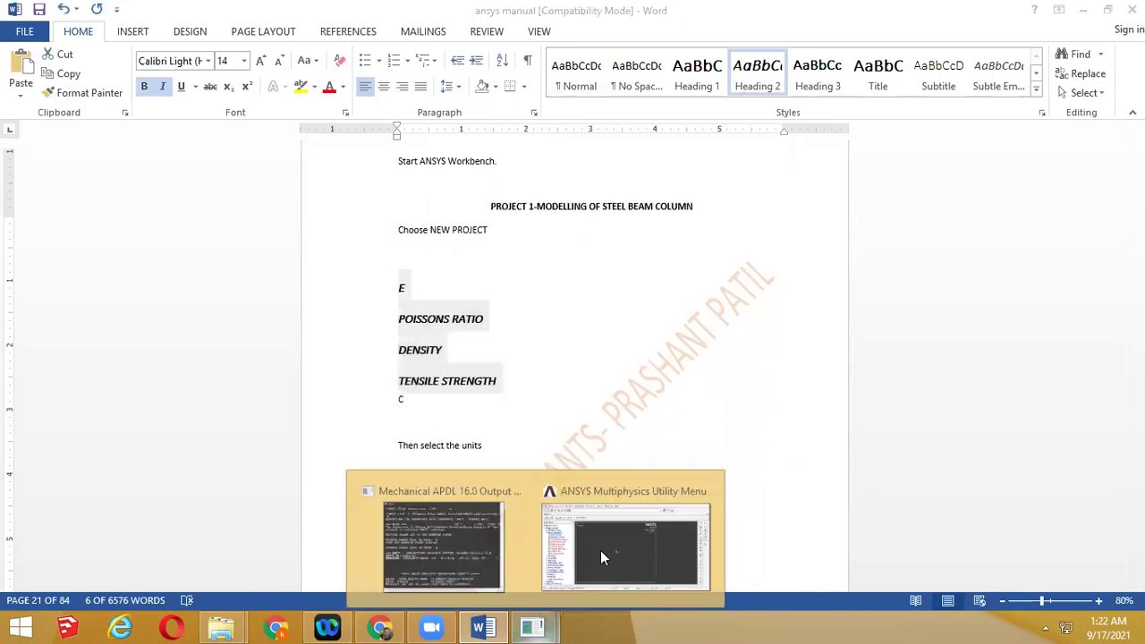
pyautogui.click(601, 551)
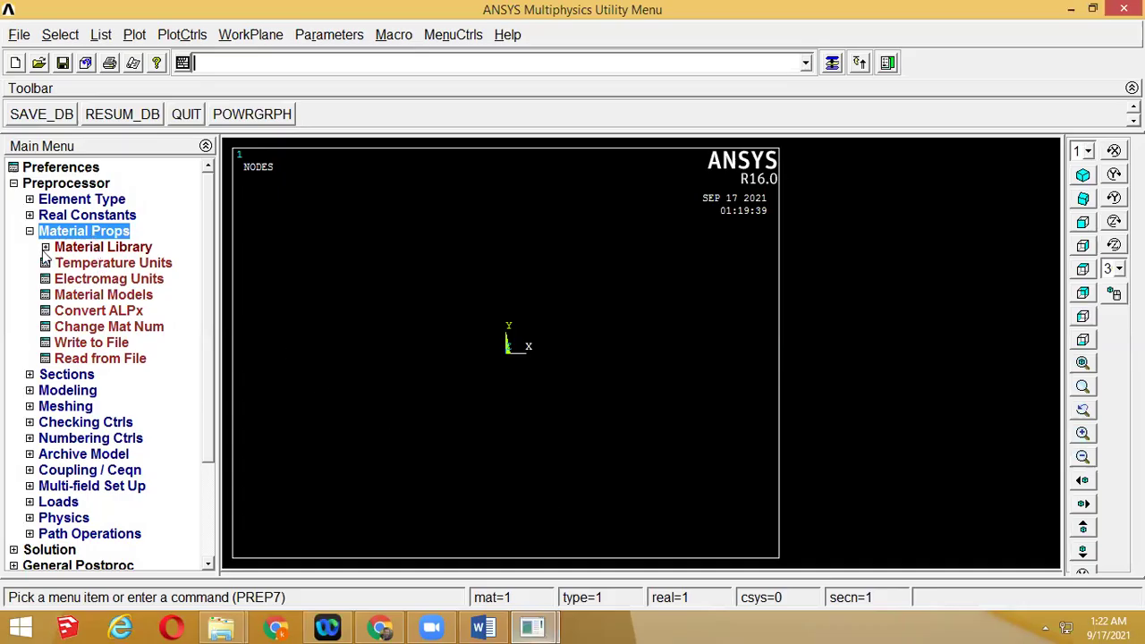
# Inspect material 1's Linear Elastic Isotropic and Density settings, closing Material Models without values
pyautogui.click(103, 246)
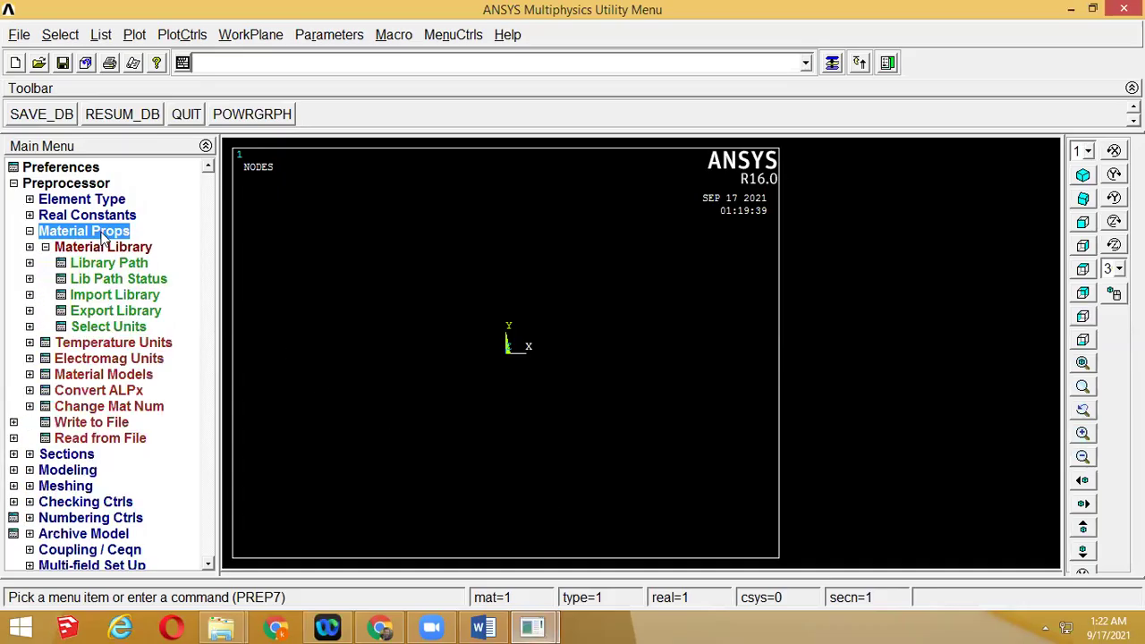
pyautogui.click(119, 376)
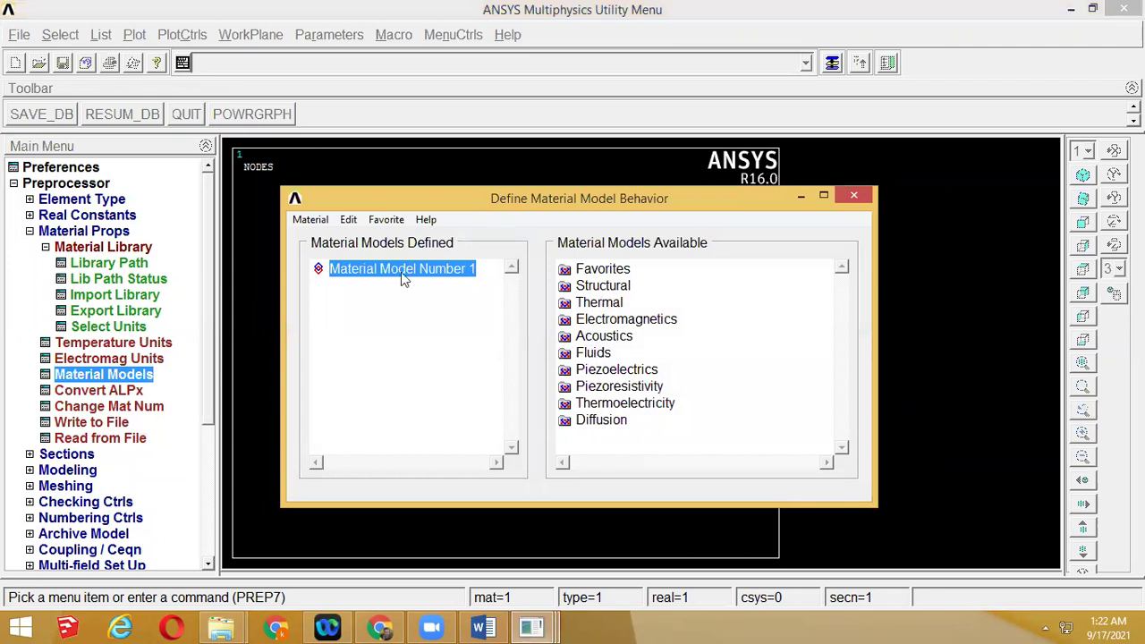
pyautogui.doubleClick(577, 287)
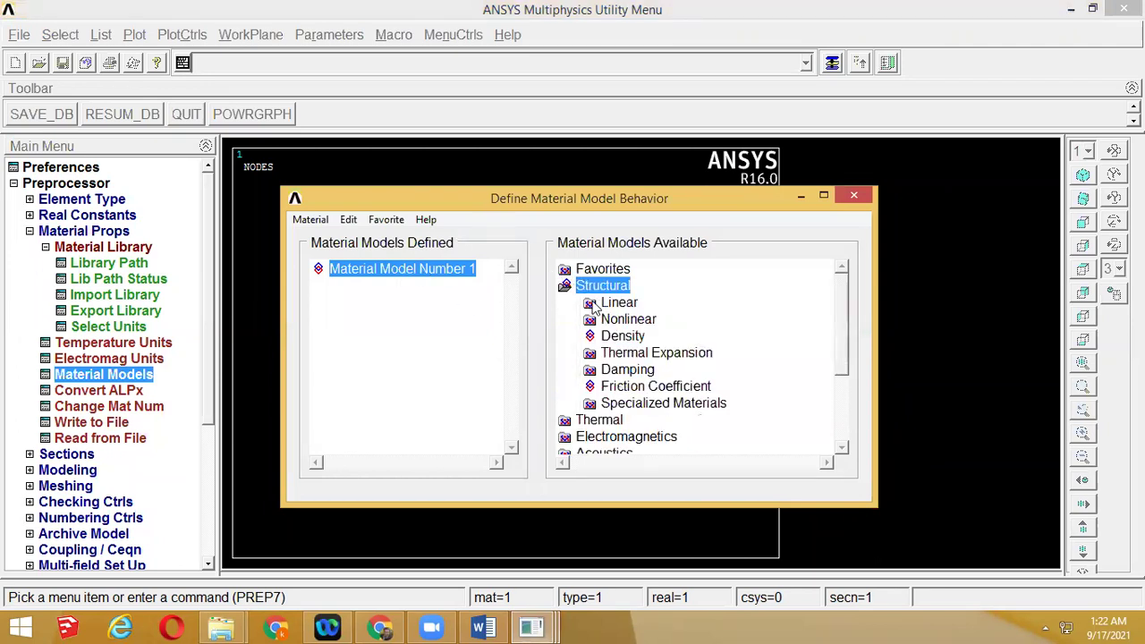
pyautogui.doubleClick(597, 307)
pyautogui.doubleClick(631, 328)
pyautogui.doubleClick(661, 336)
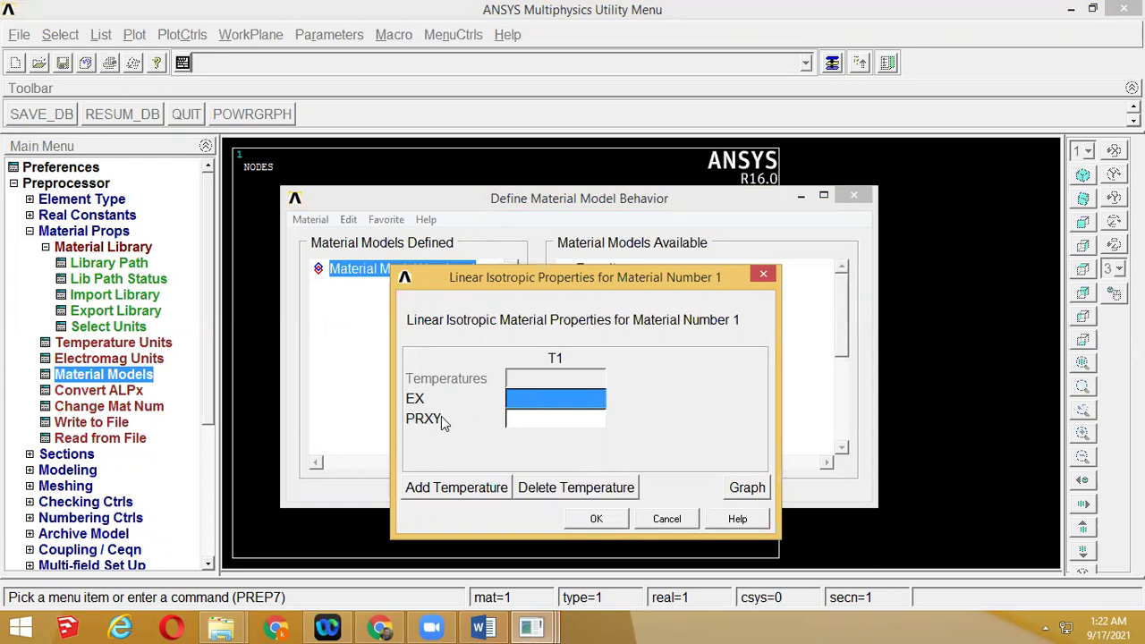
pyautogui.click(662, 519)
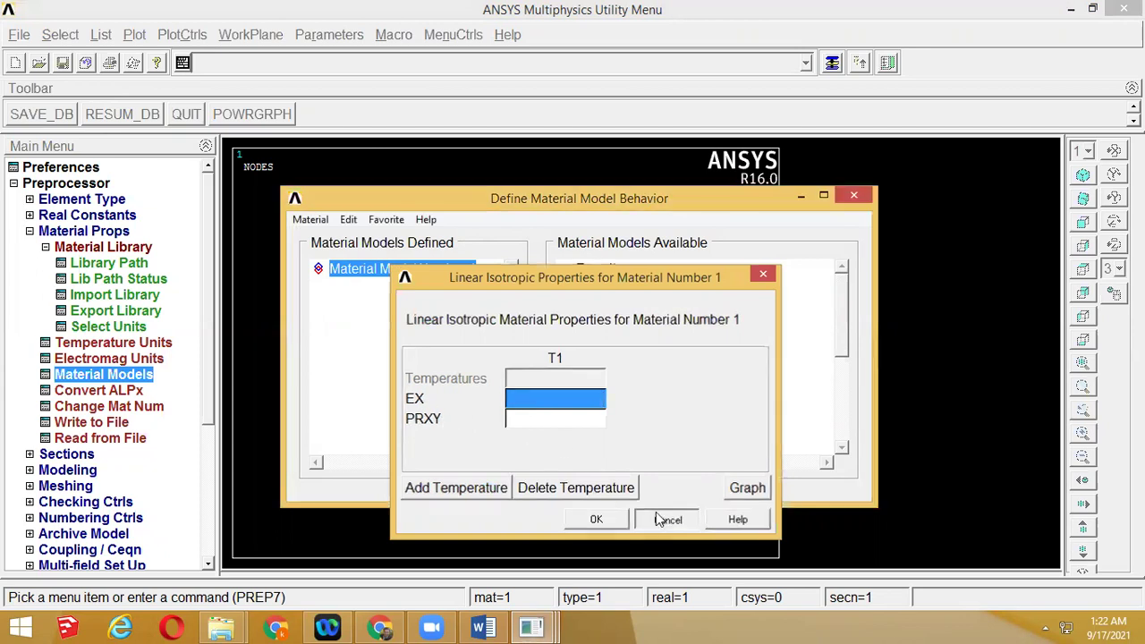
pyautogui.doubleClick(626, 404)
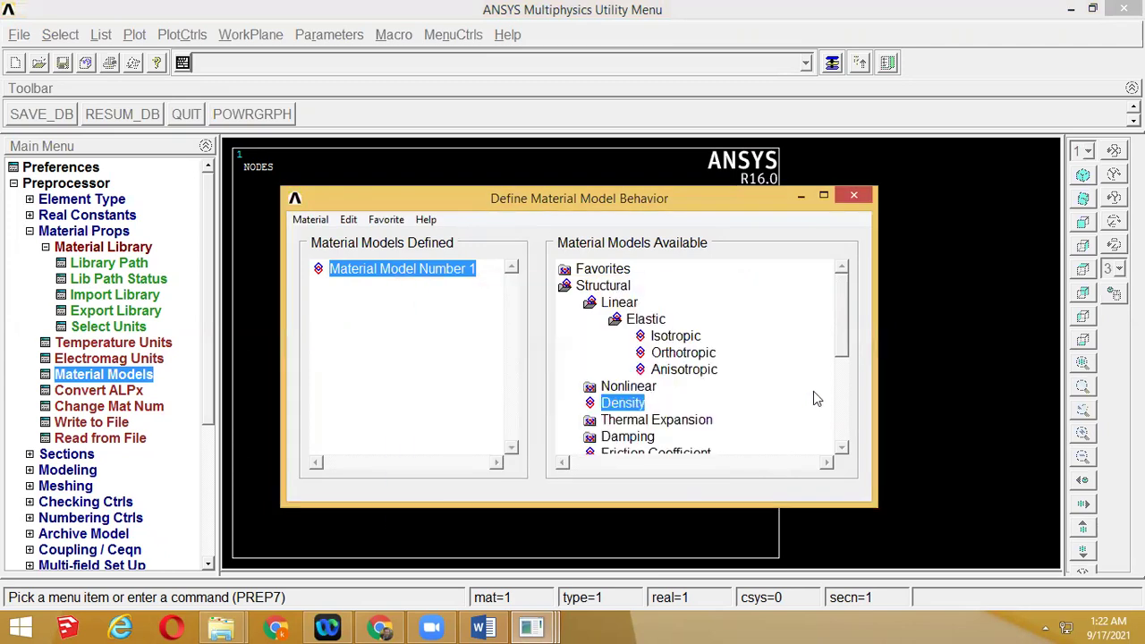
pyautogui.click(853, 195)
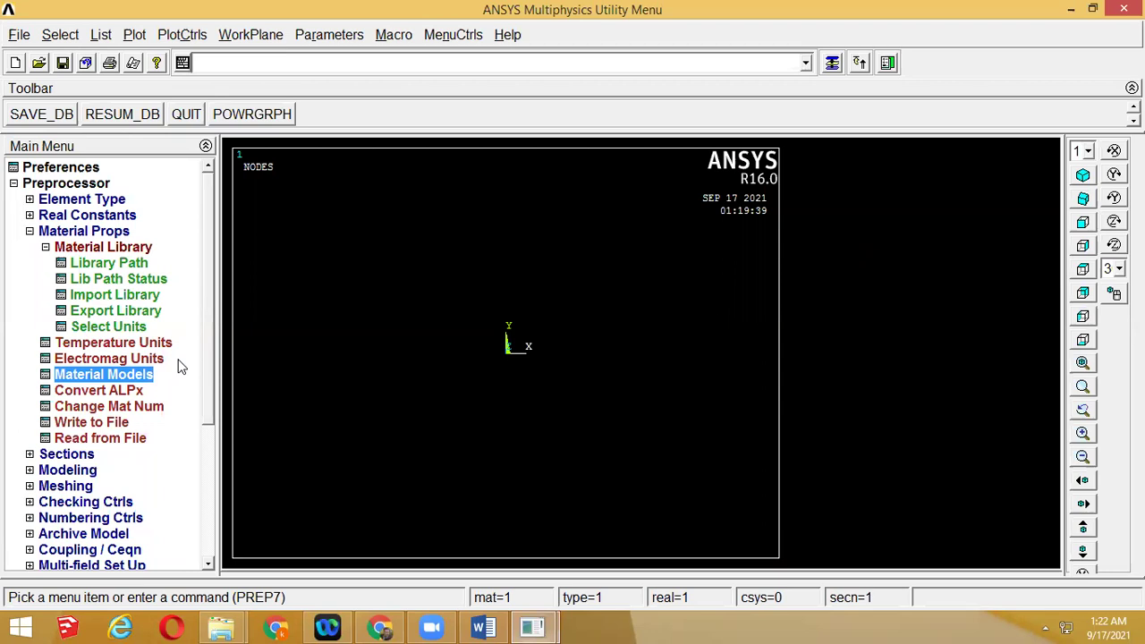
# Browse the Sections and Meshing > Mesh Attributes options
pyautogui.click(30, 455)
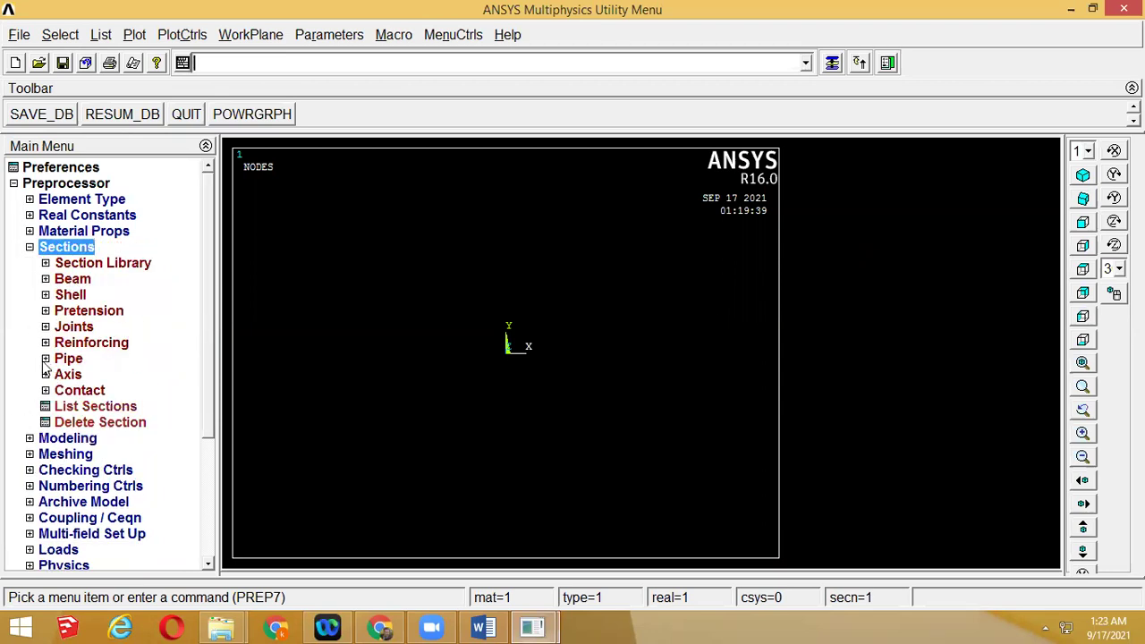
pyautogui.click(31, 453)
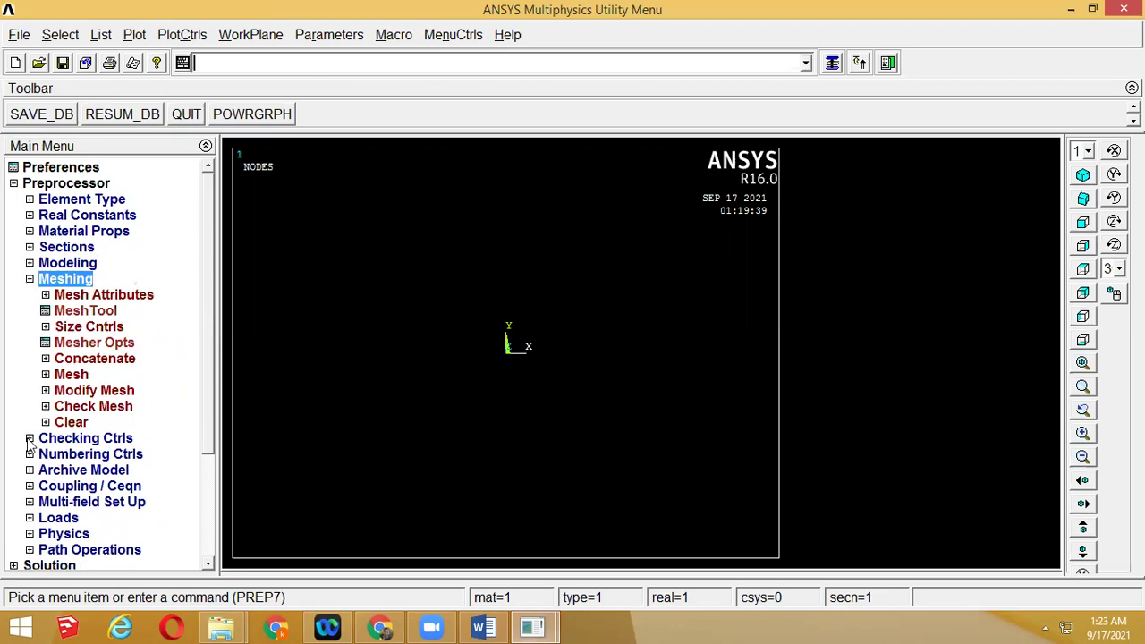
pyautogui.click(60, 297)
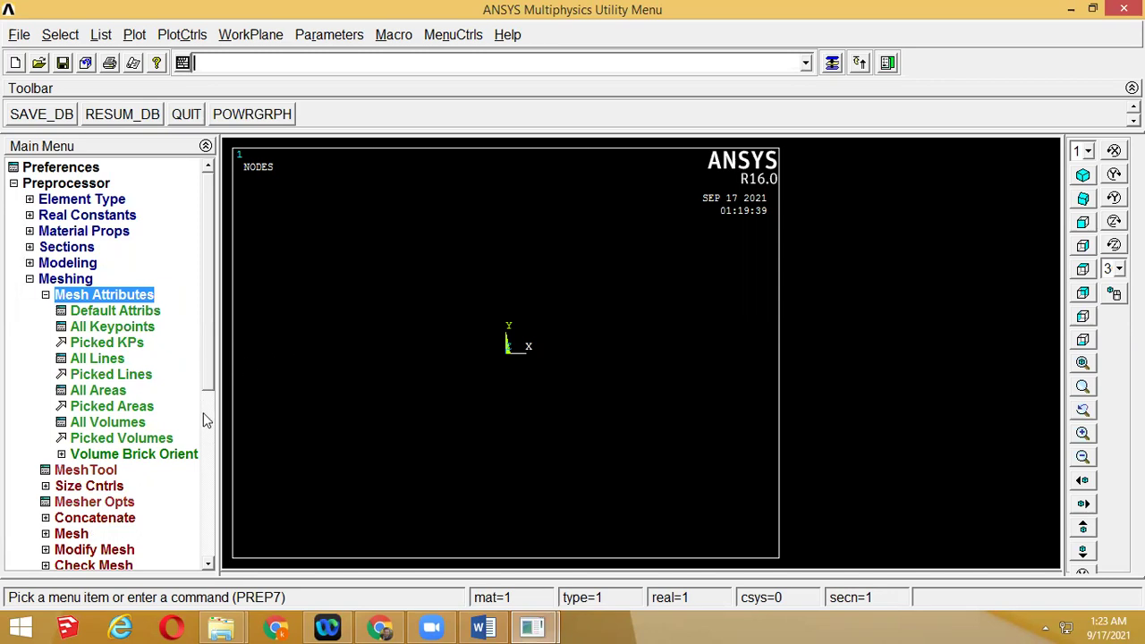
pyautogui.scroll(-6, 203, 416)
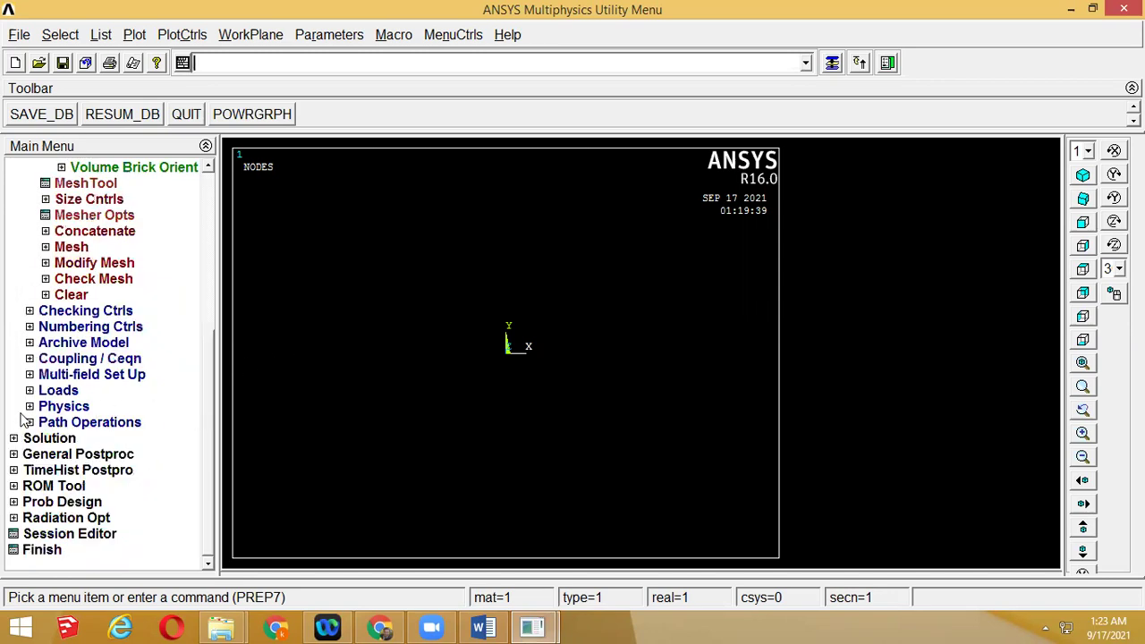
pyautogui.click(211, 277)
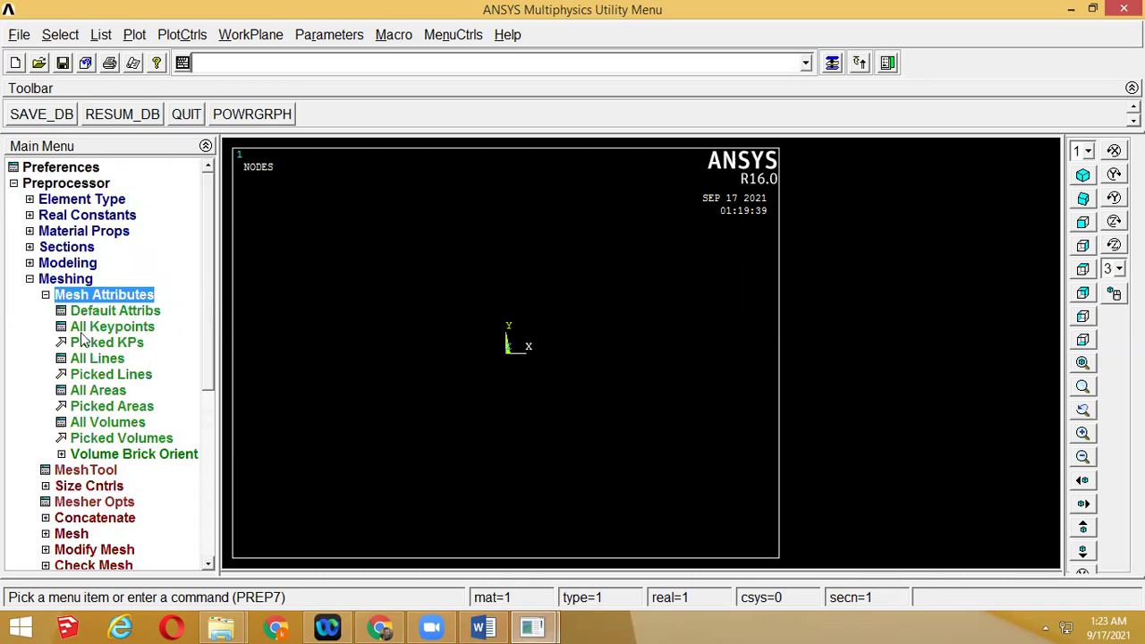
# Attempt an arbitrary area through keypoints and dismiss the missing-keypoints error
pyautogui.click(30, 262)
pyautogui.click(46, 278)
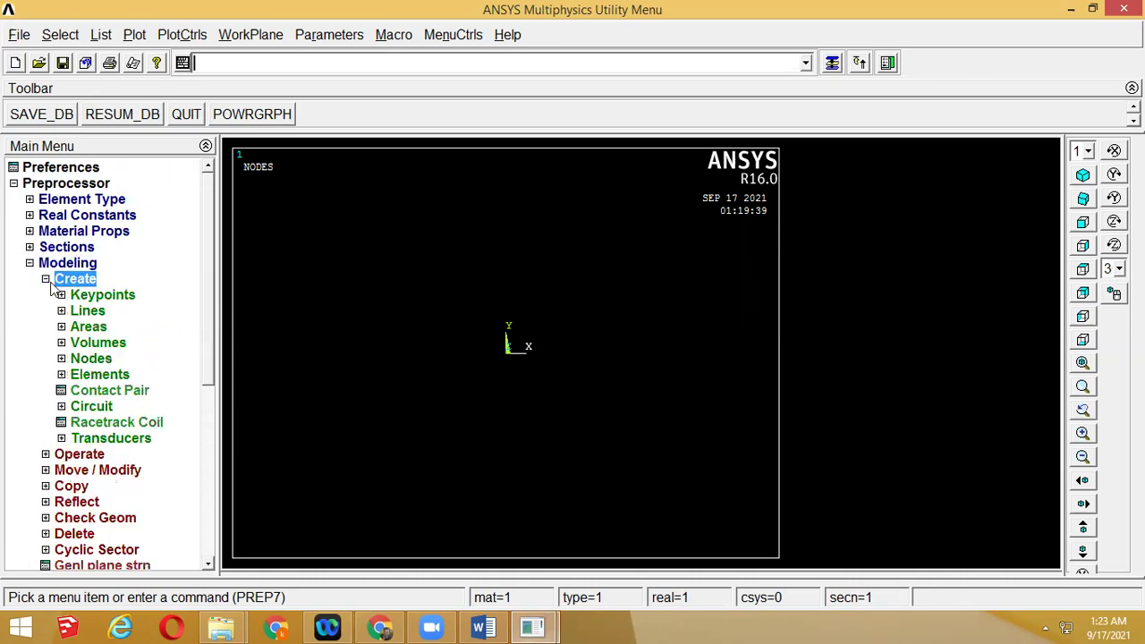
pyautogui.click(77, 328)
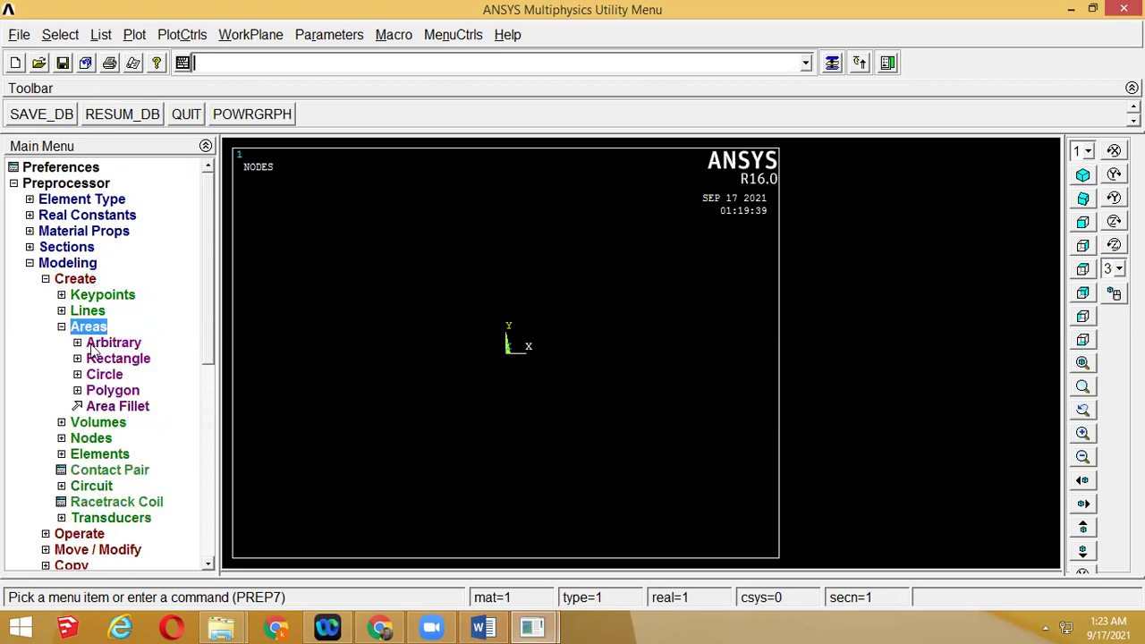
pyautogui.click(78, 343)
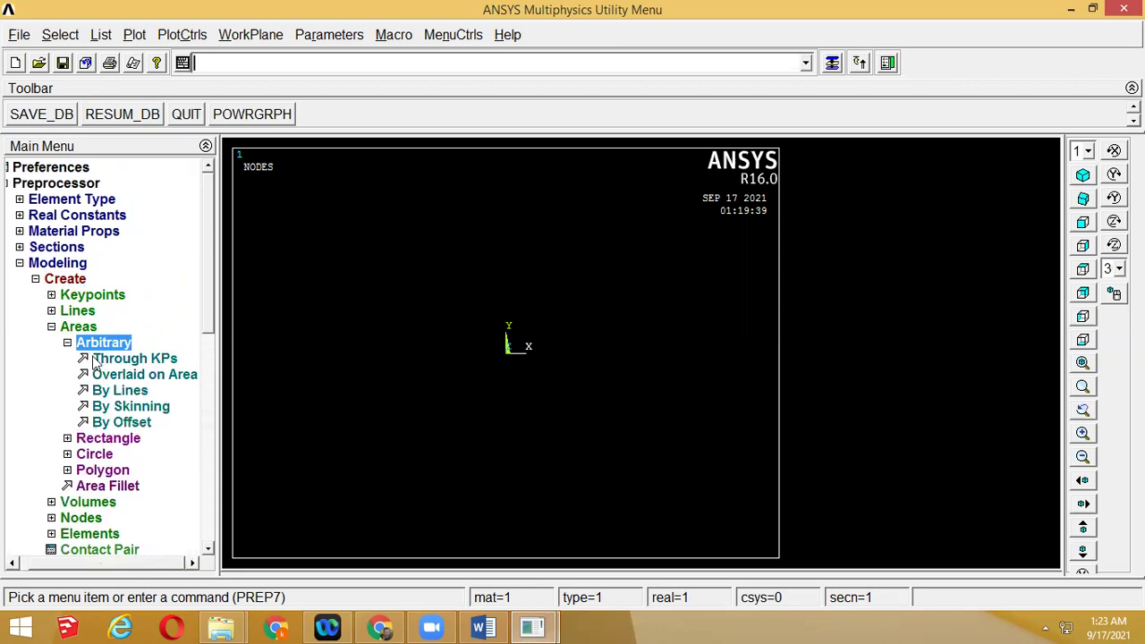
pyautogui.click(125, 359)
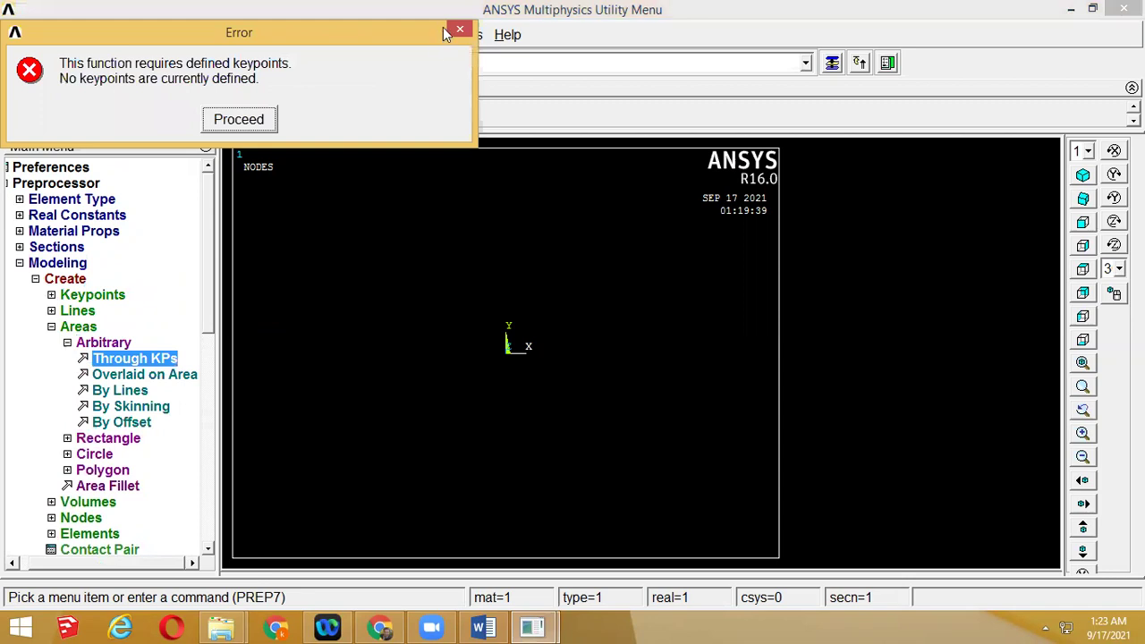
pyautogui.click(459, 31)
pyautogui.click(452, 34)
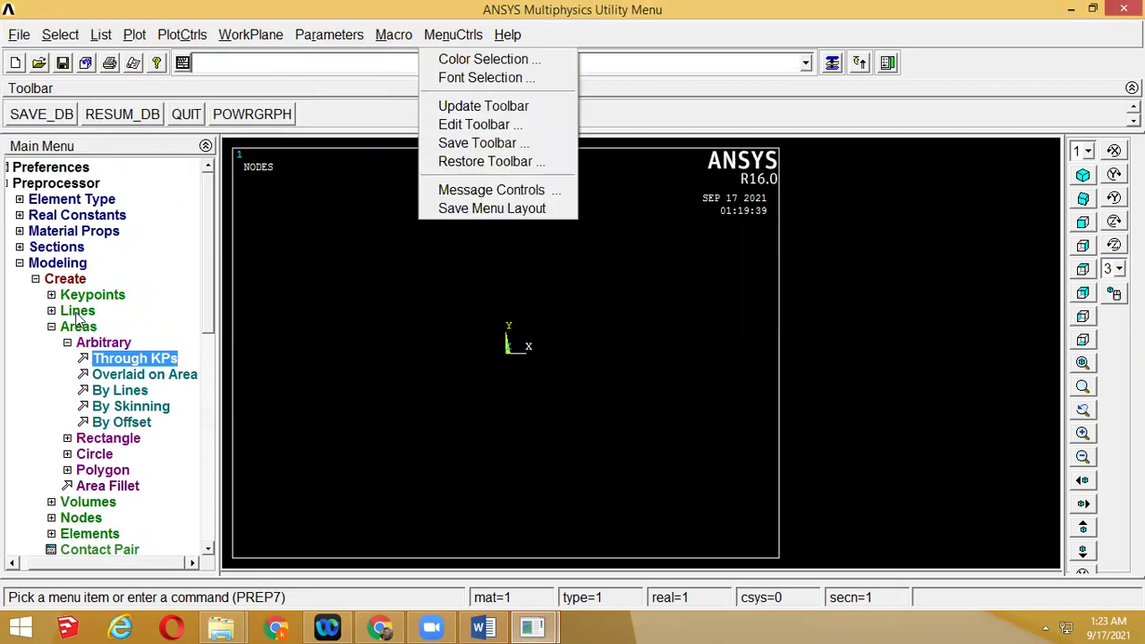
# Draw a rectangle by two corners, 0.55 wide and 0.4 high, corner at (-0.6, 0.2)
pyautogui.click(66, 439)
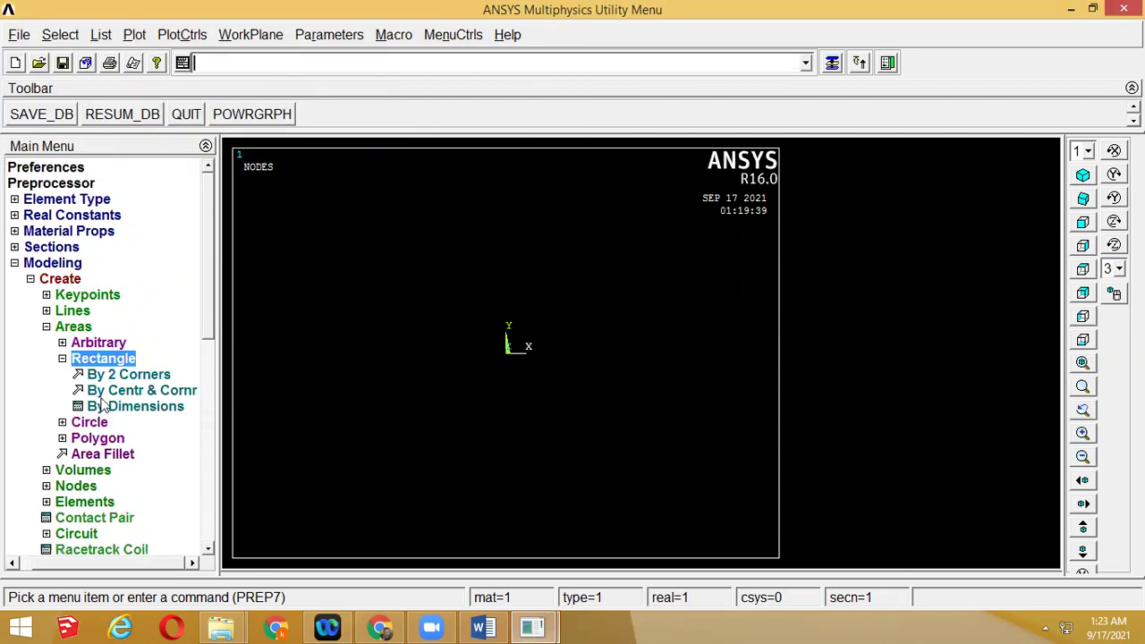
pyautogui.click(114, 376)
pyautogui.click(281, 279)
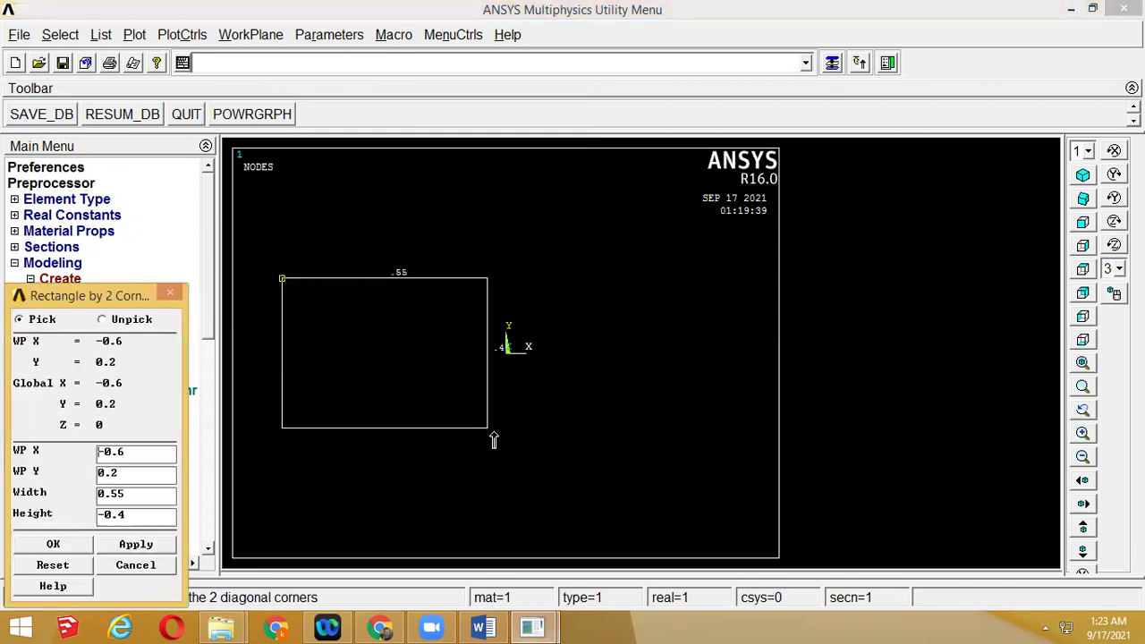
pyautogui.click(489, 430)
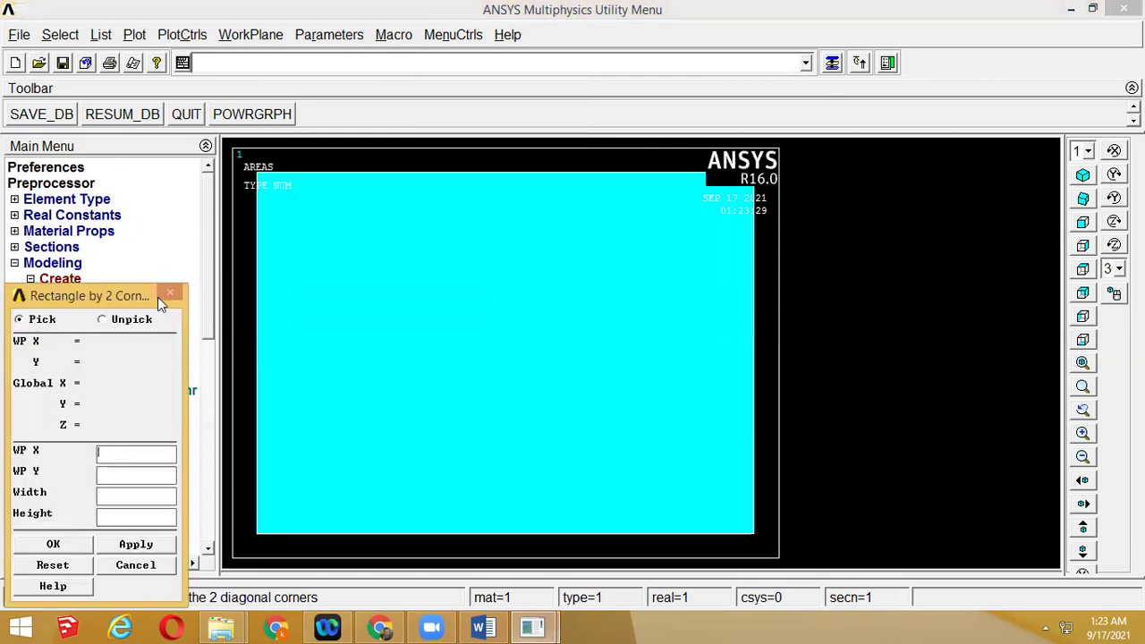
pyautogui.moveTo(167, 289); pyautogui.dragTo(193, 191)
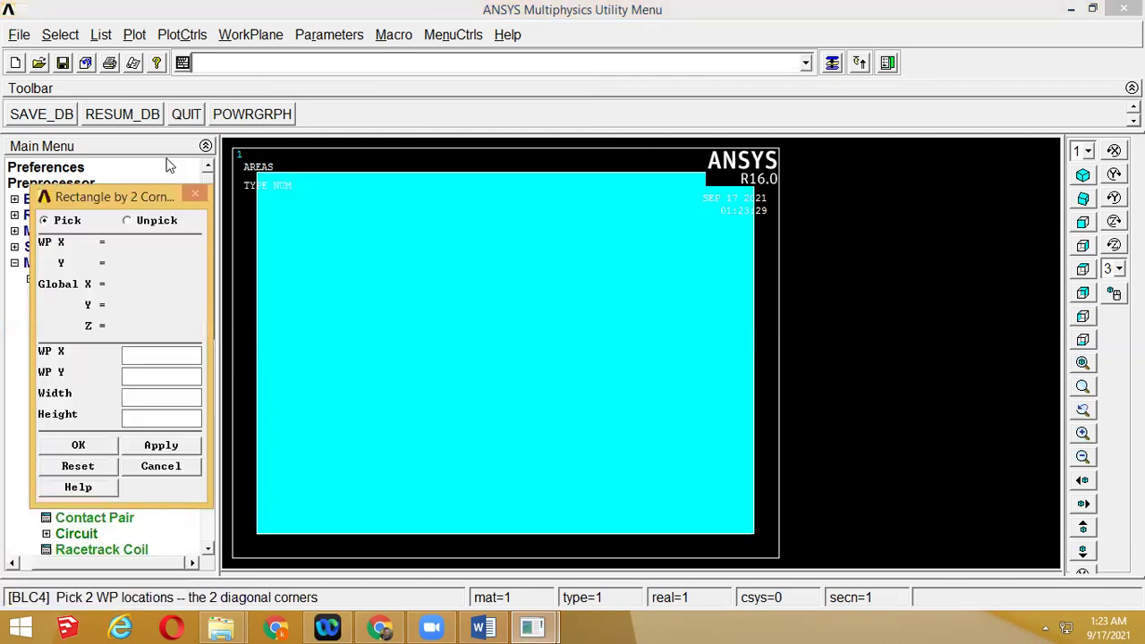
pyautogui.click(146, 467)
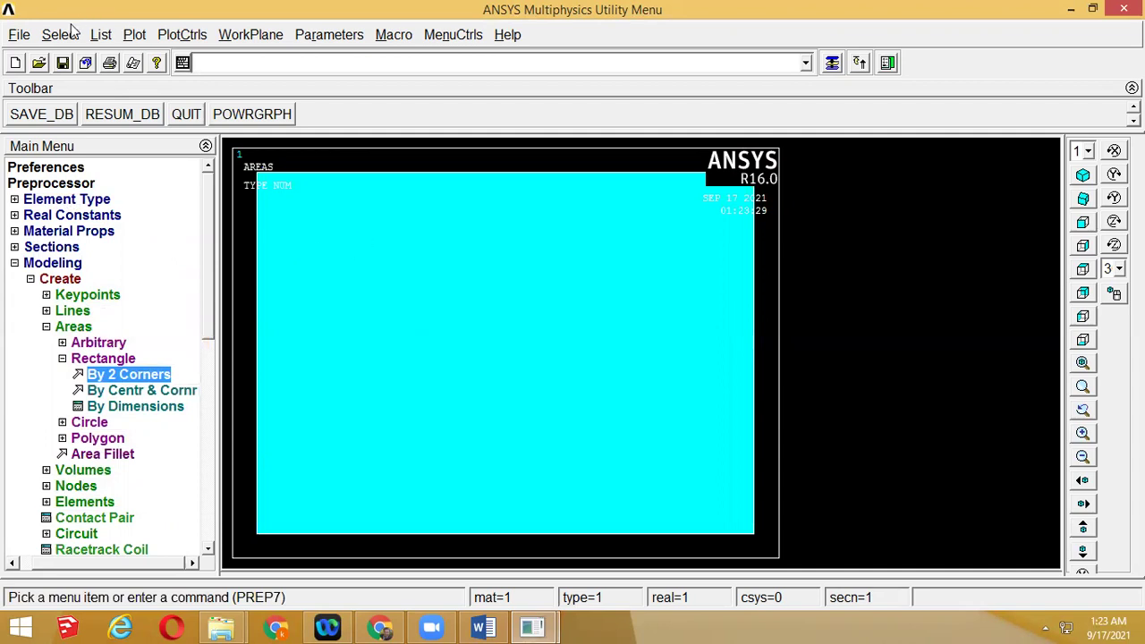
pyautogui.click(132, 36)
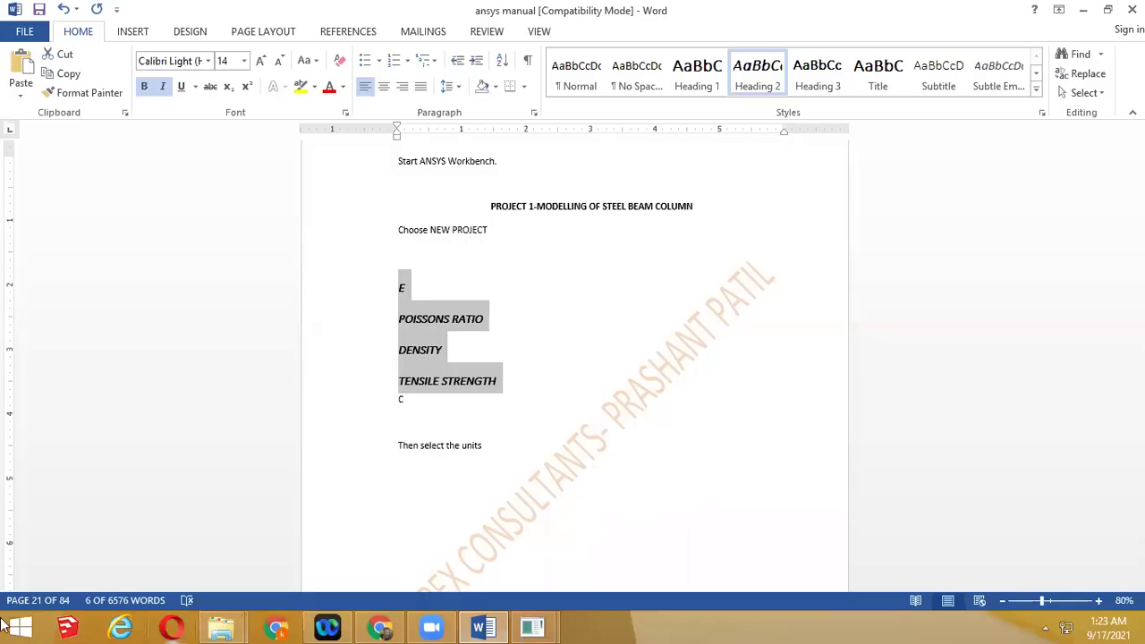
# Bring up the Windows Start screen from the taskbar
pyautogui.click(18, 628)
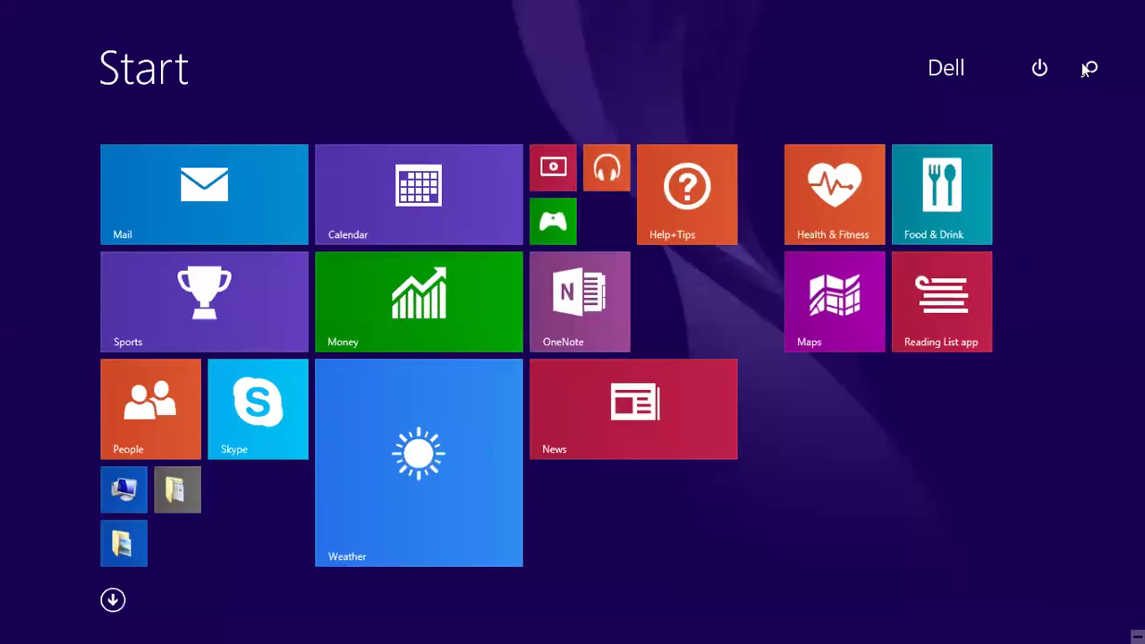
# Search the Start screen for 'WOR' and launch ANSYS Workbench 16.0
pyautogui.click(1086, 69)
pyautogui.write('ANS')
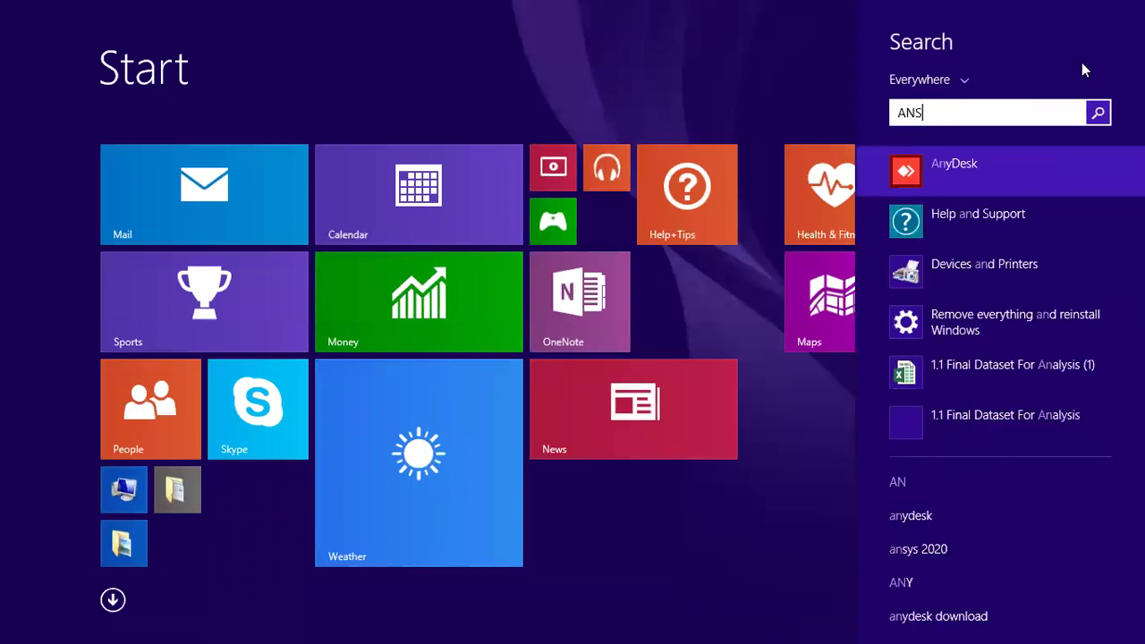
pyautogui.press('BackSpace')
pyautogui.press('BackSpace')
pyautogui.press('BackSpace')
pyautogui.press('BackSpace')
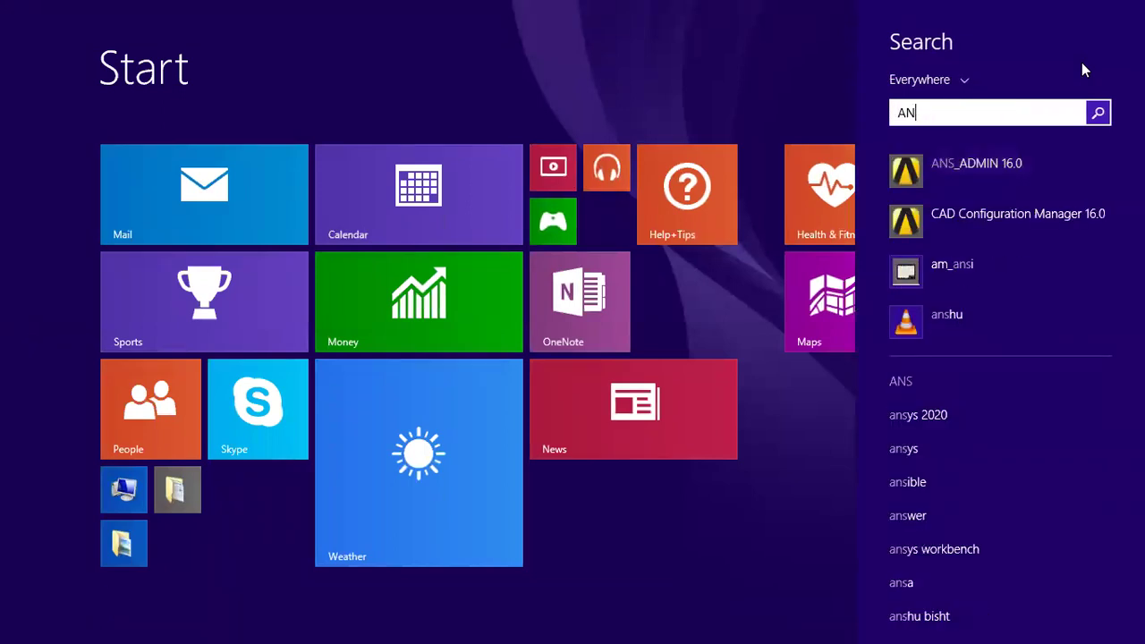
pyautogui.write('WORd 2013')
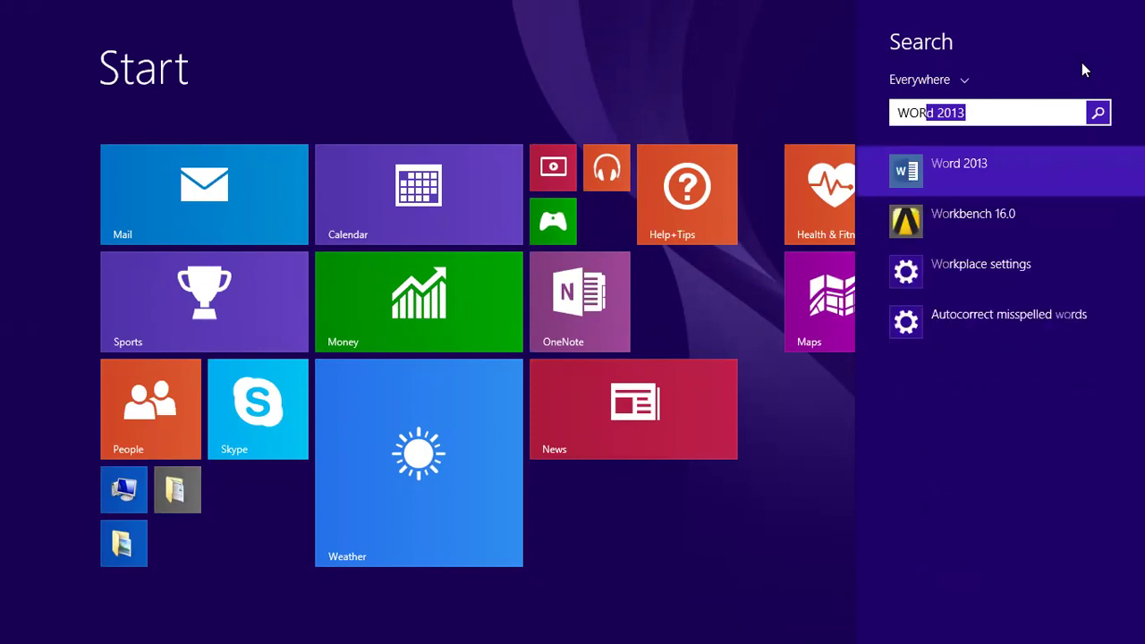
pyautogui.press('Return')
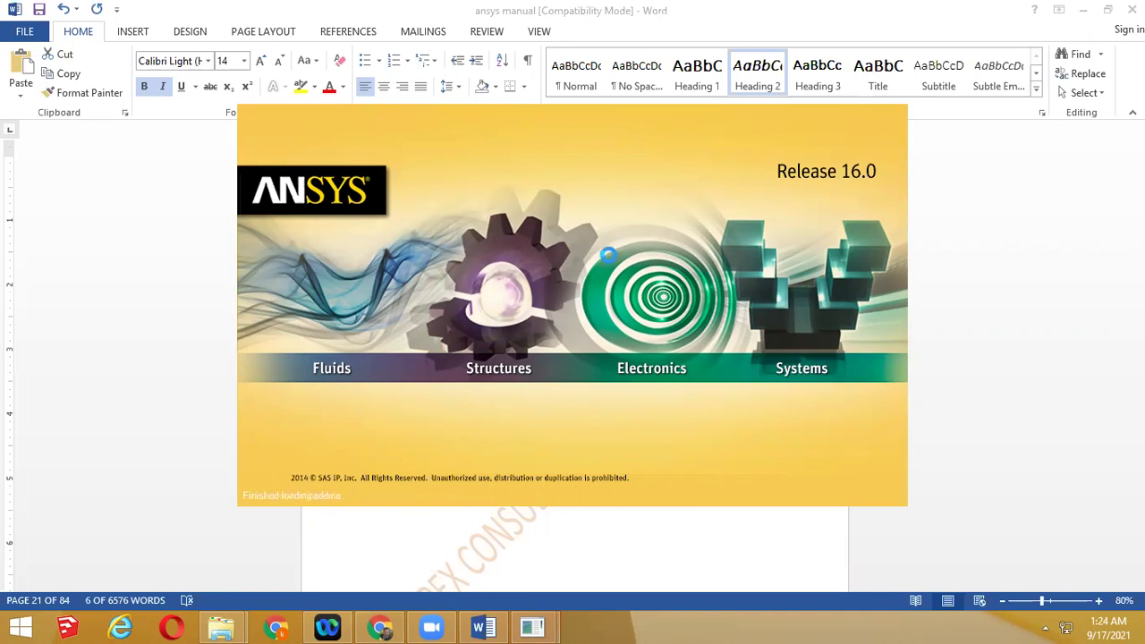
pyautogui.click(380, 626)
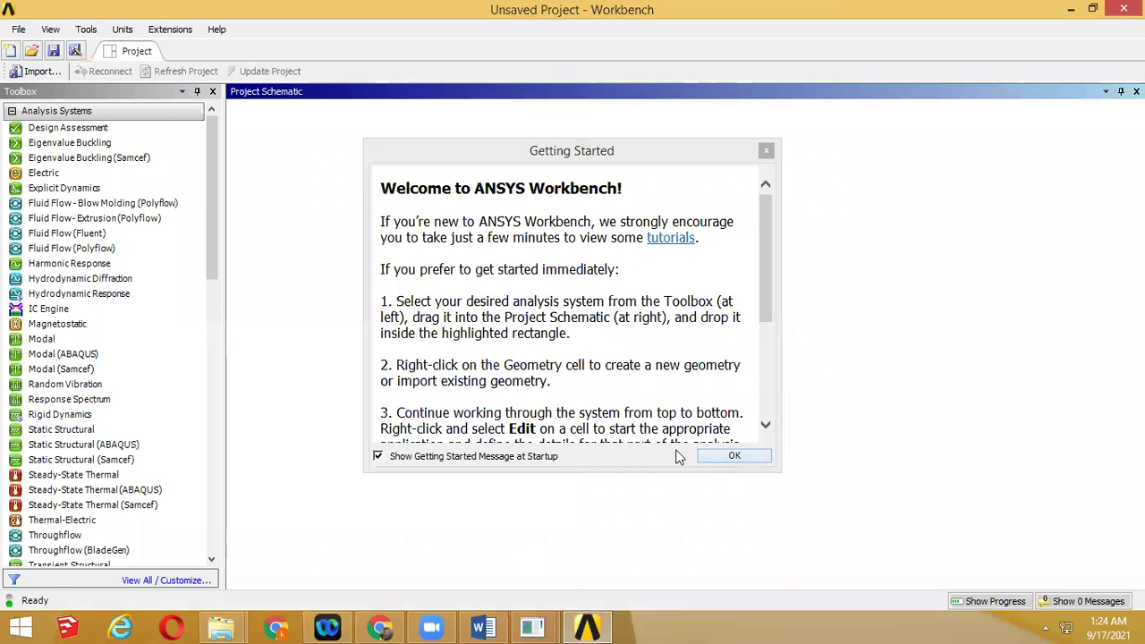
# Dismiss Workbench's Getting Started message, browse Analysis Systems, then switch to Chrome's Drive PDF
pyautogui.click(73, 474)
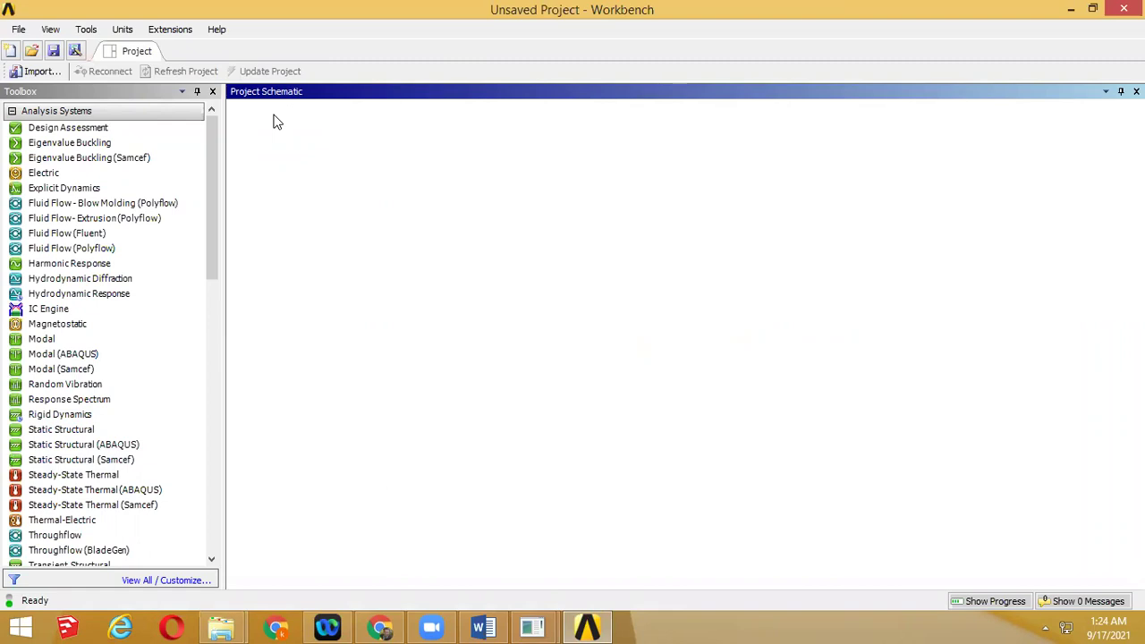
pyautogui.click(34, 130)
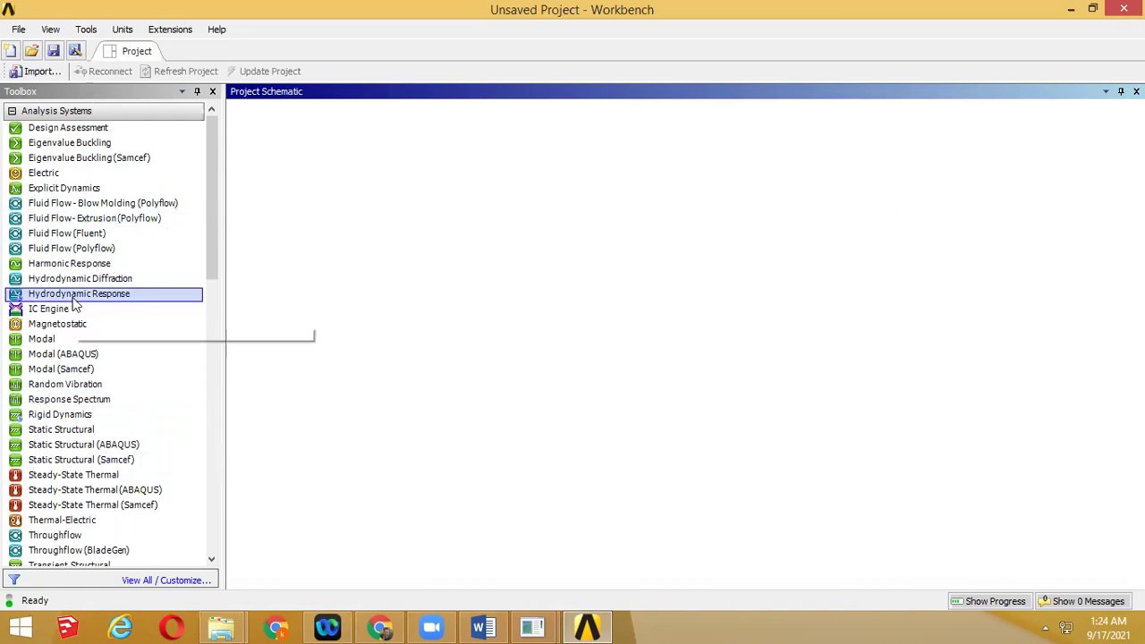
pyautogui.moveTo(216, 260); pyautogui.dragTo(221, 309)
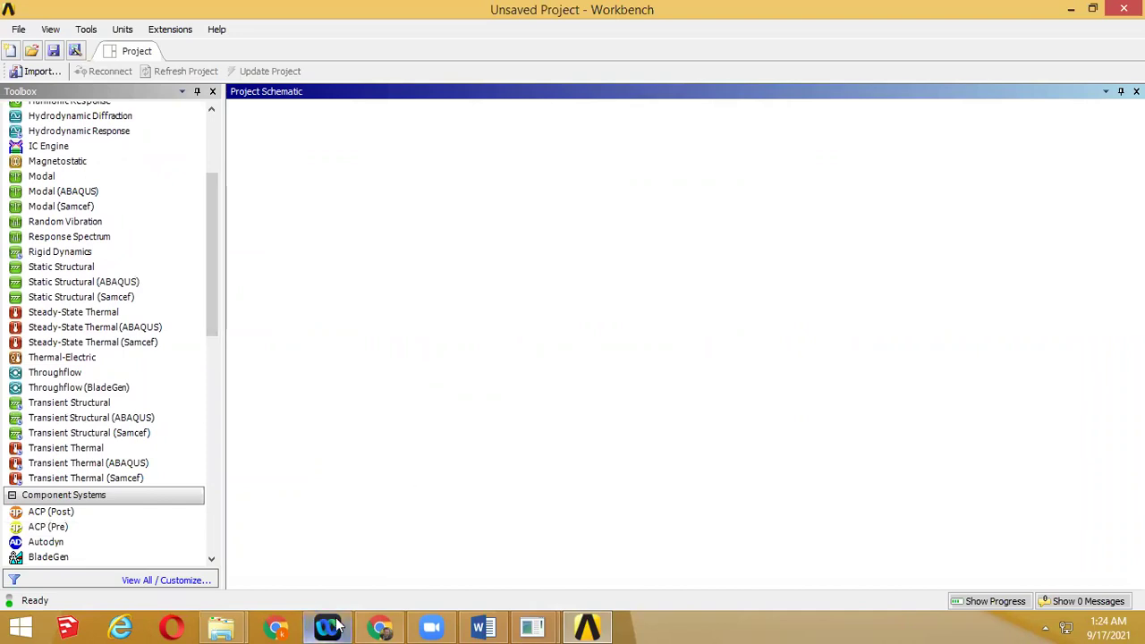
pyautogui.click(374, 626)
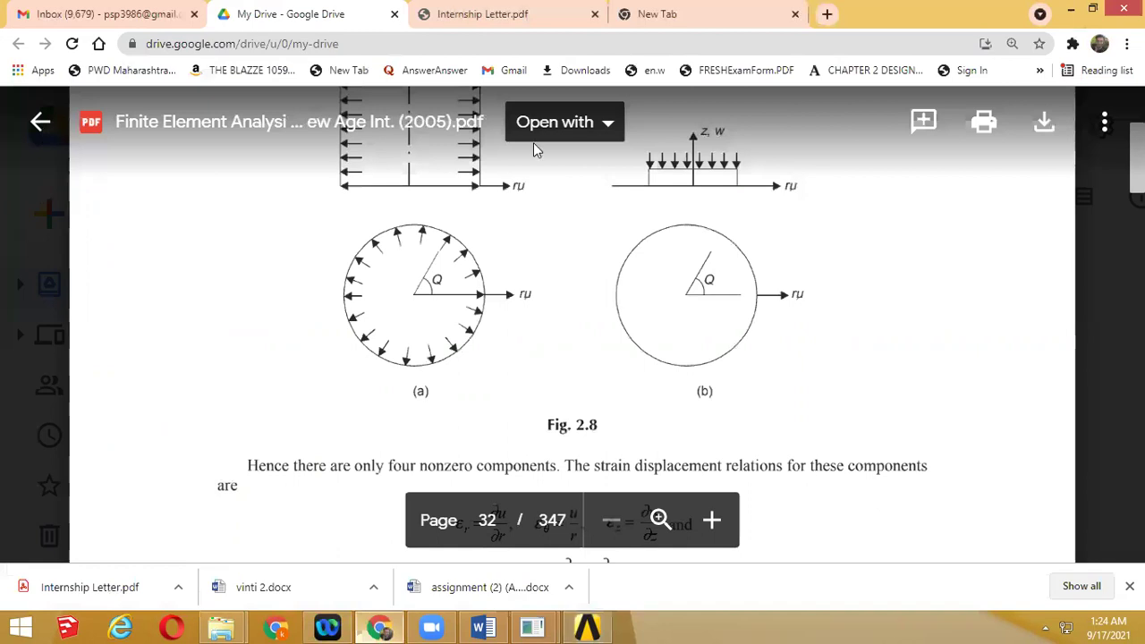
pyautogui.press('Escape')
# Search Google for 'ANSYS WORKBENCH VALIDATION' in a new tab and scroll the results
pyautogui.hotkey('ctrl', '-')
pyautogui.click(134, 14)
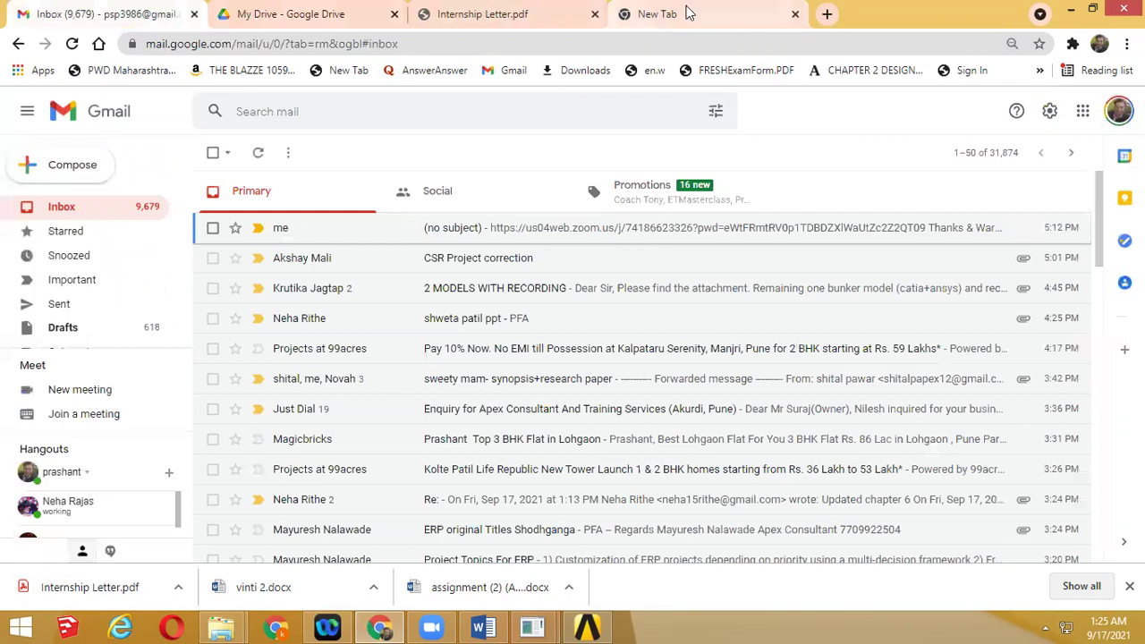
pyautogui.hotkey('ctrl', '4')
pyautogui.click(456, 38)
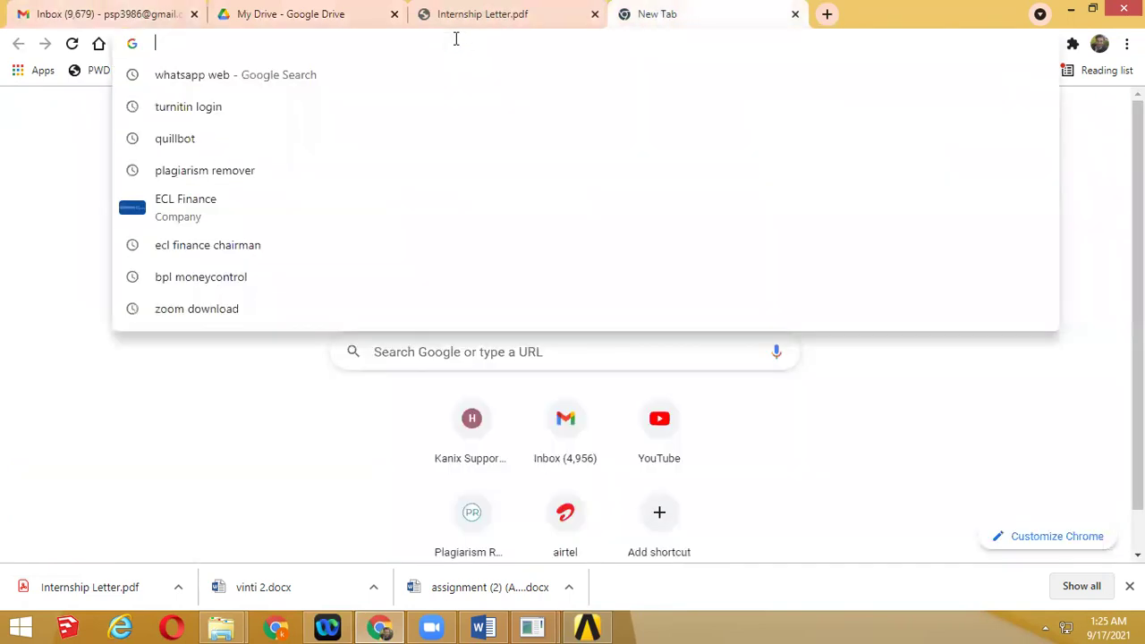
pyautogui.write('A')
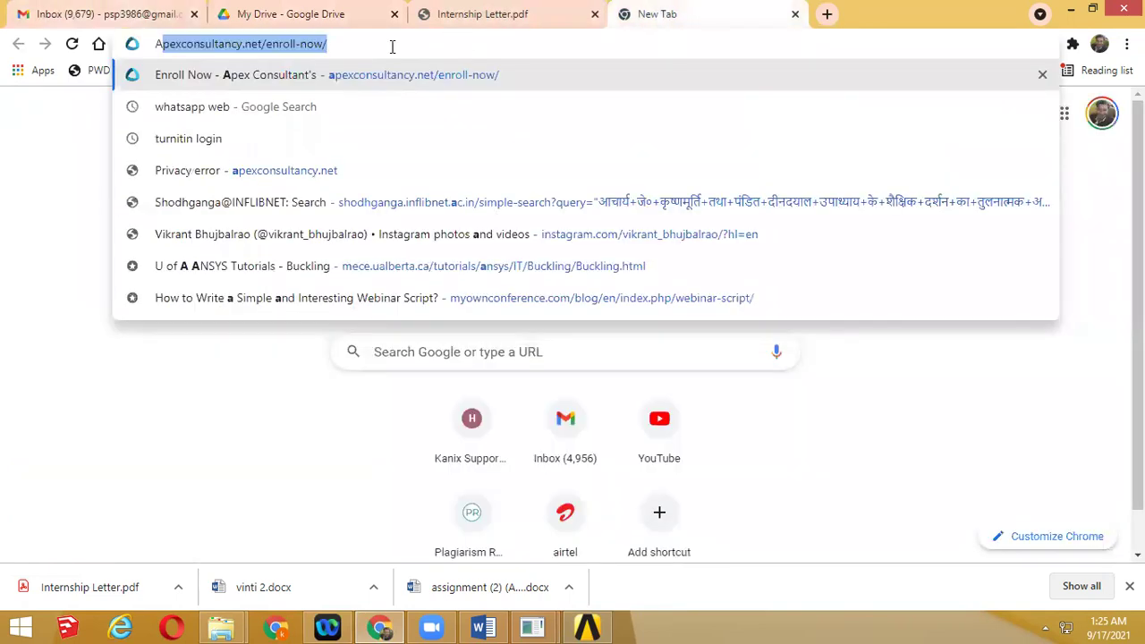
pyautogui.write('NSYS ')
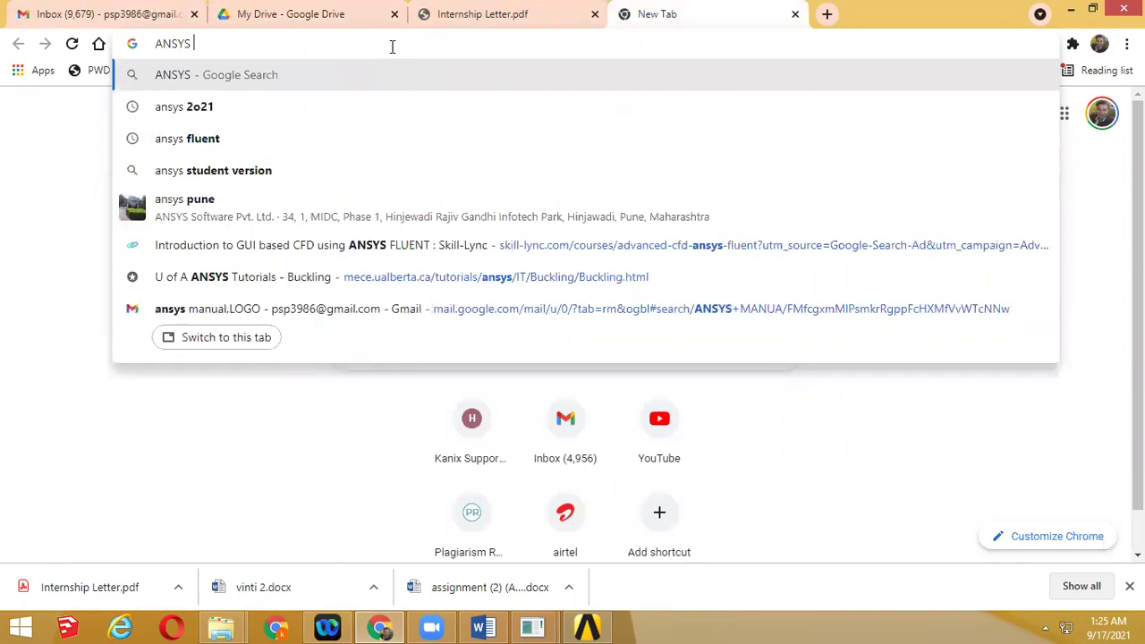
pyautogui.write('WORKBEN')
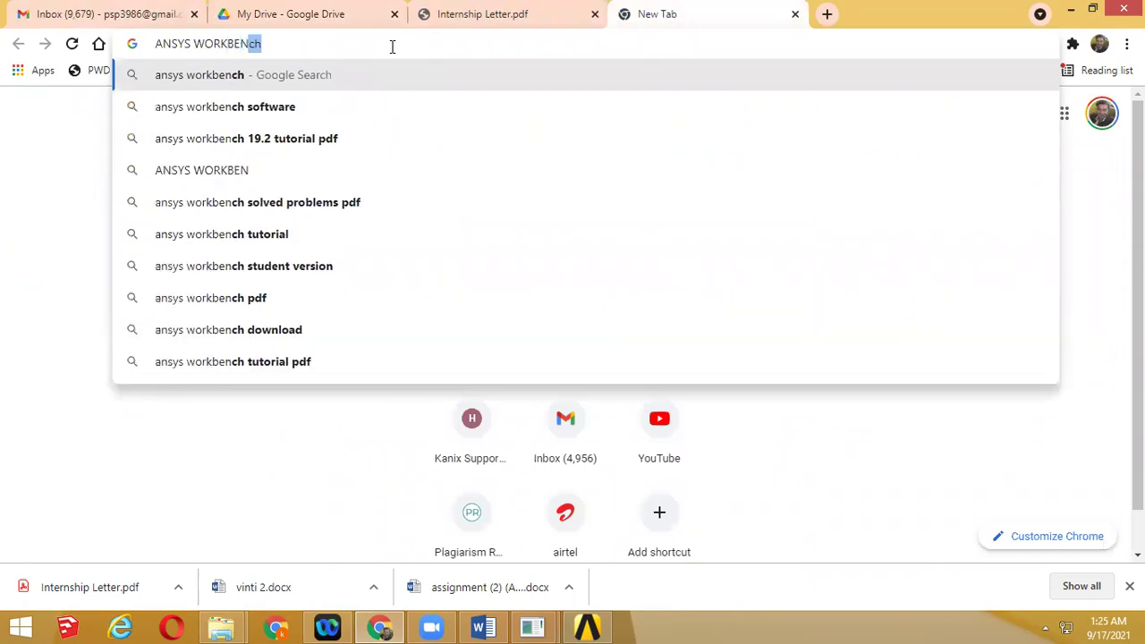
pyautogui.write('C')
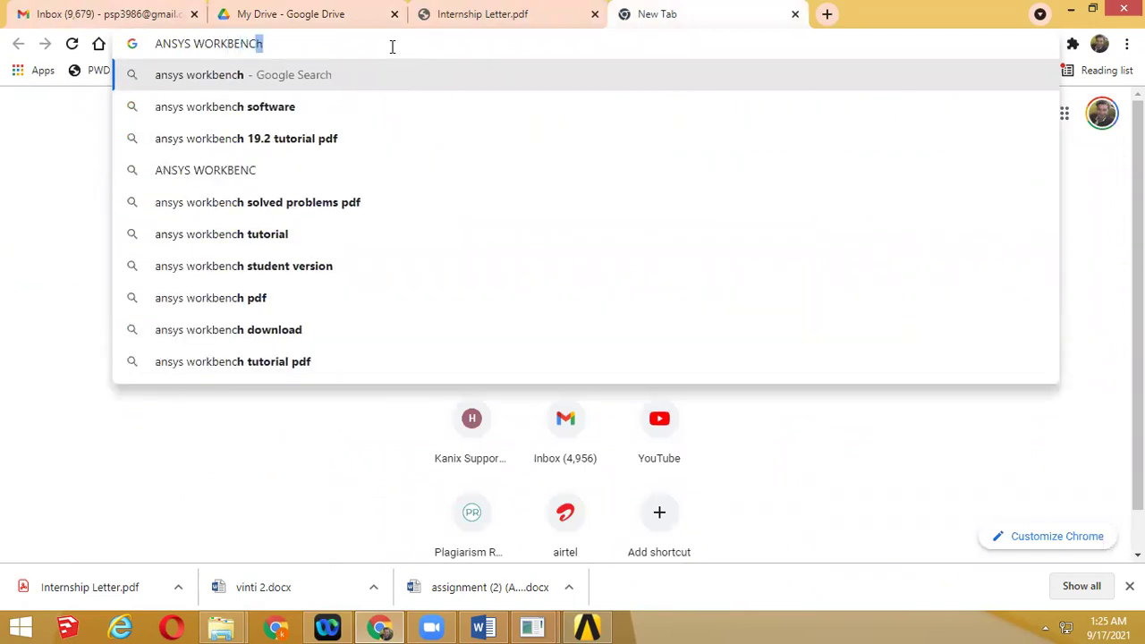
pyautogui.write('H VALI')
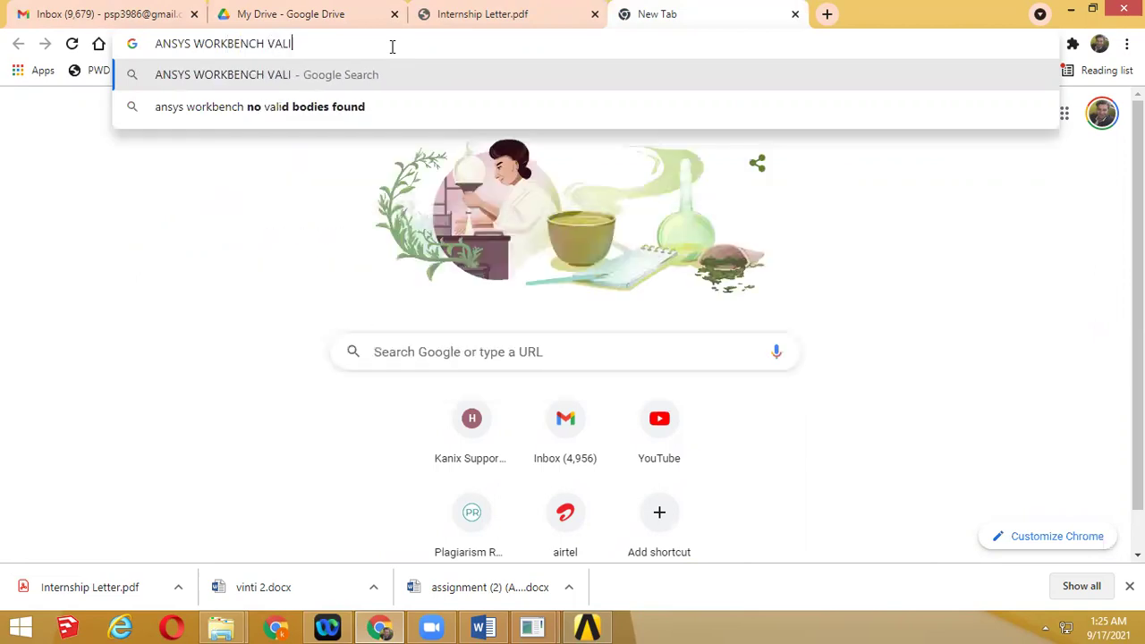
pyautogui.write('DATU')
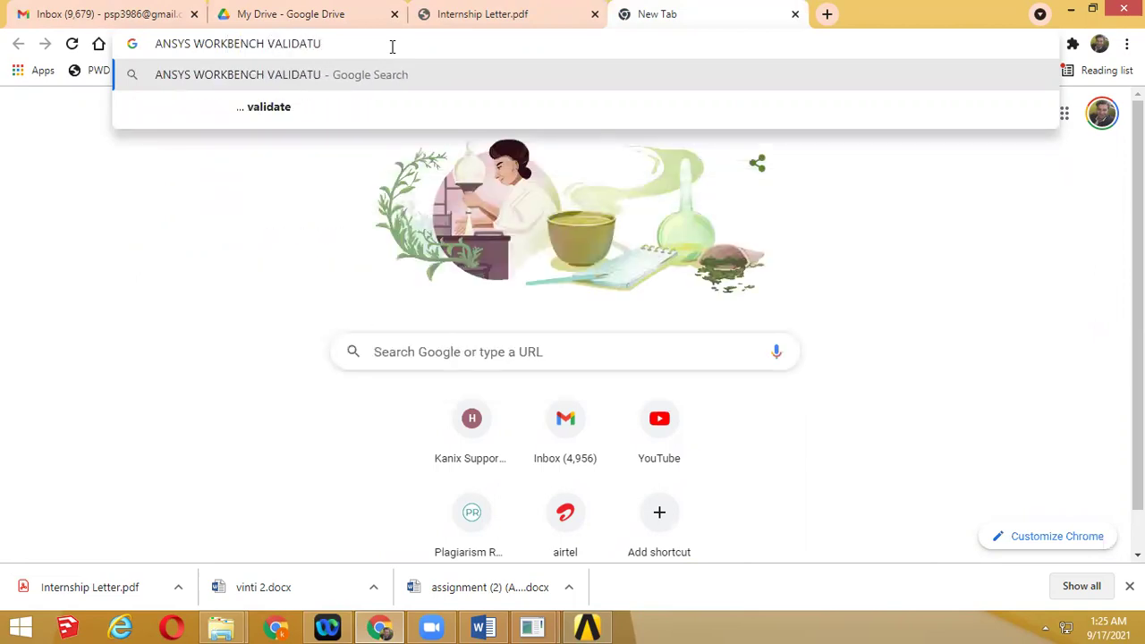
pyautogui.press('BackSpace')
pyautogui.write('IO')
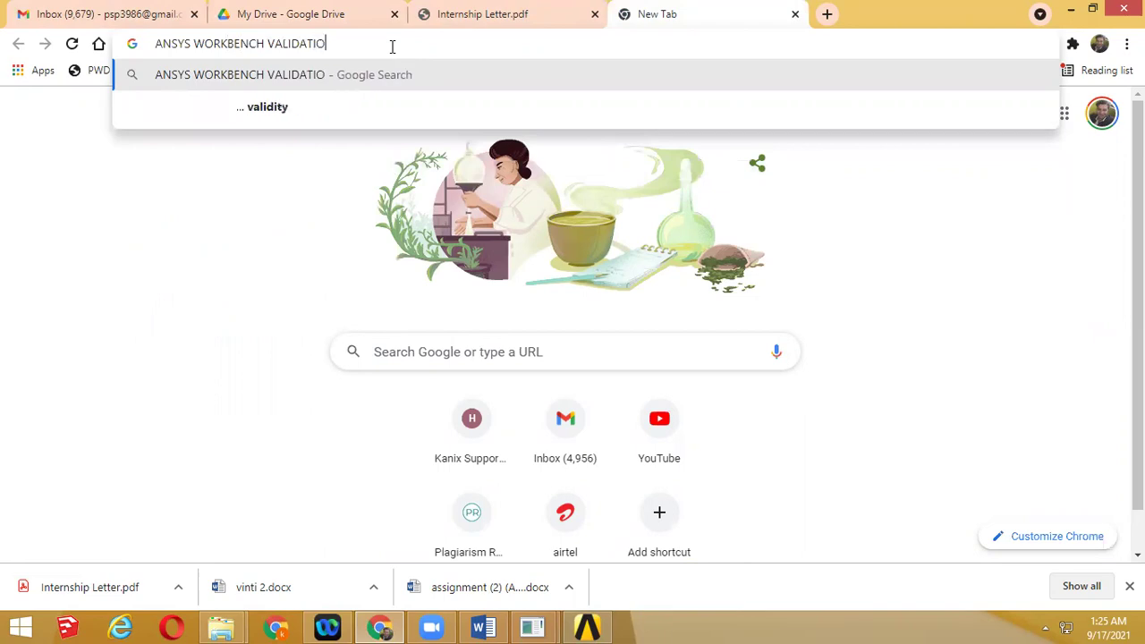
pyautogui.write('N')
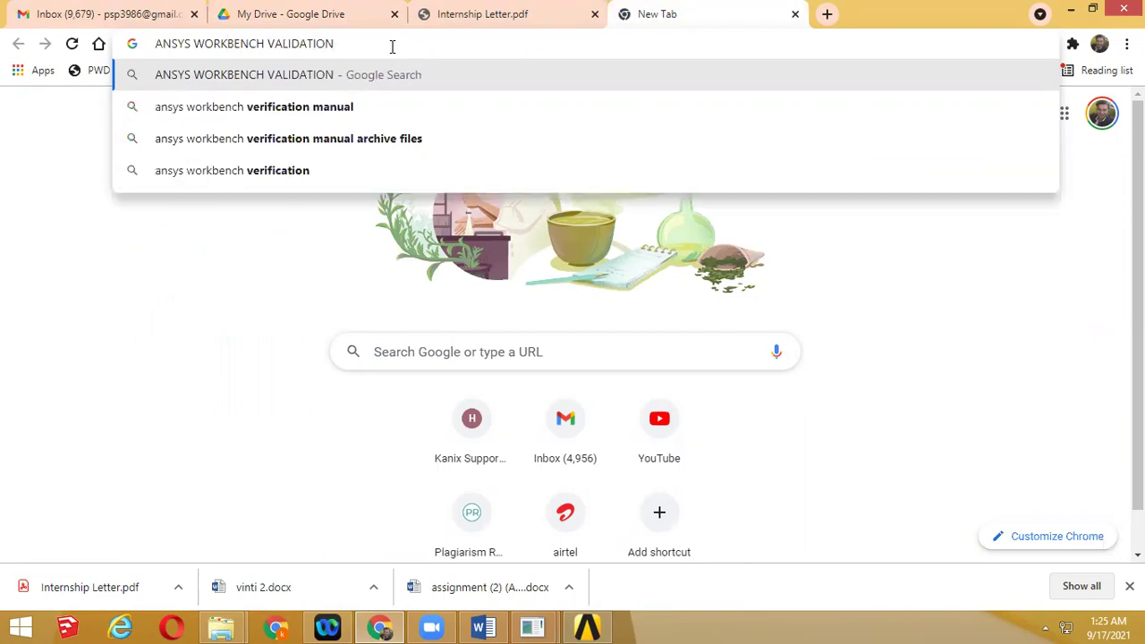
pyautogui.press('Return')
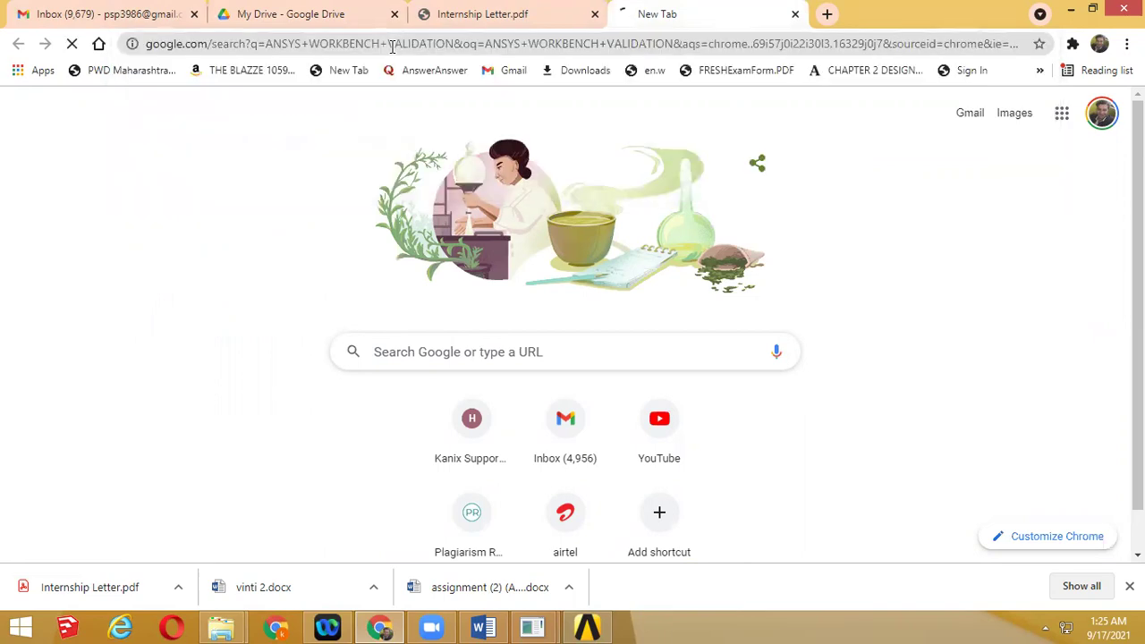
pyautogui.scroll(-2, 356, 108)
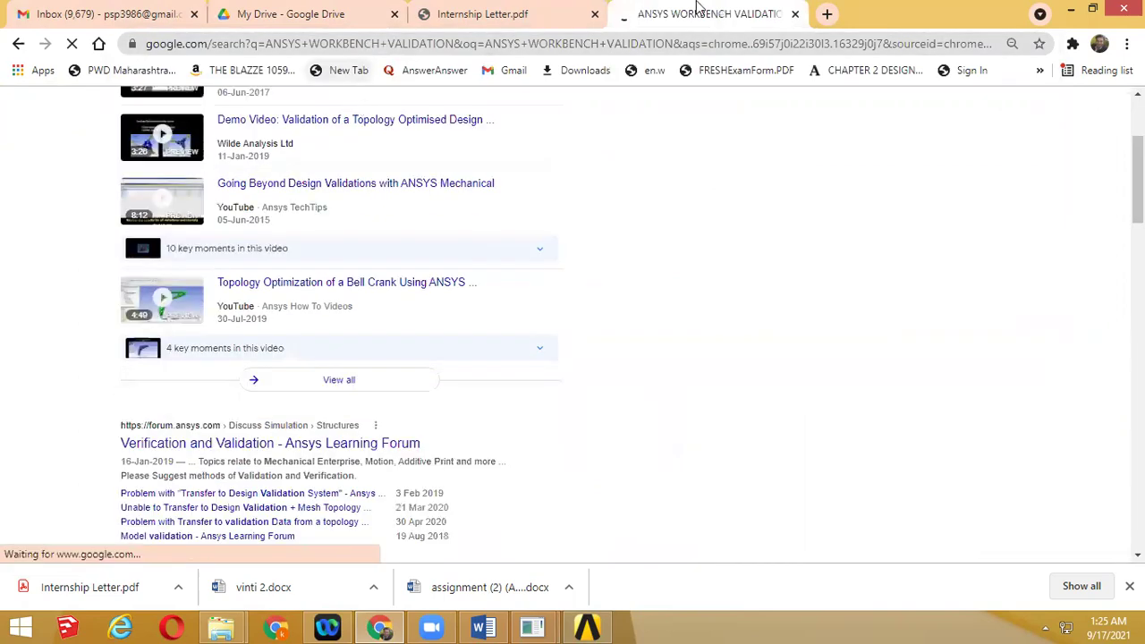
pyautogui.click(76, 16)
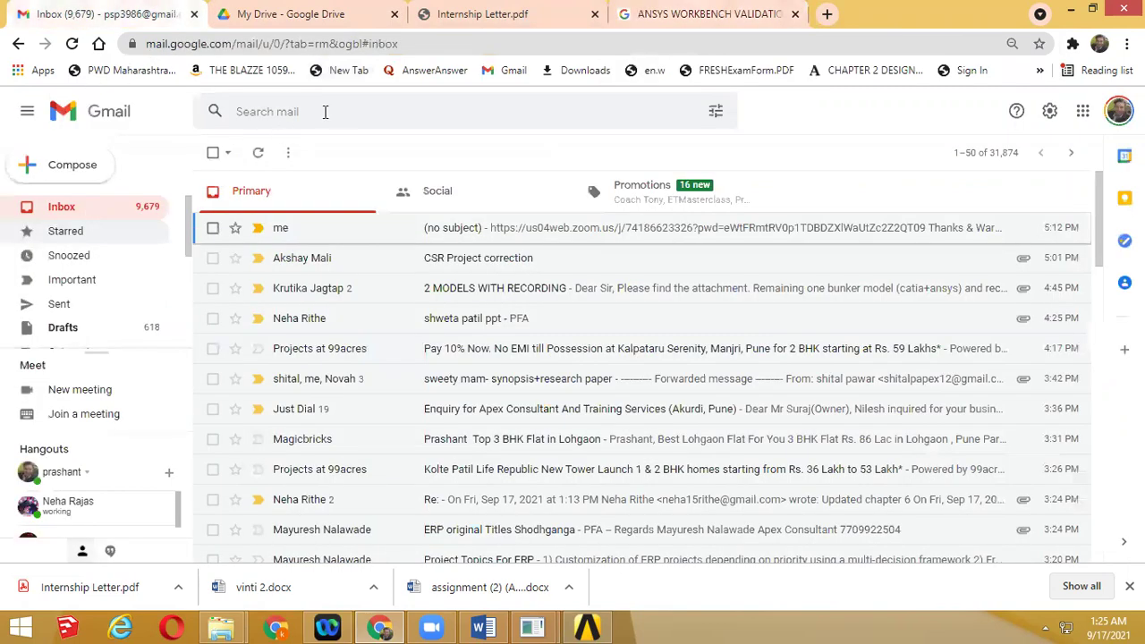
# Search Gmail for a contact's name and list all 29 conversations with them
pyautogui.click(325, 111)
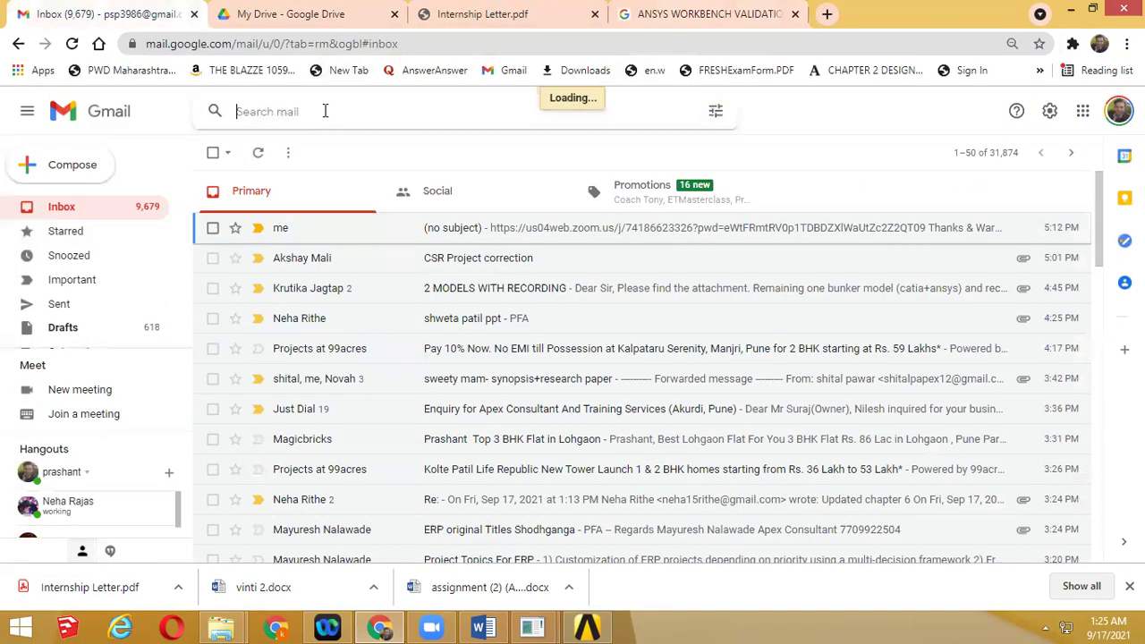
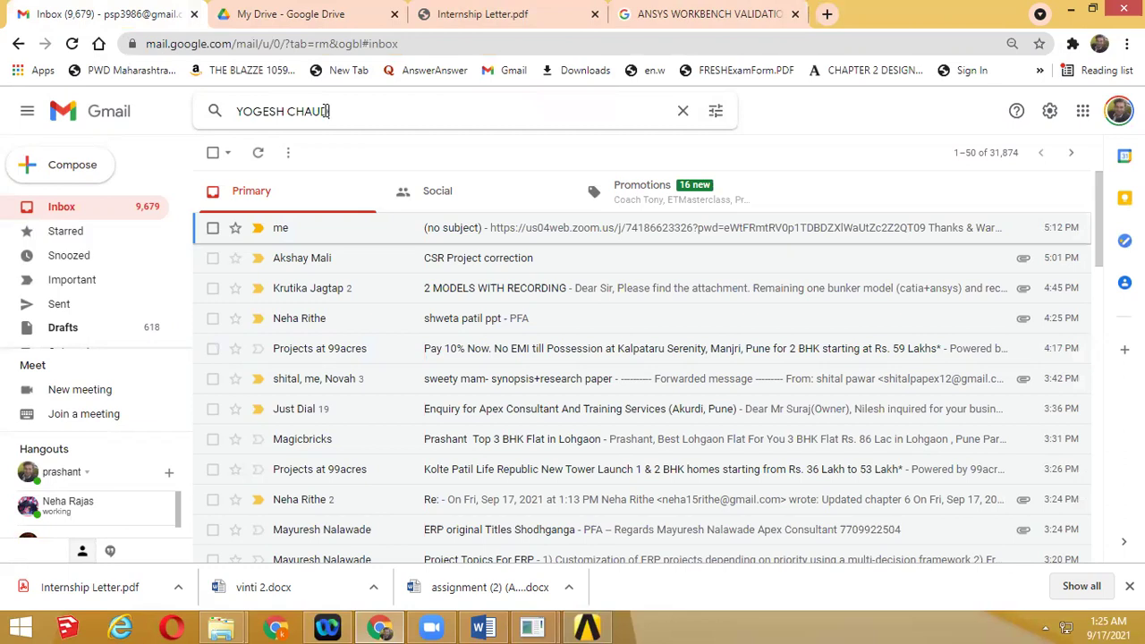
pyautogui.click(326, 145)
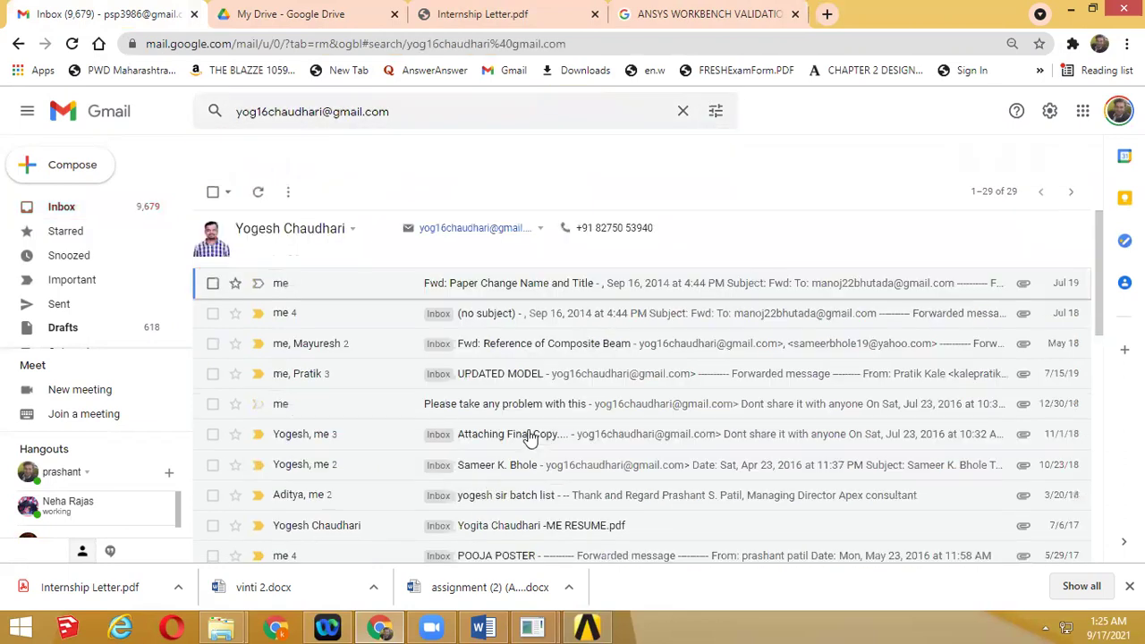
pyautogui.scroll(-4, 376, 551)
pyautogui.scroll(-4, 376, 550)
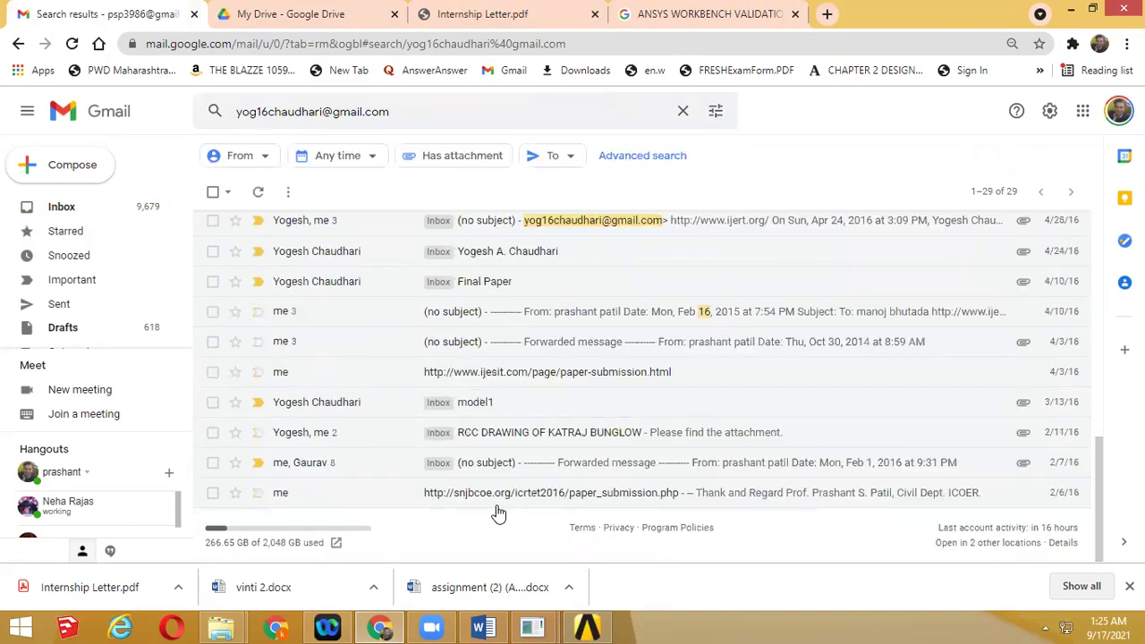
# Open the oldest message in the contact's search results and move through the first newer conversations
pyautogui.click(503, 494)
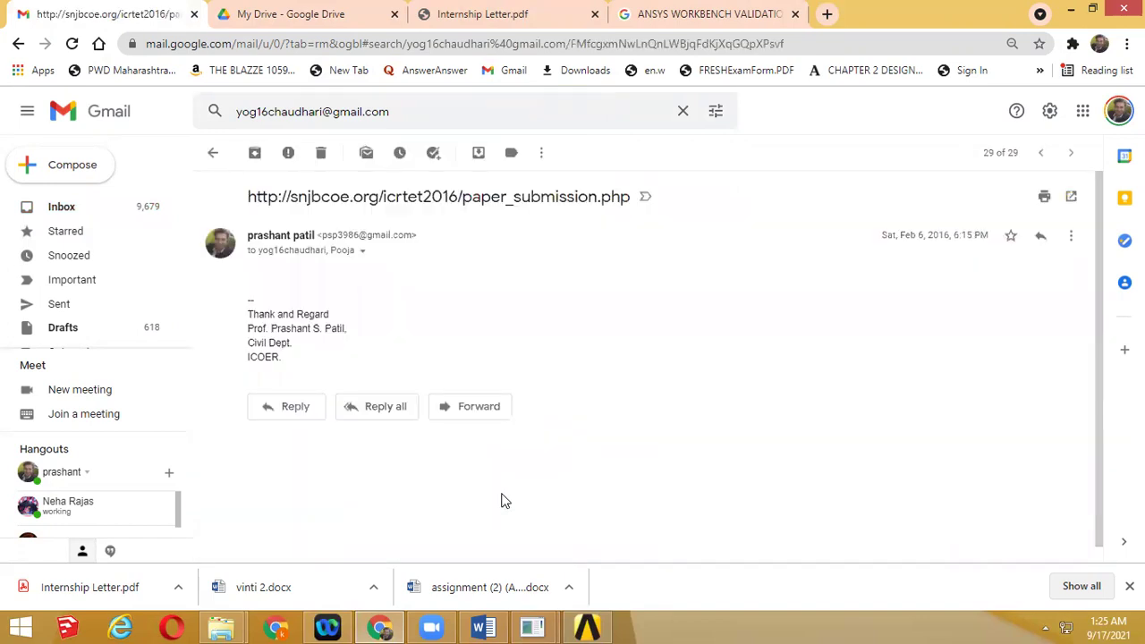
pyautogui.scroll(-1, 813, 311)
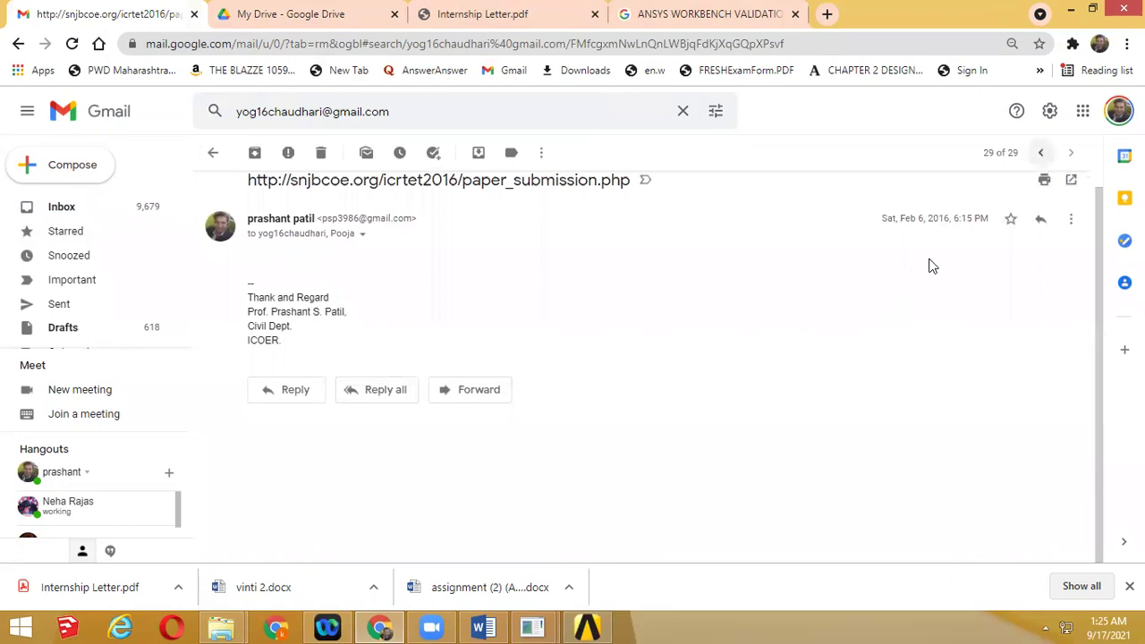
pyautogui.press('k')
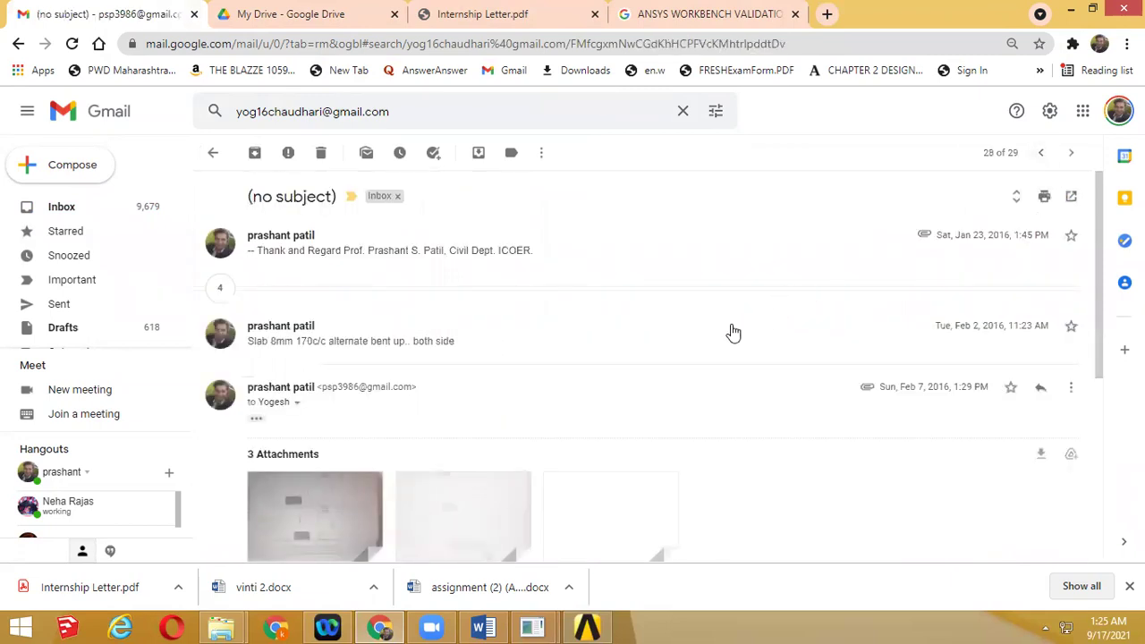
pyautogui.scroll(-3, 731, 330)
pyautogui.scroll(5, 730, 332)
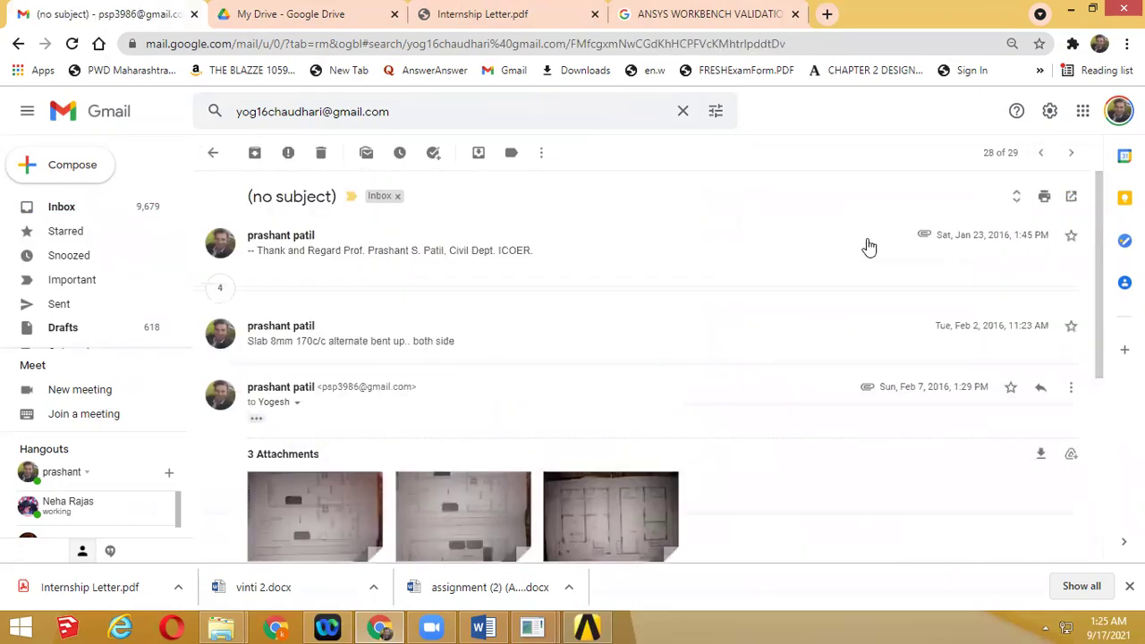
pyautogui.click(1040, 152)
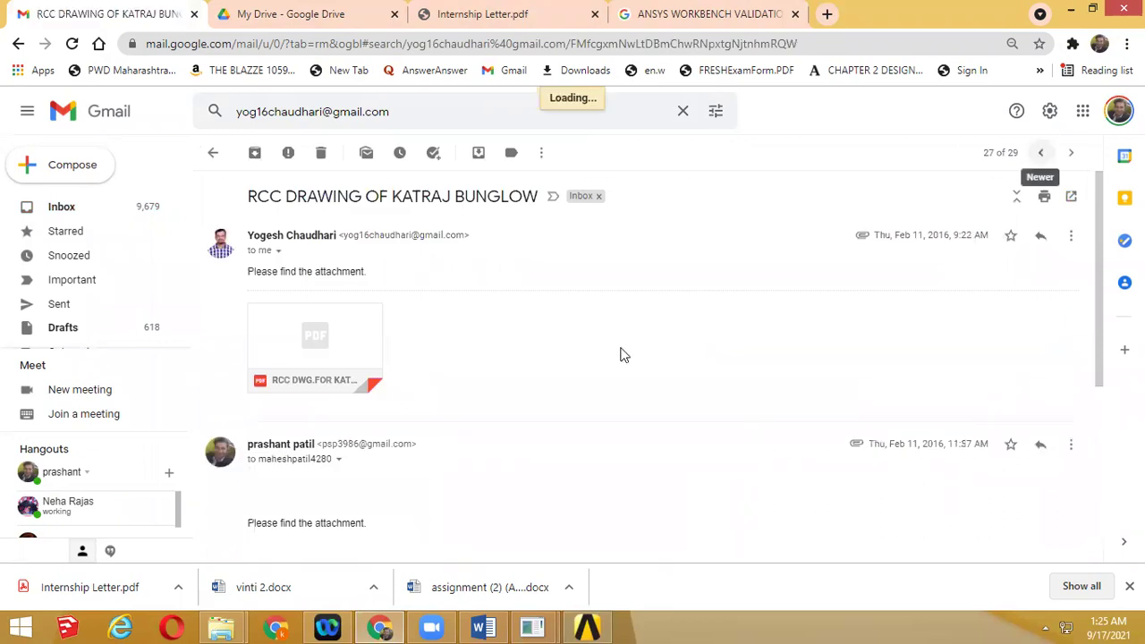
pyautogui.press('k')
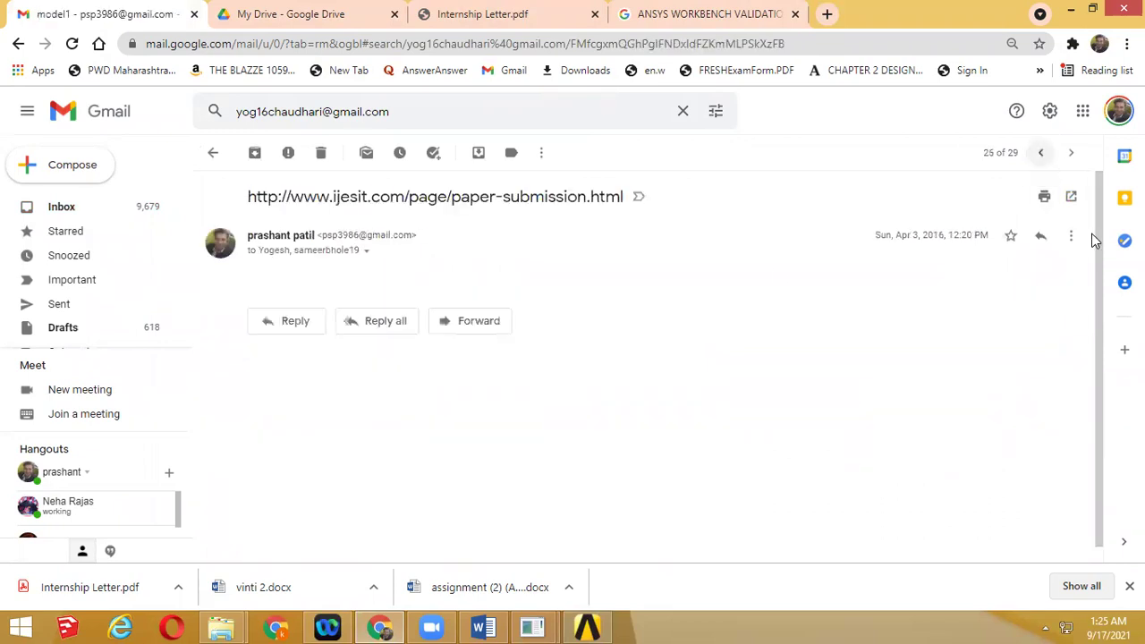
pyautogui.click(1040, 152)
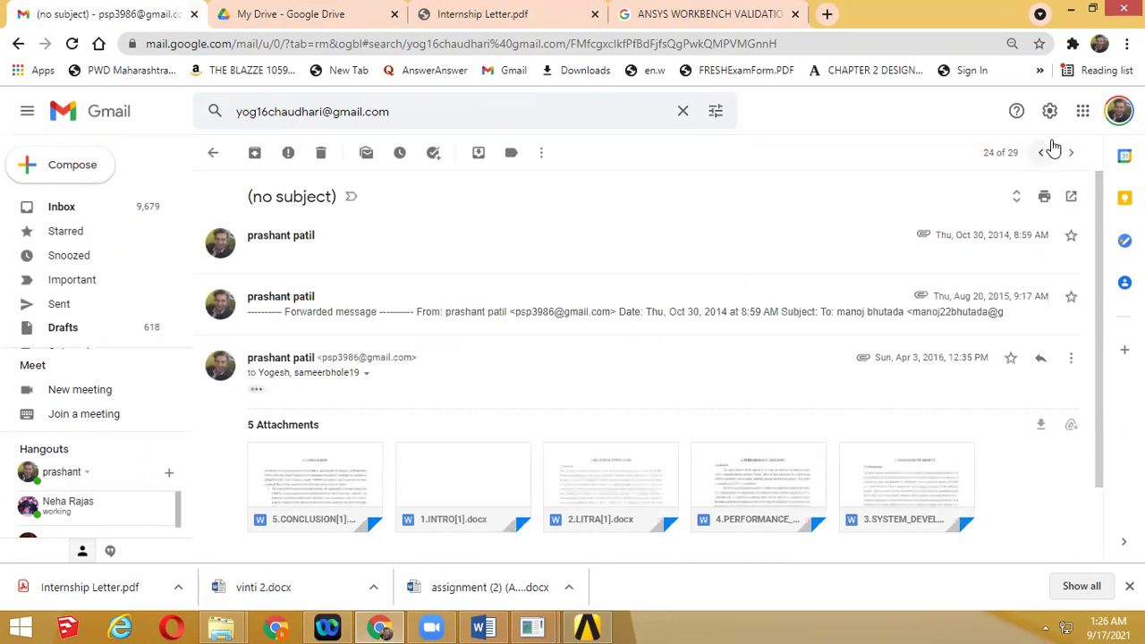
# Keep stepping to newer conversations until the email carrying the .rar archive is reached
pyautogui.click(1042, 152)
pyautogui.click(1042, 152)
pyautogui.click(1042, 152)
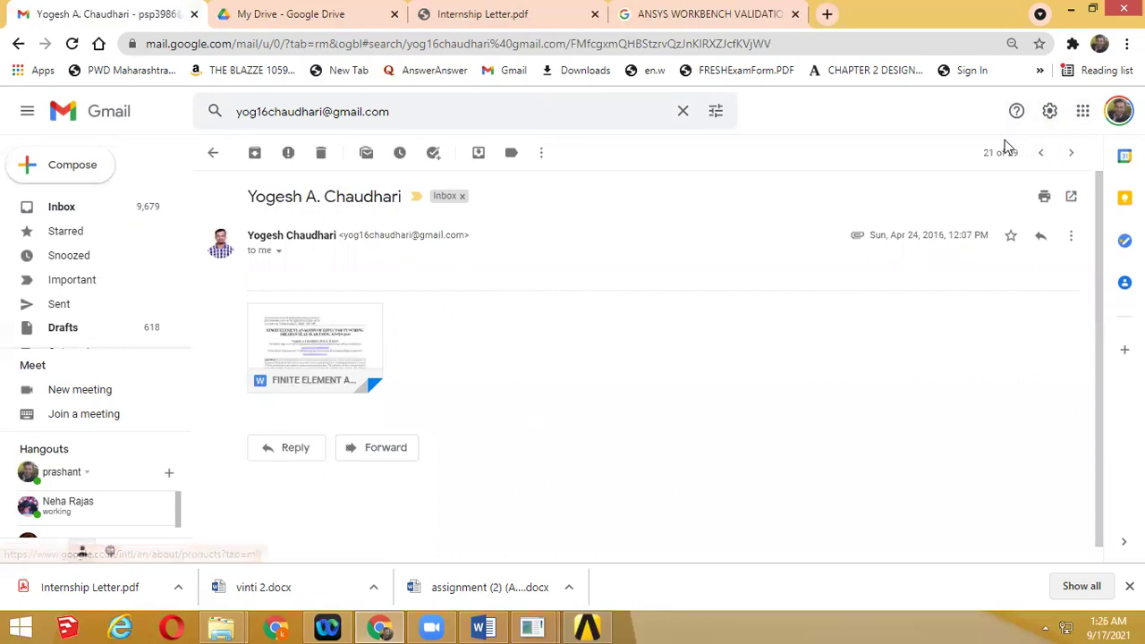
pyautogui.press('k')
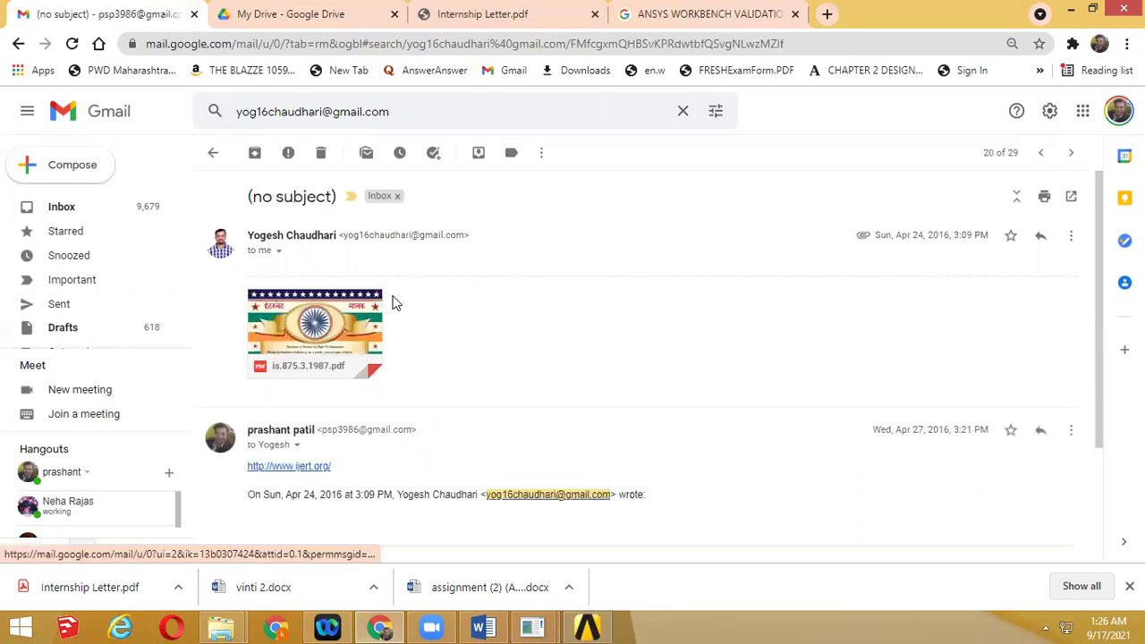
pyautogui.scroll(-2, 393, 303)
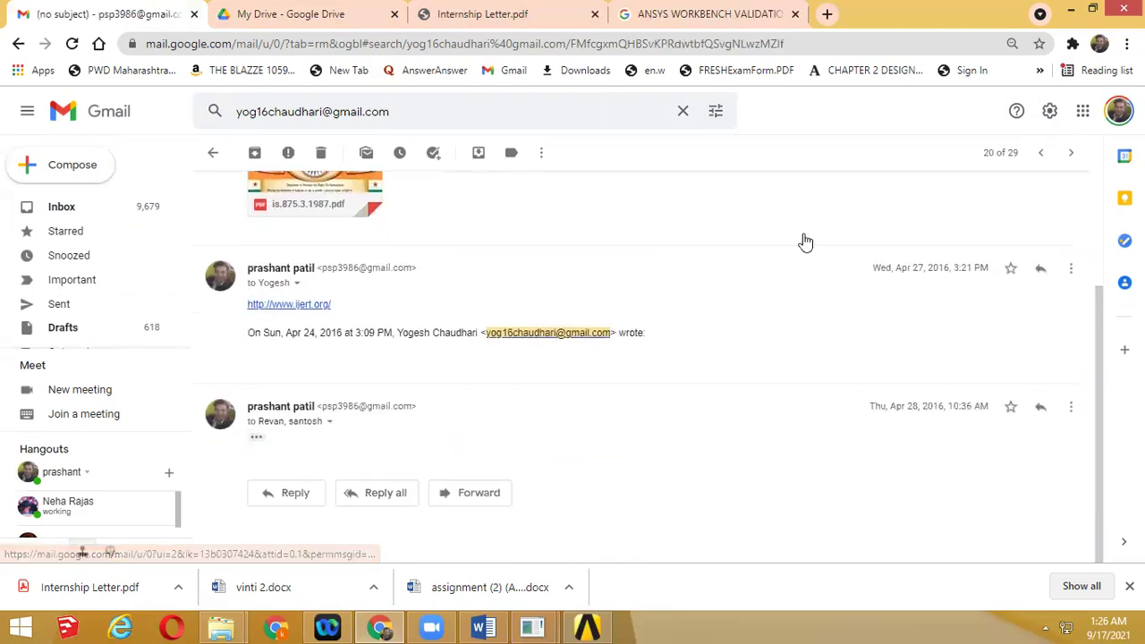
pyautogui.press('k')
pyautogui.press('k')
pyautogui.press('k')
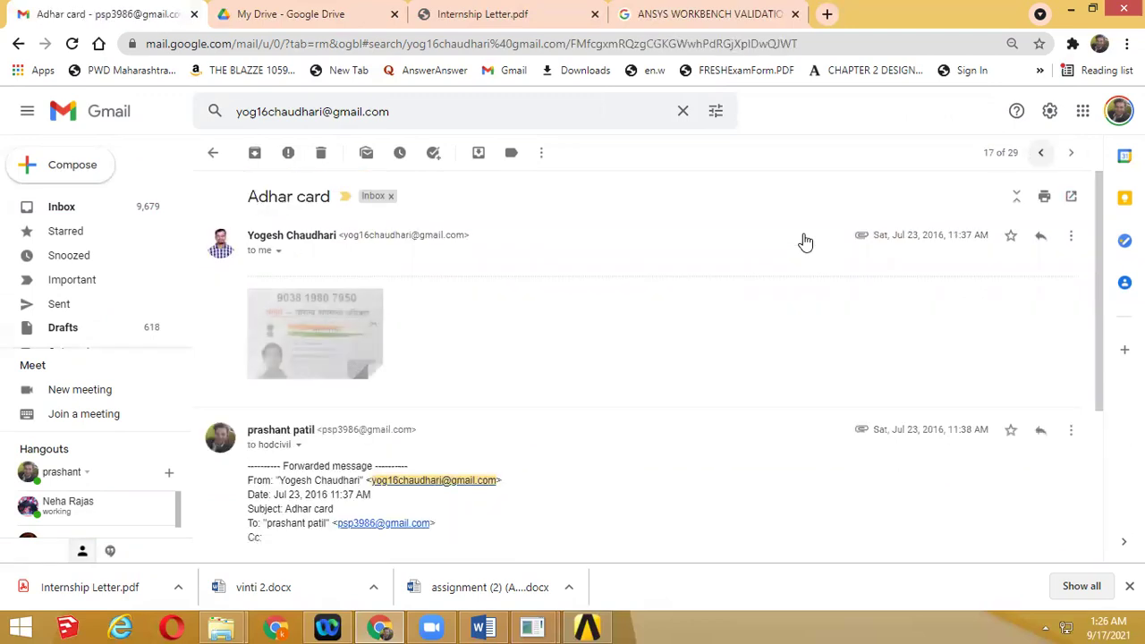
pyautogui.press('k')
pyautogui.scroll(-3, 628, 374)
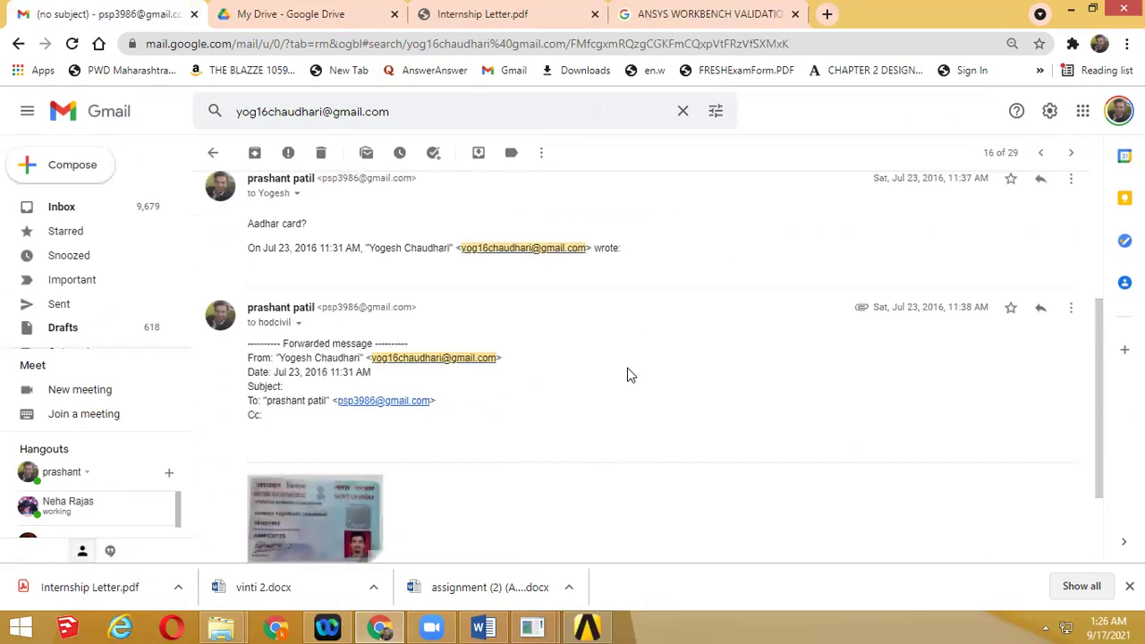
pyautogui.press('k')
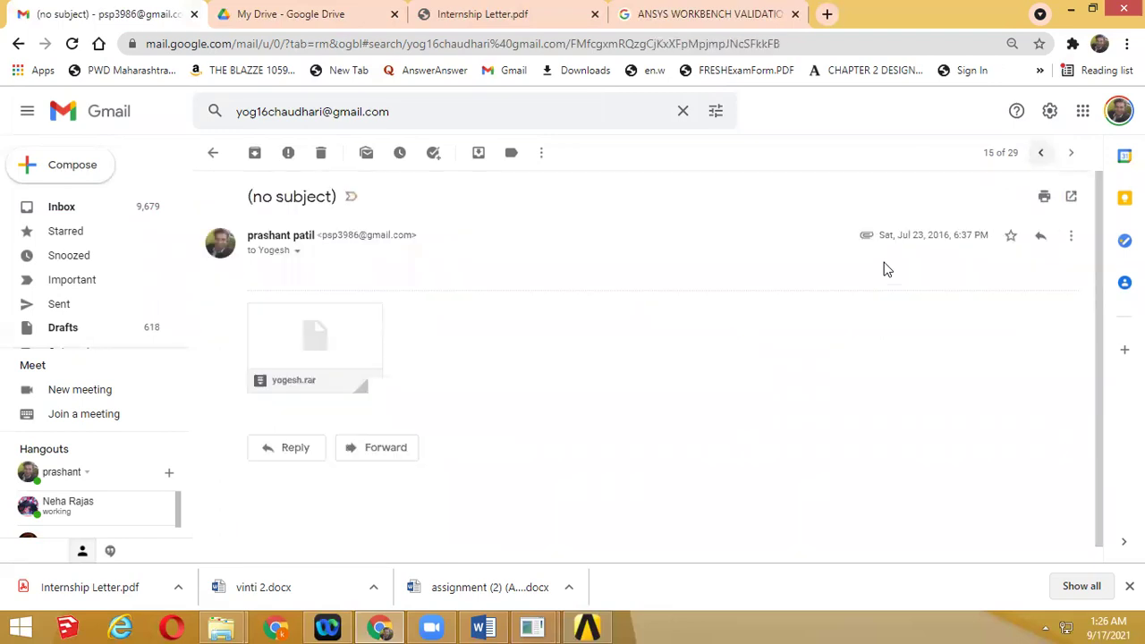
# Preview the .rar project archive attachment, opening and closing its preview twice
pyautogui.click(327, 333)
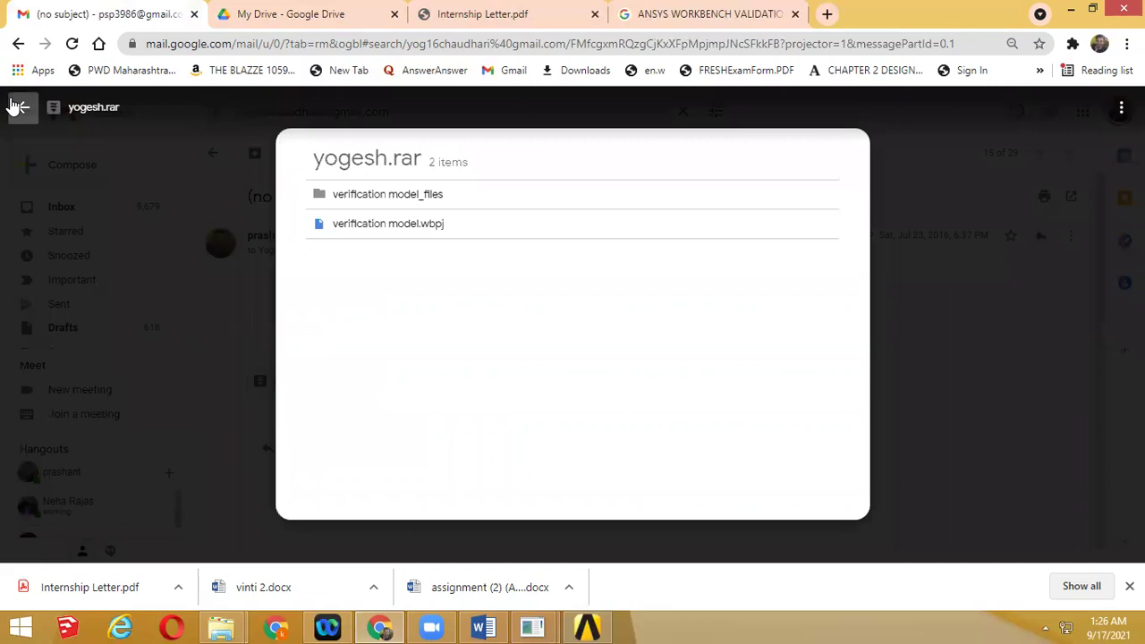
pyautogui.click(16, 107)
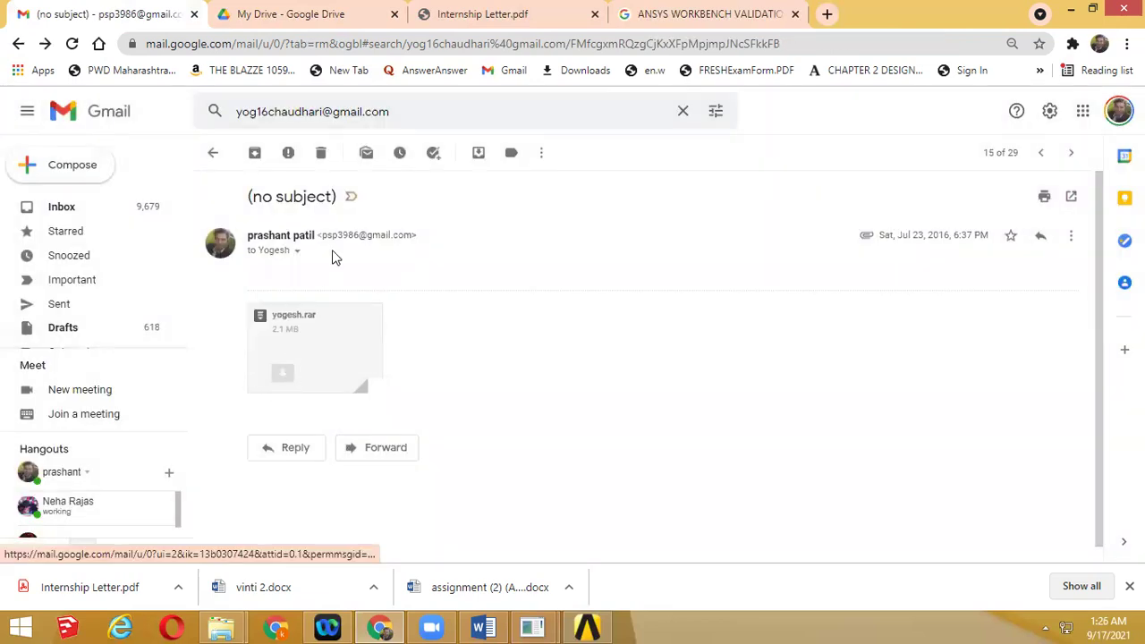
pyautogui.click(288, 342)
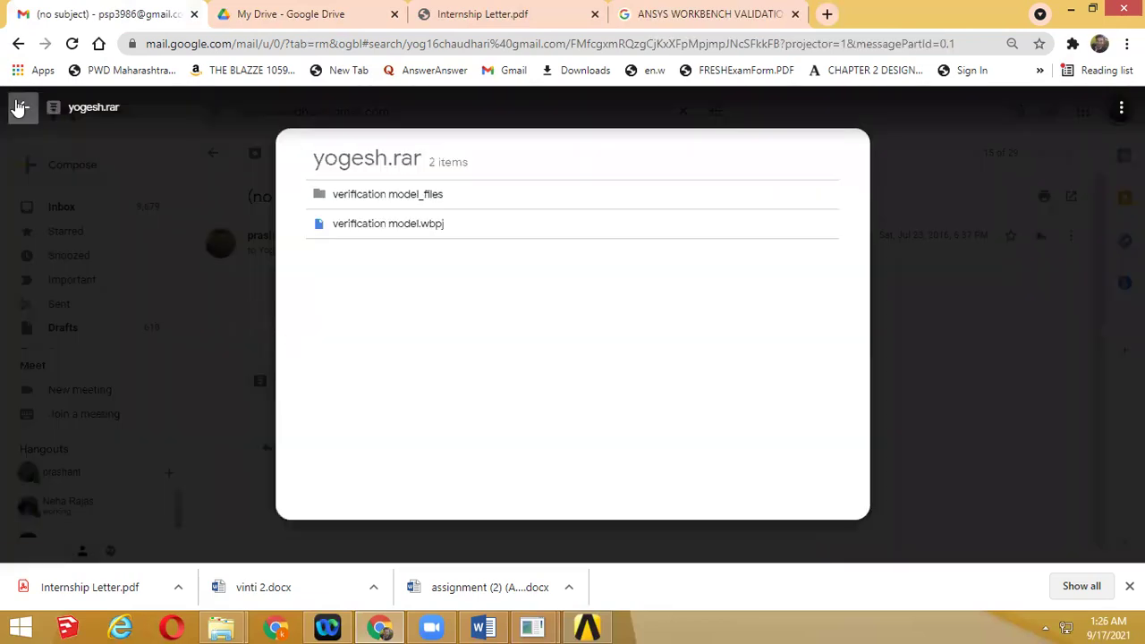
pyautogui.click(17, 107)
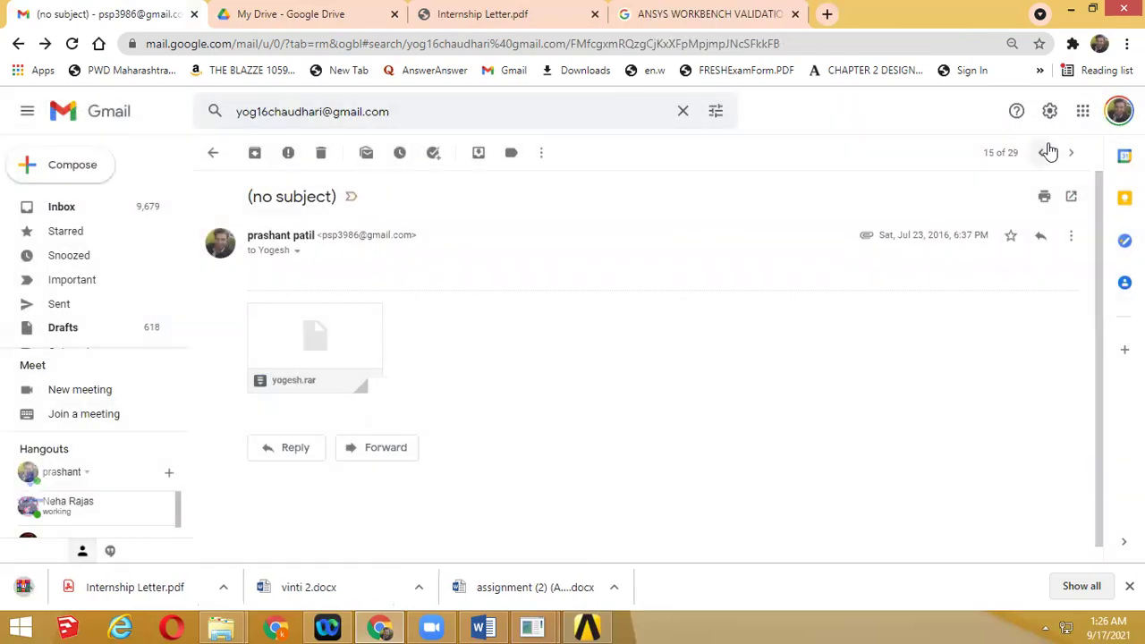
# Step through the remaining newer conversations, then go back to the Inbox
pyautogui.click(1042, 152)
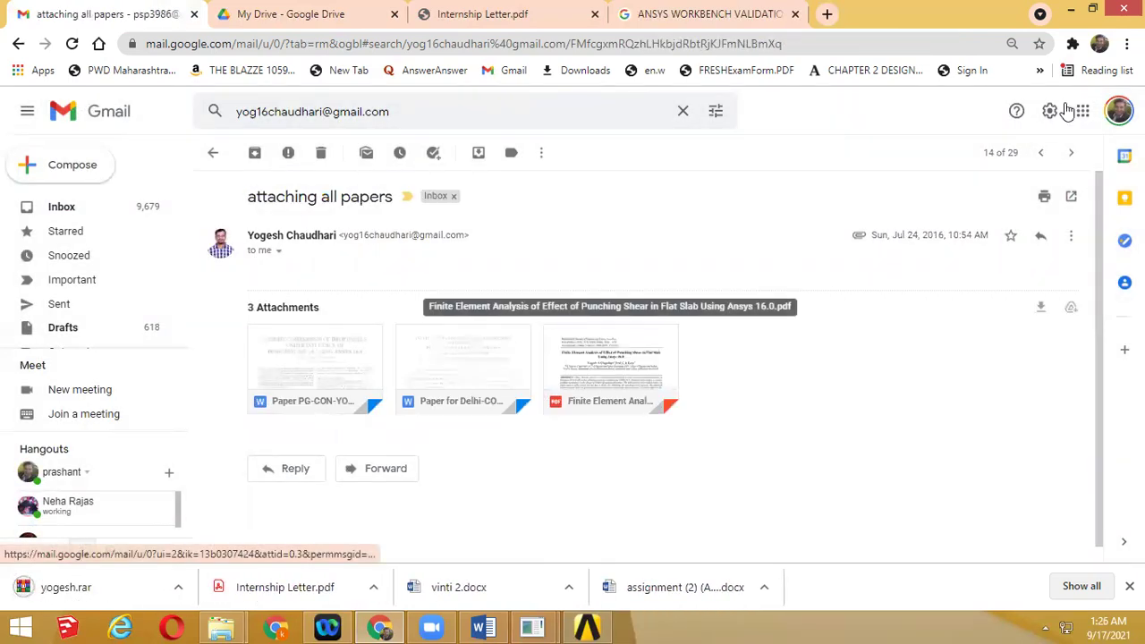
pyautogui.press('k')
pyautogui.press('k')
pyautogui.press('k')
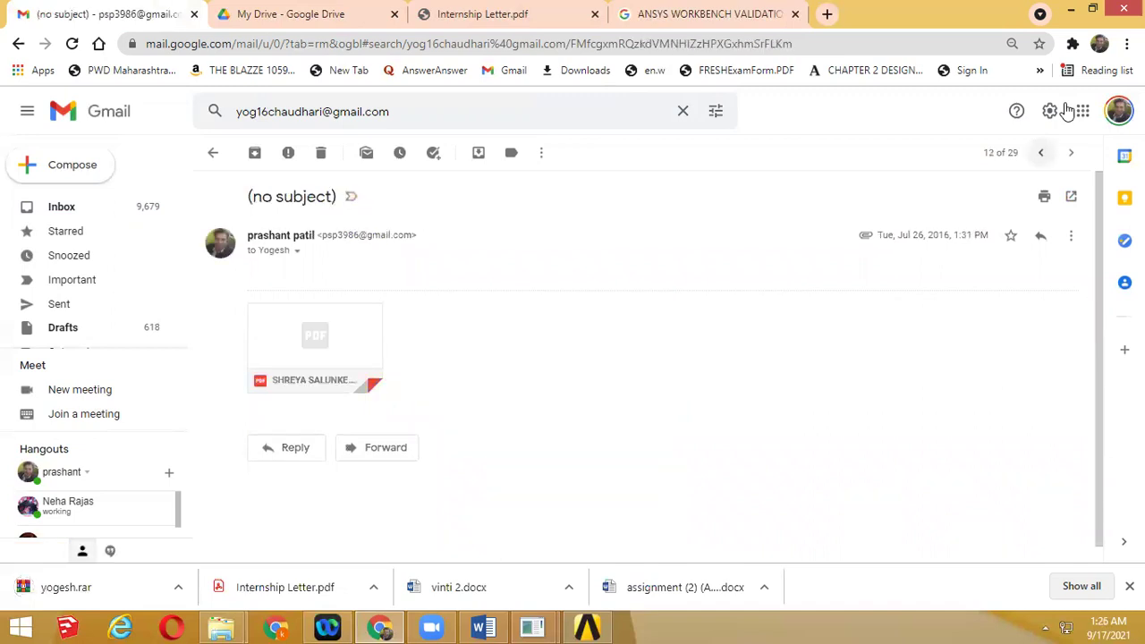
pyautogui.click(1040, 152)
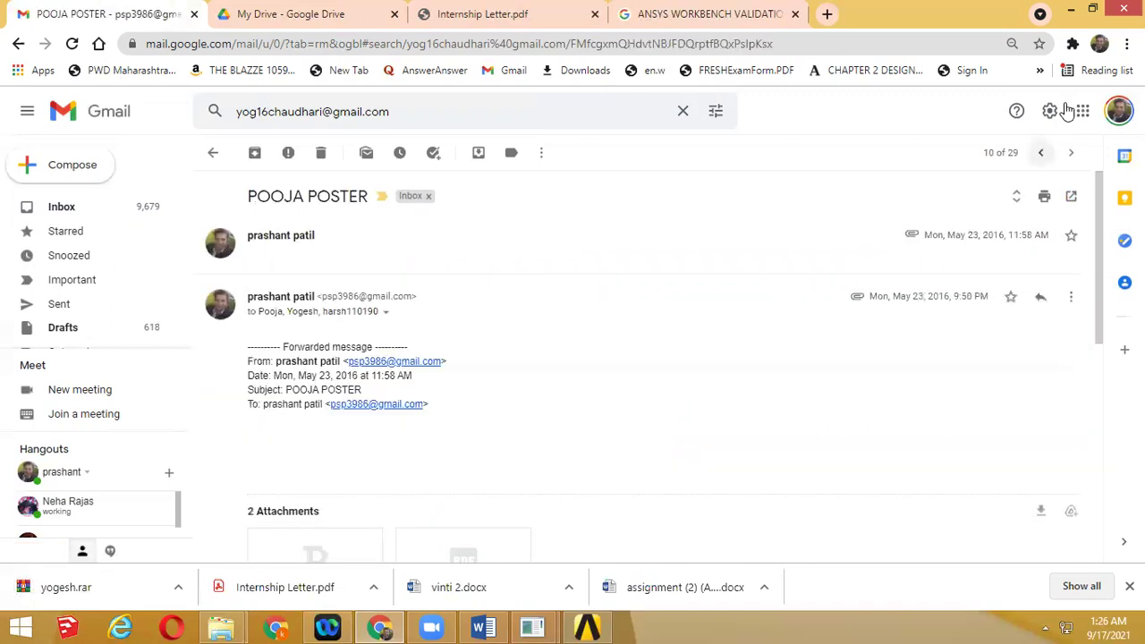
pyautogui.scroll(-5, 635, 286)
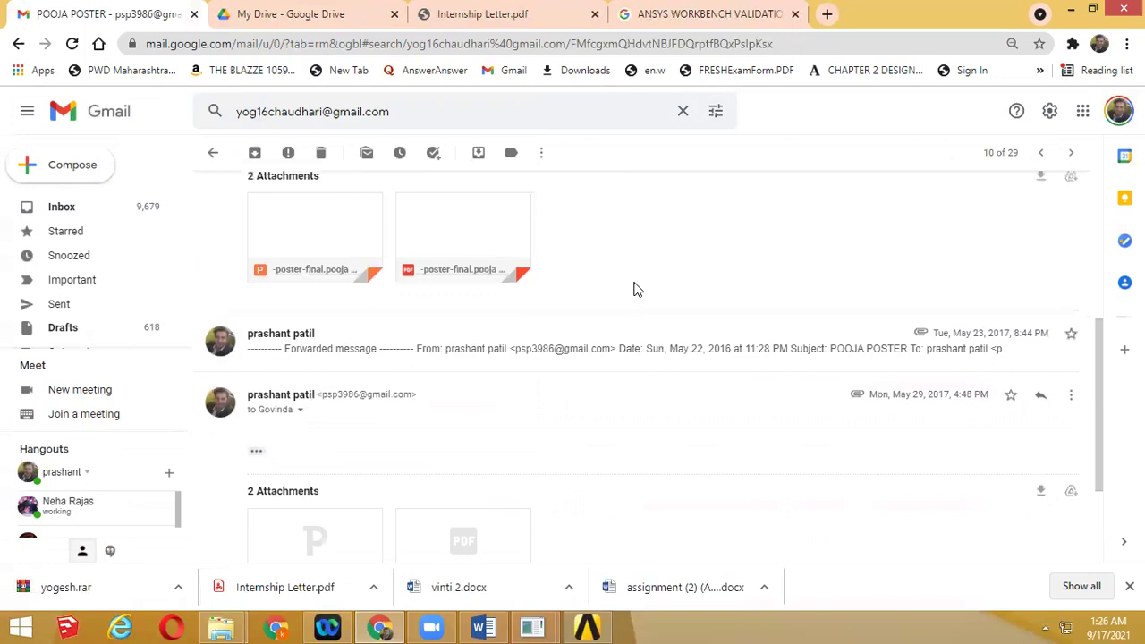
pyautogui.press('k')
pyautogui.press('k')
pyautogui.scroll(-3, 764, 299)
pyautogui.scroll(3, 764, 298)
pyautogui.press('k')
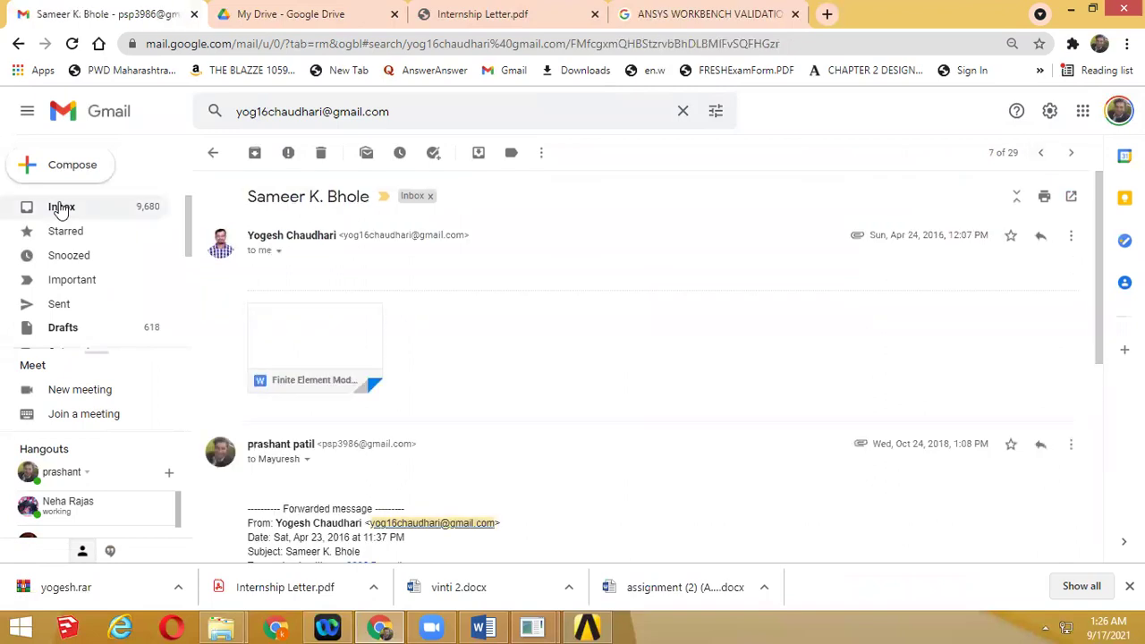
pyautogui.click(62, 209)
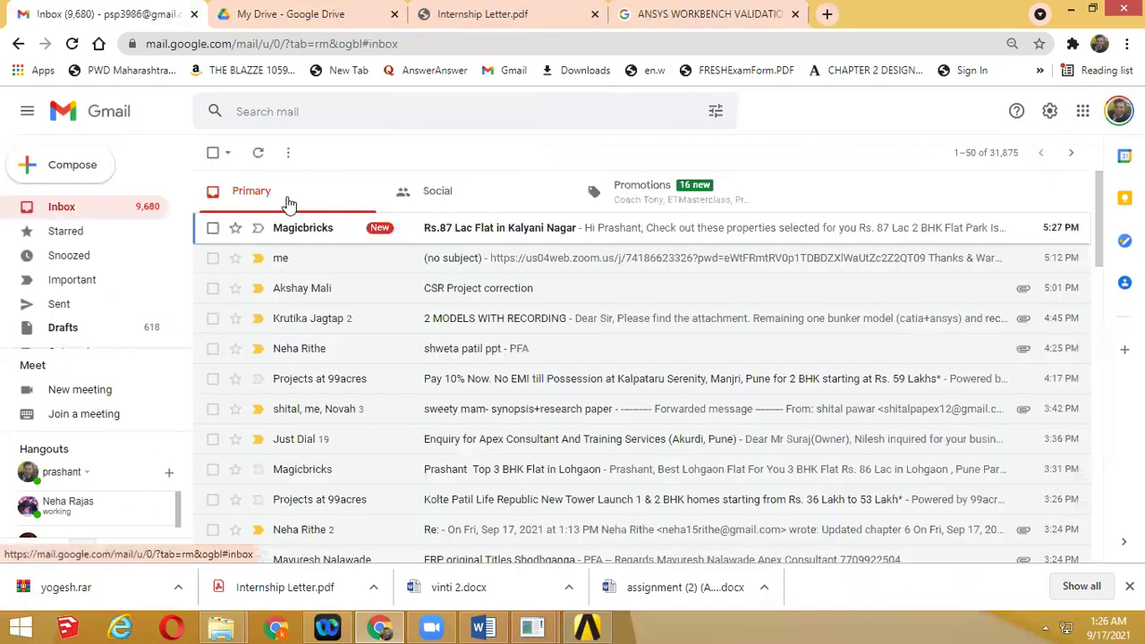
# Show the downloaded .rar in its folder, list all mail with the contact, and open 'validation blast underground bunker'
pyautogui.click(161, 554)
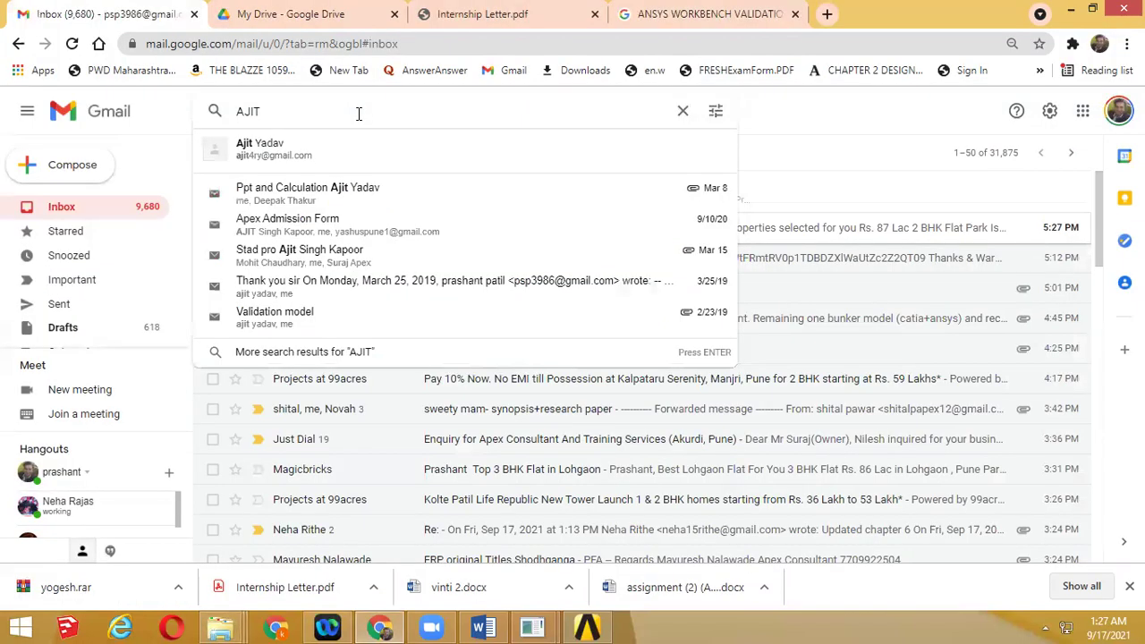
pyautogui.click(353, 145)
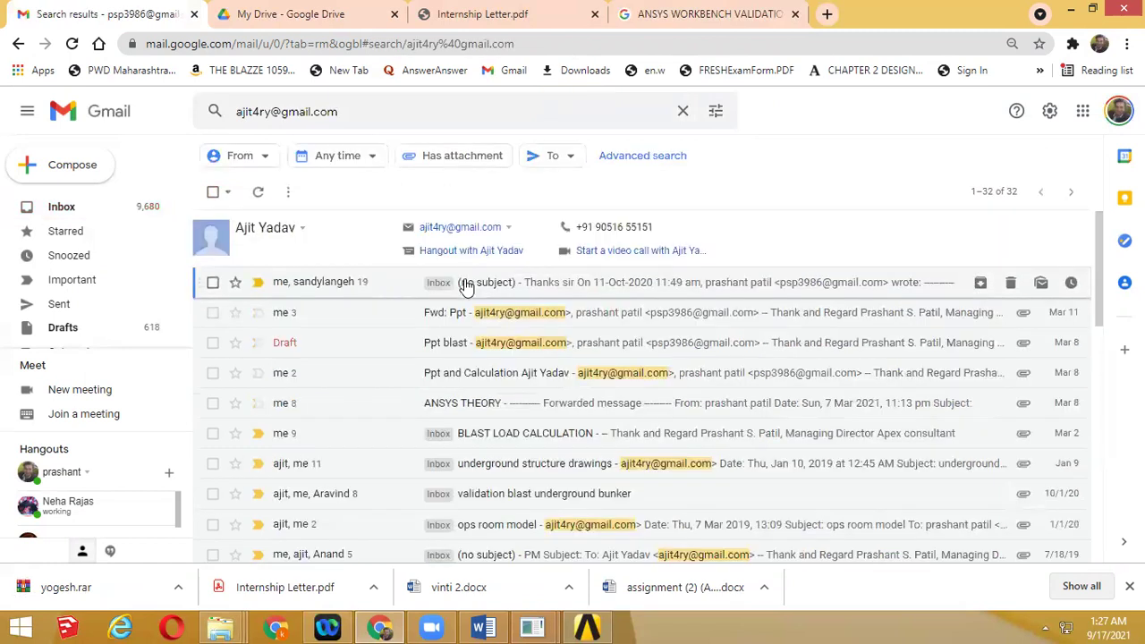
pyautogui.scroll(-10, 473, 473)
pyautogui.scroll(1, 474, 477)
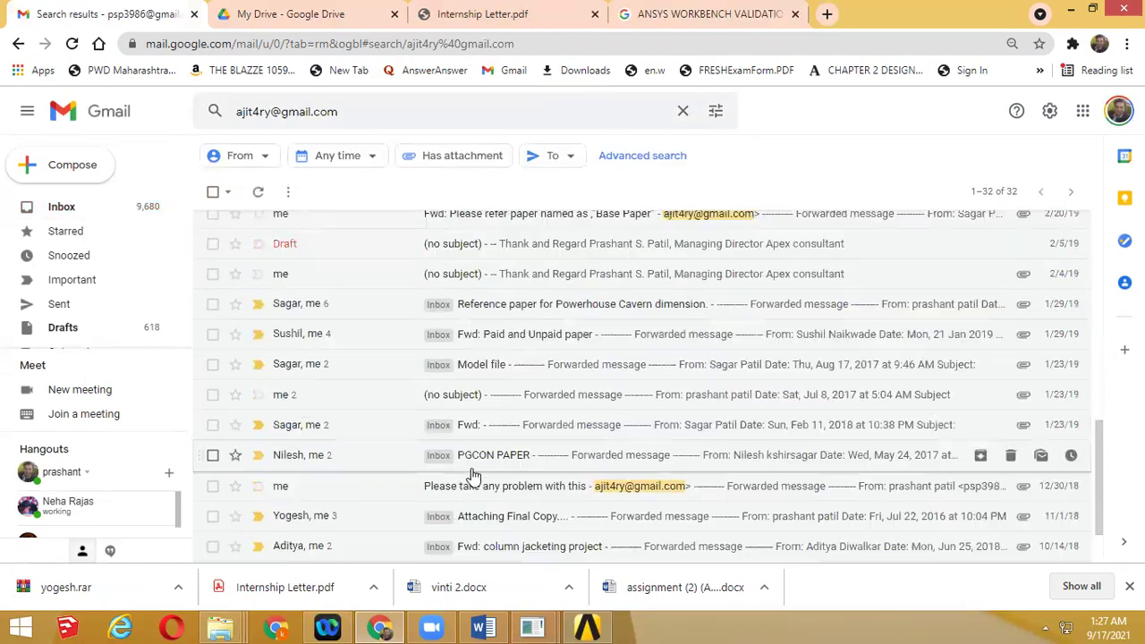
pyautogui.scroll(1, 473, 476)
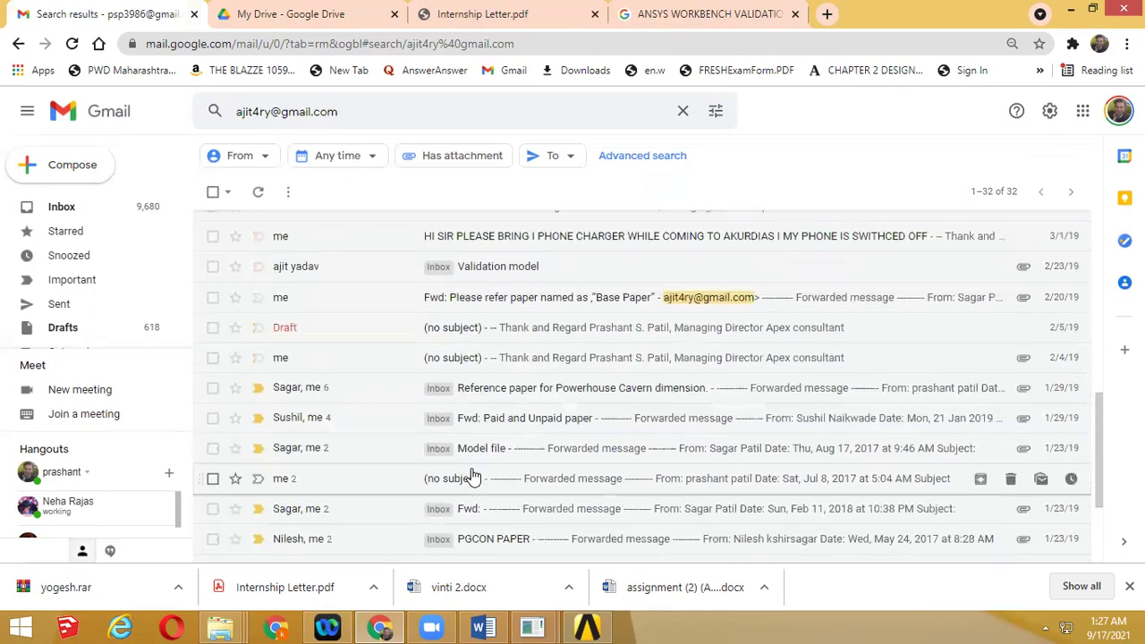
pyautogui.scroll(1, 473, 477)
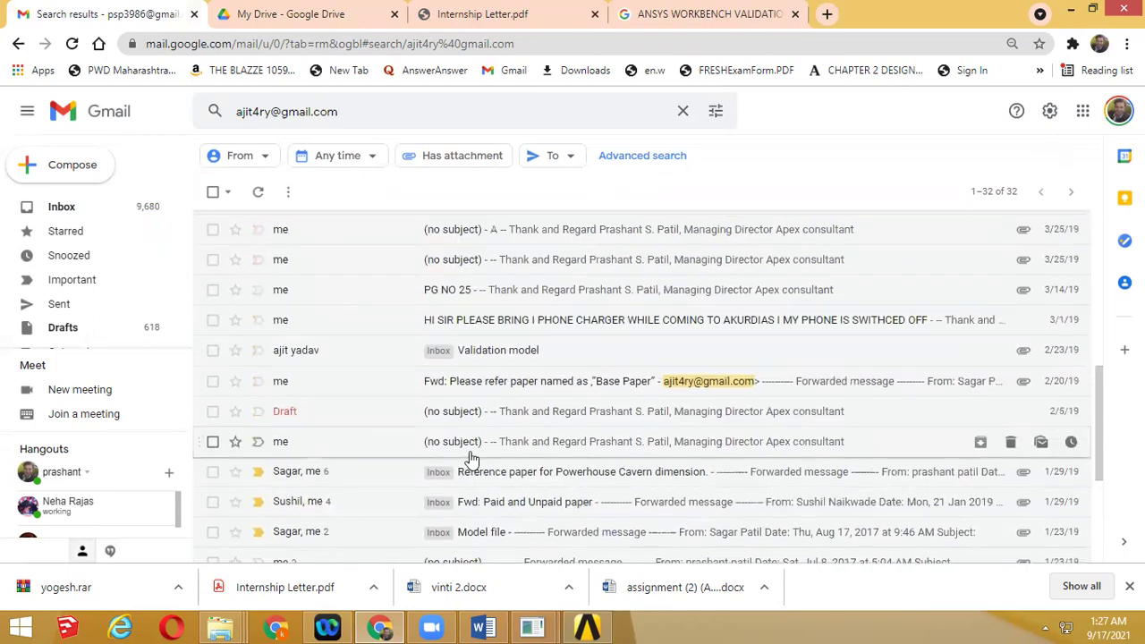
pyautogui.scroll(1, 471, 458)
pyautogui.scroll(3, 471, 458)
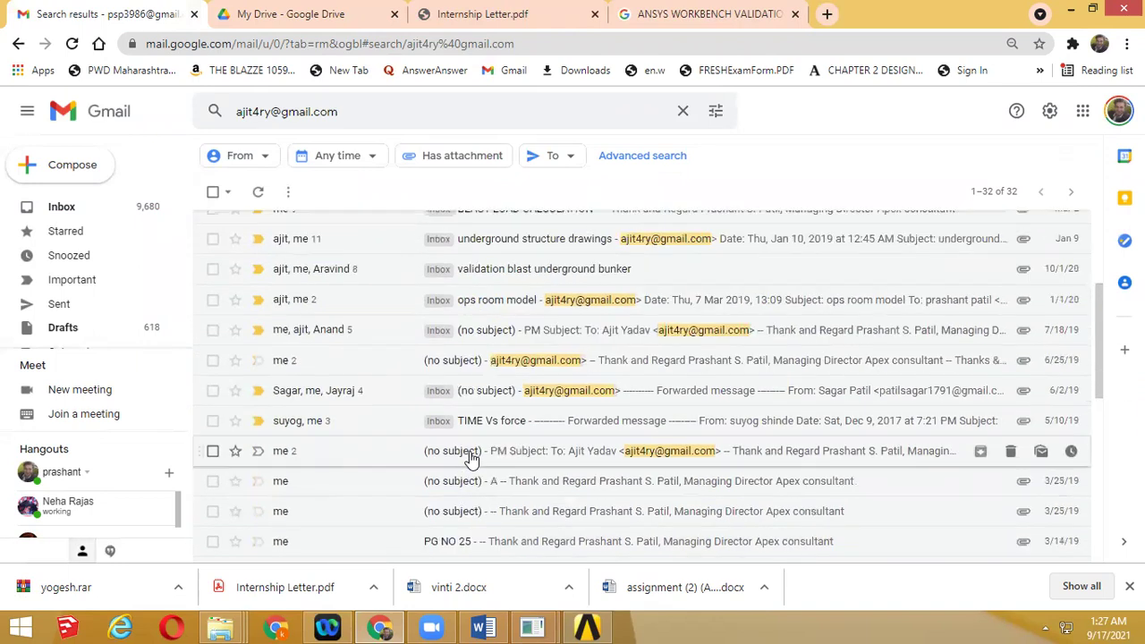
pyautogui.scroll(2, 472, 458)
pyautogui.scroll(1, 532, 432)
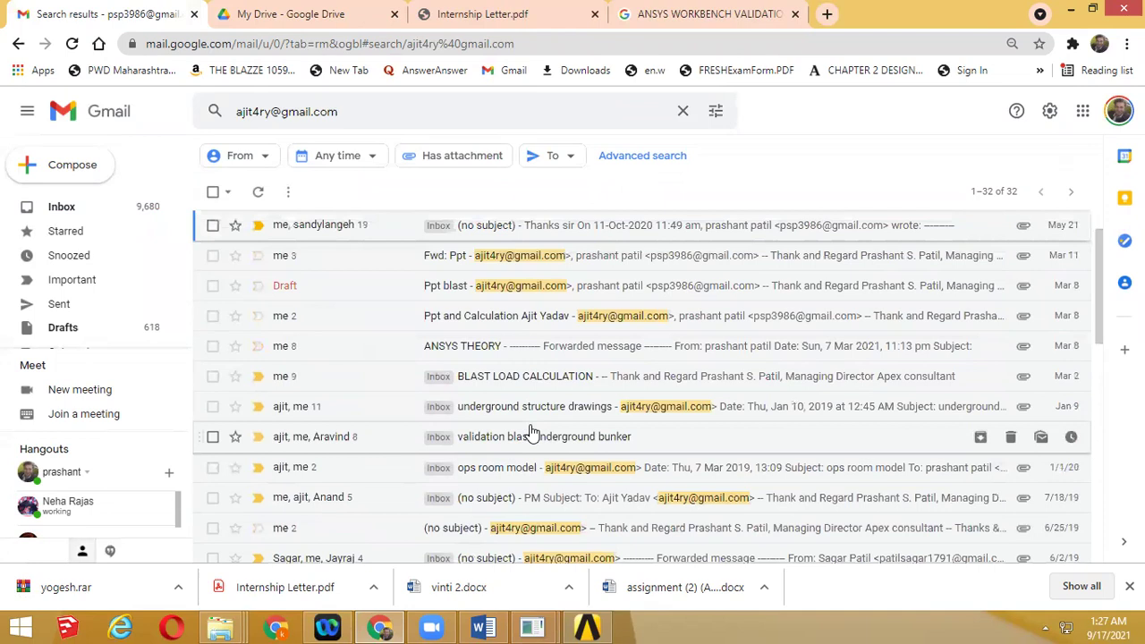
pyautogui.scroll(1, 532, 432)
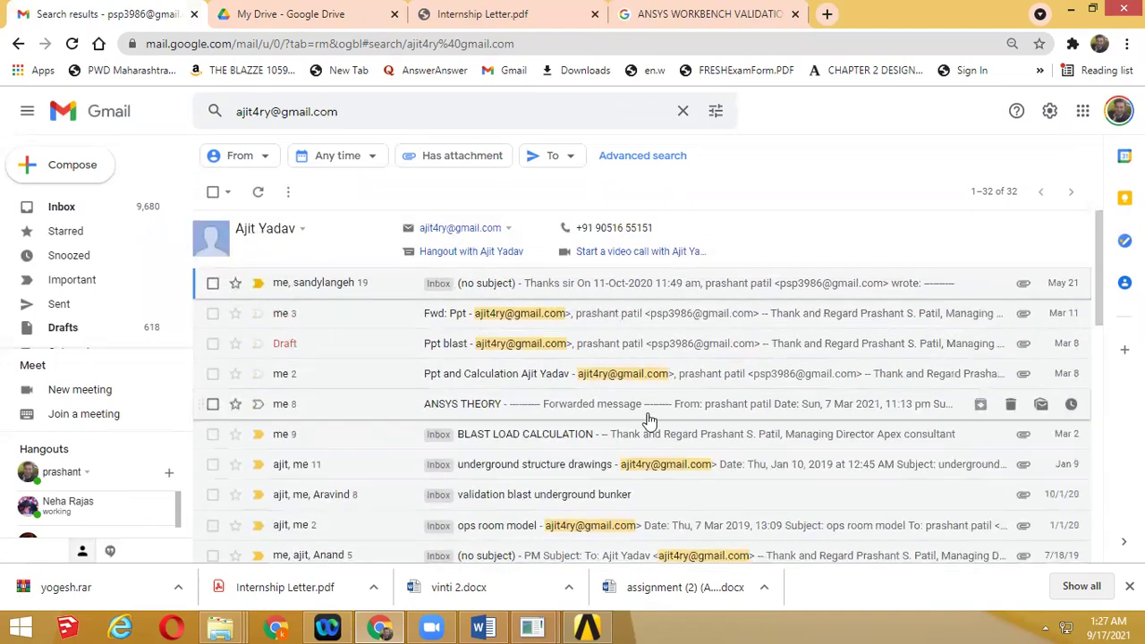
pyautogui.scroll(-2, 650, 421)
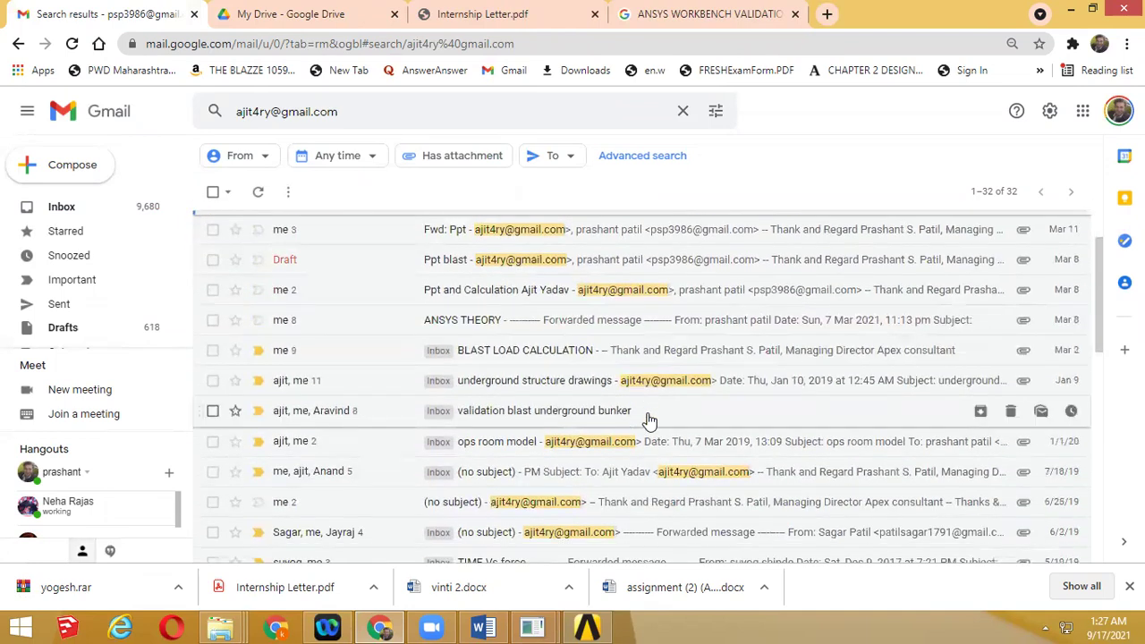
pyautogui.click(647, 417)
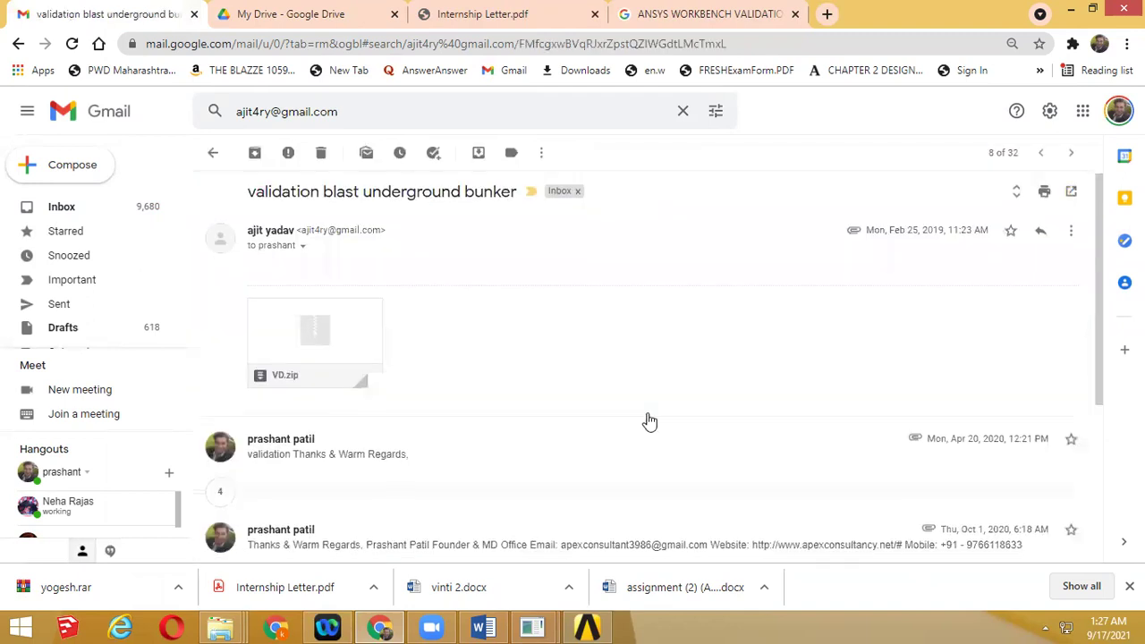
# Step back through older conversations, past 'TIME Vs force', to the 'PG NO 25' message
pyautogui.scroll(3, 650, 420)
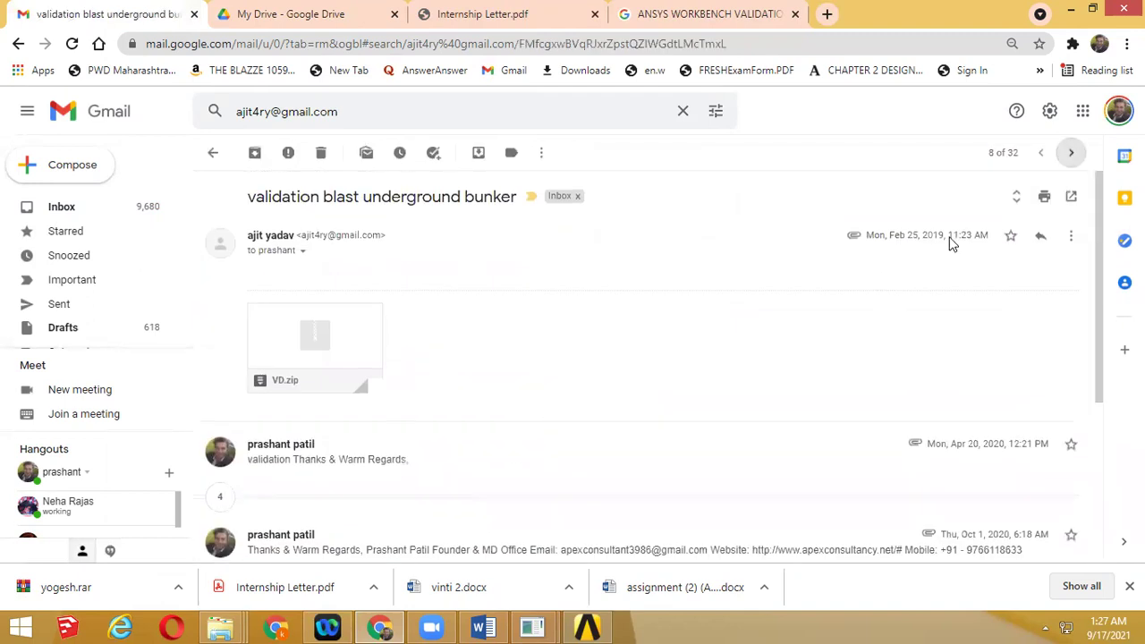
pyautogui.click(1071, 153)
pyautogui.press('Return')
pyautogui.press('Return')
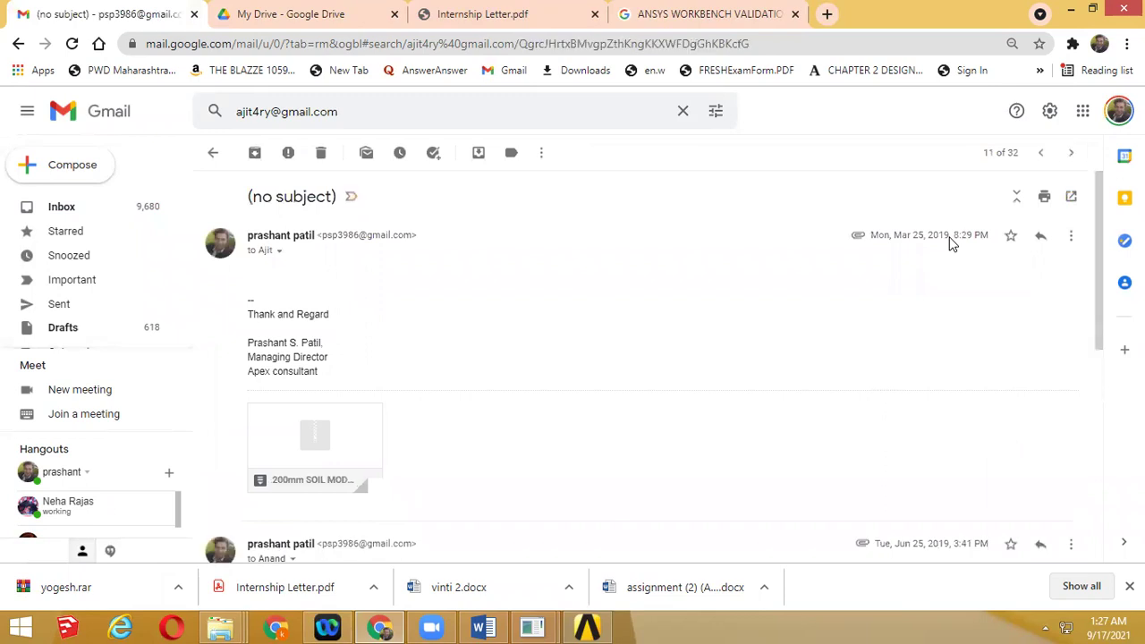
pyautogui.press('Return')
pyautogui.scroll(-3, 853, 276)
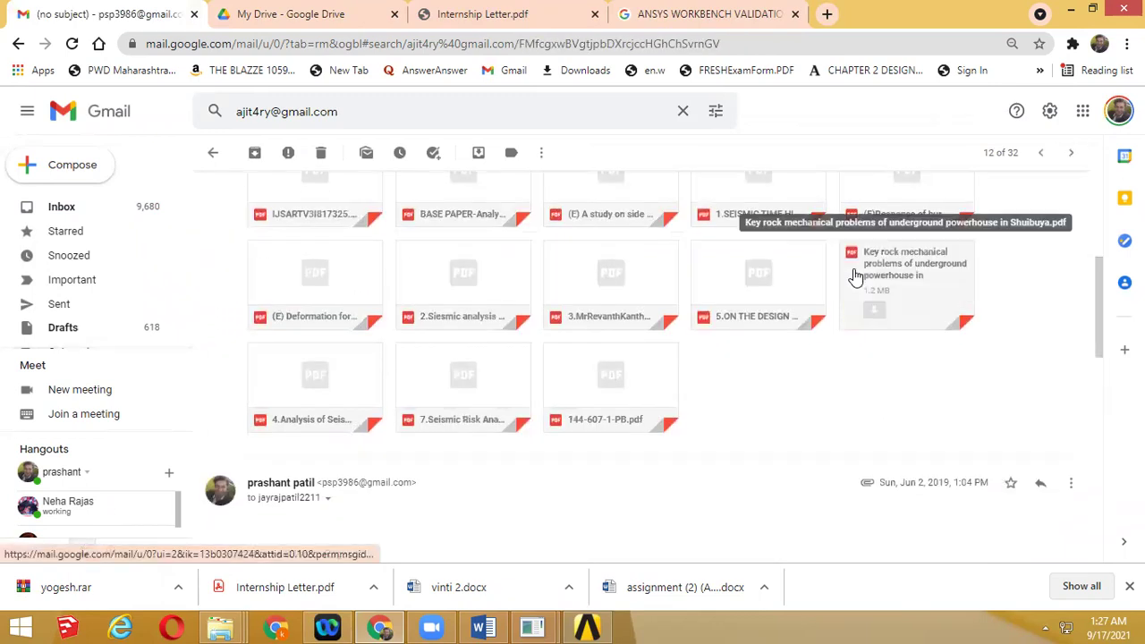
pyautogui.scroll(3, 855, 273)
pyautogui.press('Return')
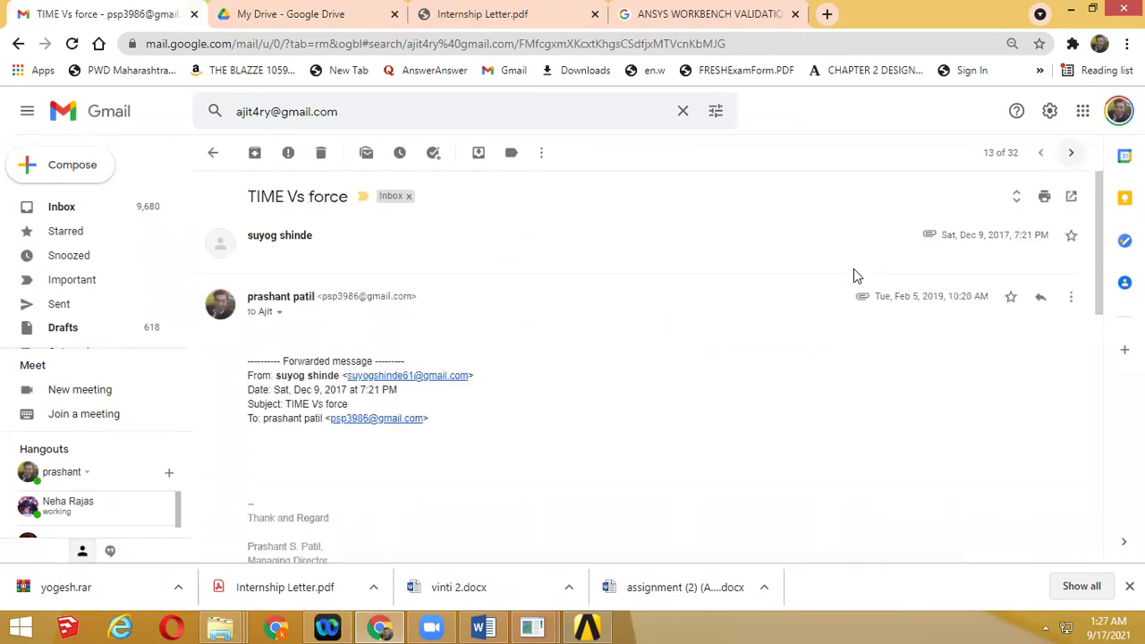
pyautogui.scroll(-3, 865, 327)
pyautogui.press('Return')
pyautogui.press('Return')
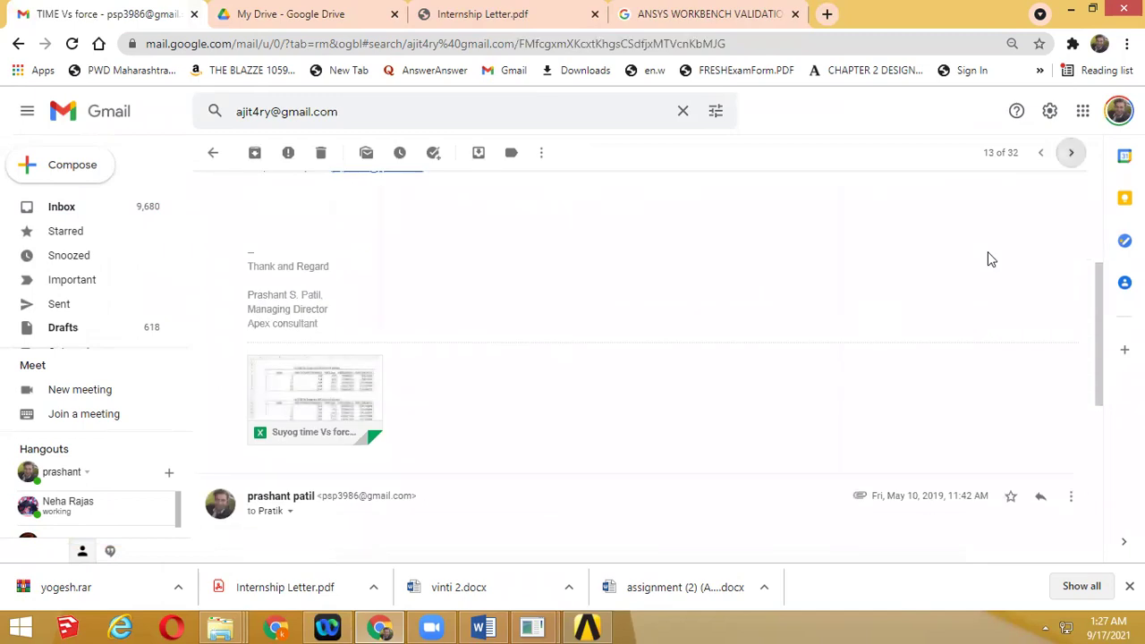
pyautogui.press('Return')
pyautogui.press('Return')
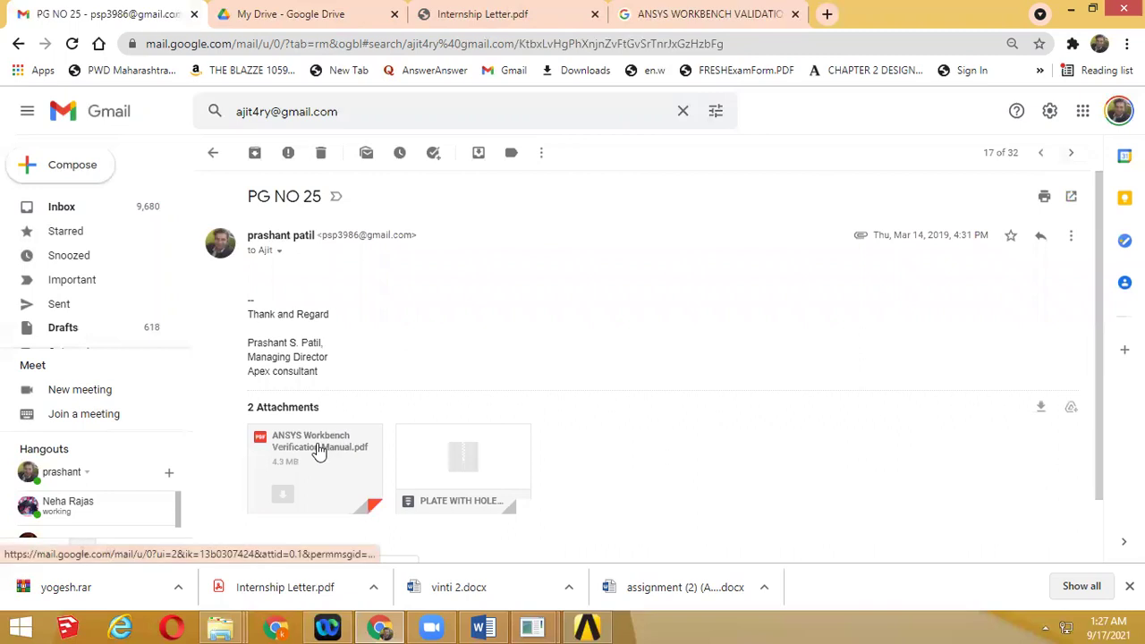
# Download the ANSYS Workbench Verification Manual.pdf attachment and open it in a new tab
pyautogui.click(320, 450)
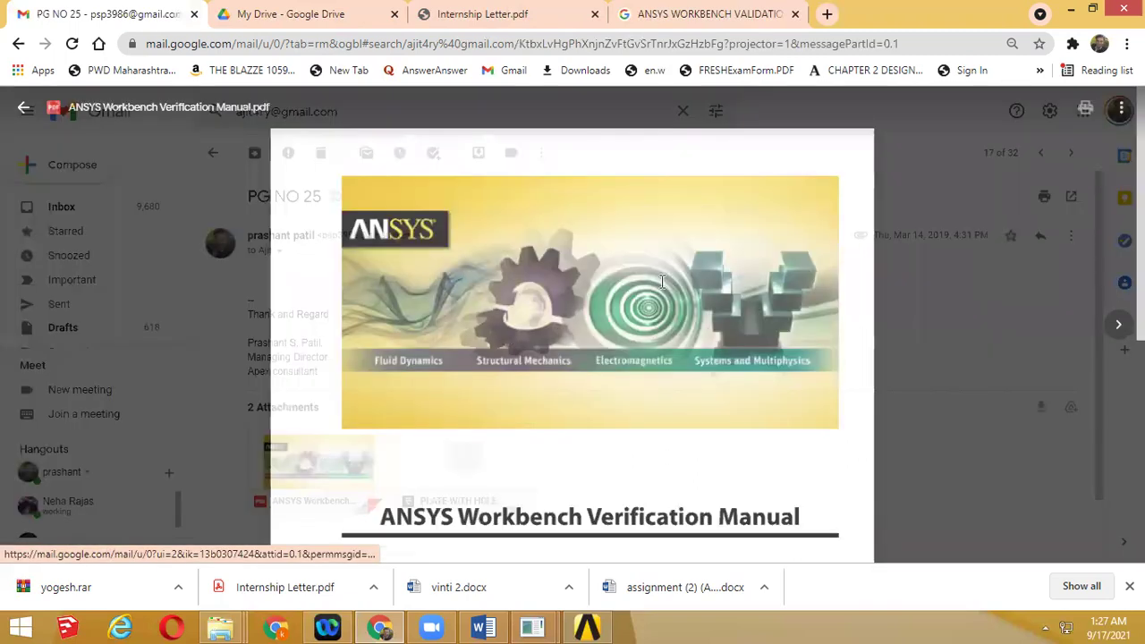
pyautogui.scroll(-3, 661, 282)
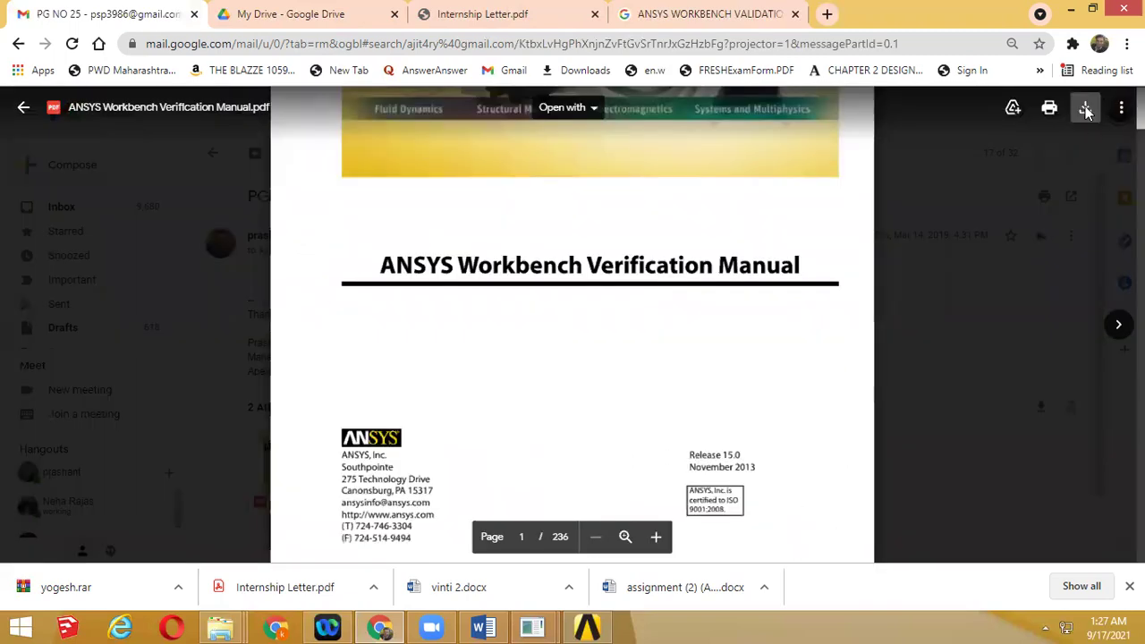
pyautogui.click(1085, 108)
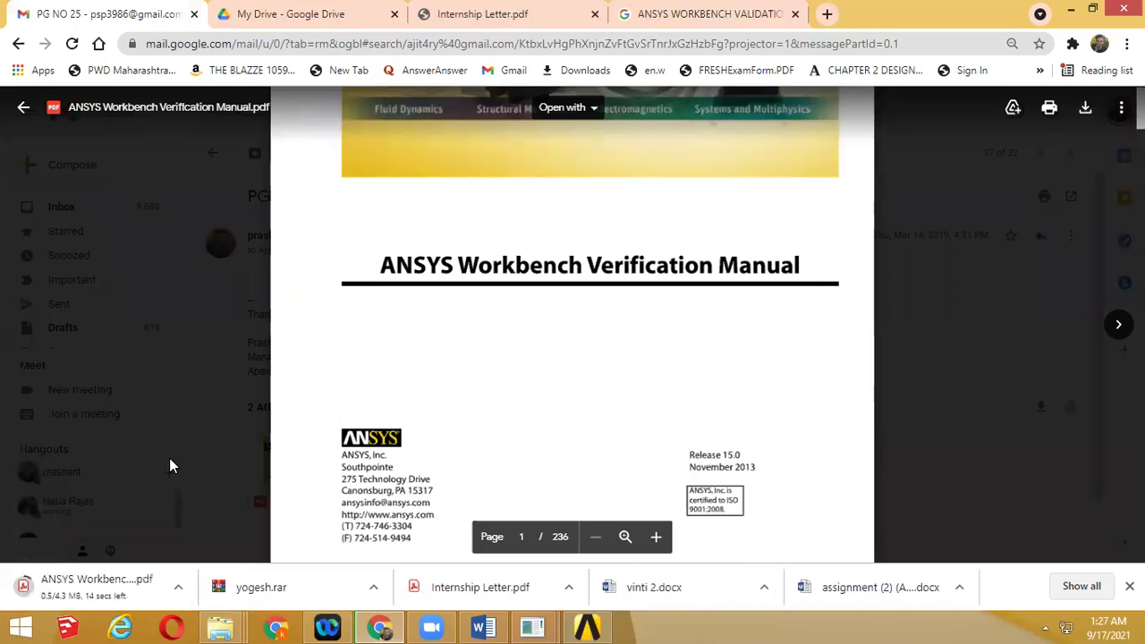
pyautogui.click(99, 587)
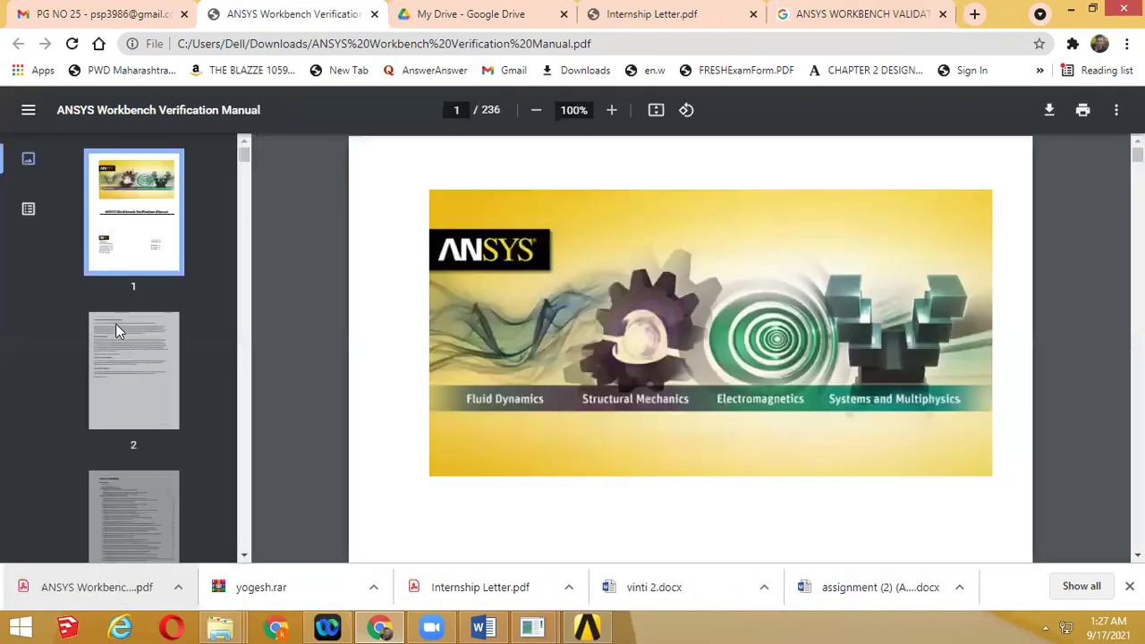
# Jump through the manual's pages 4, 7, 9 and 15 using the sidebar thumbnails
pyautogui.scroll(-5, 119, 329)
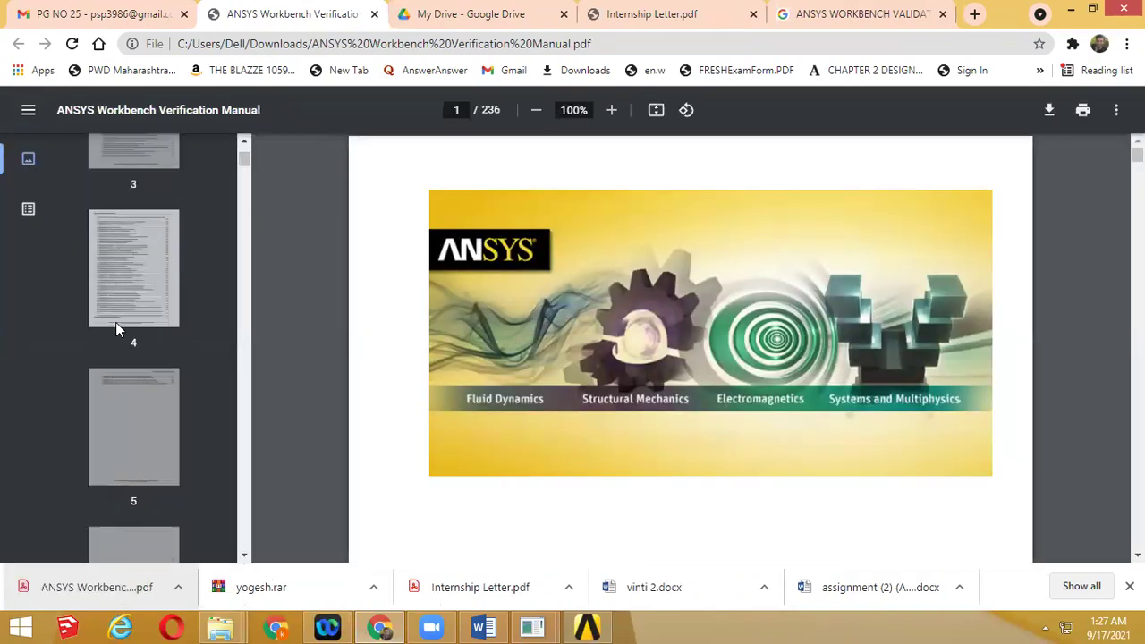
pyautogui.click(115, 324)
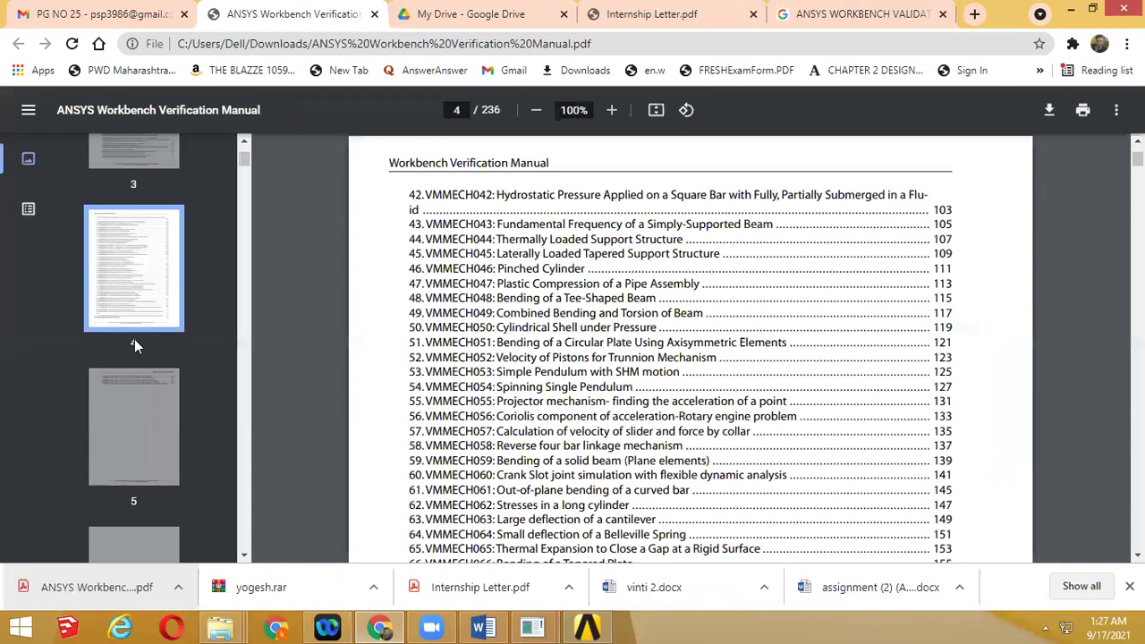
pyautogui.scroll(-5, 134, 339)
pyautogui.click(134, 339)
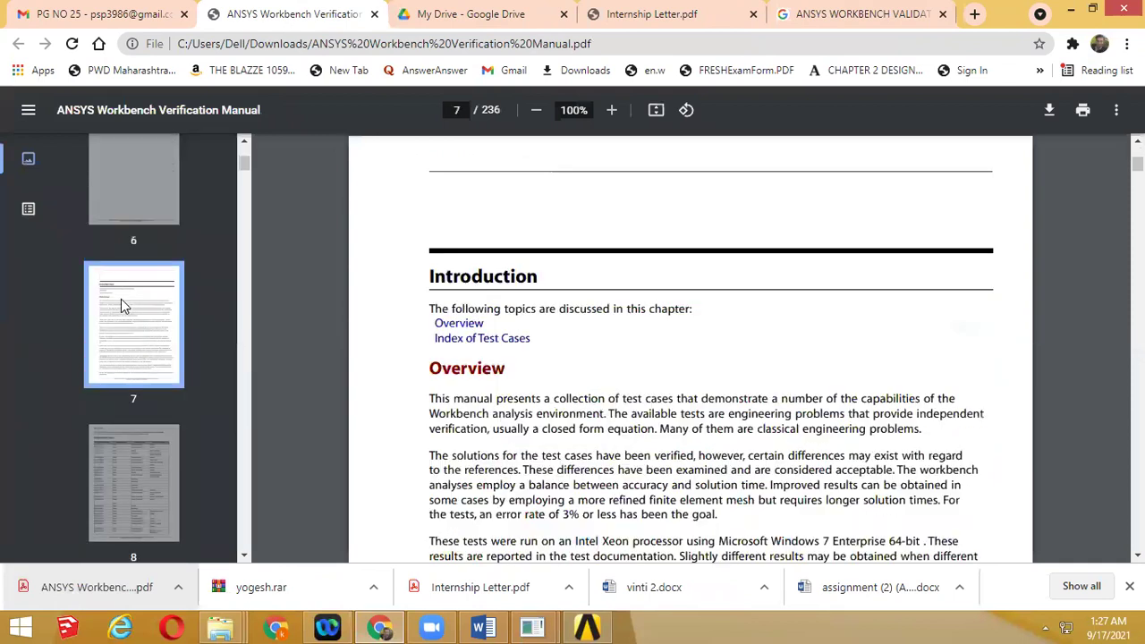
pyautogui.scroll(-4, 123, 302)
pyautogui.click(130, 316)
pyautogui.scroll(-1, 130, 315)
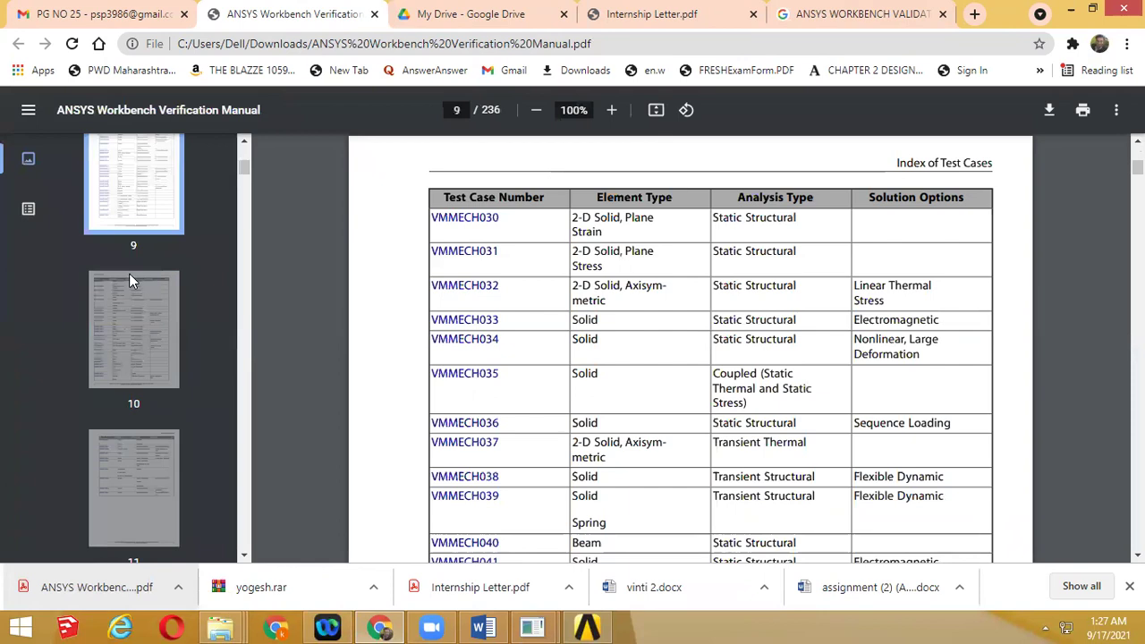
# Scroll down to page 19, the VMDM003 Extrude, Revolve, Skin-Loft, and Sweep test case
pyautogui.scroll(-6, 129, 288)
pyautogui.click(125, 291)
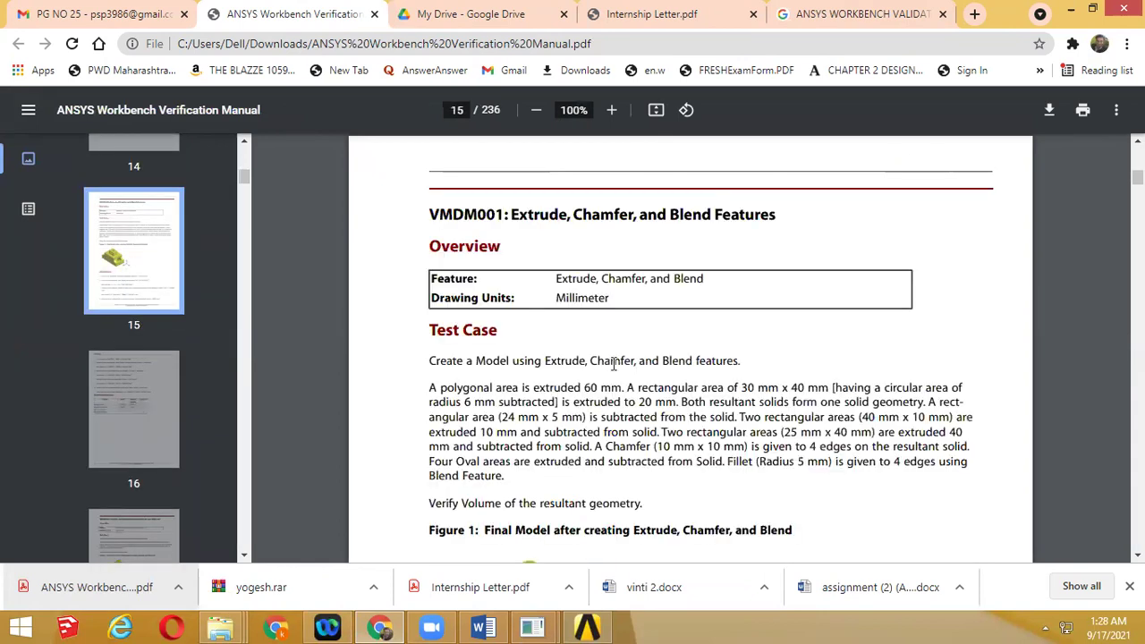
pyautogui.scroll(-5, 619, 368)
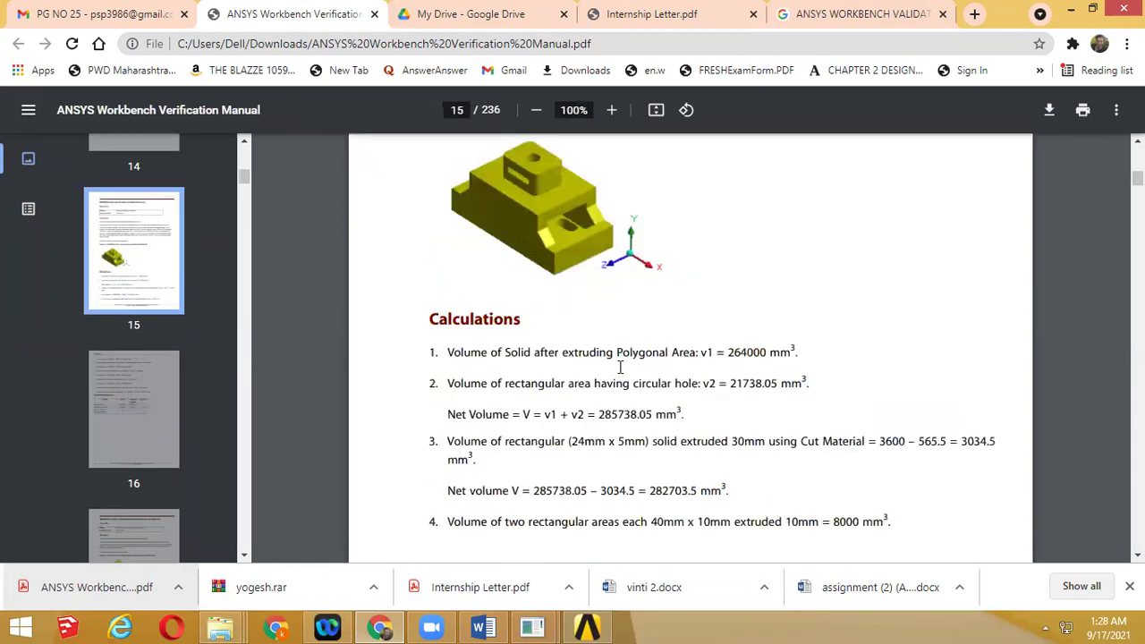
pyautogui.scroll(-4, 620, 368)
pyautogui.scroll(-10, 620, 368)
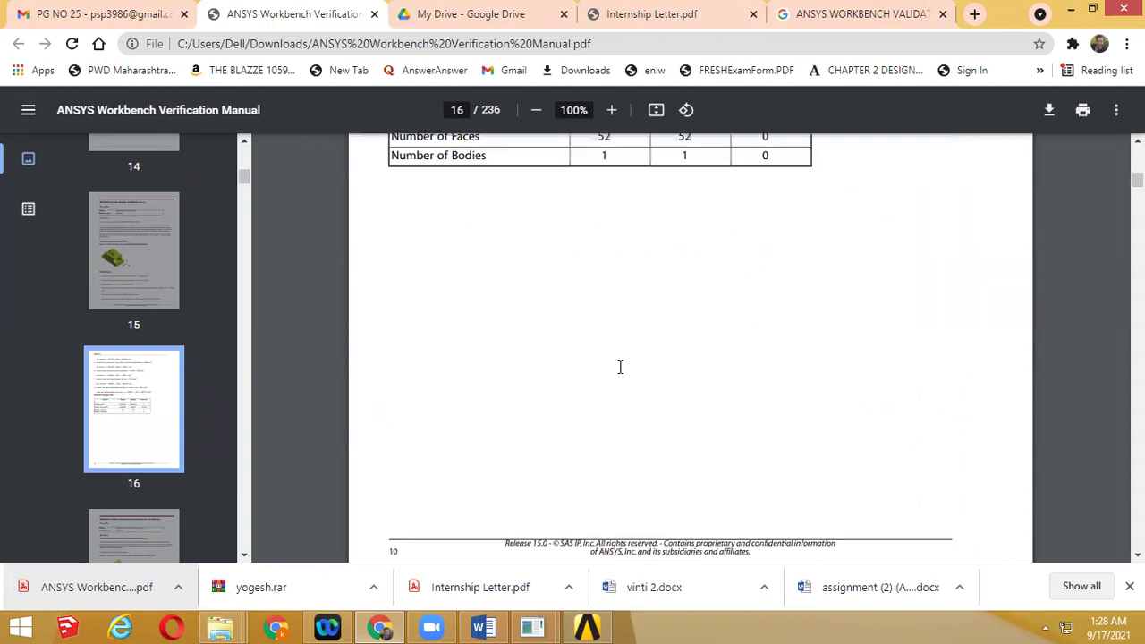
pyautogui.scroll(-5, 620, 367)
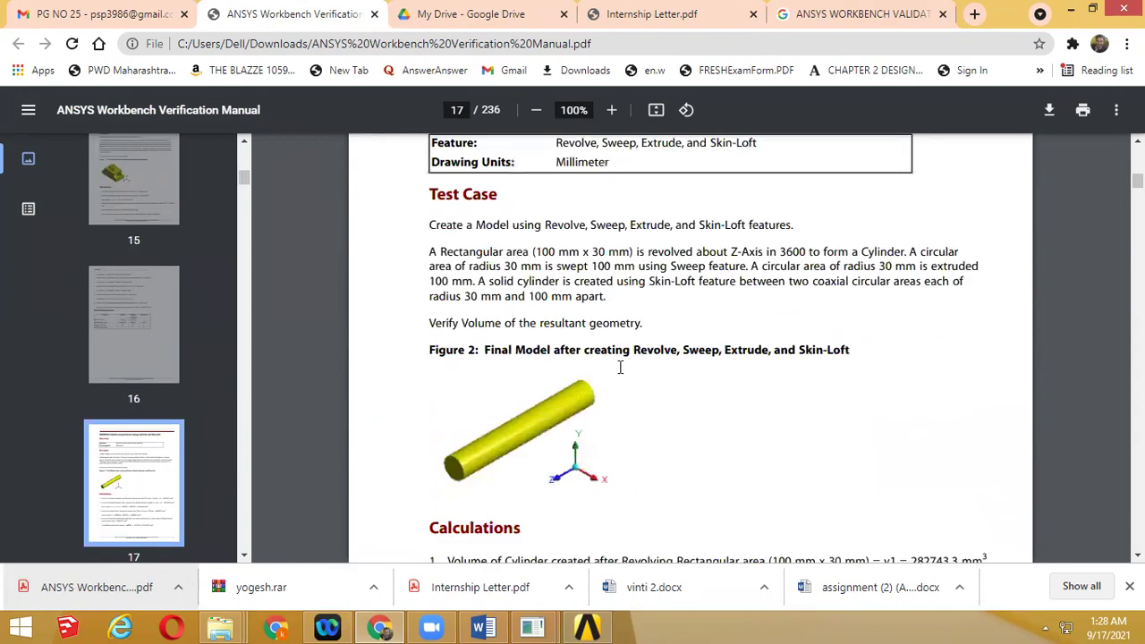
pyautogui.scroll(-5, 620, 368)
pyautogui.scroll(-5, 619, 367)
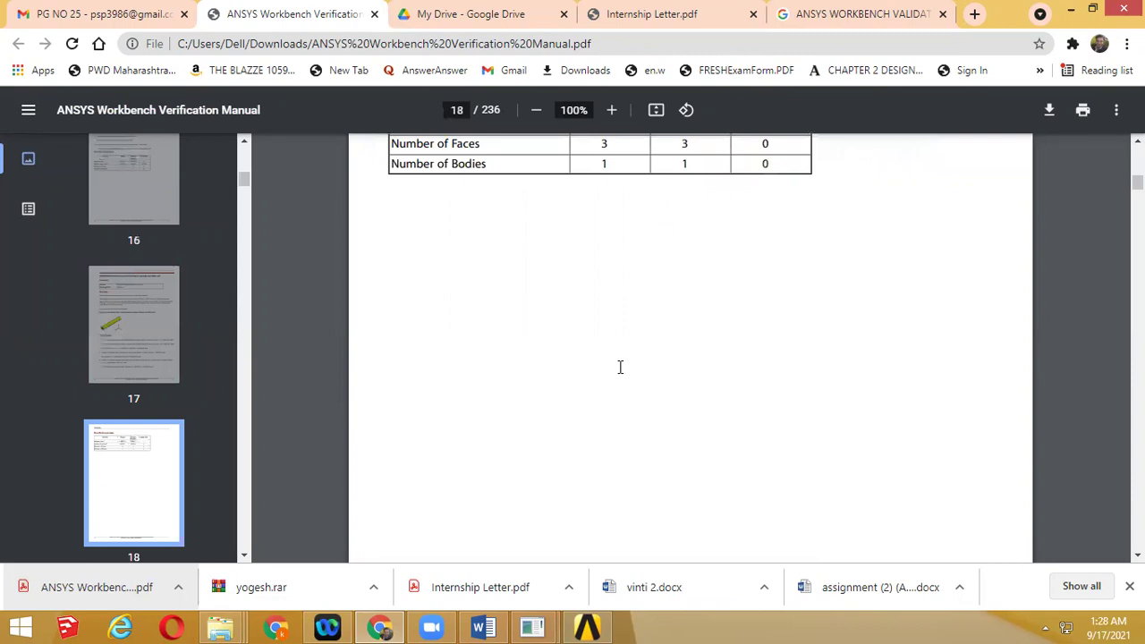
pyautogui.scroll(-10, 620, 368)
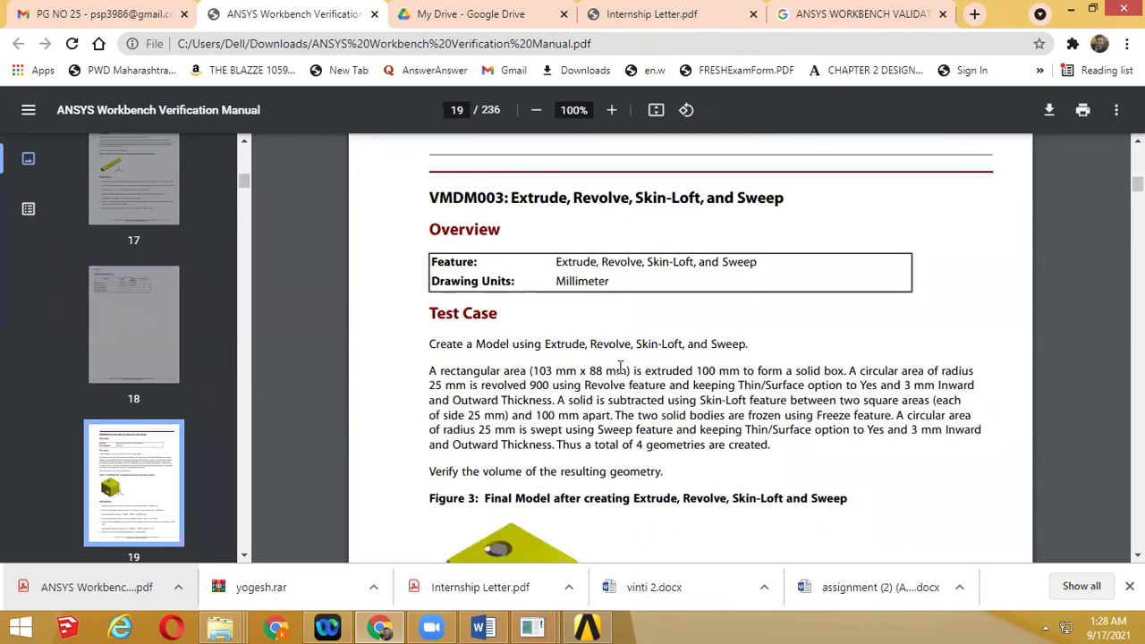
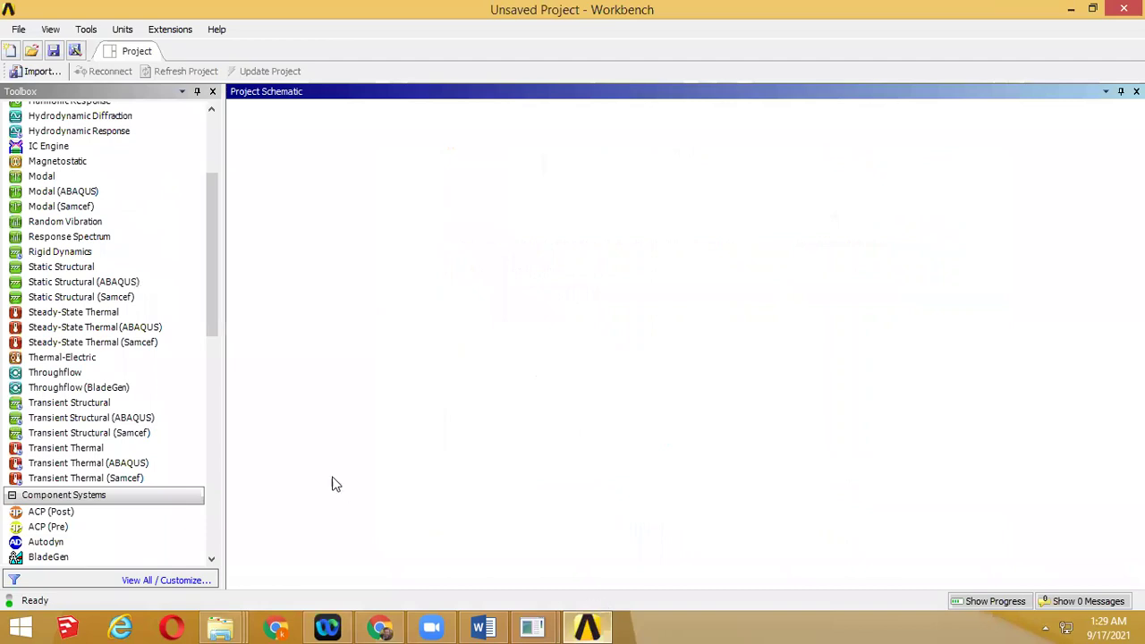
# Add a Static Structural system, open its Engineering Data, and bring up the Word manual
pyautogui.doubleClick(109, 269)
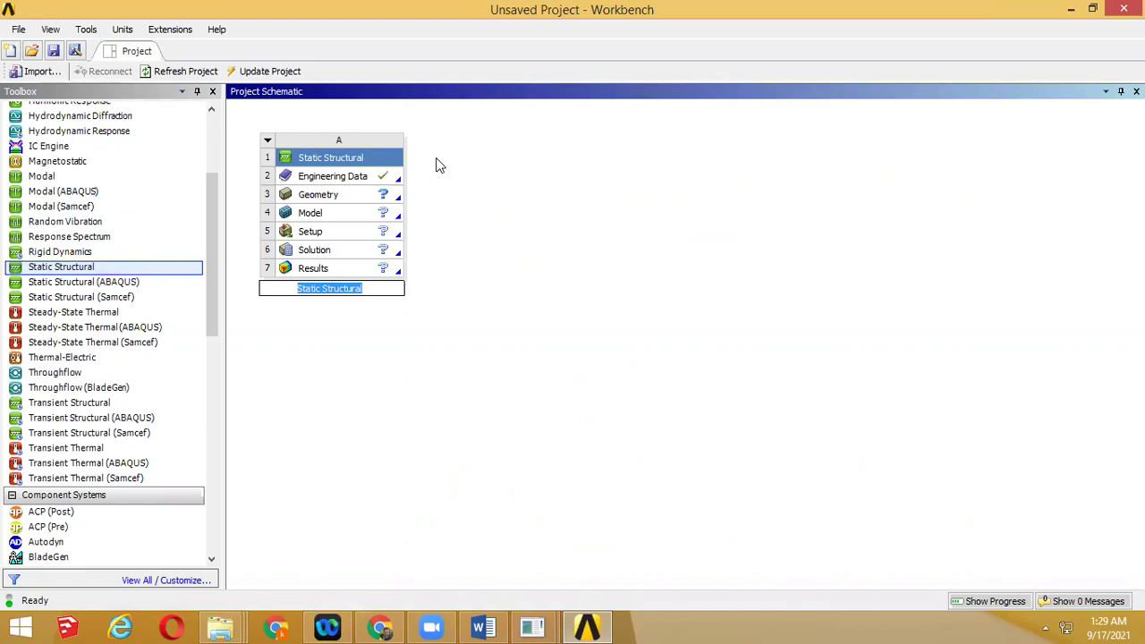
pyautogui.doubleClick(390, 174)
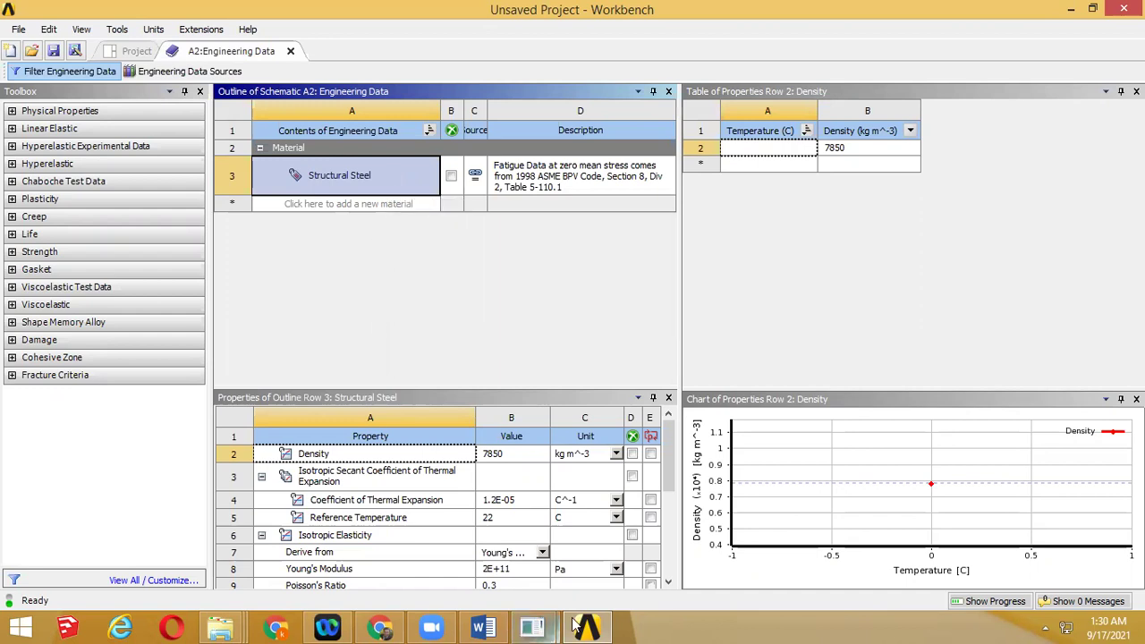
pyautogui.click(497, 627)
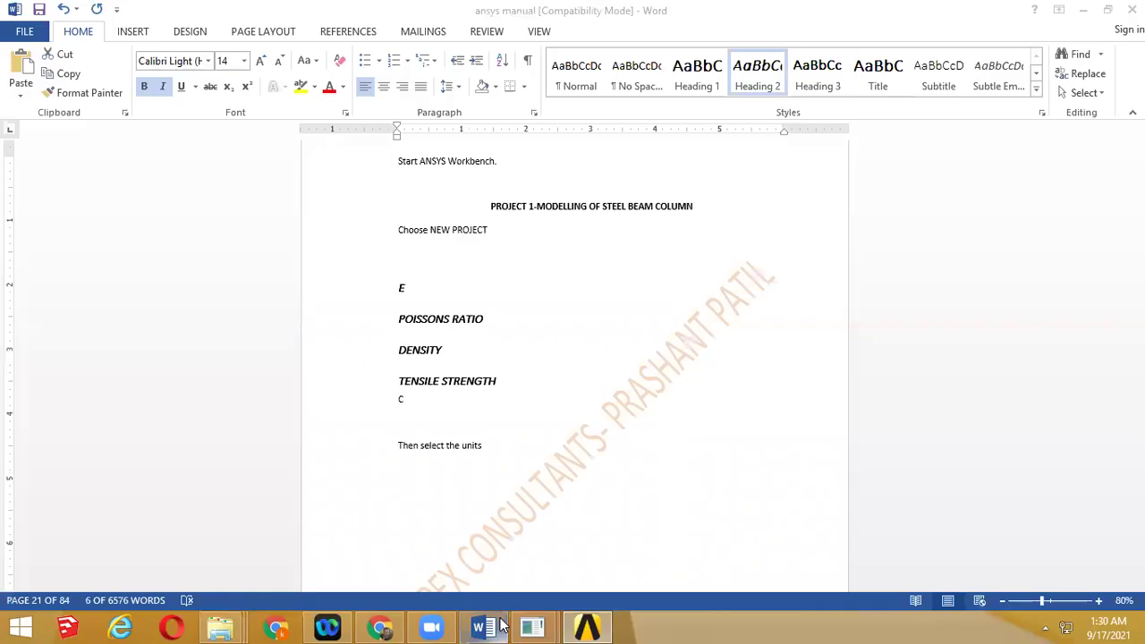
pyautogui.click(497, 627)
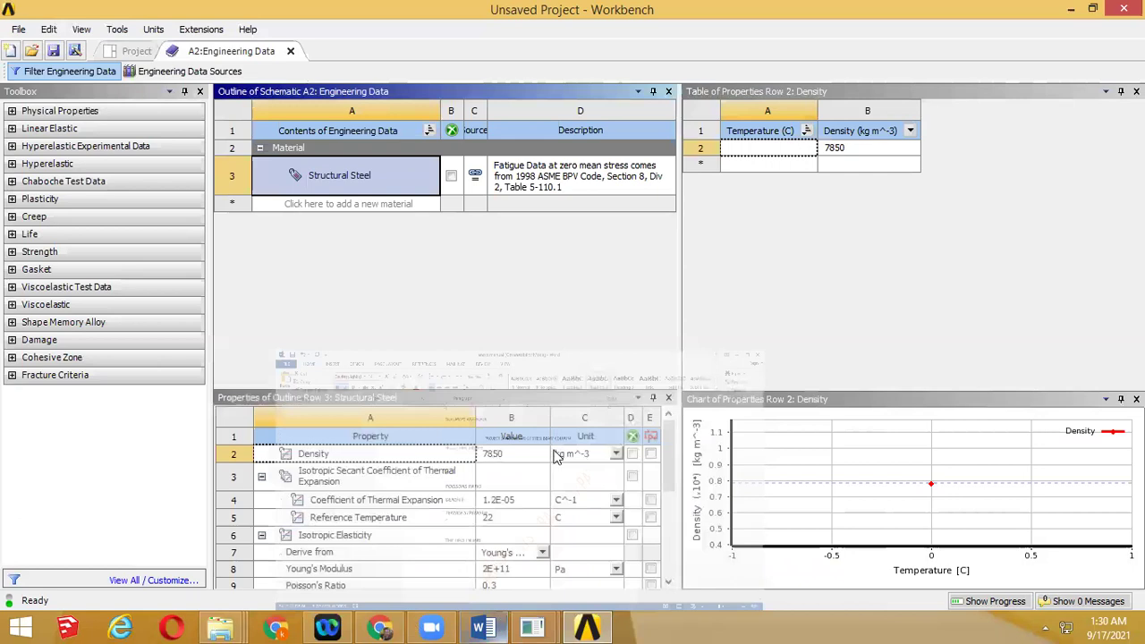
pyautogui.hotkey('alt', 'Tab')
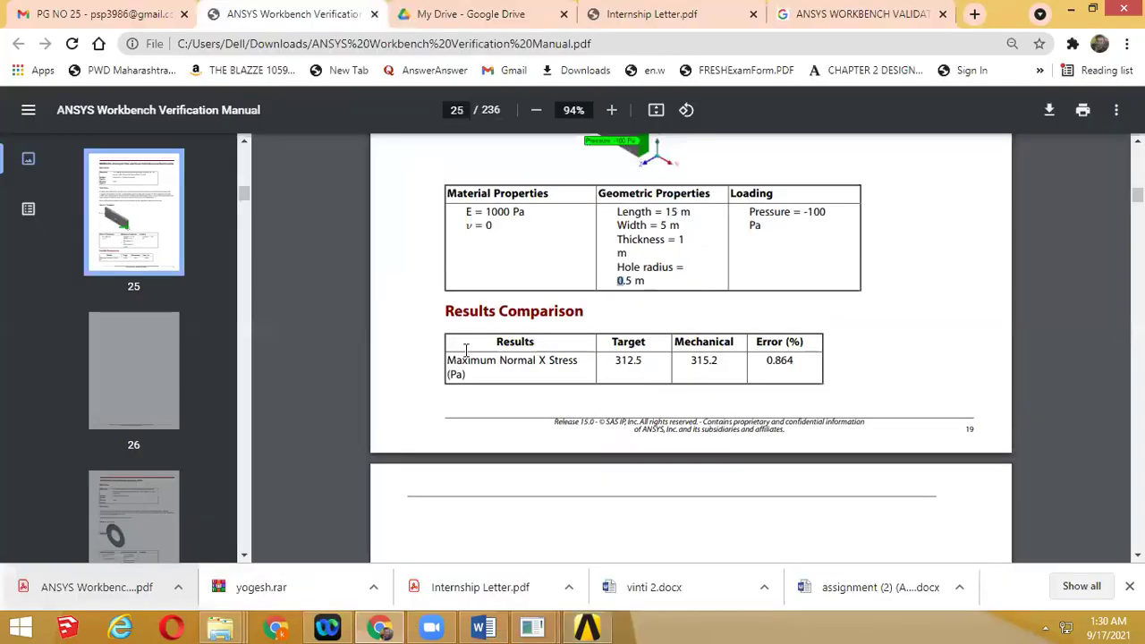
pyautogui.scroll(2, 517, 350)
pyautogui.scroll(5, 524, 350)
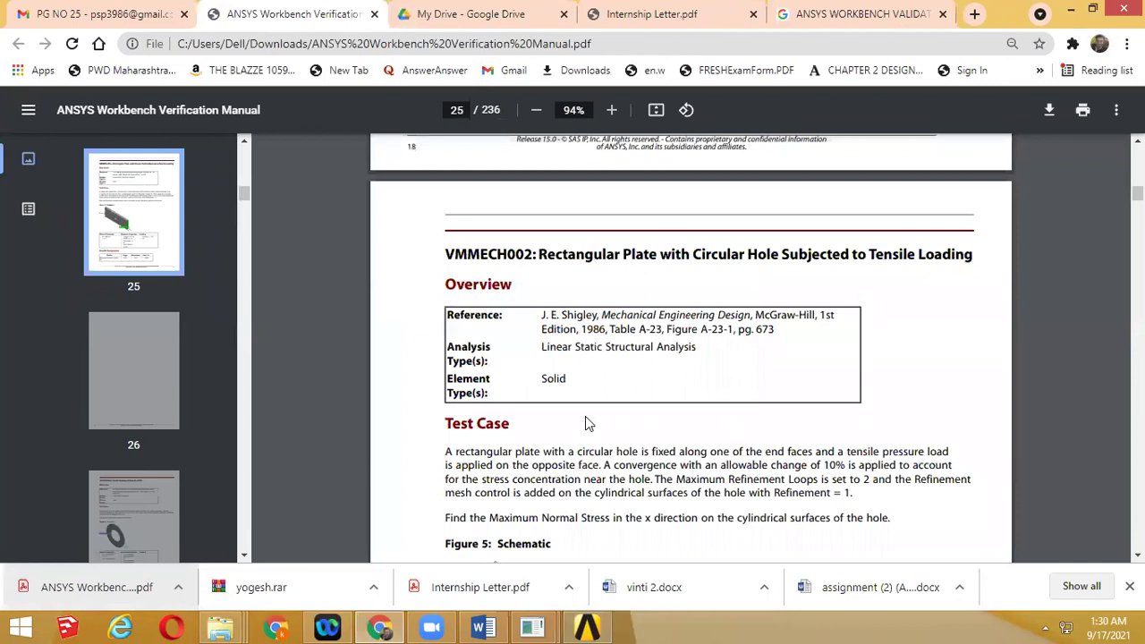
pyautogui.tripleClick(543, 452)
pyautogui.scroll(-2, 543, 452)
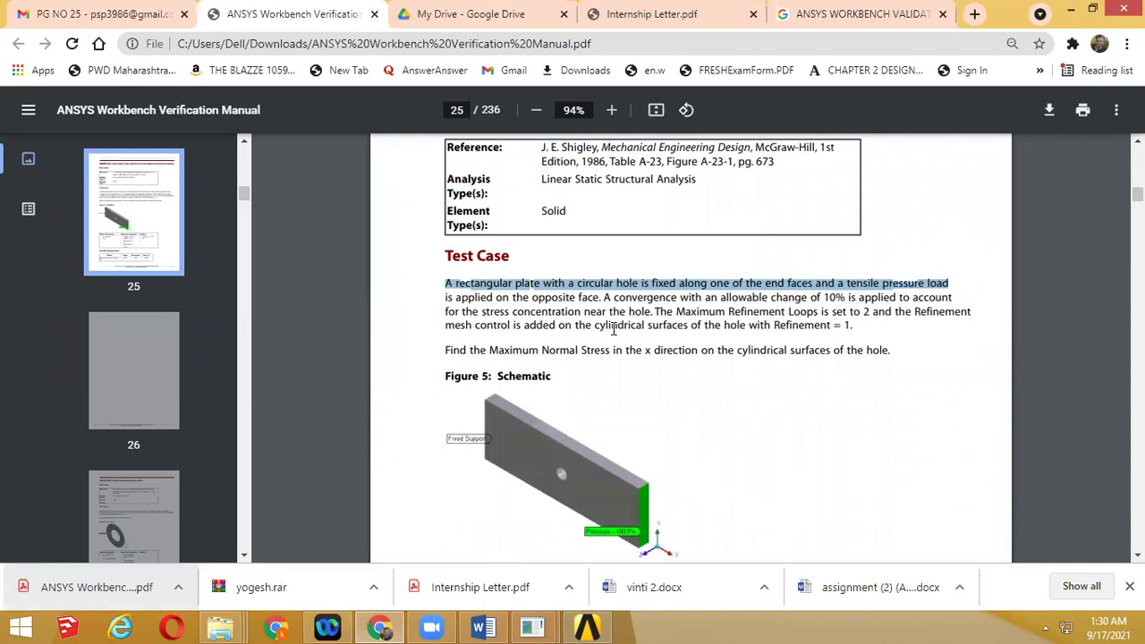
pyautogui.scroll(-4, 613, 327)
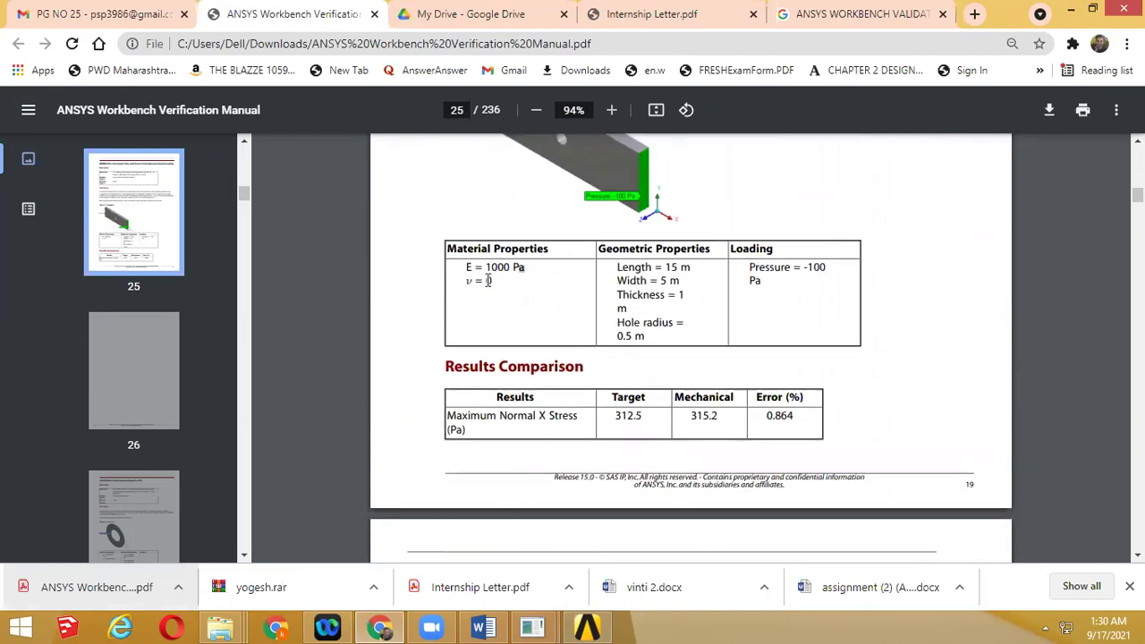
pyautogui.click(594, 626)
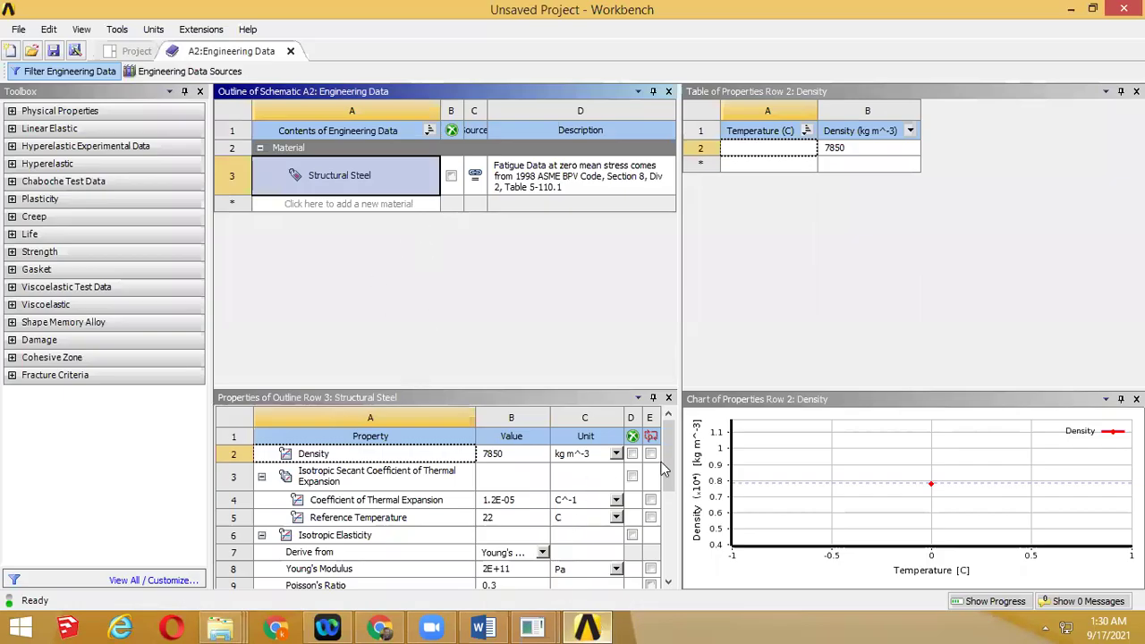
# Set Structural Steel's Young's Modulus to 1000 Pa
pyautogui.moveTo(666, 496); pyautogui.dragTo(666, 514)
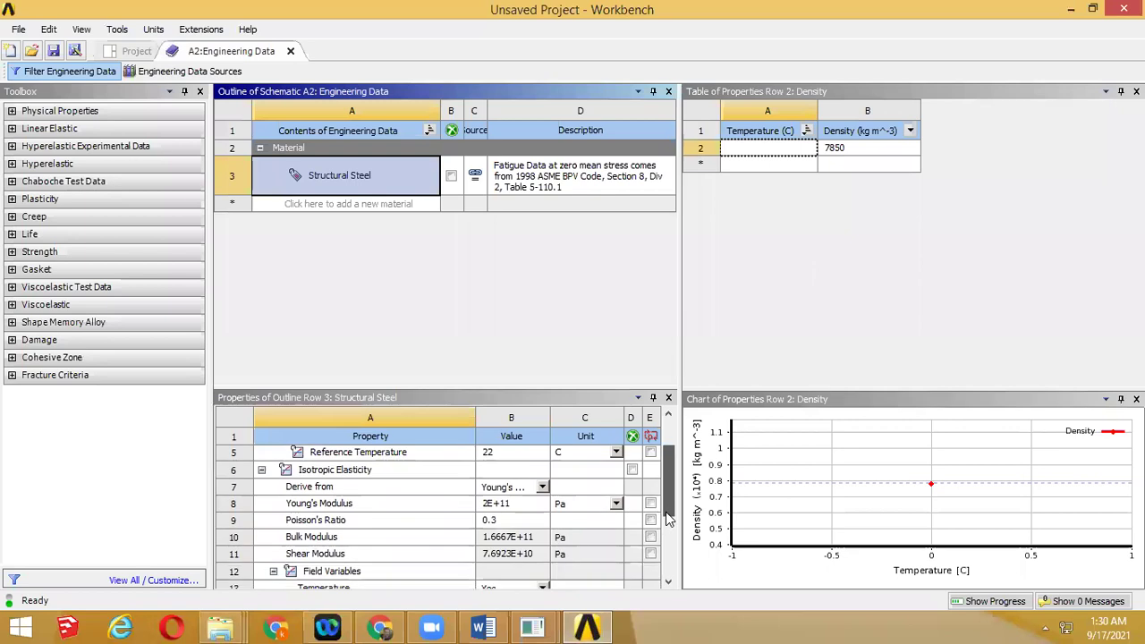
pyautogui.click(616, 503)
pyautogui.click(526, 502)
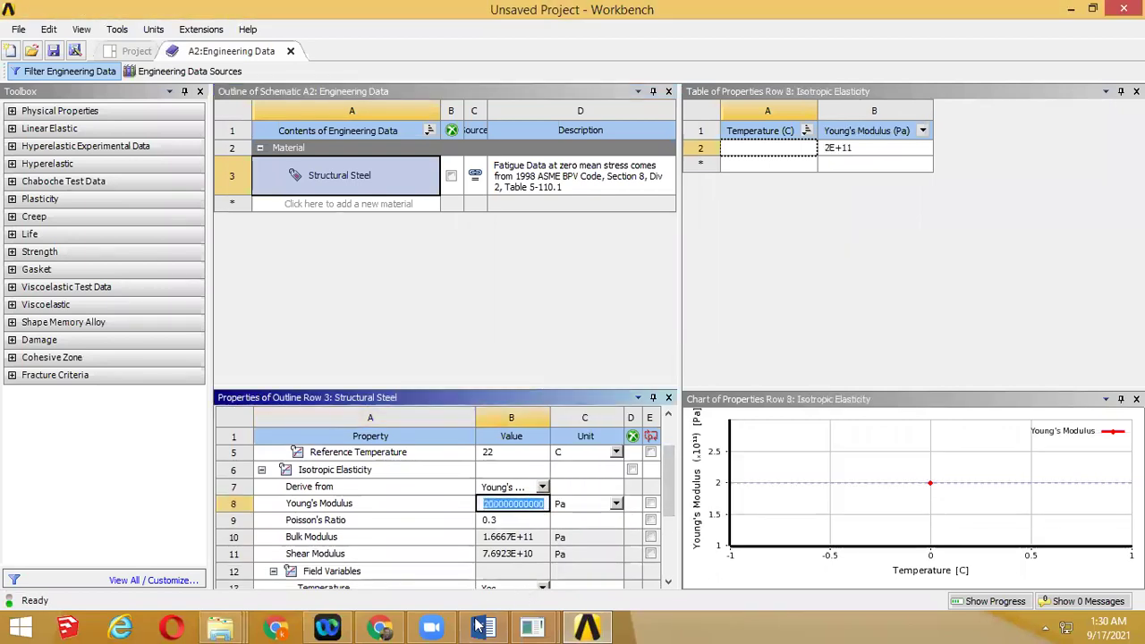
pyautogui.moveTo(517, 628)
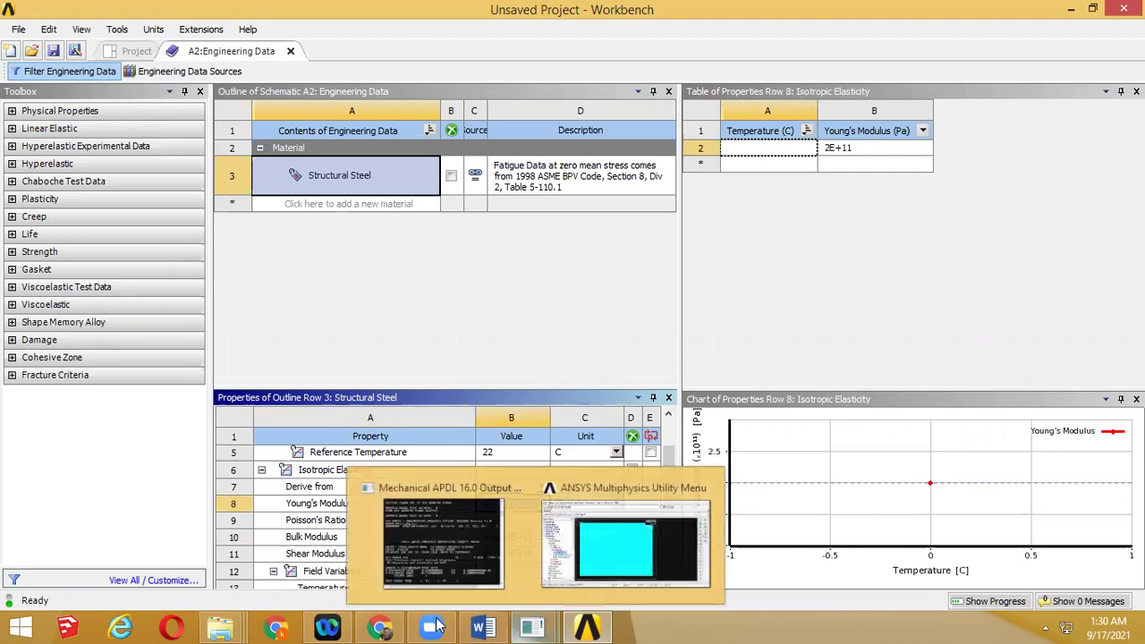
pyautogui.moveTo(380, 628)
pyautogui.click(408, 528)
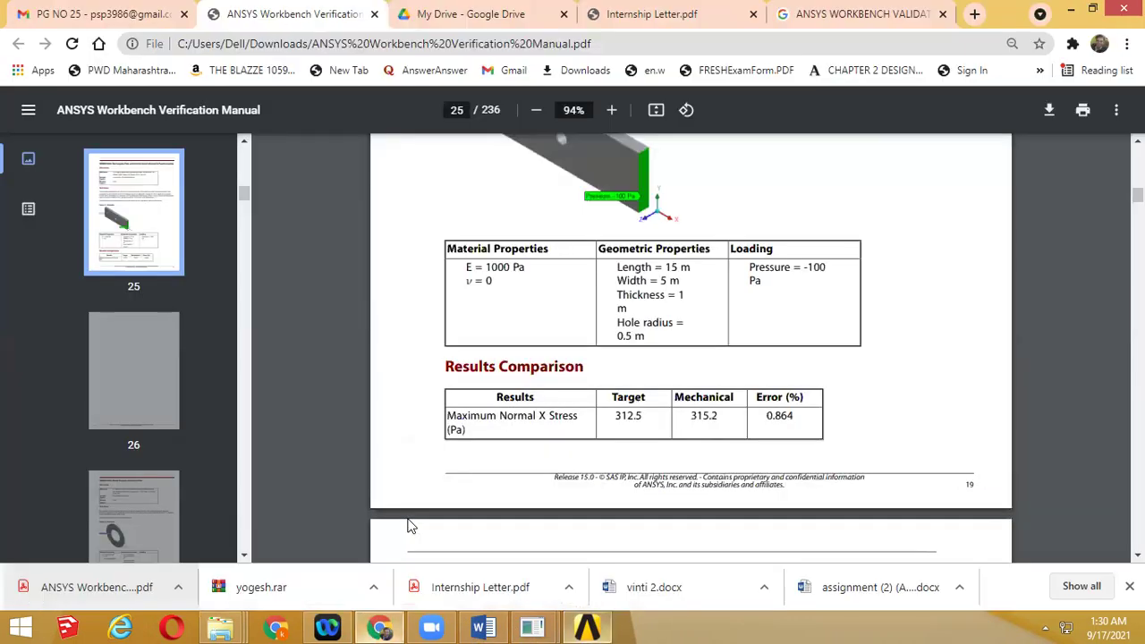
pyautogui.hotkey('alt', 'Tab')
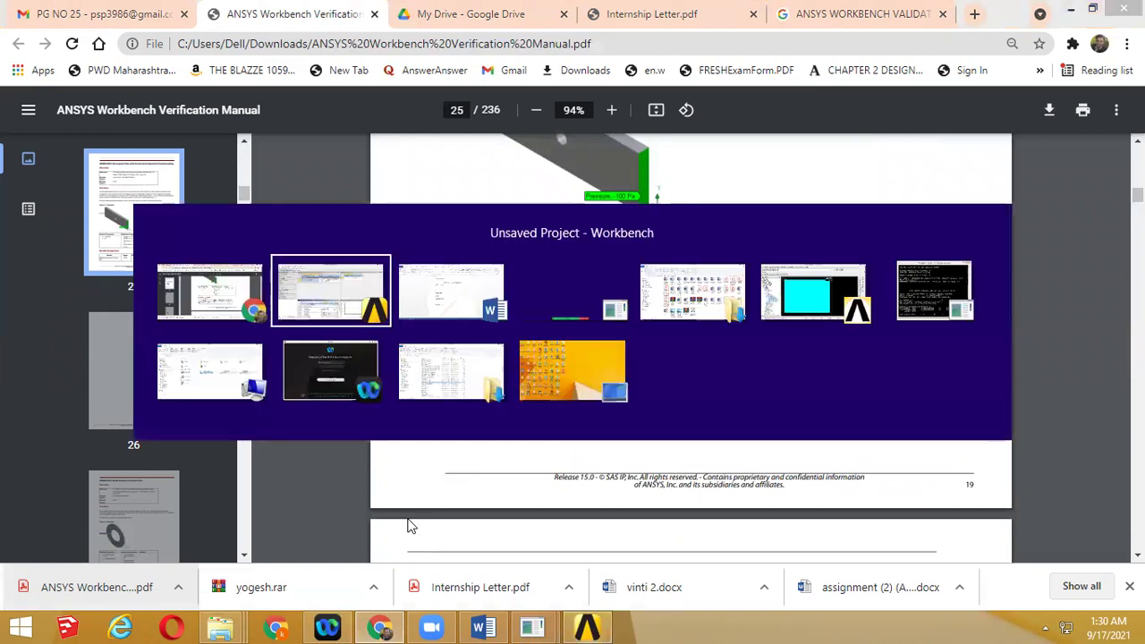
pyautogui.hotkey('alt', 'Tab')
pyautogui.hotkey('alt', 'Tab')
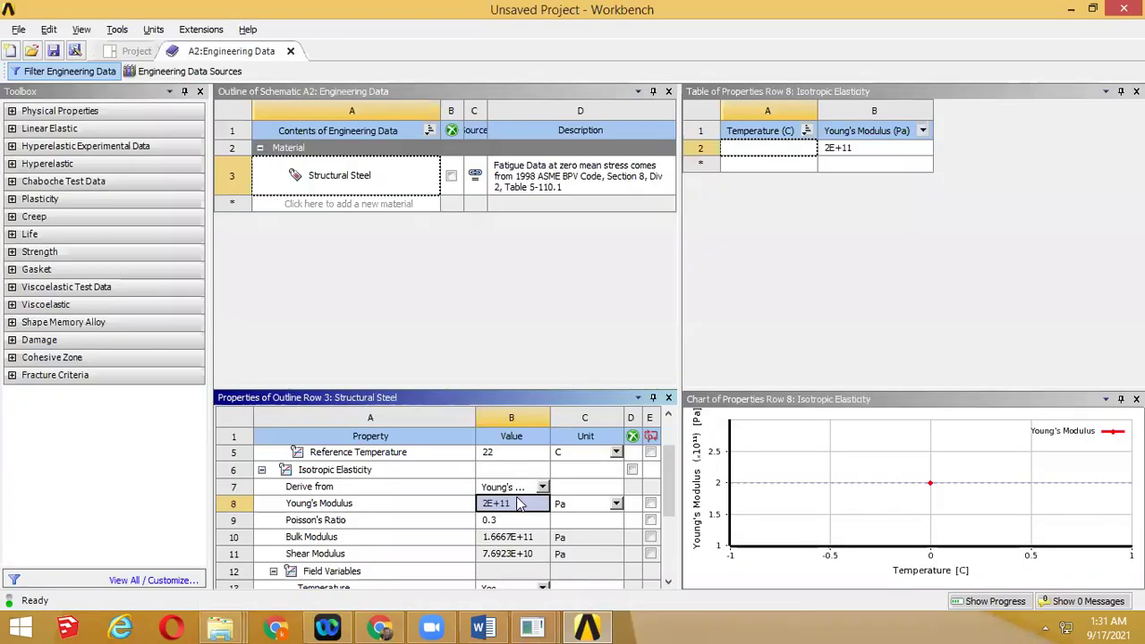
pyautogui.write('1000')
pyautogui.click(823, 348)
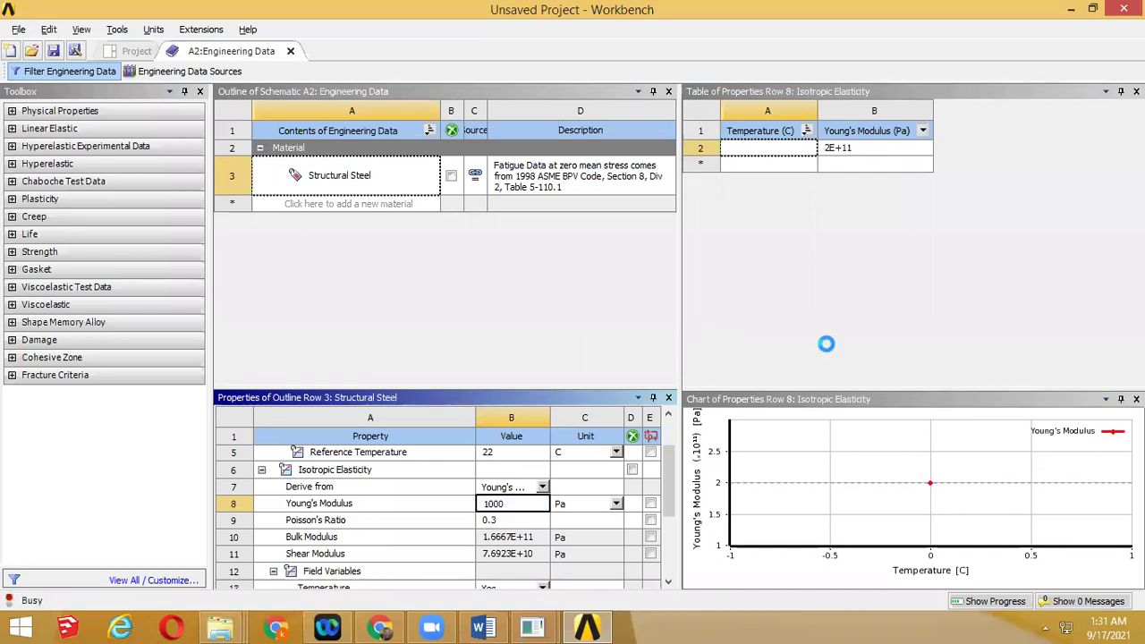
# Set Poisson's Ratio to 0 and return to the Project Schematic
pyautogui.hotkey('alt', 'Tab')
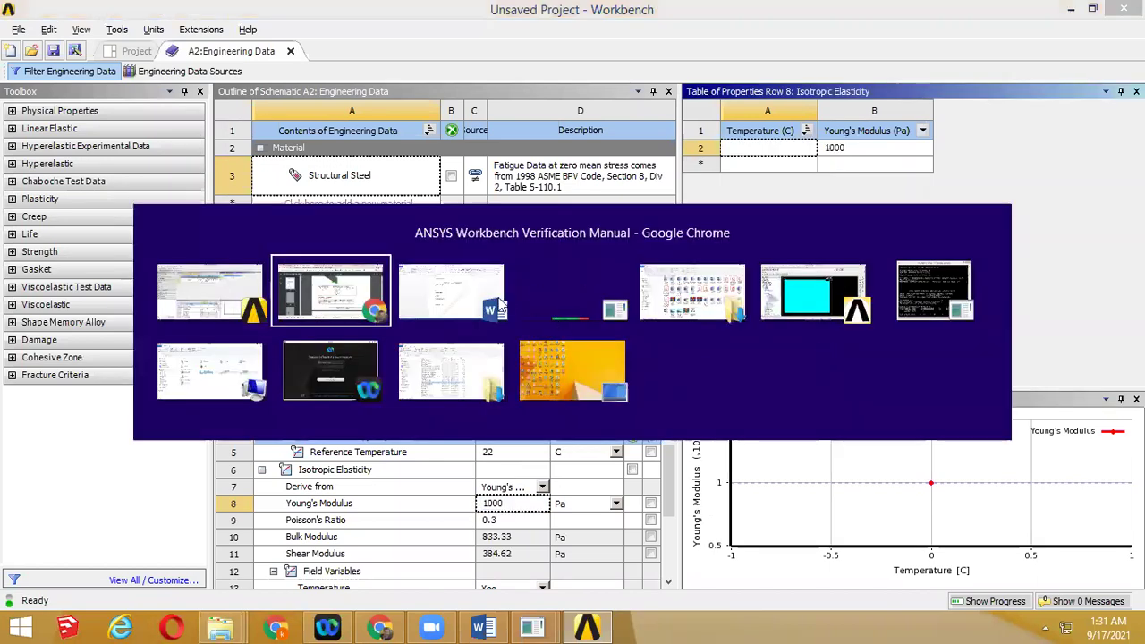
pyautogui.press('Escape')
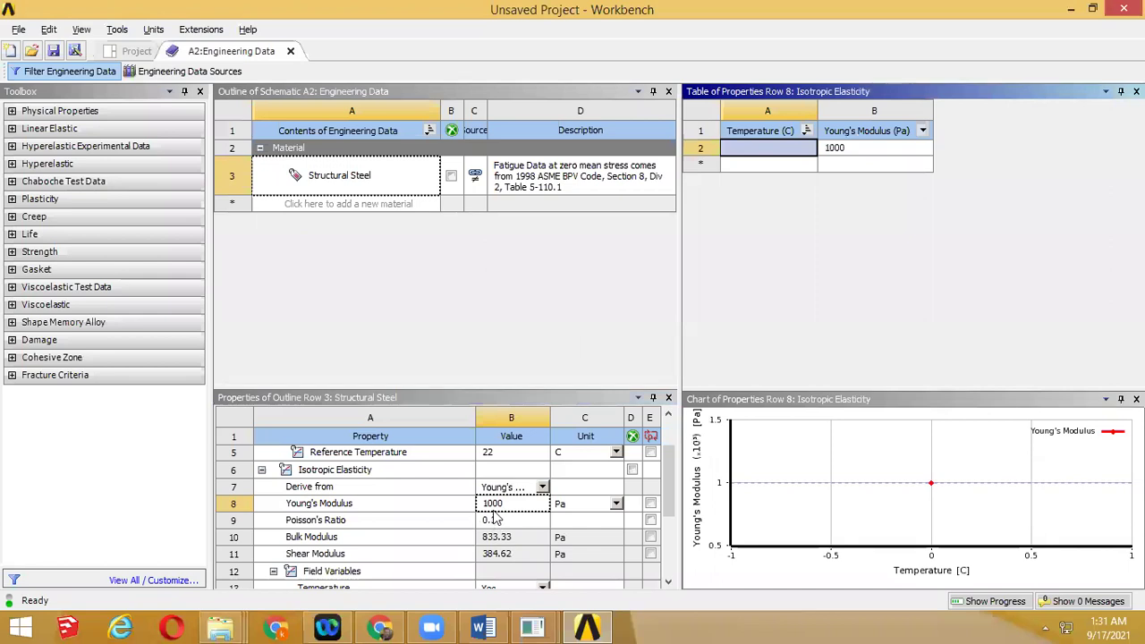
pyautogui.click(497, 519)
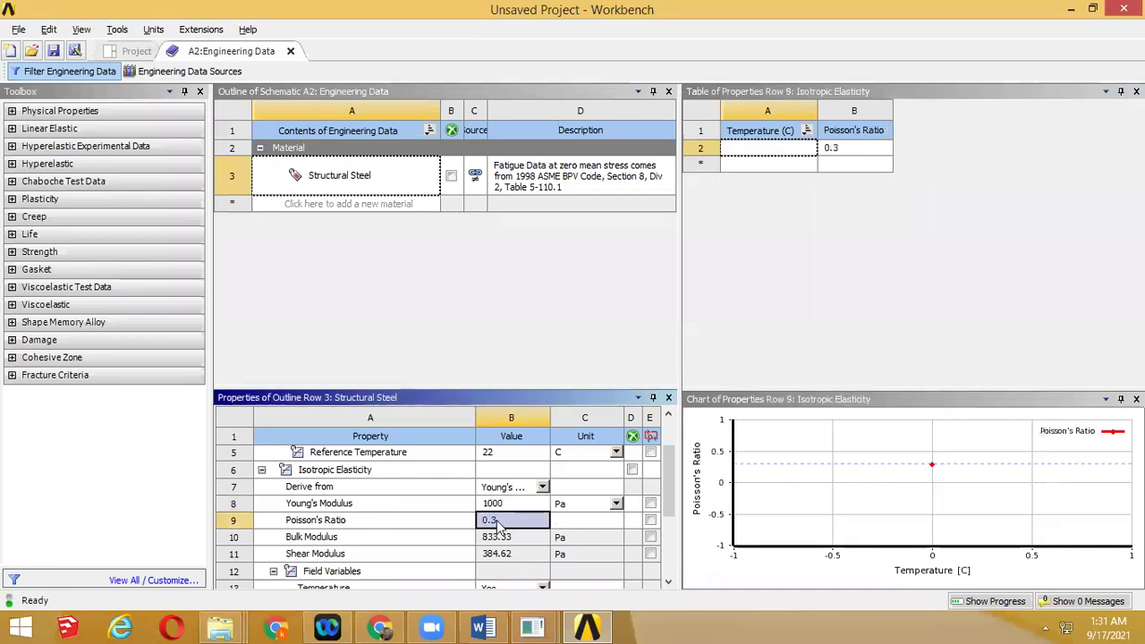
pyautogui.write('0')
pyautogui.click(740, 325)
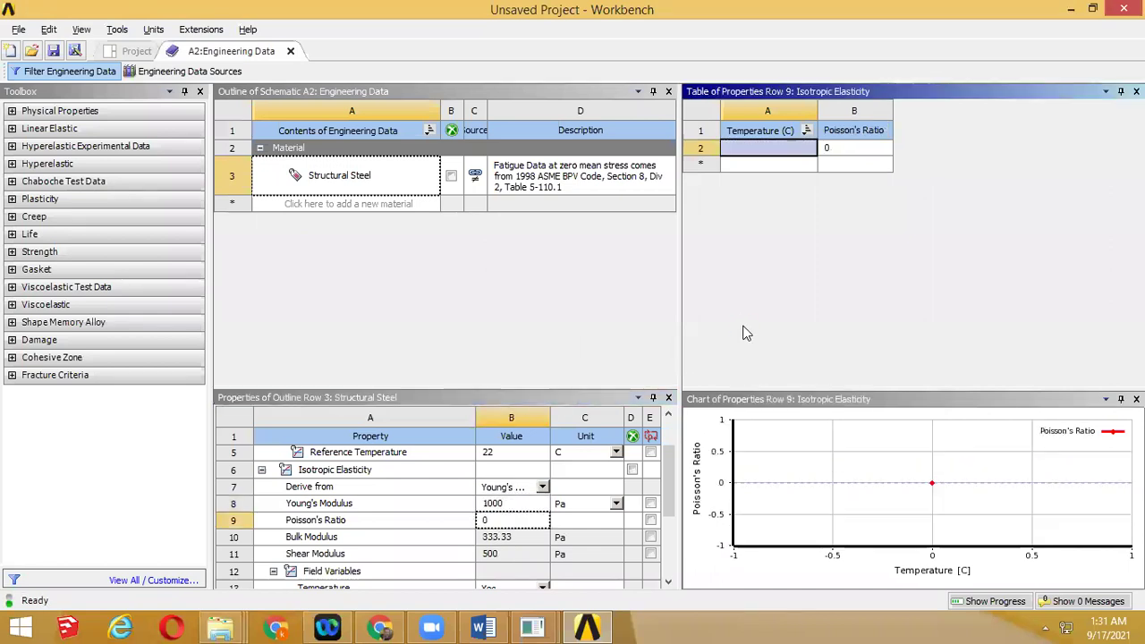
pyautogui.scroll(-5, 666, 501)
pyautogui.scroll(5, 667, 500)
pyautogui.click(126, 51)
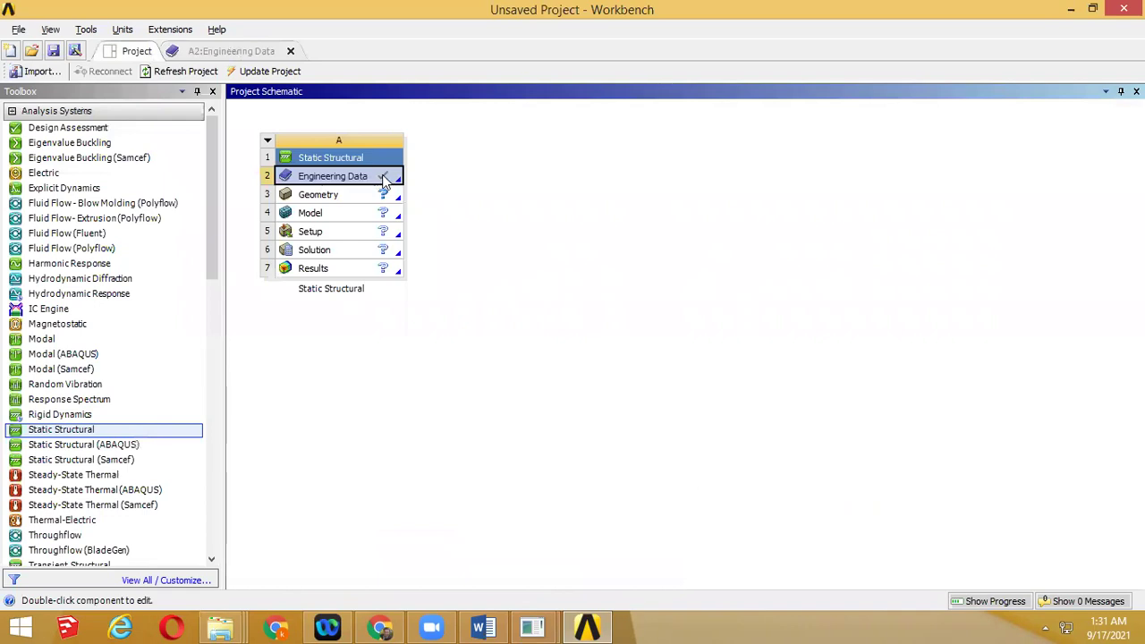
# Launch DesignModeler from the Static Structural system's Geometry cell
pyautogui.doubleClick(302, 199)
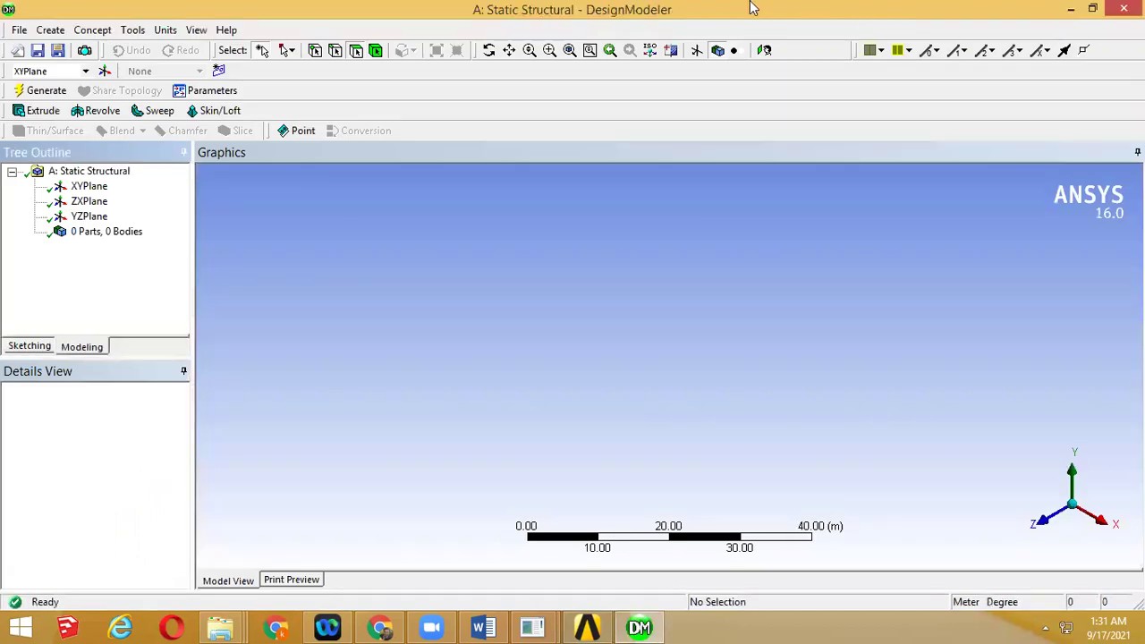
# Inspect the XYPlane, ZXPlane and YZPlane in the Tree Outline
pyautogui.click(89, 187)
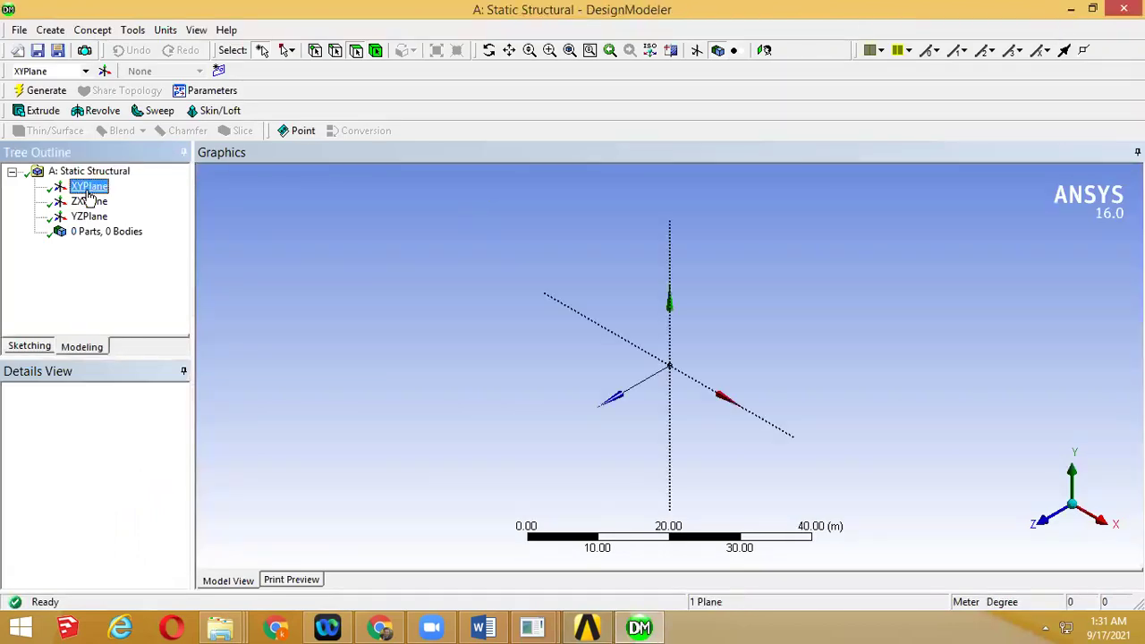
pyautogui.click(88, 202)
pyautogui.click(88, 216)
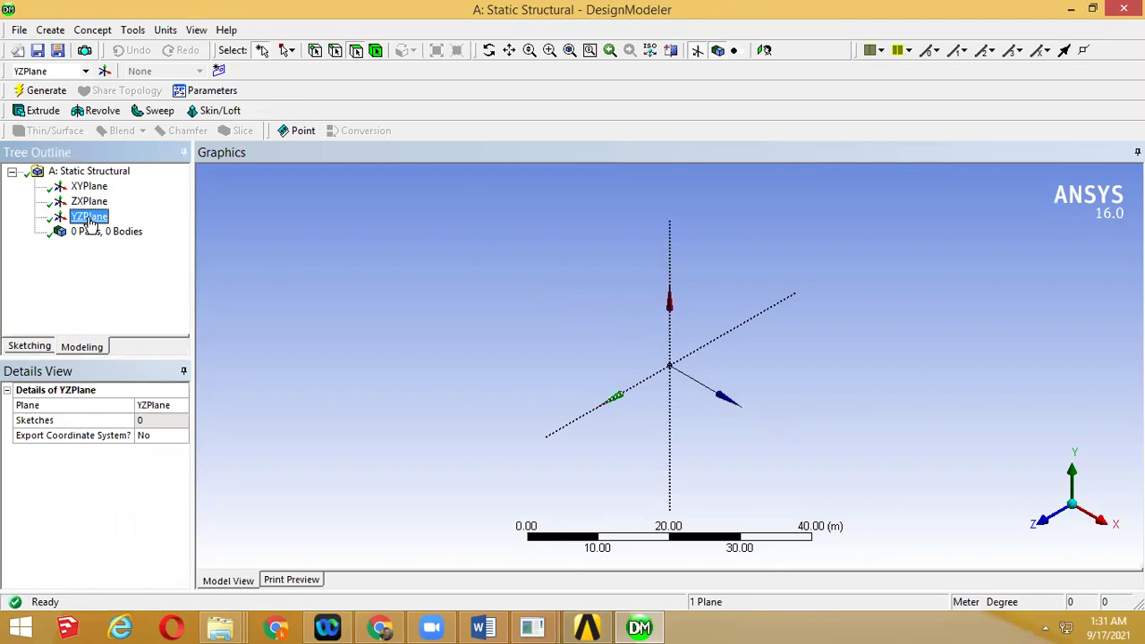
pyautogui.click(89, 190)
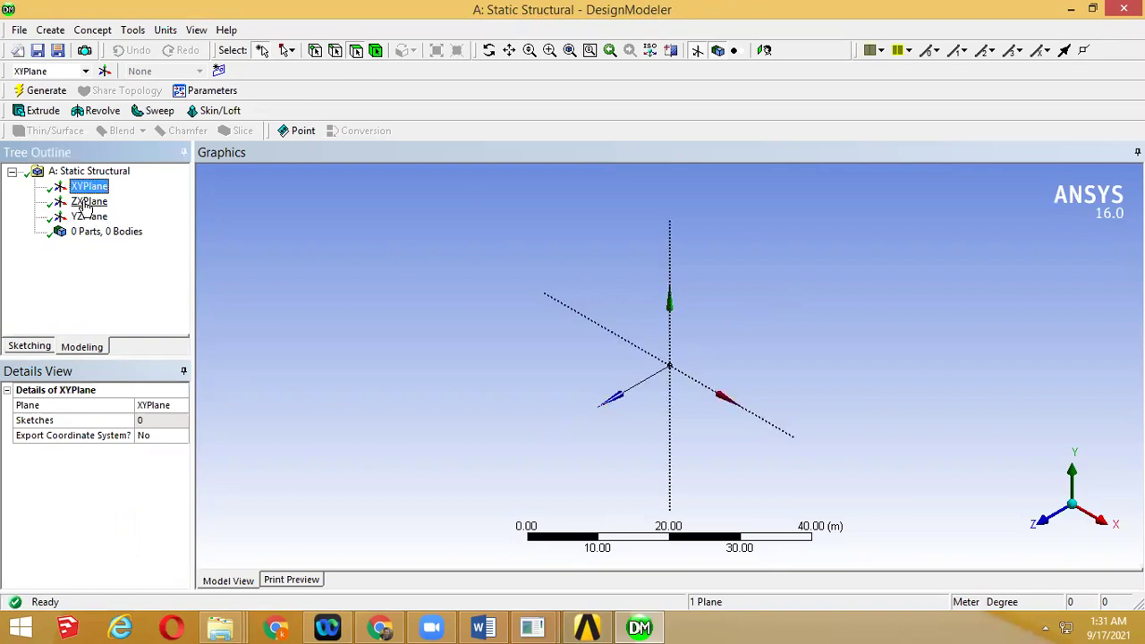
pyautogui.click(85, 202)
pyautogui.click(88, 217)
pyautogui.click(89, 190)
pyautogui.click(90, 200)
pyautogui.click(90, 217)
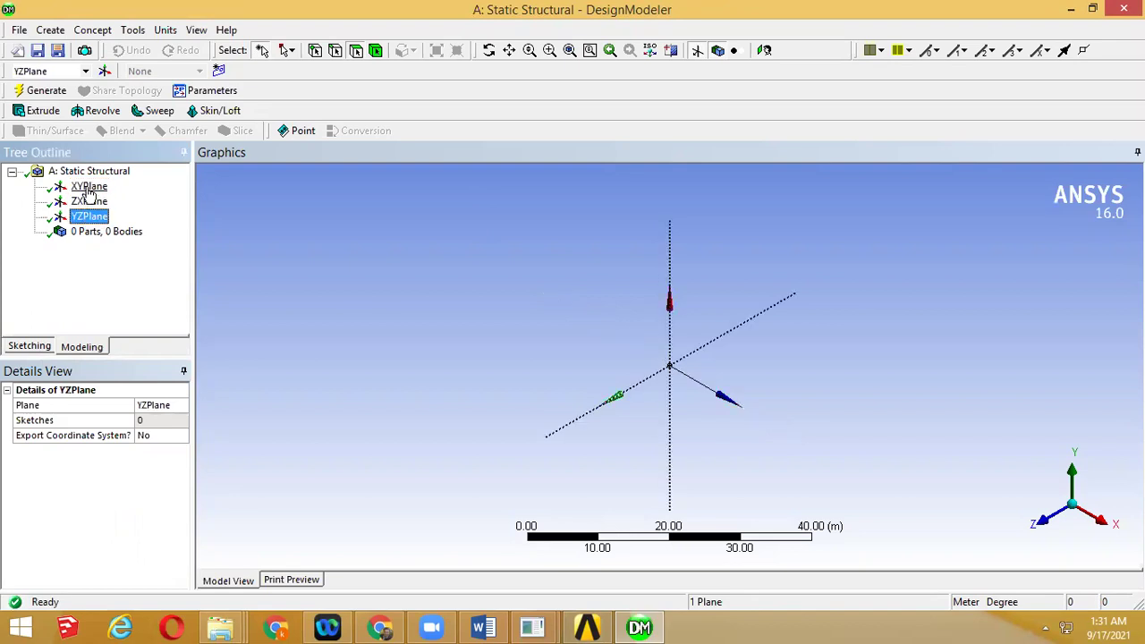
pyautogui.click(90, 188)
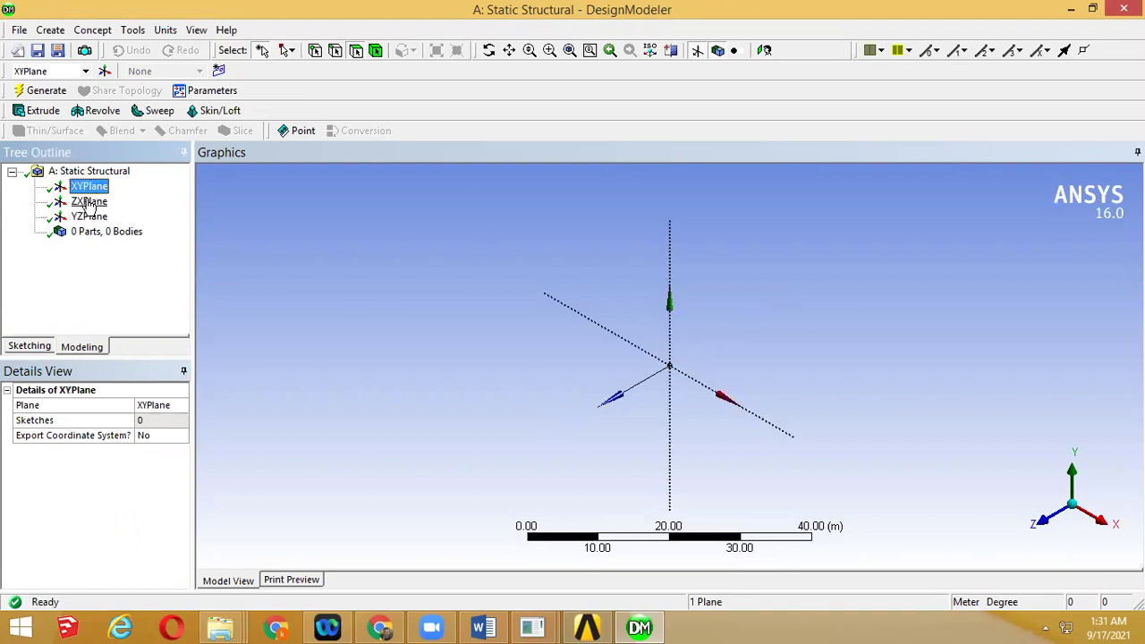
# Look straight down Z onto the XY plane, then check the plate dimensions in the manual
pyautogui.click(1038, 526)
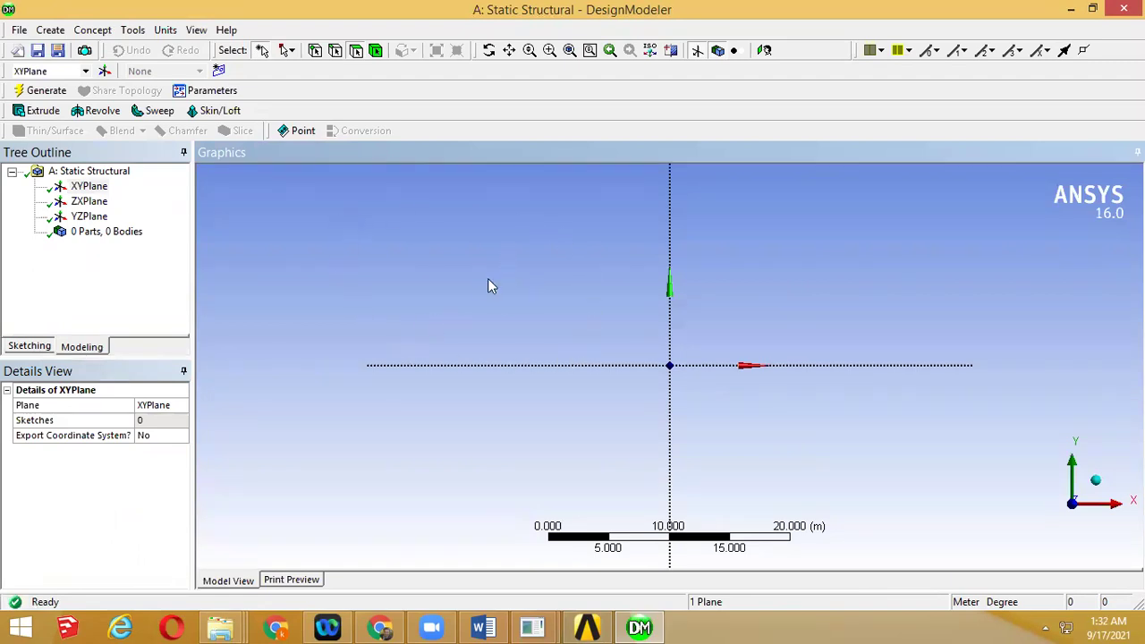
pyautogui.click(99, 186)
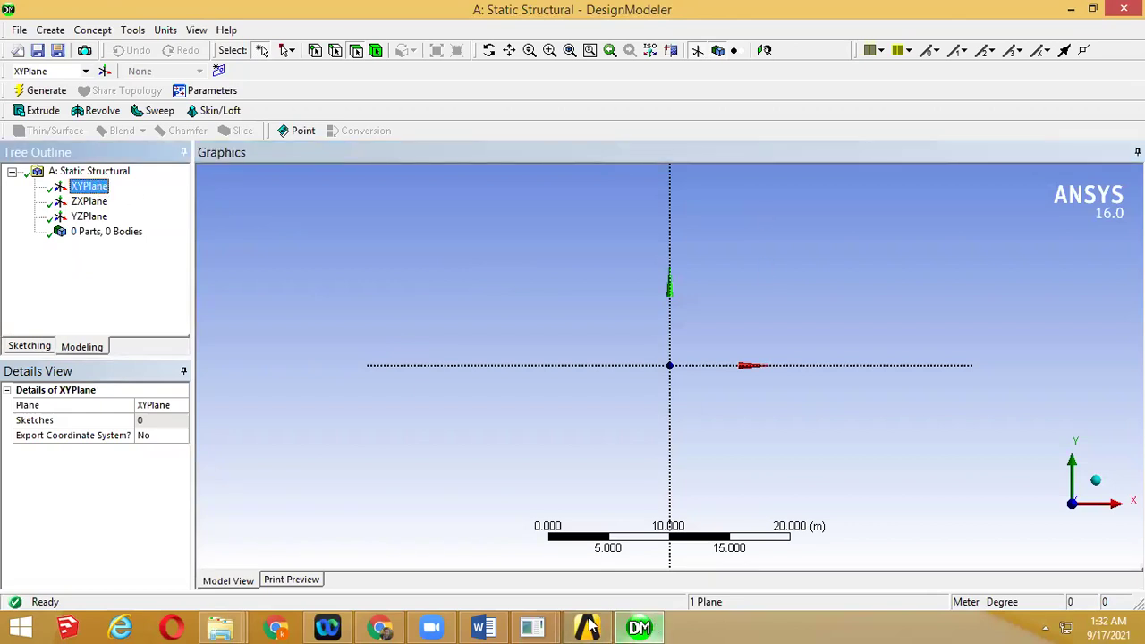
pyautogui.click(477, 627)
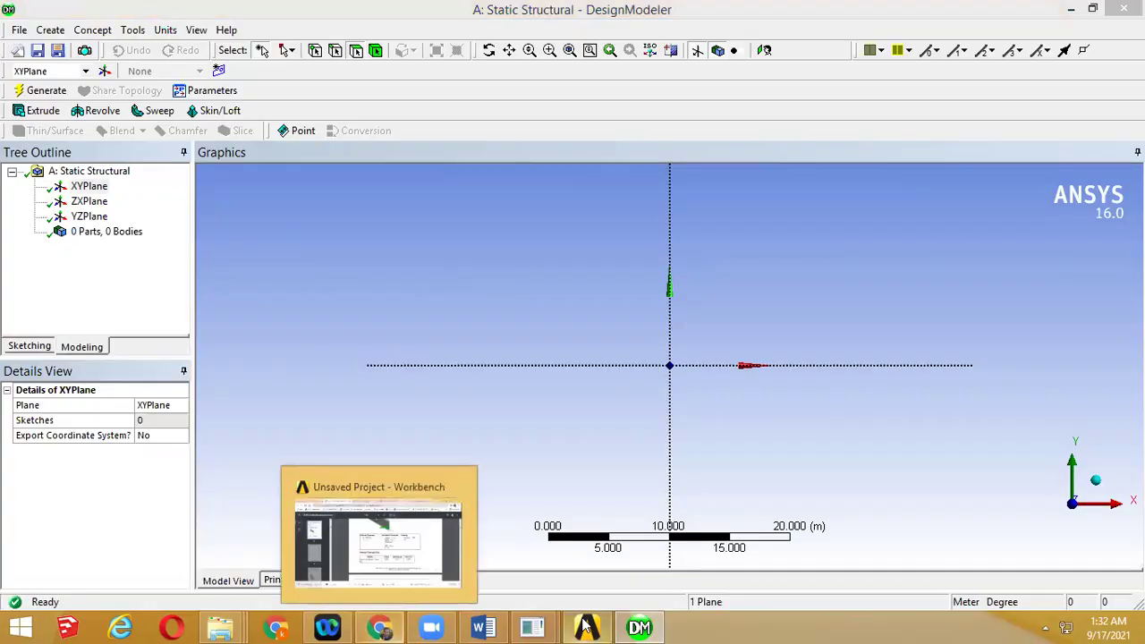
pyautogui.moveTo(435, 626)
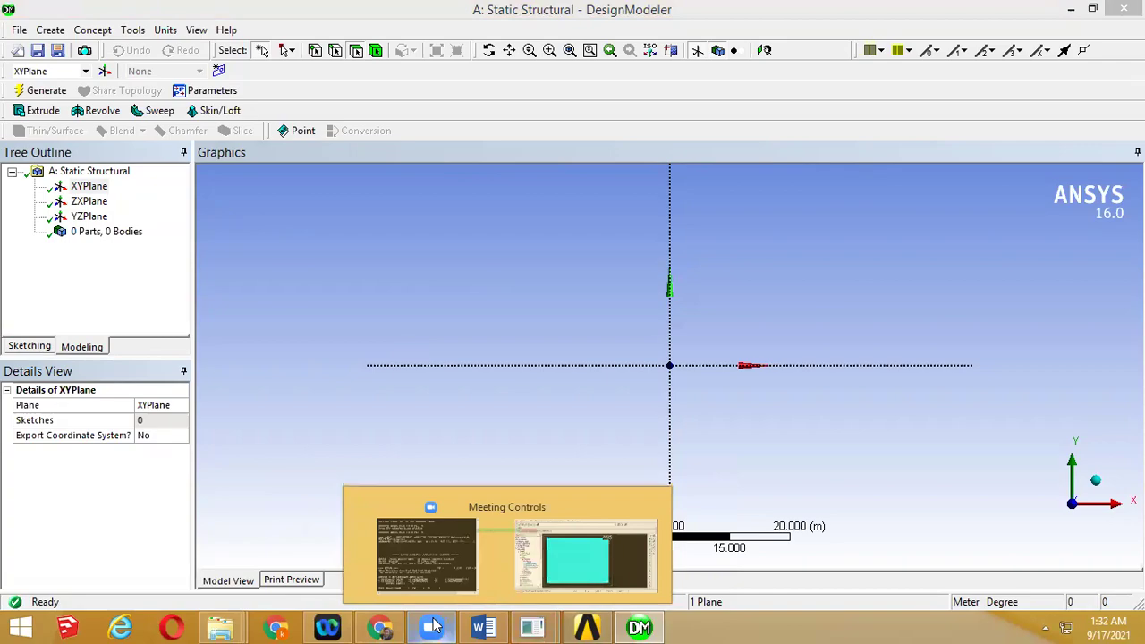
pyautogui.click(402, 546)
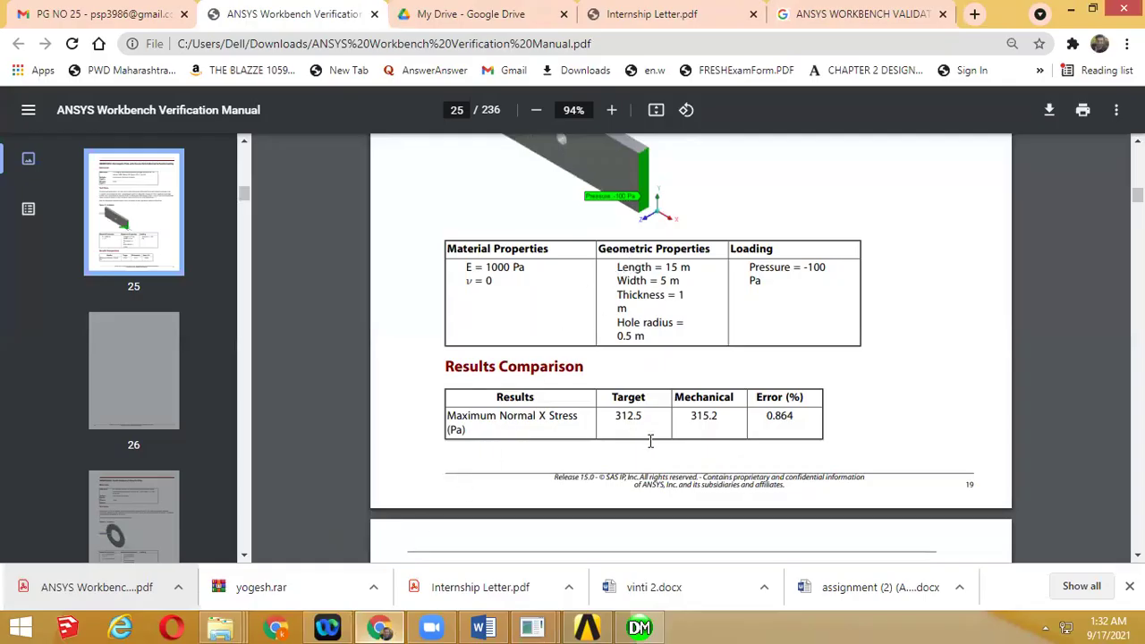
# Scroll up to the plate schematic in Figure 5, then minimize the manual
pyautogui.scroll(2, 651, 441)
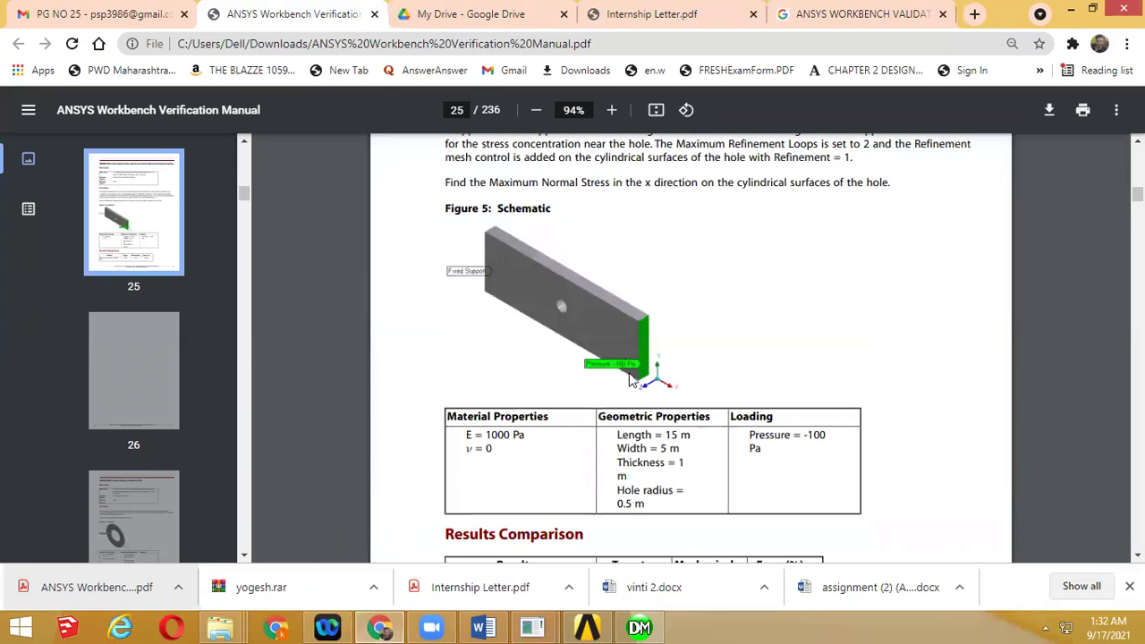
pyautogui.click(1072, 8)
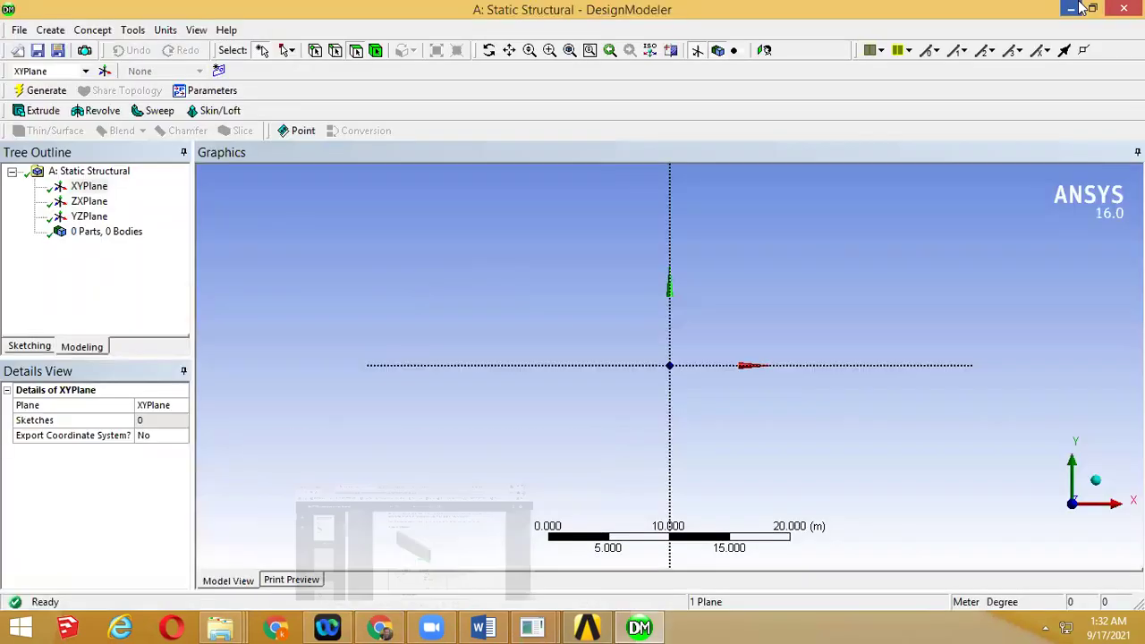
# Switch to the Sketching tools and scroll through the Draw toolbox
pyautogui.click(32, 348)
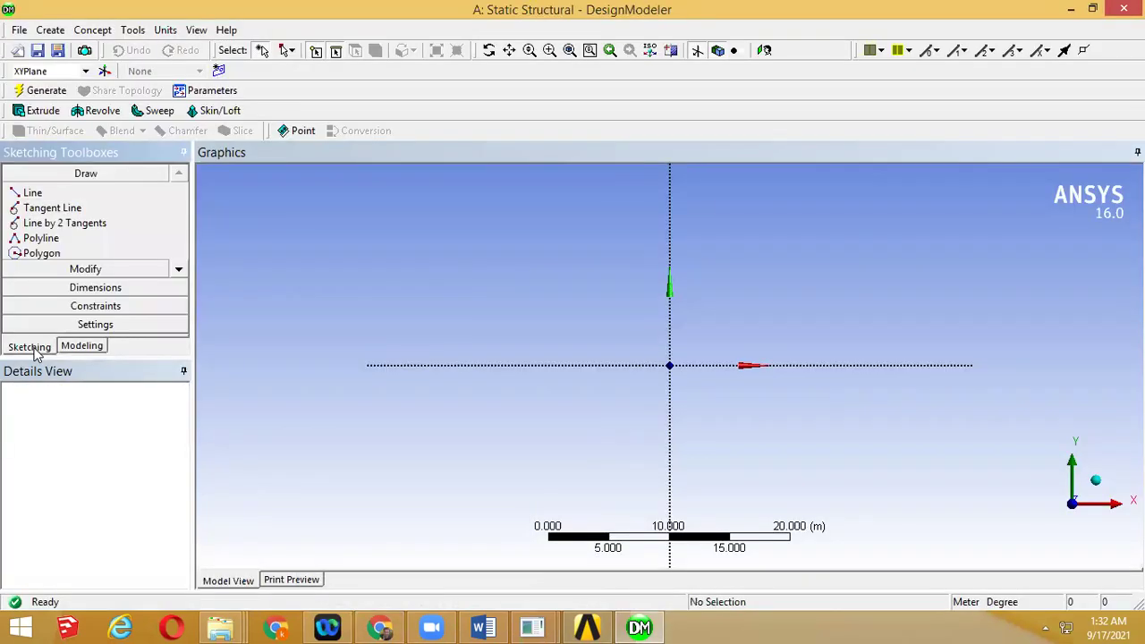
pyautogui.click(175, 270)
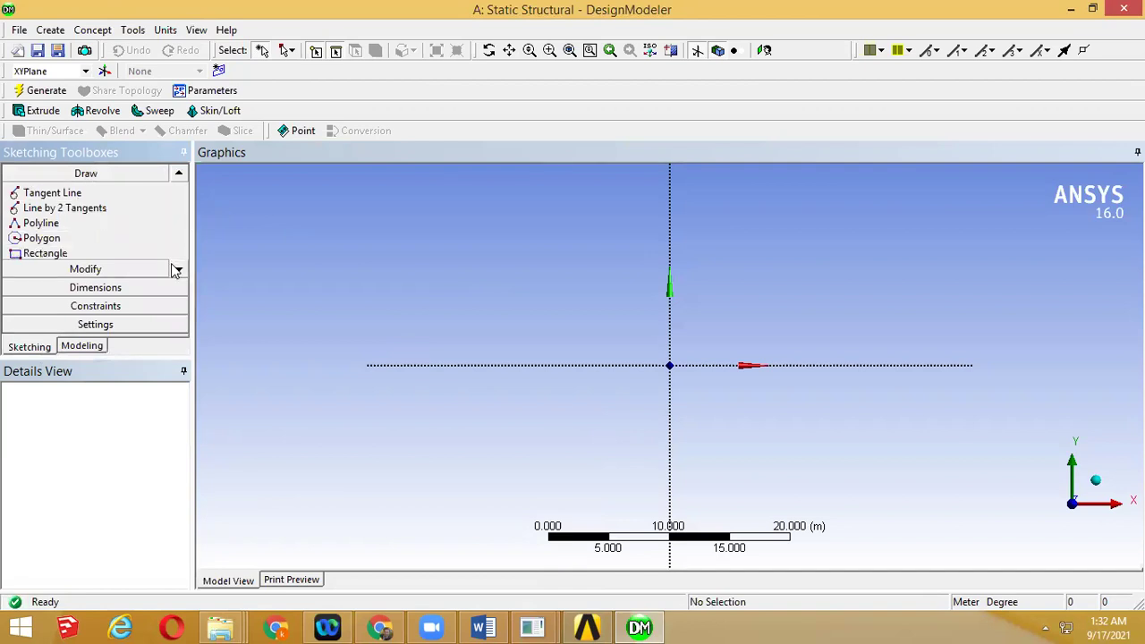
pyautogui.click(175, 270)
pyautogui.click(177, 269)
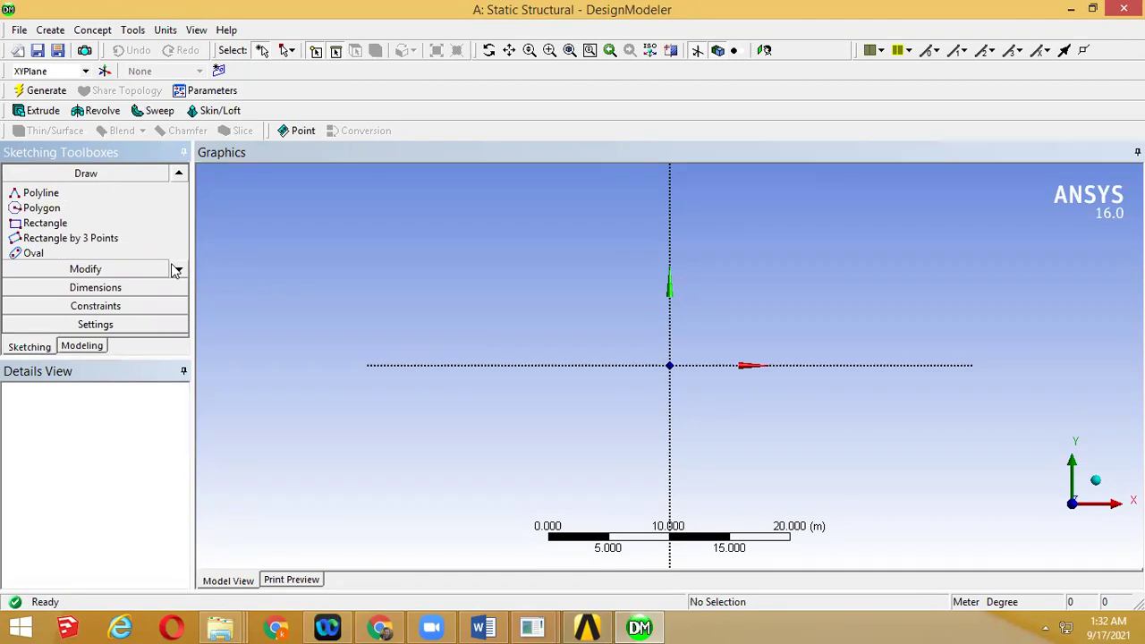
pyautogui.click(178, 176)
pyautogui.click(178, 176)
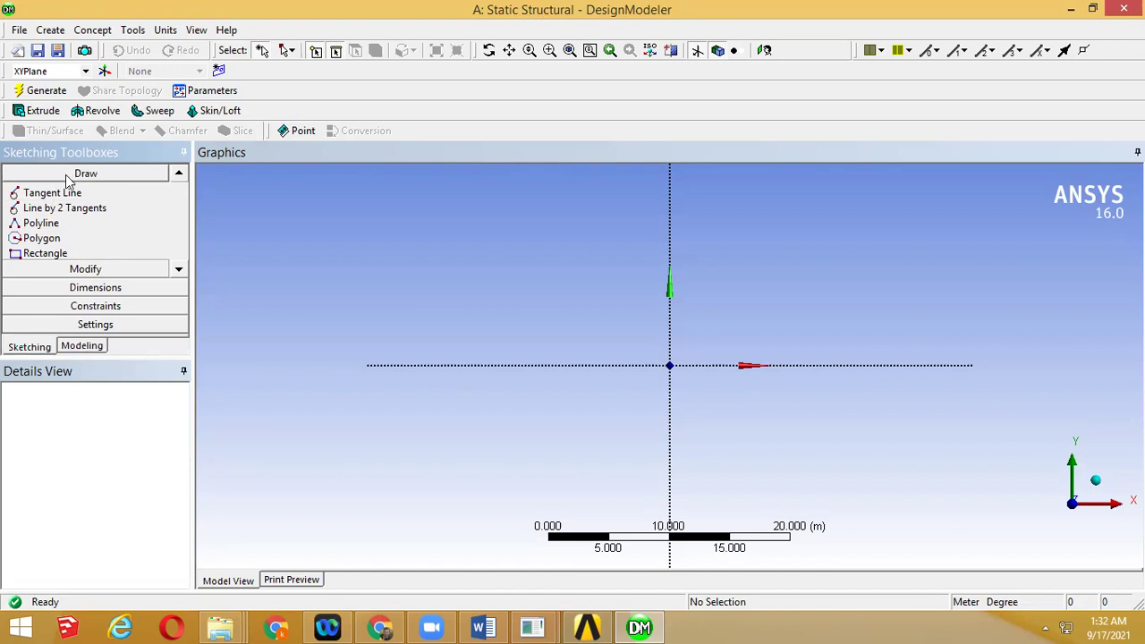
pyautogui.click(178, 173)
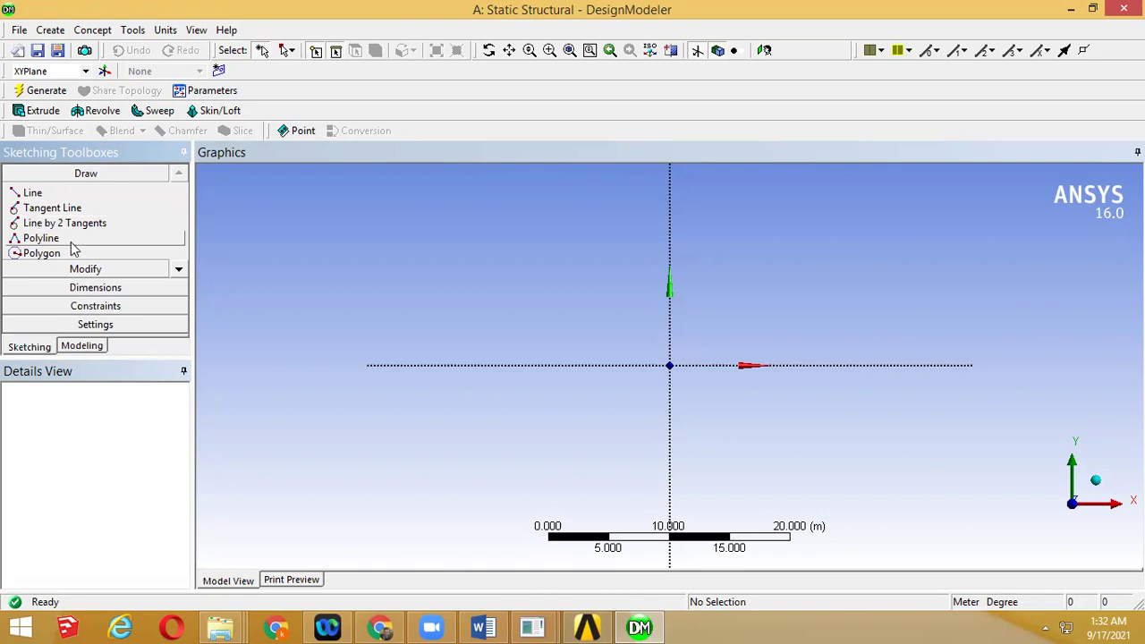
pyautogui.click(178, 271)
# Pick the Rectangle tool and place its first corner upper left of the origin
pyautogui.click(179, 270)
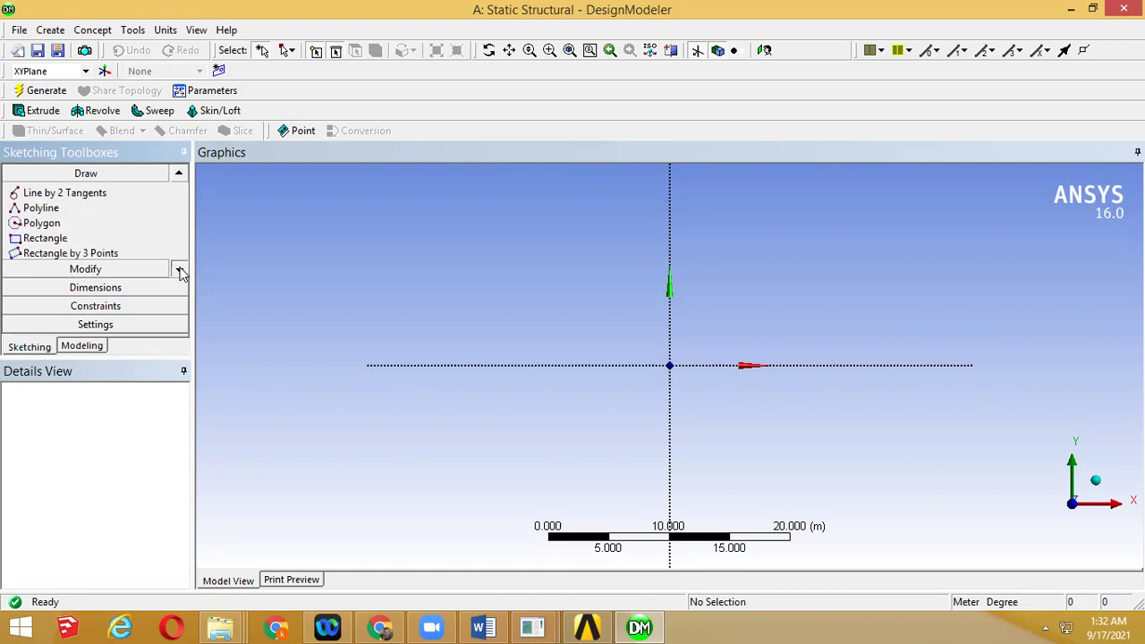
pyautogui.click(179, 270)
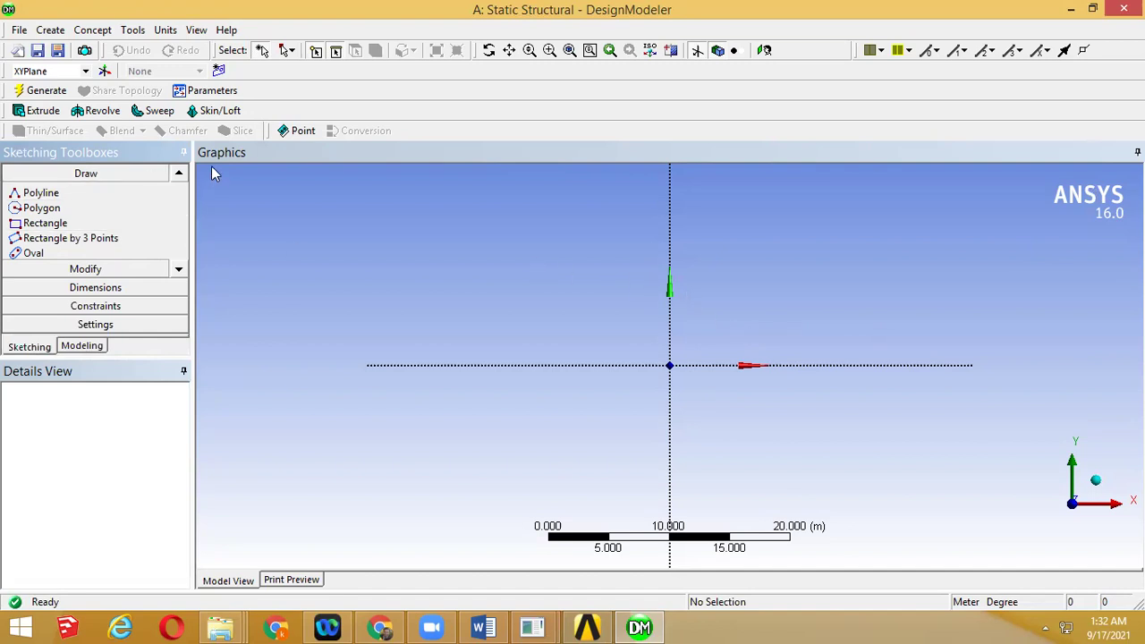
pyautogui.click(183, 174)
pyautogui.click(183, 174)
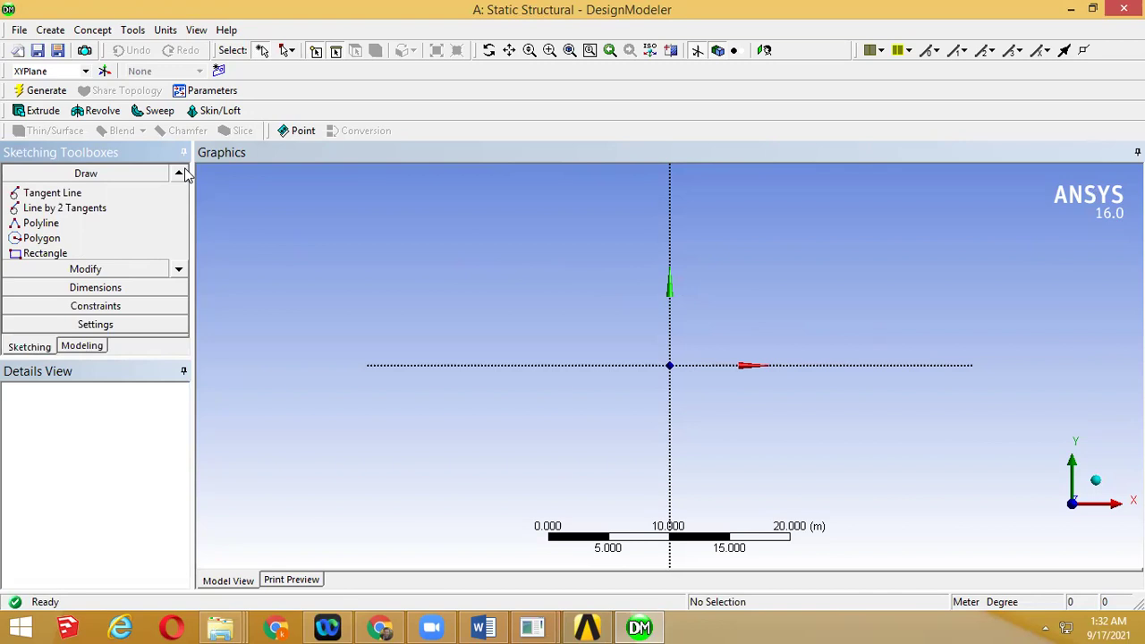
pyautogui.click(183, 174)
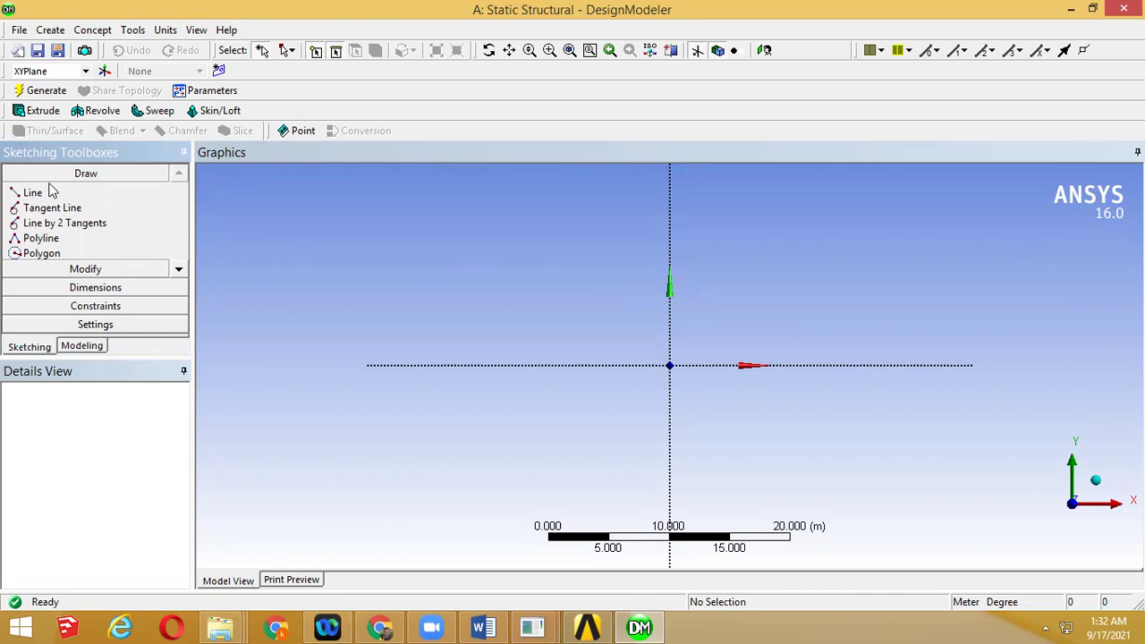
pyautogui.click(179, 267)
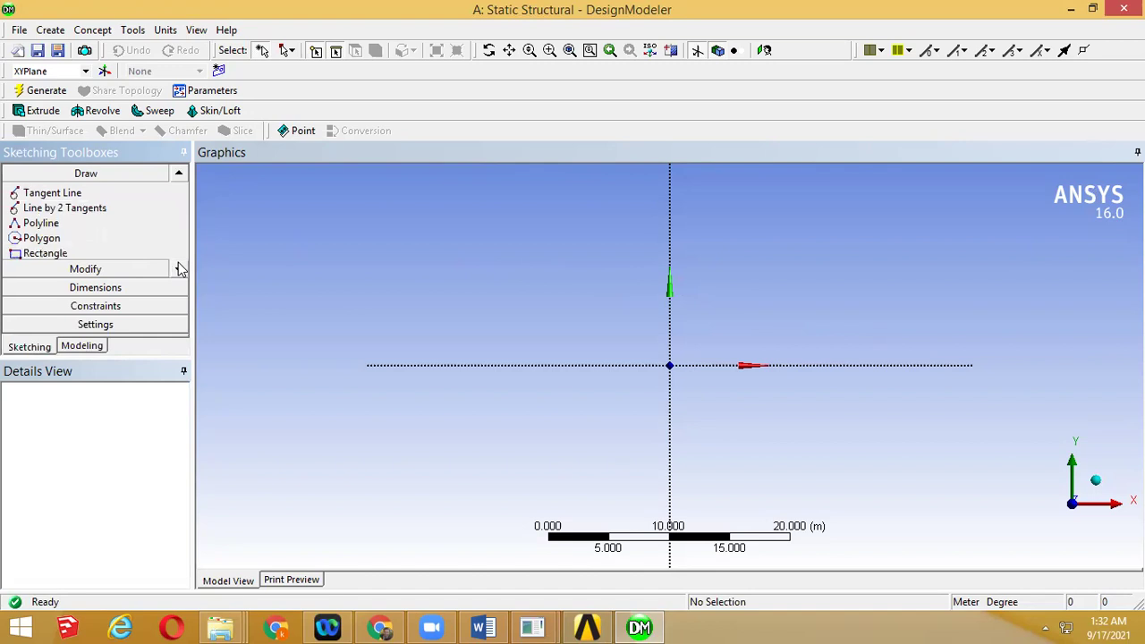
pyautogui.click(108, 253)
pyautogui.click(346, 204)
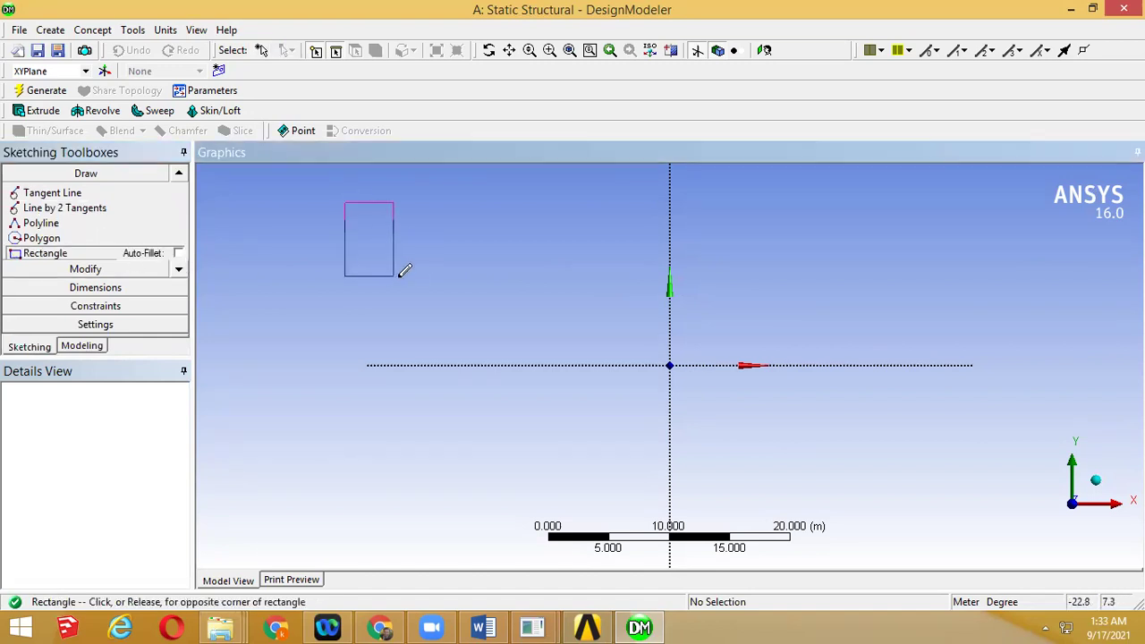
# Discard the stray rectangles and draw a single rectangle above and left of the origin
pyautogui.click(605, 301)
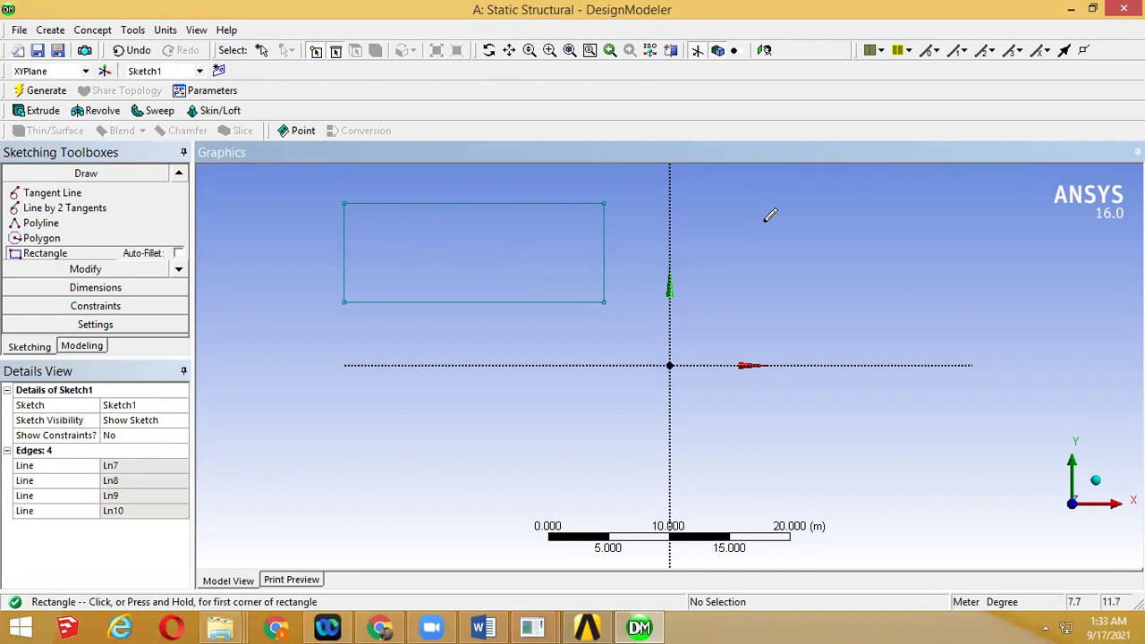
pyautogui.moveTo(739, 217); pyautogui.dragTo(801, 423)
pyautogui.click(802, 422)
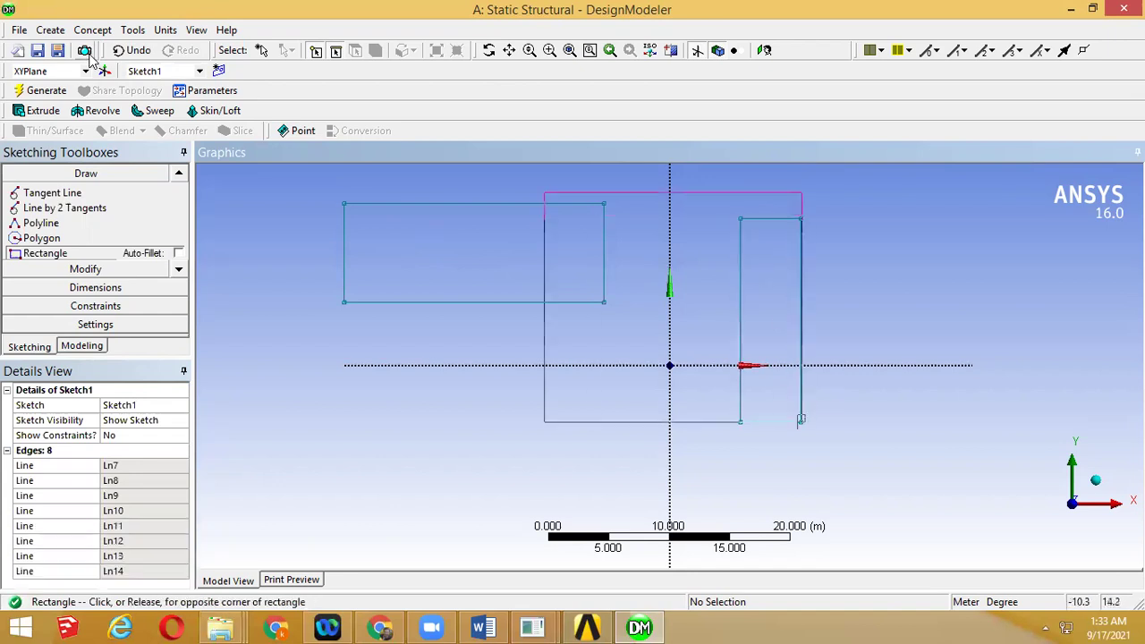
pyautogui.click(131, 50)
pyautogui.click(132, 50)
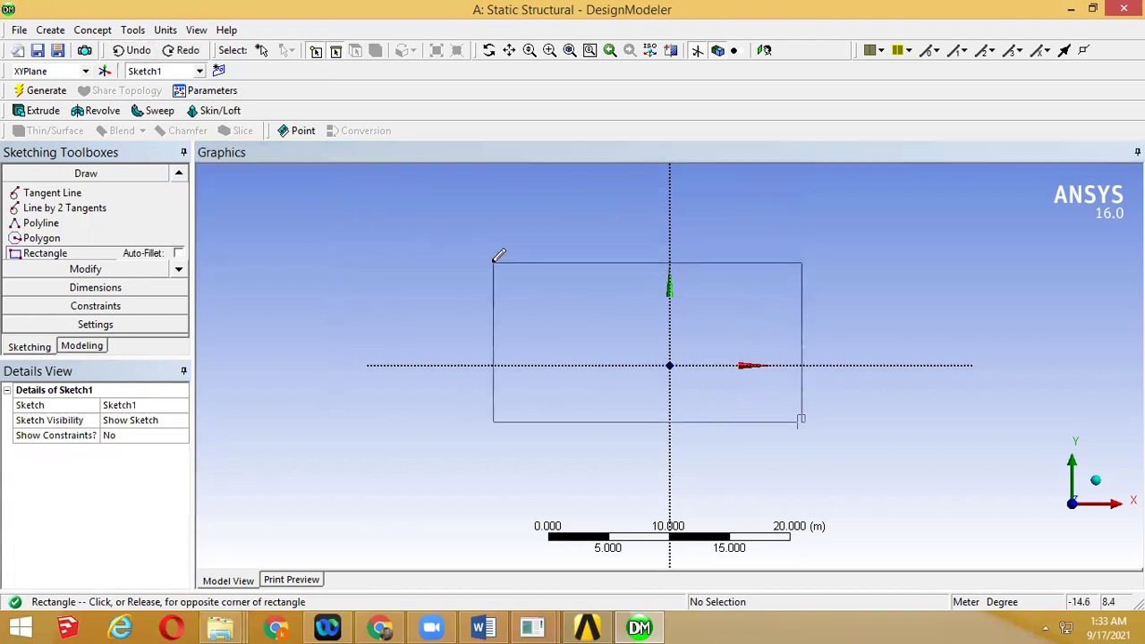
pyautogui.rightClick(800, 288)
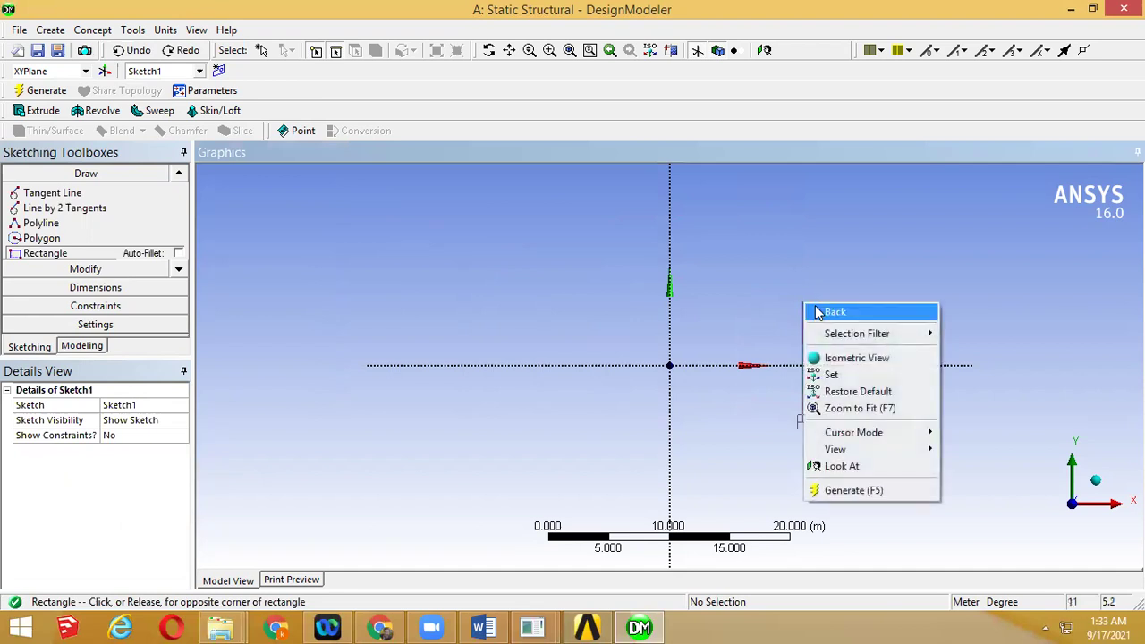
pyautogui.click(830, 309)
pyautogui.click(284, 213)
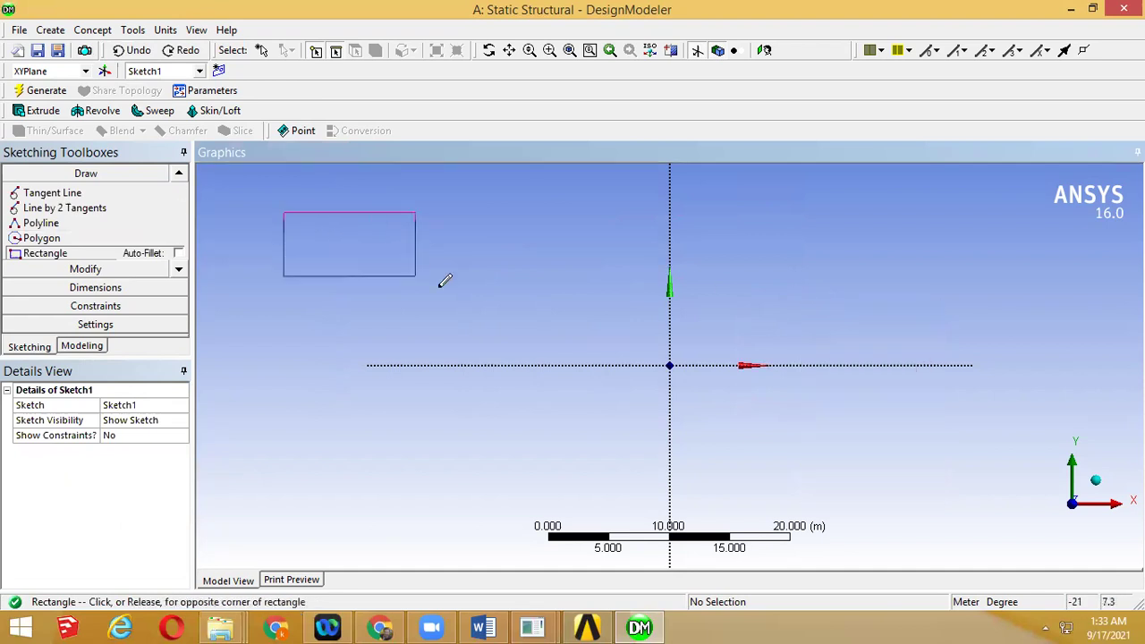
pyautogui.click(585, 319)
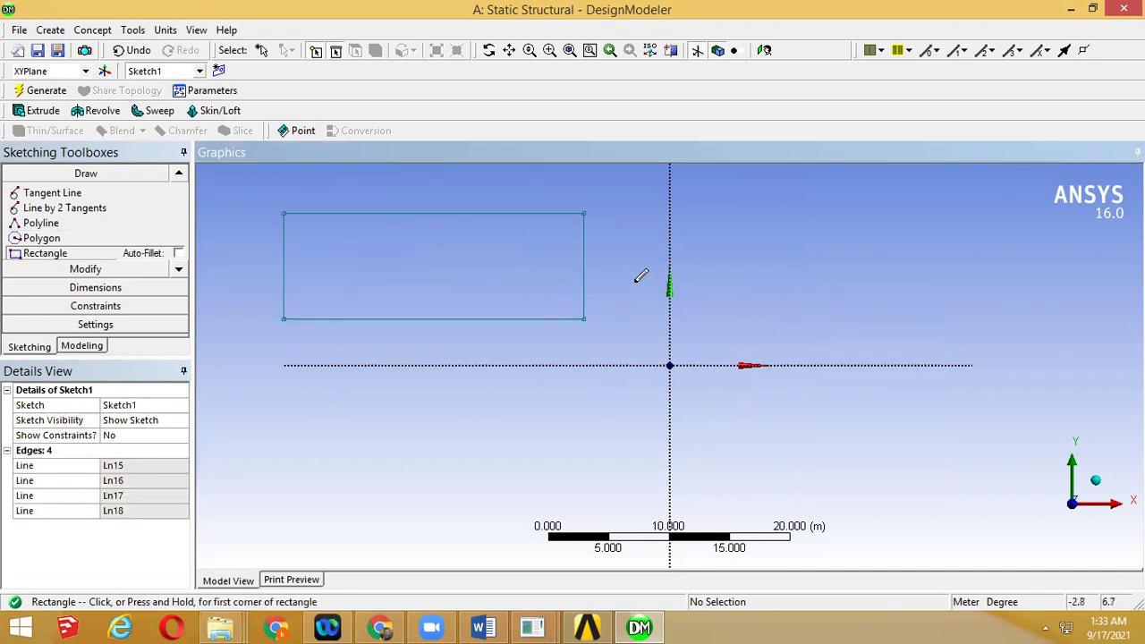
# Dimension the rectangle's top edge (H1, 24.815 m) and left edge (V2, 8.7339 m)
pyautogui.click(64, 288)
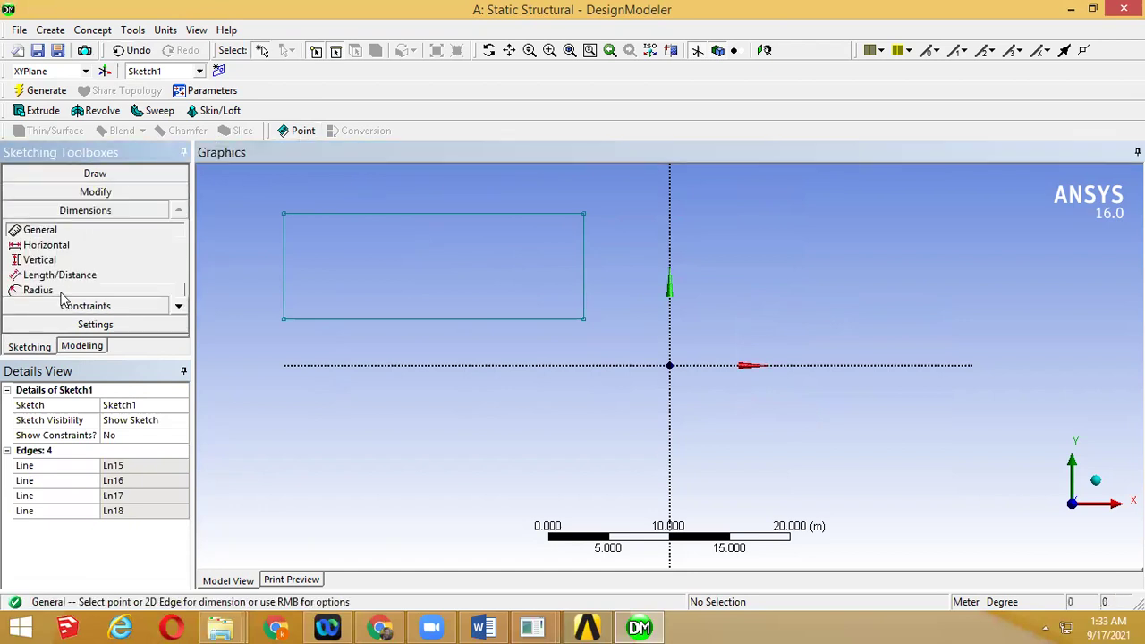
pyautogui.click(458, 215)
pyautogui.click(461, 191)
pyautogui.click(283, 249)
pyautogui.click(261, 247)
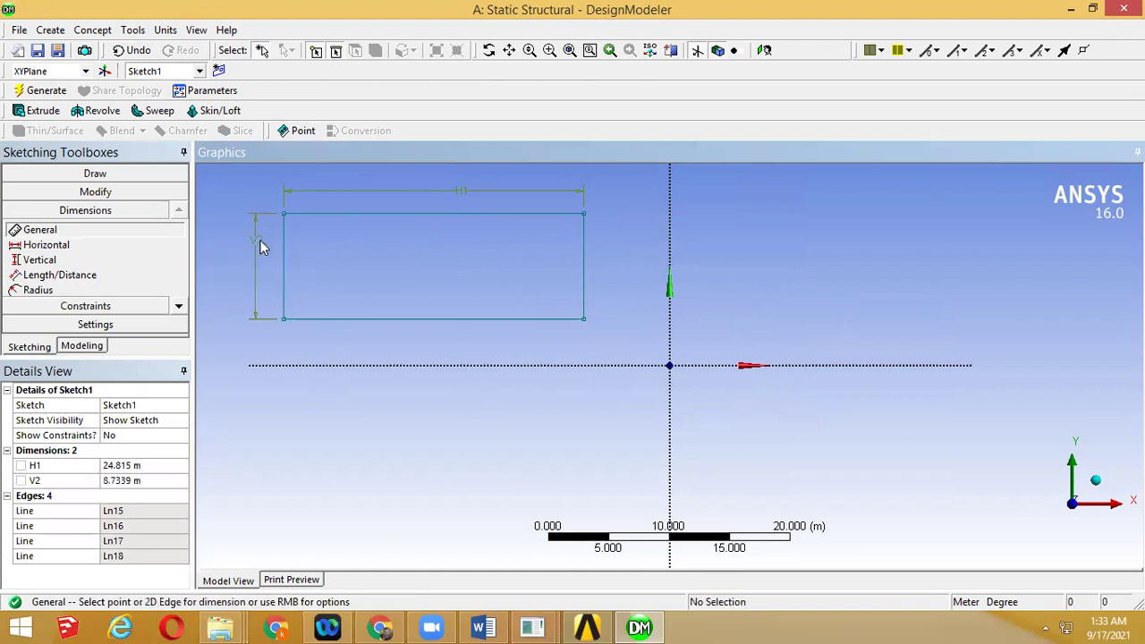
pyautogui.click(126, 479)
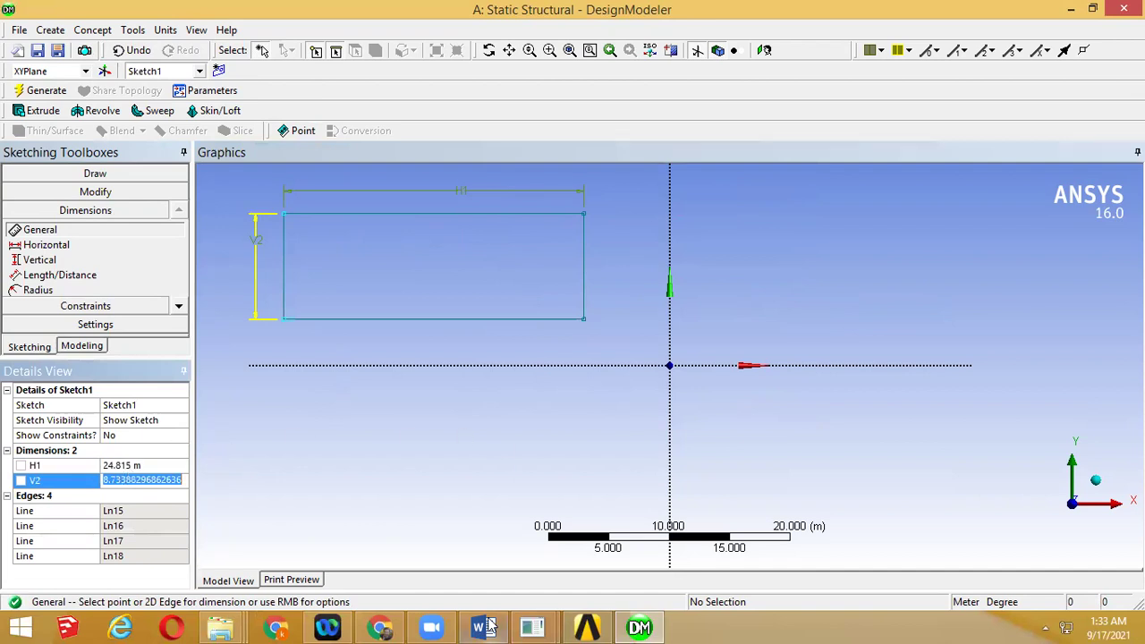
pyautogui.click(113, 467)
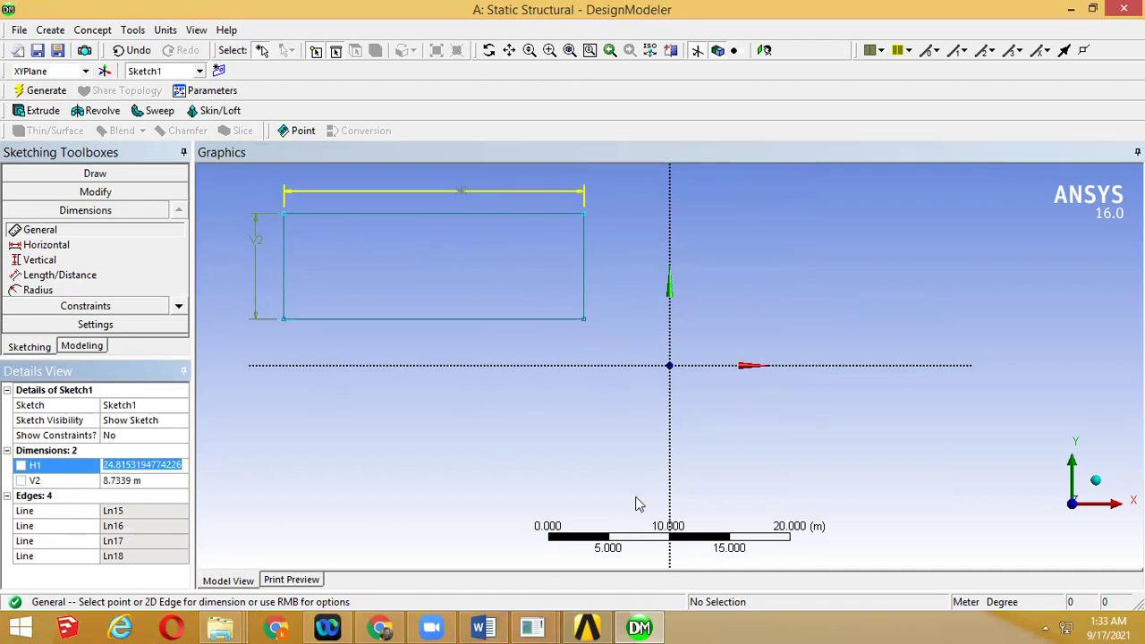
pyautogui.click(483, 626)
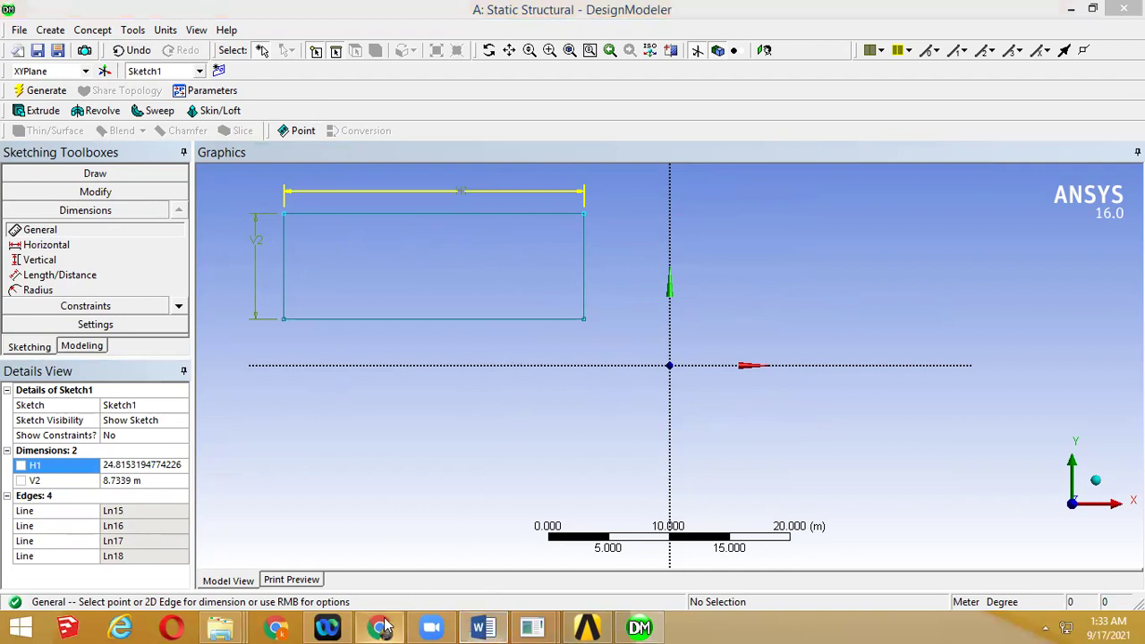
pyautogui.click(385, 619)
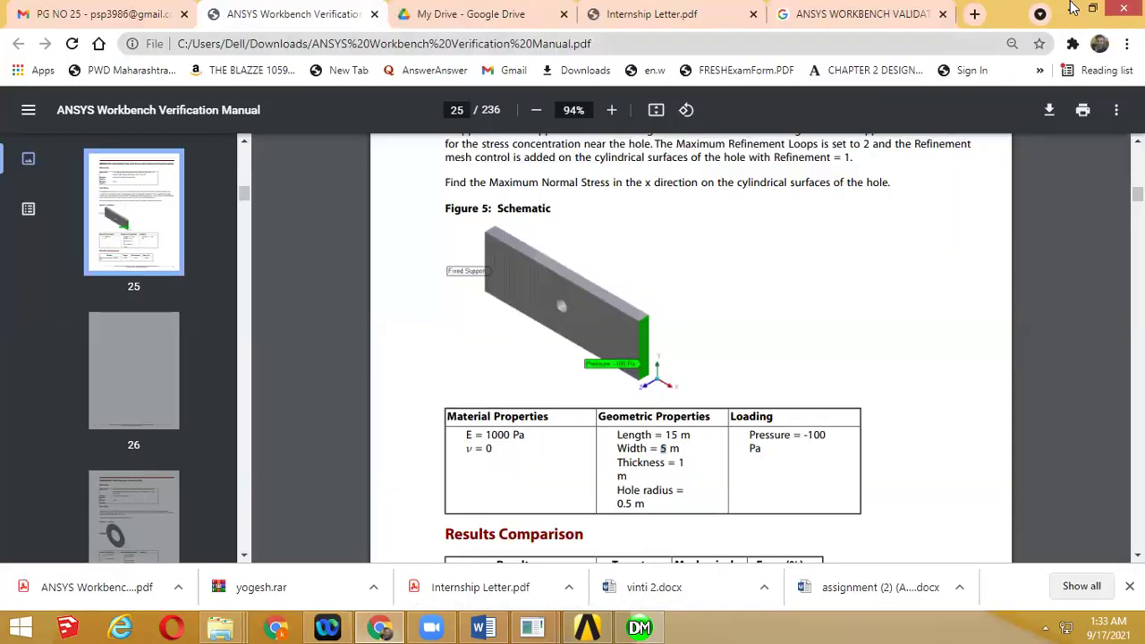
# Resize the rectangle to H1 = 15 m and V2 = 5 m, then return to Modeling
pyautogui.click(1071, 9)
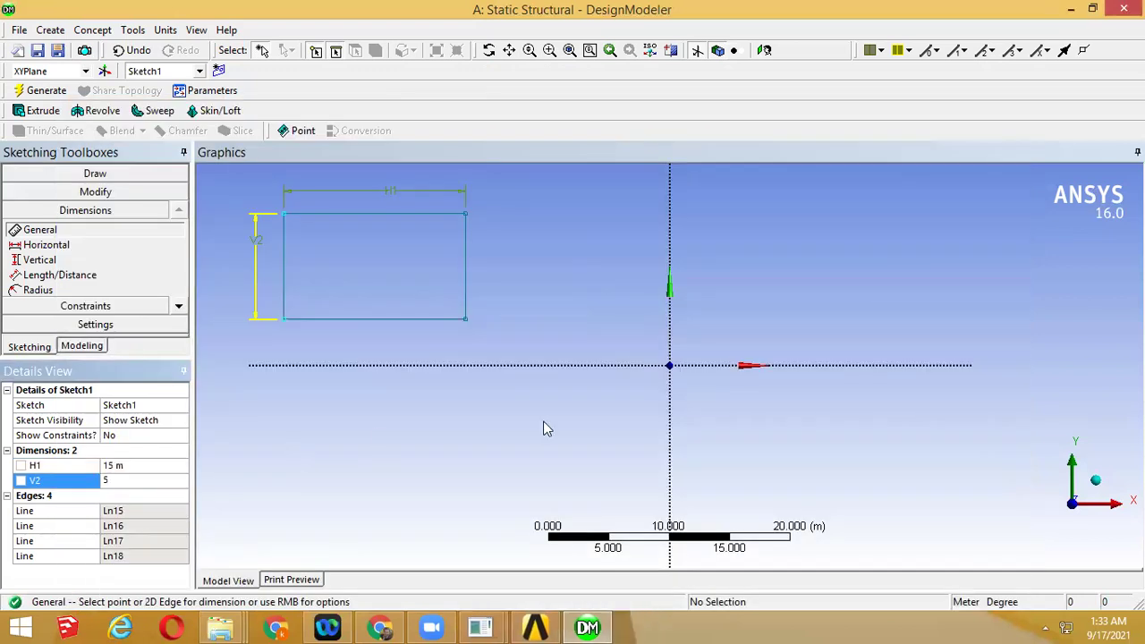
pyautogui.press('Return')
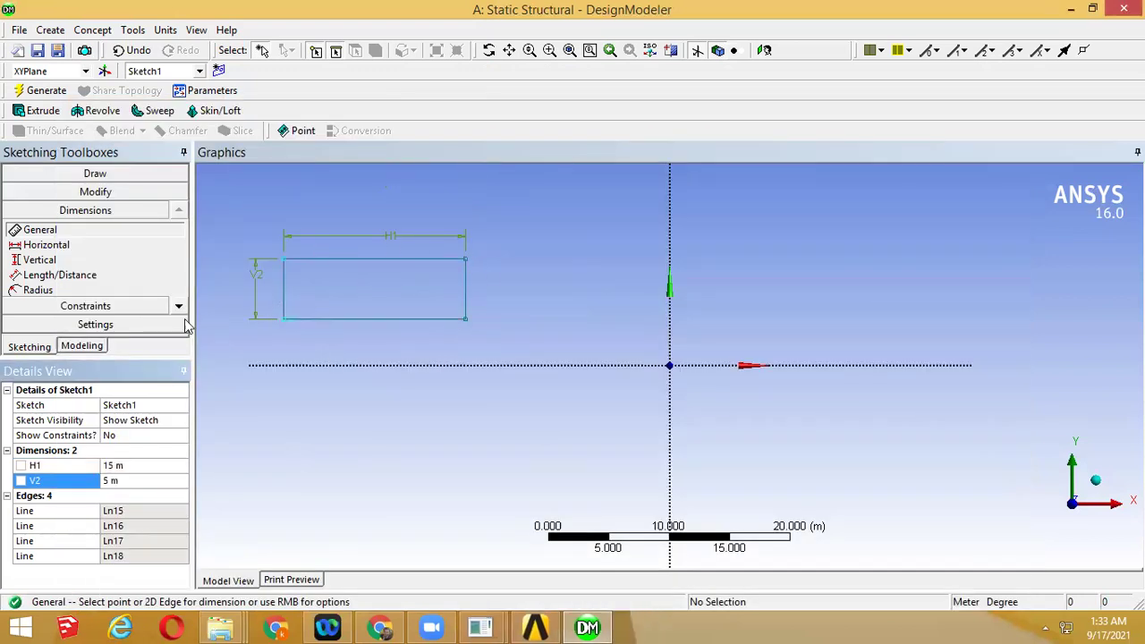
pyautogui.click(93, 347)
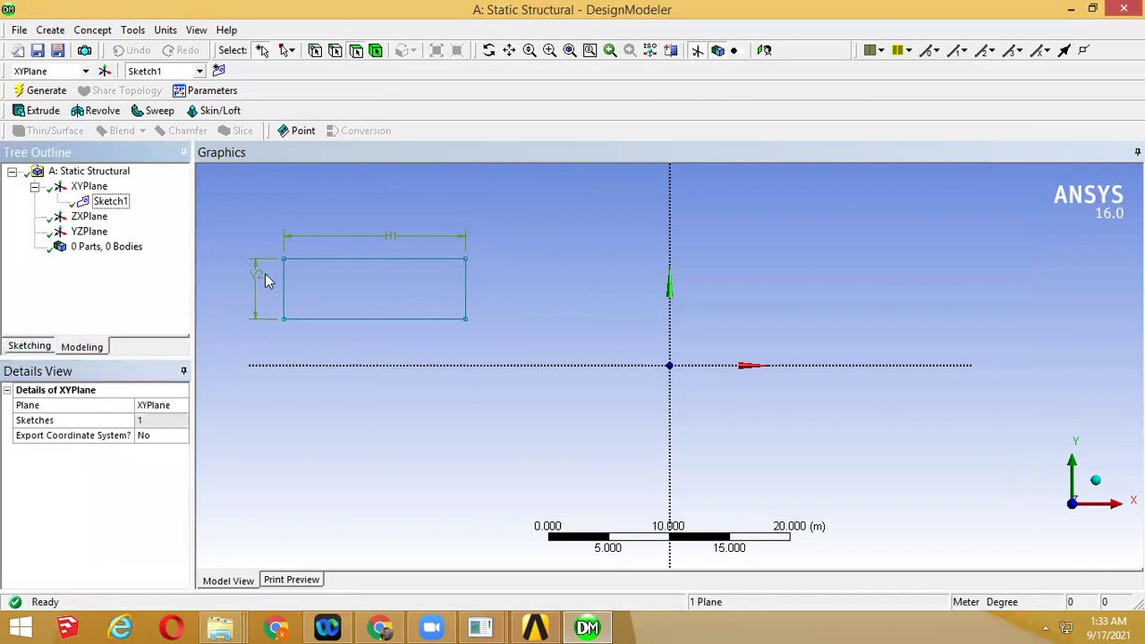
# View Sketch1's 15 m × 5 m rectangle isometrically and recheck the plate dimensions in the manual
pyautogui.click(111, 204)
pyautogui.click(1085, 486)
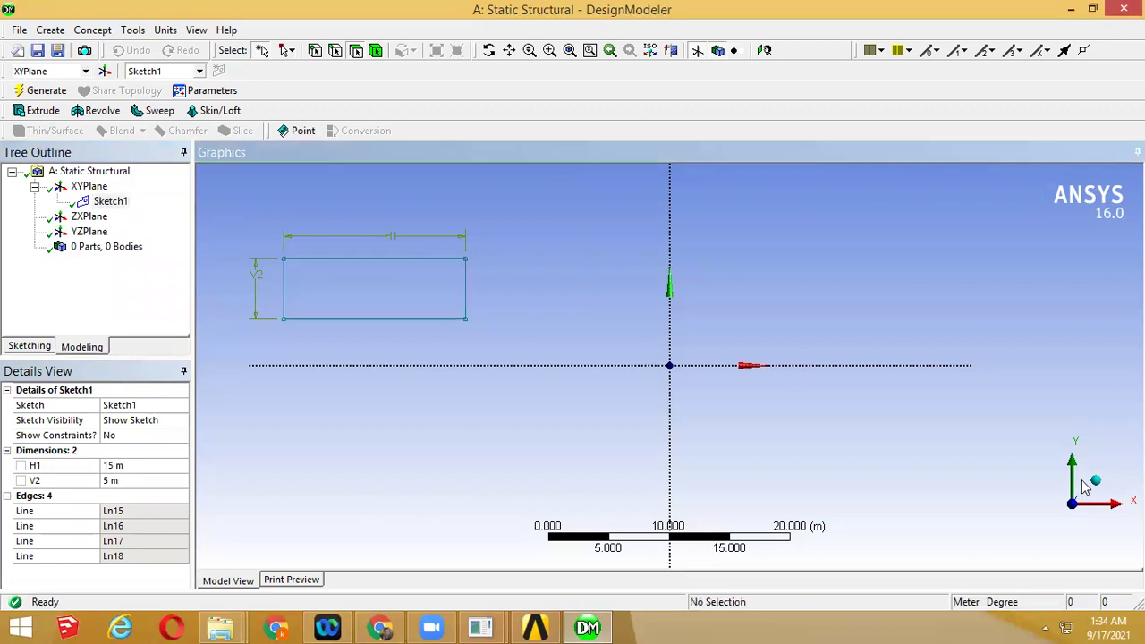
pyautogui.click(1095, 482)
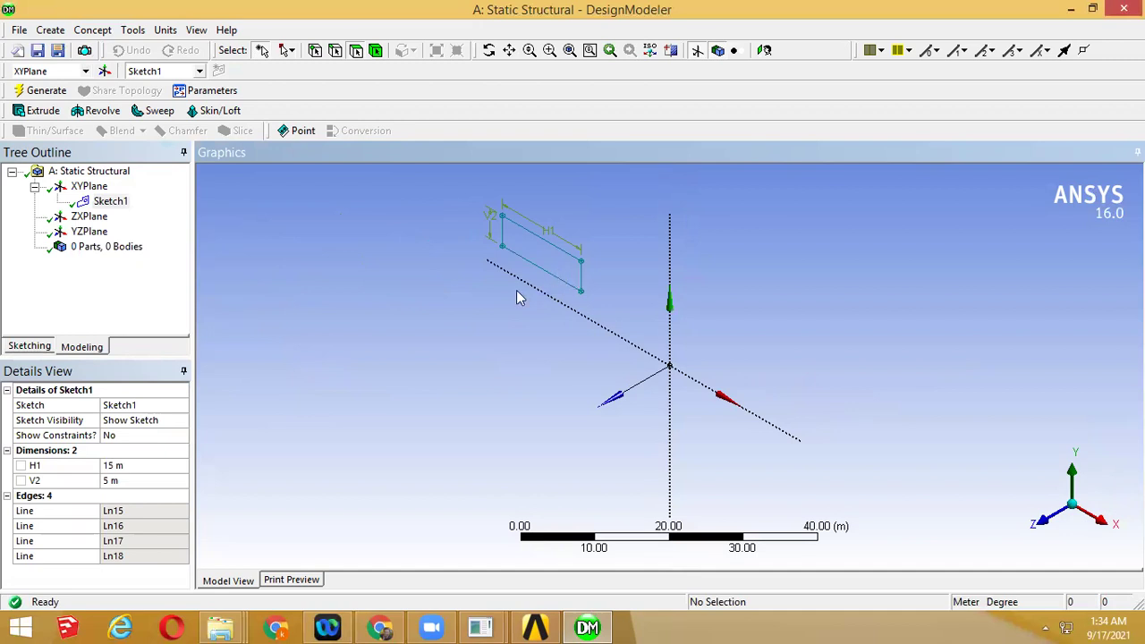
pyautogui.click(527, 626)
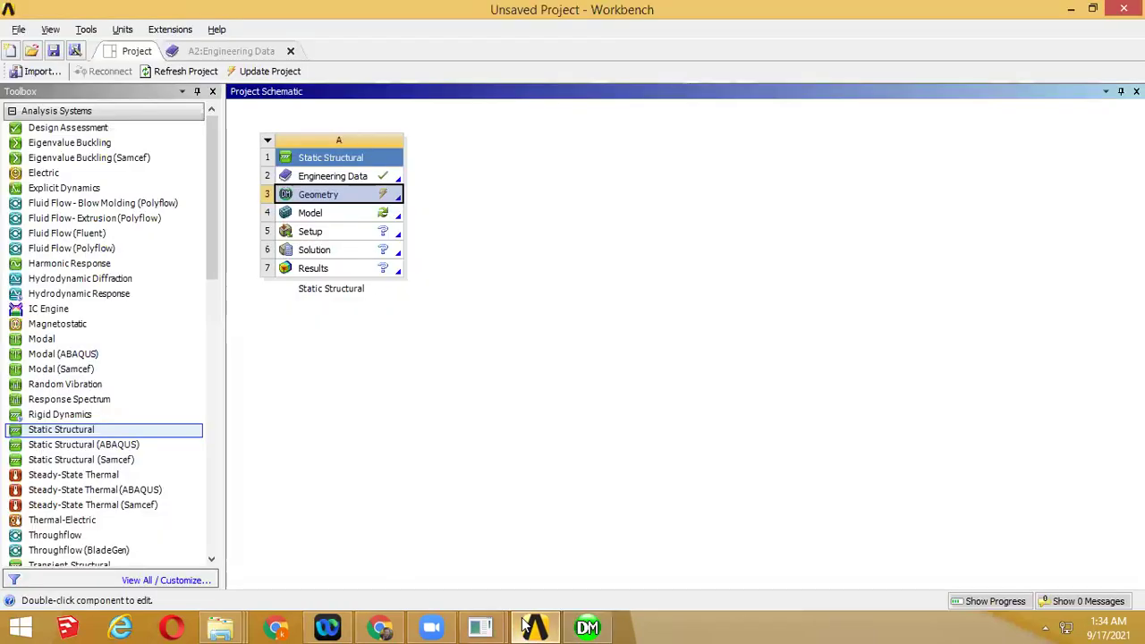
pyautogui.click(381, 627)
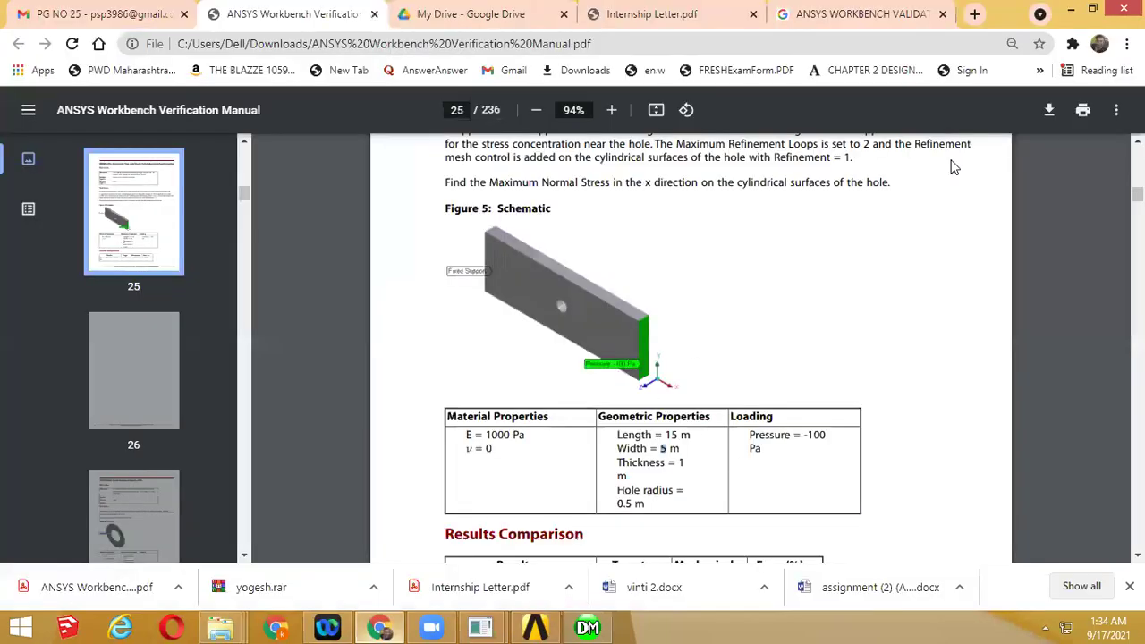
pyautogui.scroll(-2, 954, 167)
pyautogui.click(1070, 9)
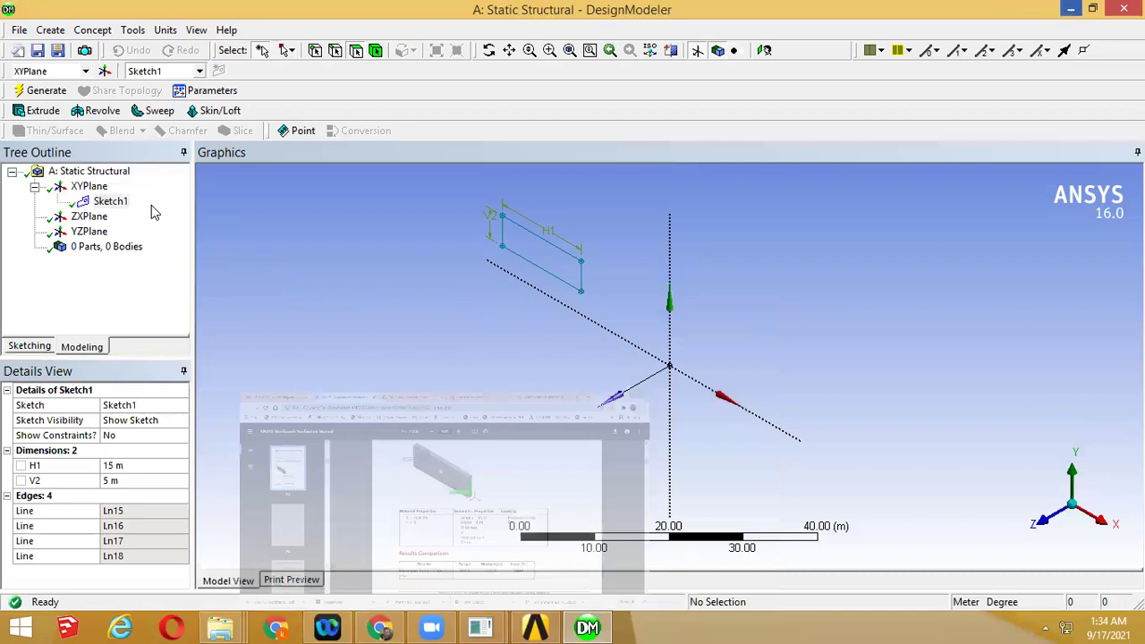
# Expand XYPlane and select Sketch1 as the profile to extrude
pyautogui.doubleClick(100, 188)
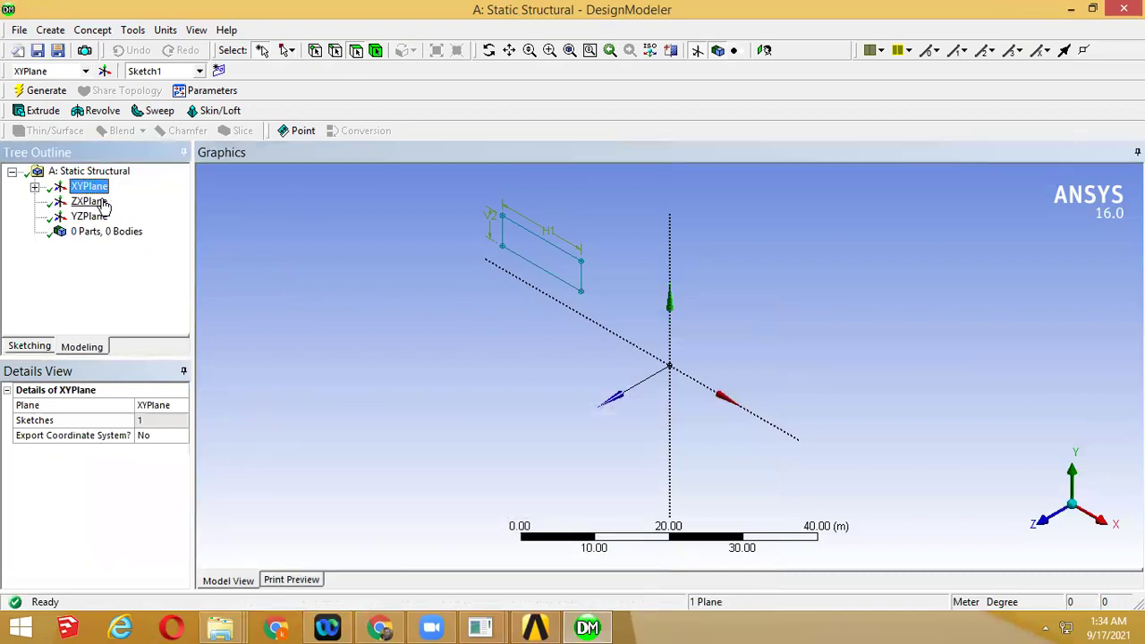
pyautogui.click(34, 188)
pyautogui.click(106, 201)
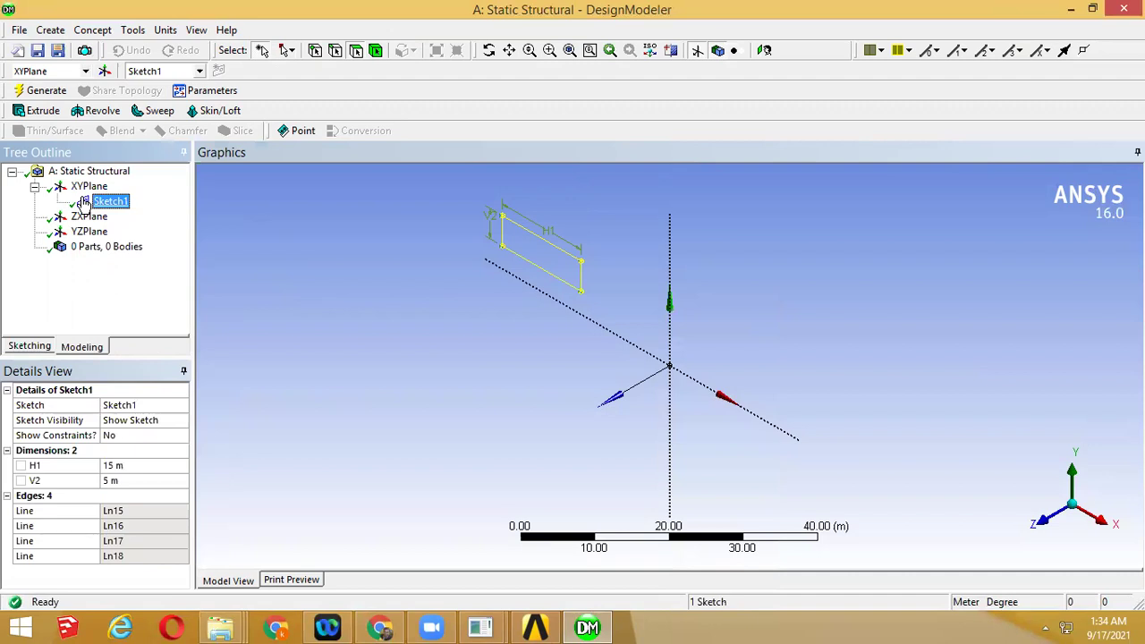
# Extrude Sketch1 1 m into a solid plate and generate it as Extrude1
pyautogui.click(41, 110)
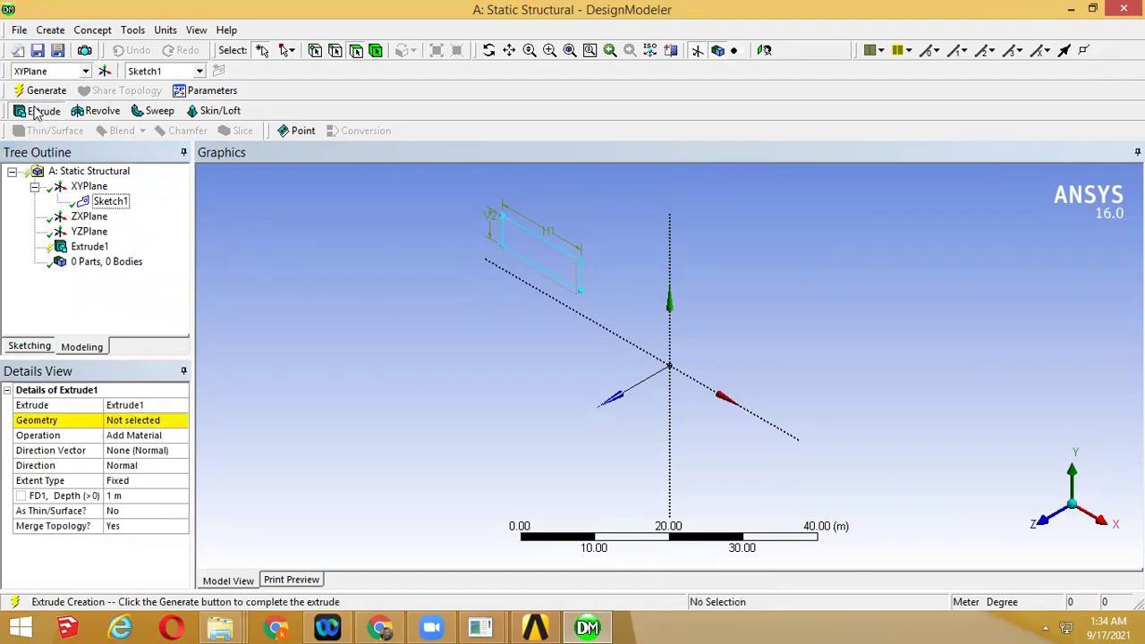
pyautogui.click(124, 420)
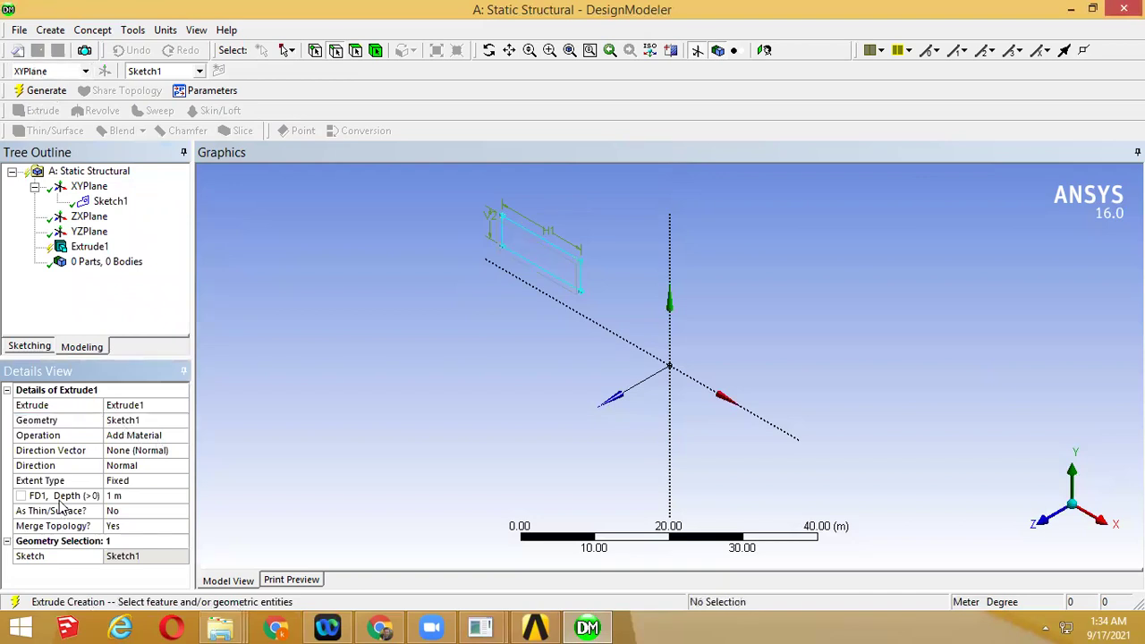
pyautogui.click(129, 497)
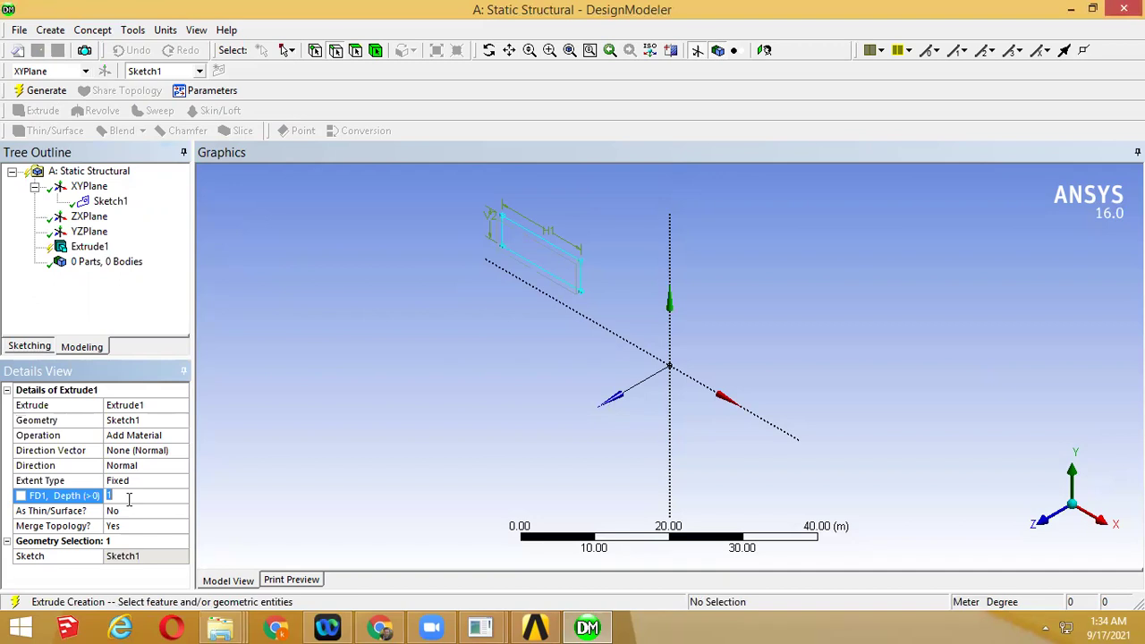
pyautogui.write('2')
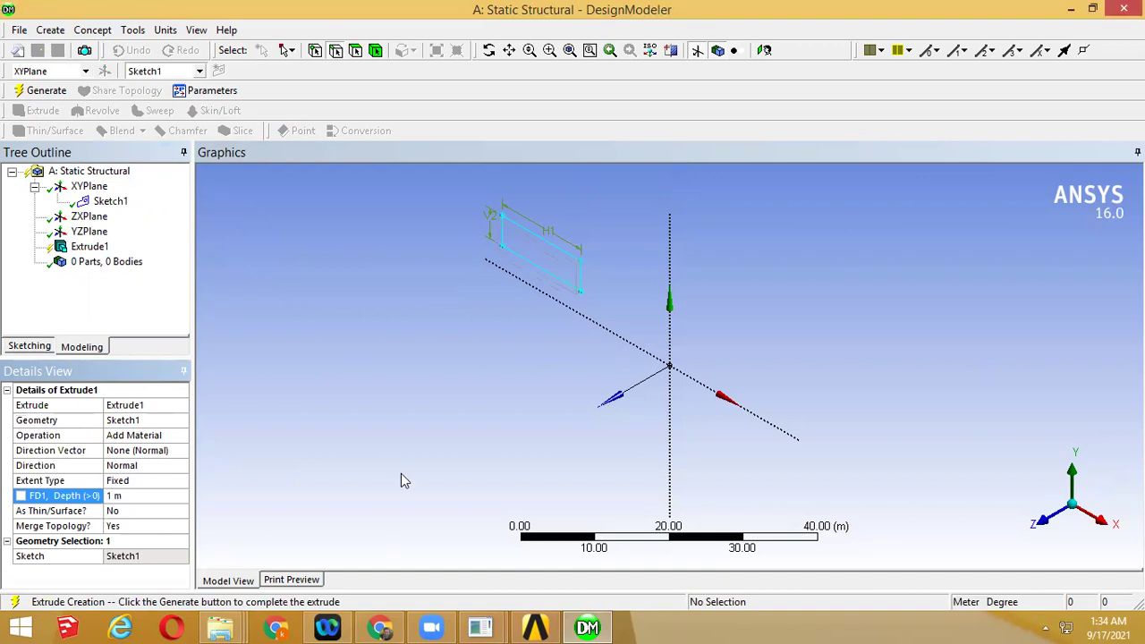
pyautogui.click(40, 91)
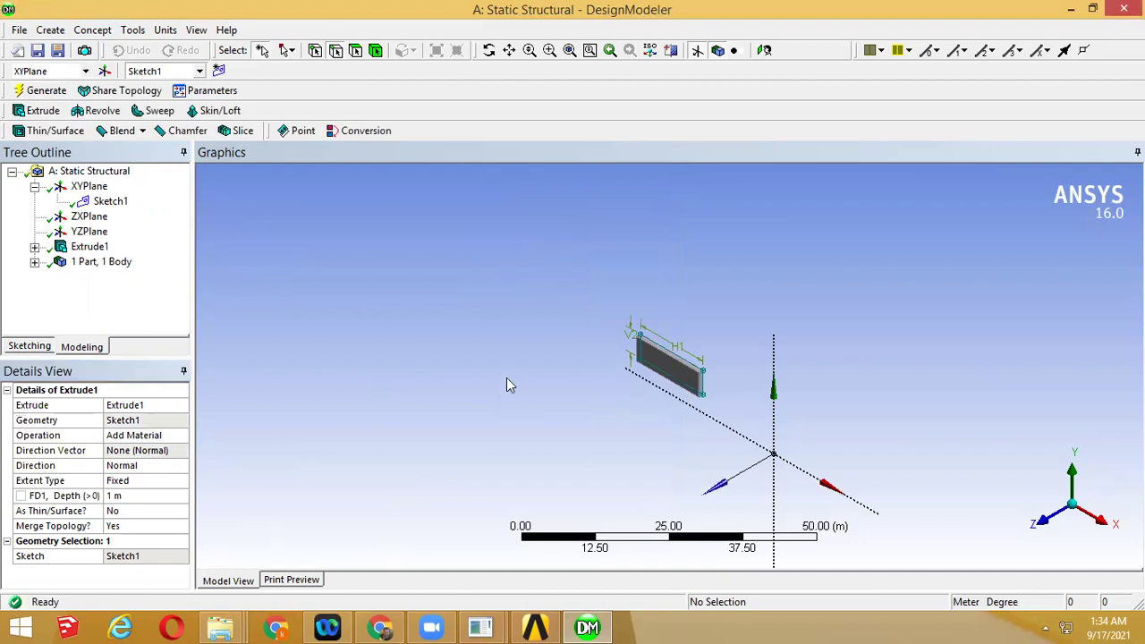
# Zoom and orbit to the plate's front face and inspect Extrude1 in the tree
pyautogui.moveTo(602, 435); pyautogui.dragTo(606, 422, button='middle')
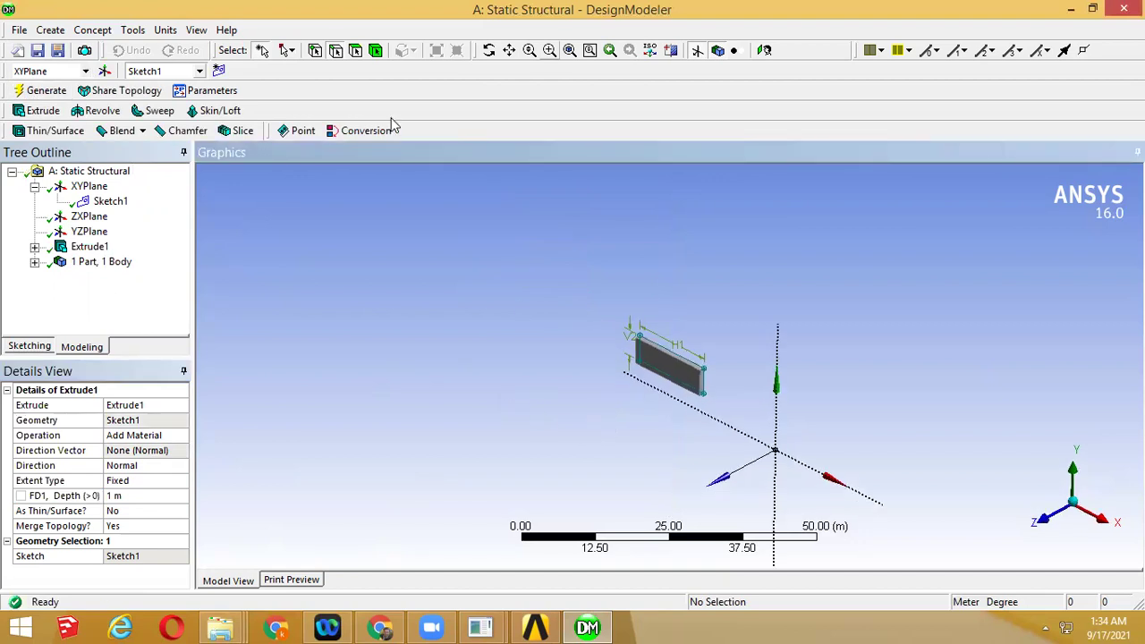
pyautogui.click(549, 50)
pyautogui.moveTo(626, 322); pyautogui.dragTo(731, 393)
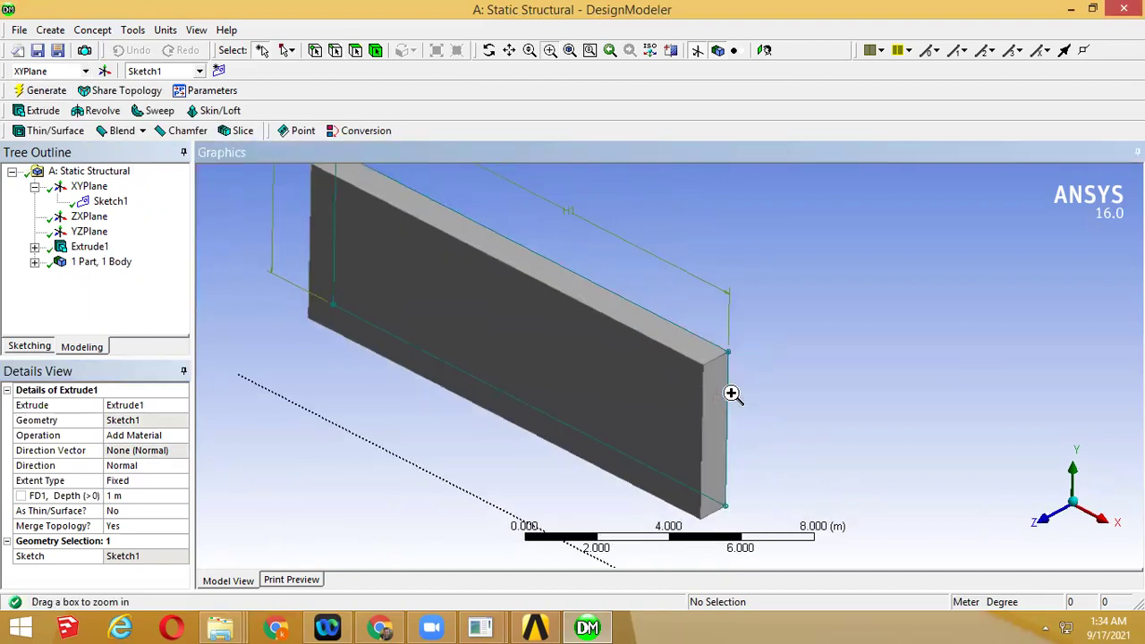
pyautogui.scroll(-3, 732, 394)
pyautogui.moveTo(710, 408); pyautogui.dragTo(632, 376, button='middle')
pyautogui.moveTo(669, 428); pyautogui.dragTo(642, 435, button='middle')
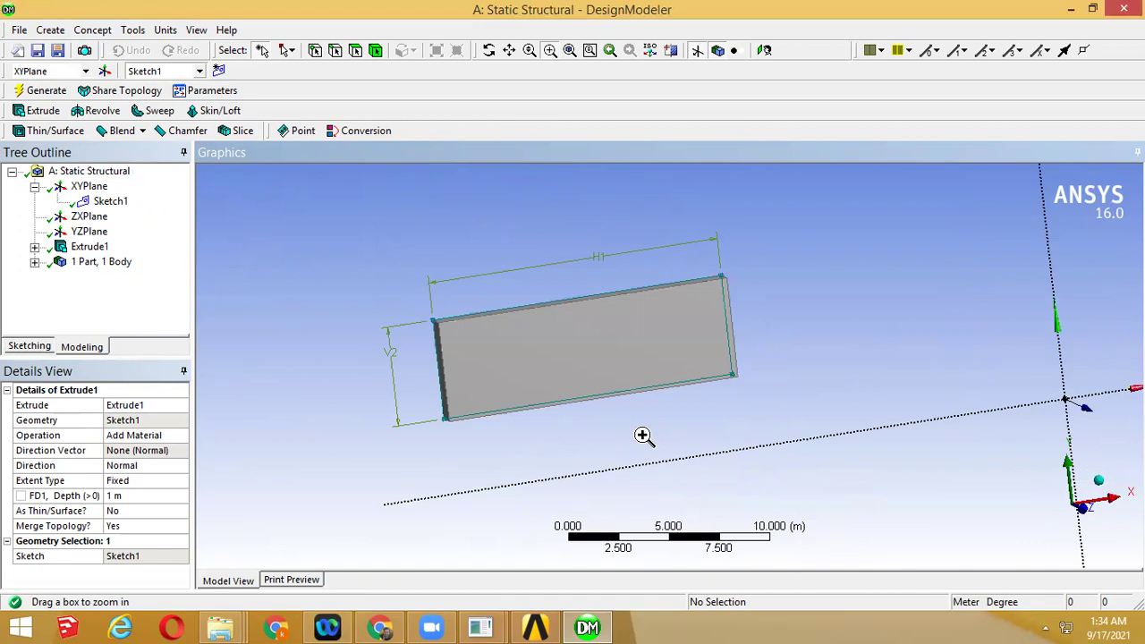
pyautogui.click(34, 247)
pyautogui.click(90, 247)
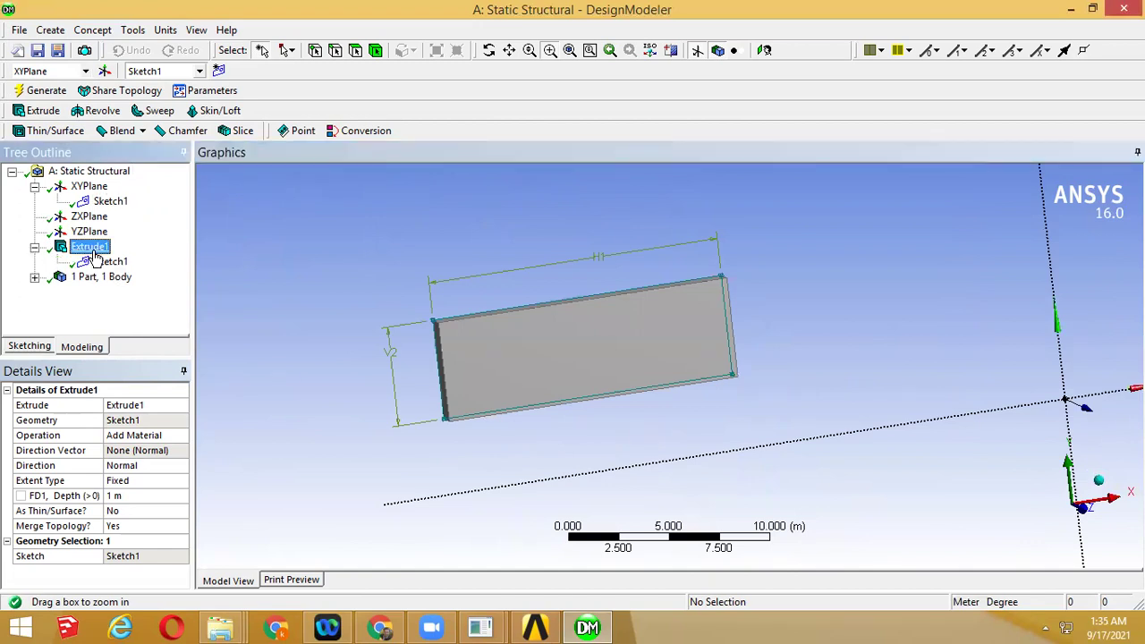
pyautogui.click(33, 278)
pyautogui.click(33, 278)
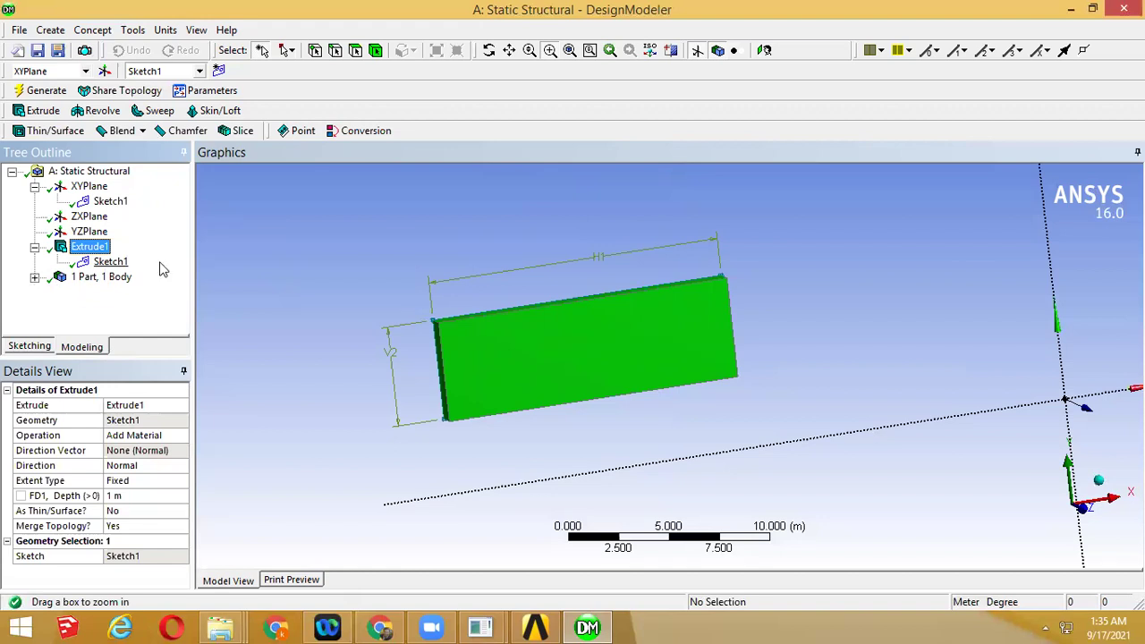
# Edit Sketch1 viewed face-on along +Z, zoomed on the rectangle, and bring the manual back
pyautogui.click(30, 346)
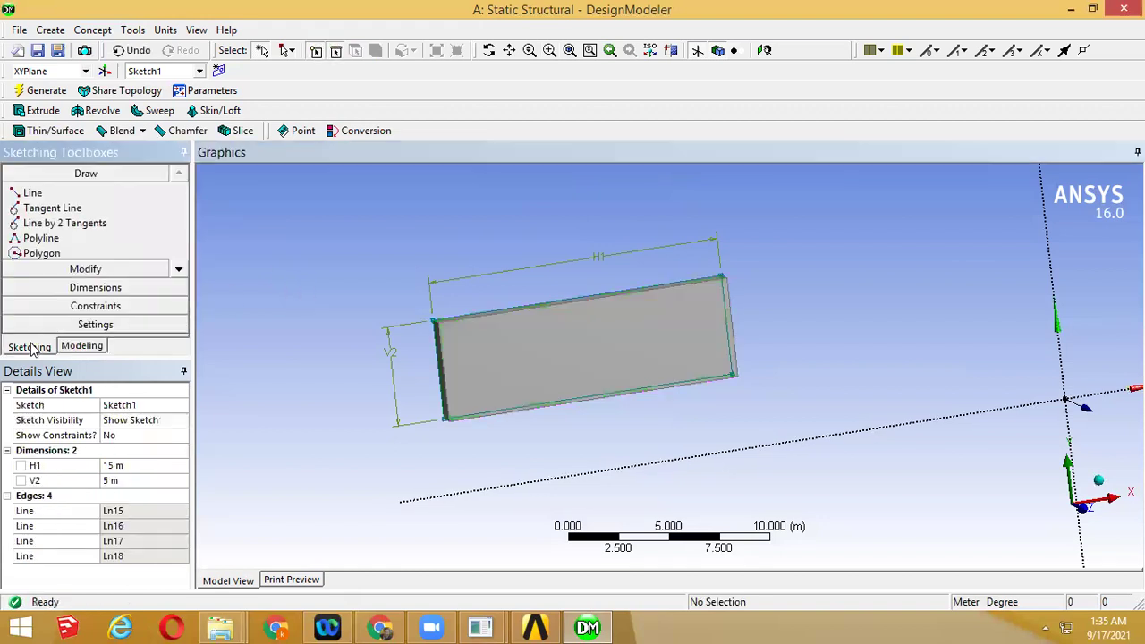
pyautogui.click(1074, 507)
pyautogui.click(549, 51)
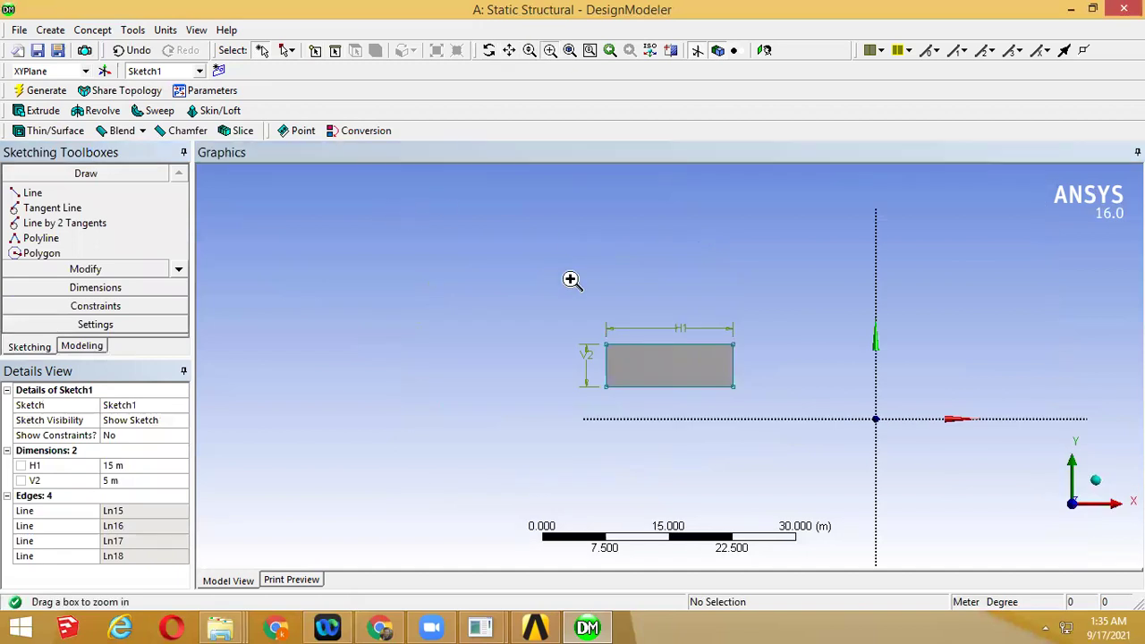
pyautogui.moveTo(570, 278); pyautogui.dragTo(787, 443)
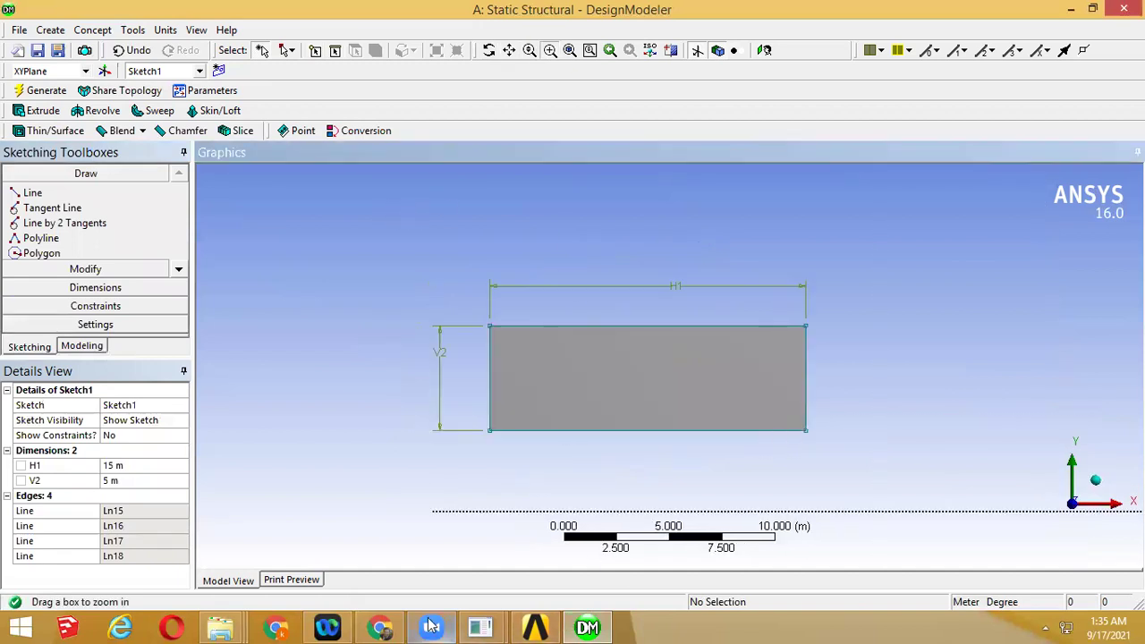
pyautogui.click(380, 627)
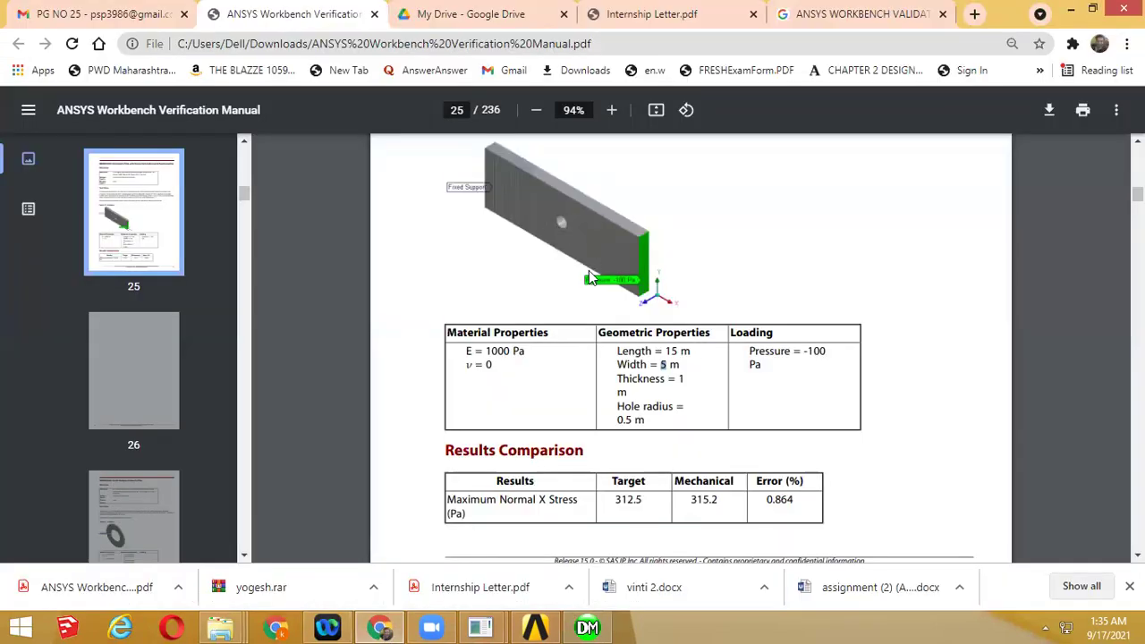
# Highlight the manual's 0.5 m hole radius, then return to DesignModeler zoomed on the plate
pyautogui.scroll(1, 568, 250)
pyautogui.scroll(1, 568, 250)
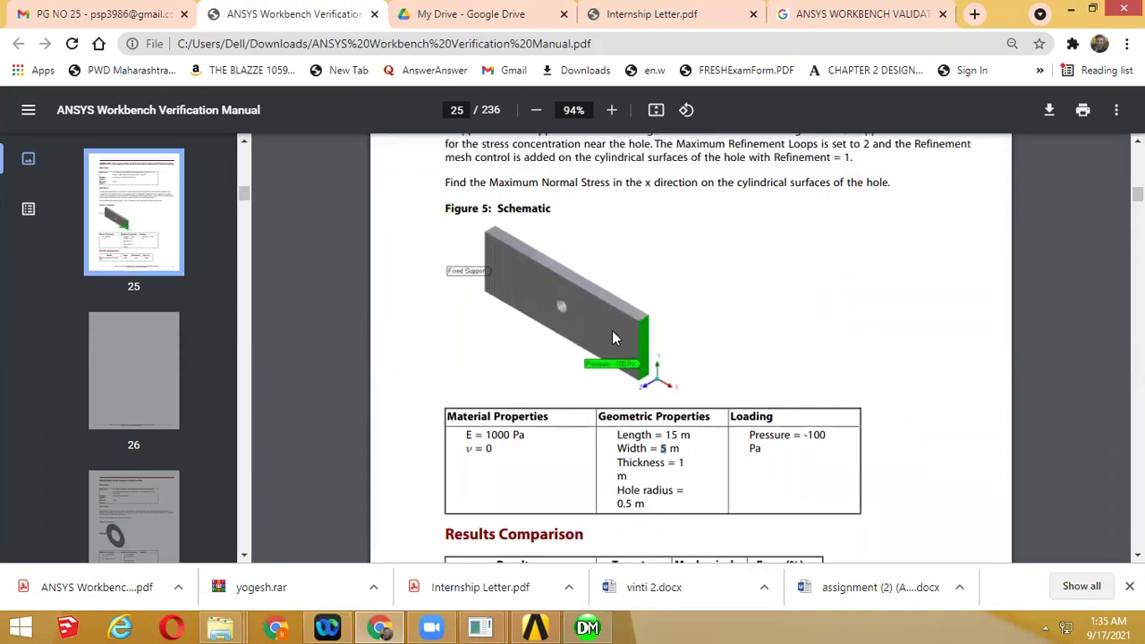
pyautogui.scroll(-3, 626, 357)
pyautogui.moveTo(648, 252); pyautogui.dragTo(622, 253)
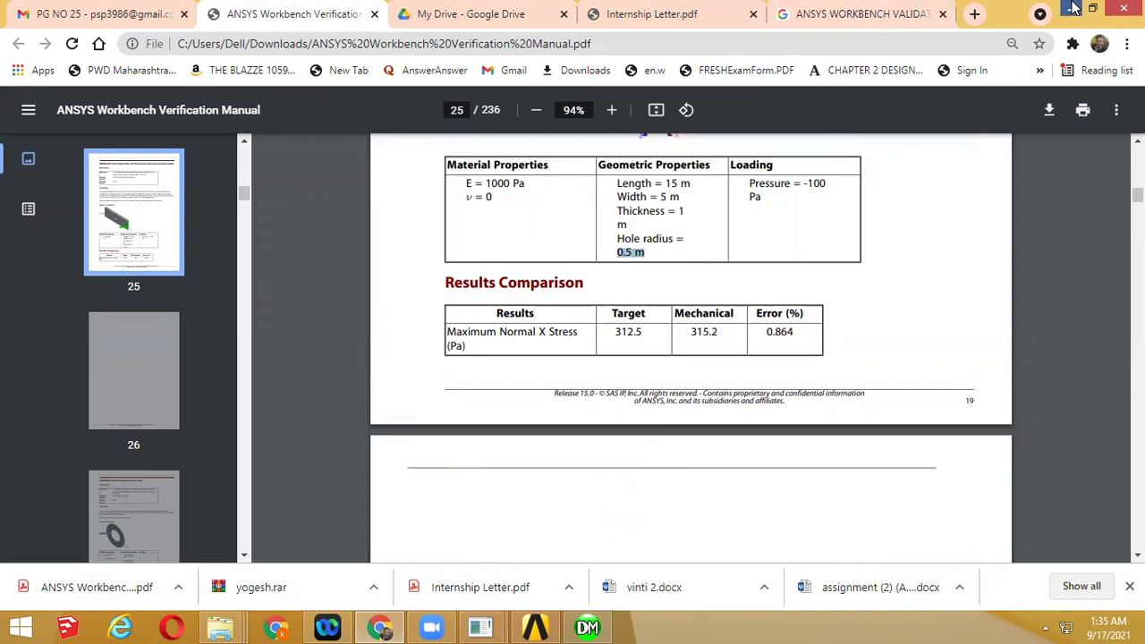
pyautogui.click(1071, 8)
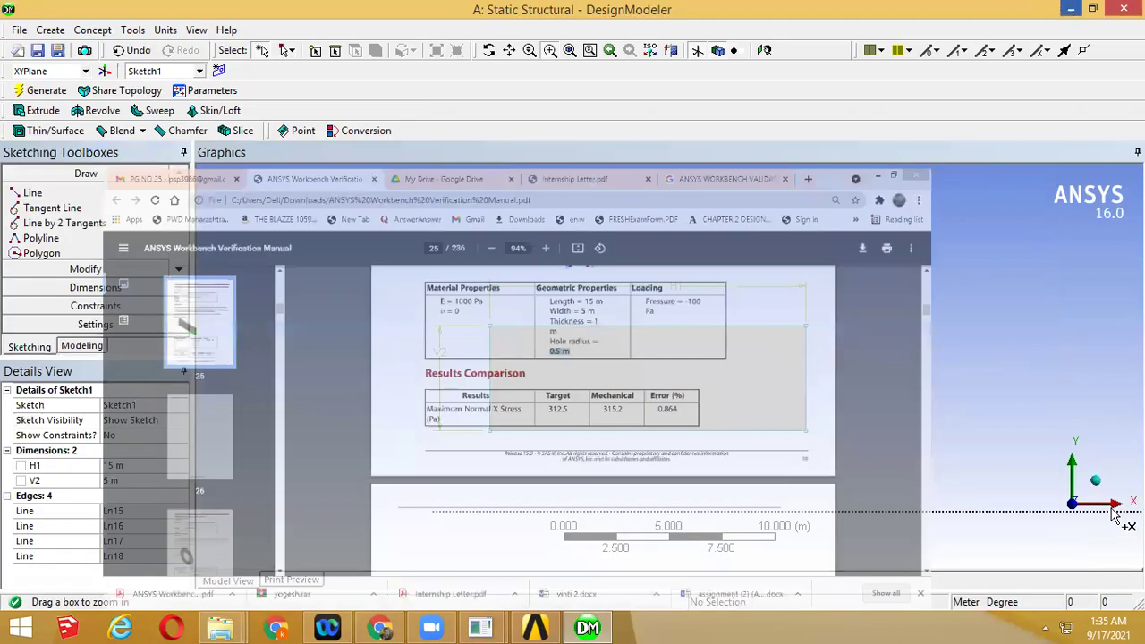
pyautogui.moveTo(573, 329); pyautogui.dragTo(736, 409)
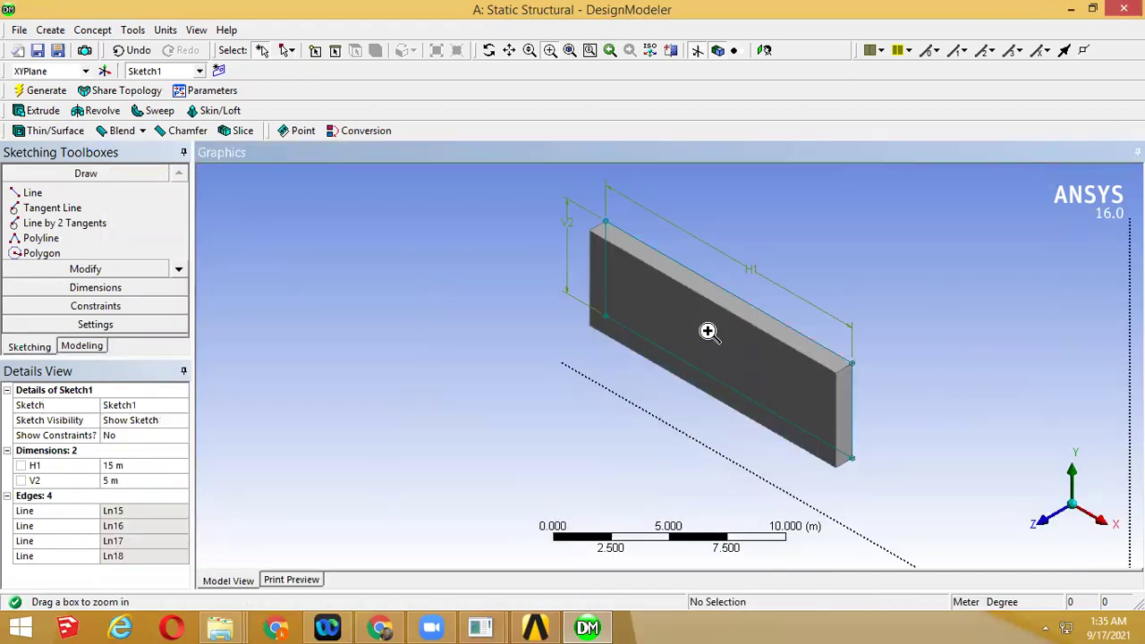
# Return to modeling mode and start a new construction plane, orbiting around the plate
pyautogui.click(81, 346)
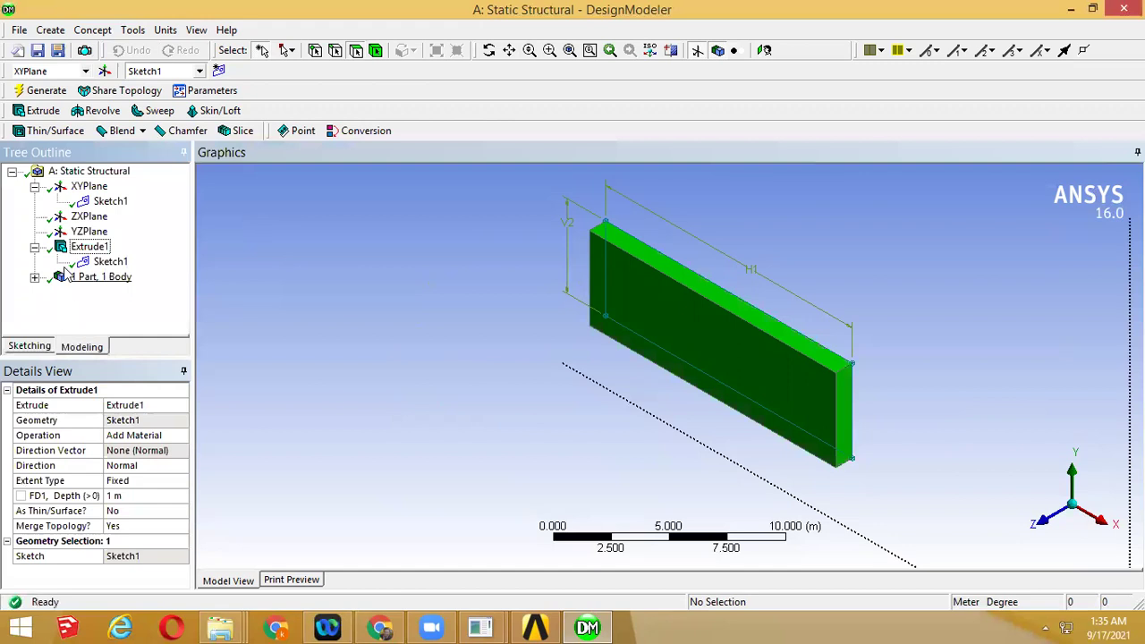
pyautogui.click(104, 73)
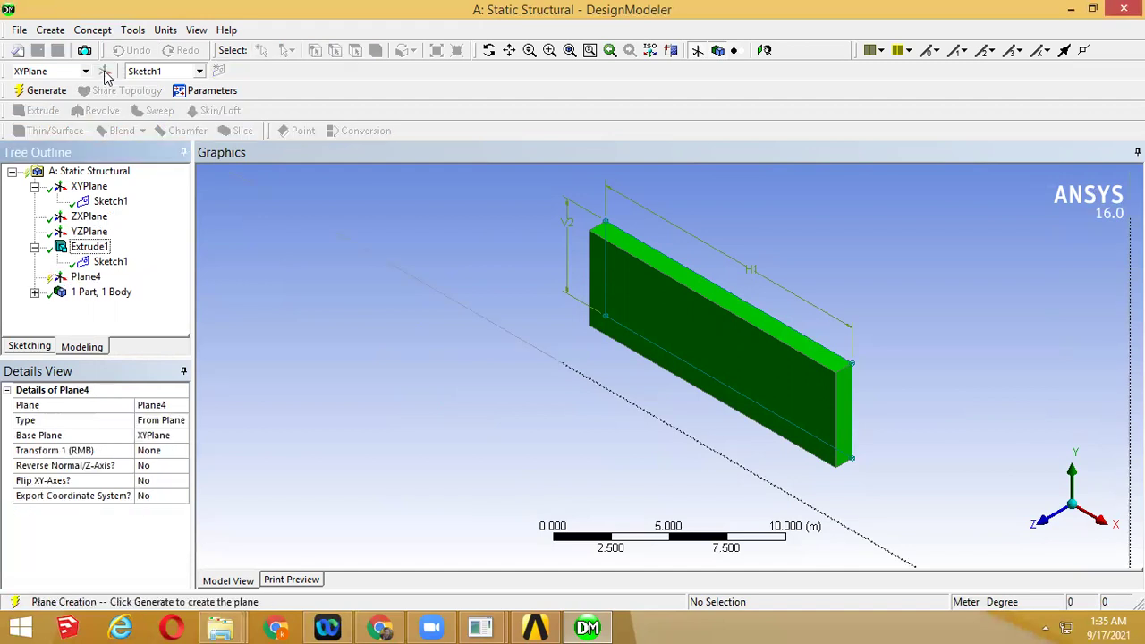
pyautogui.moveTo(454, 464); pyautogui.dragTo(716, 359, button='middle')
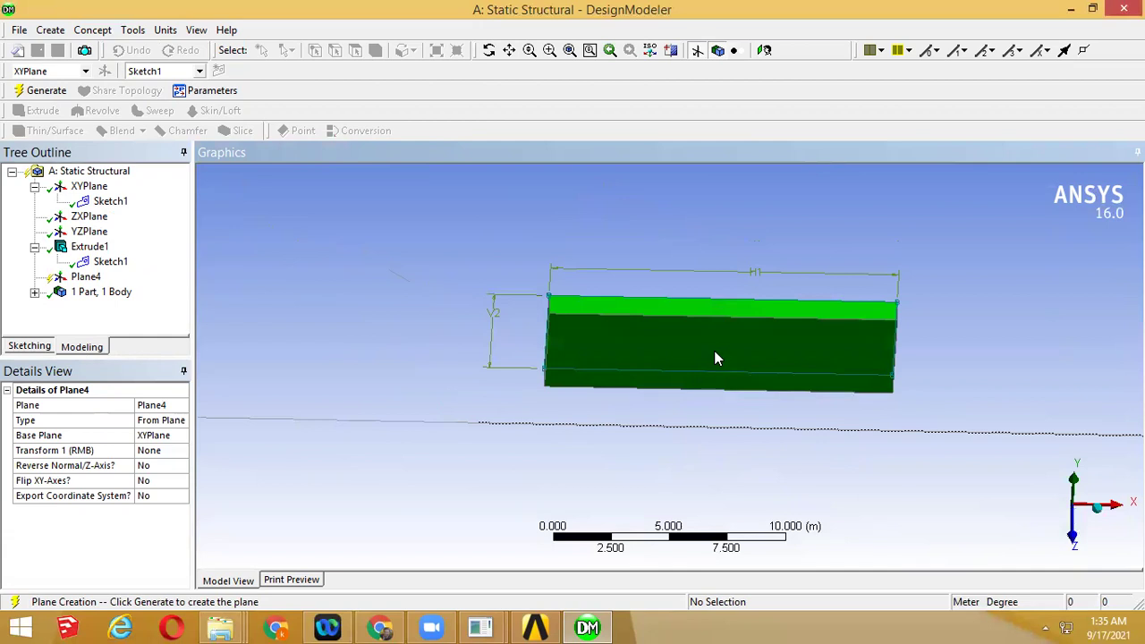
pyautogui.moveTo(713, 406); pyautogui.dragTo(743, 366, button='middle')
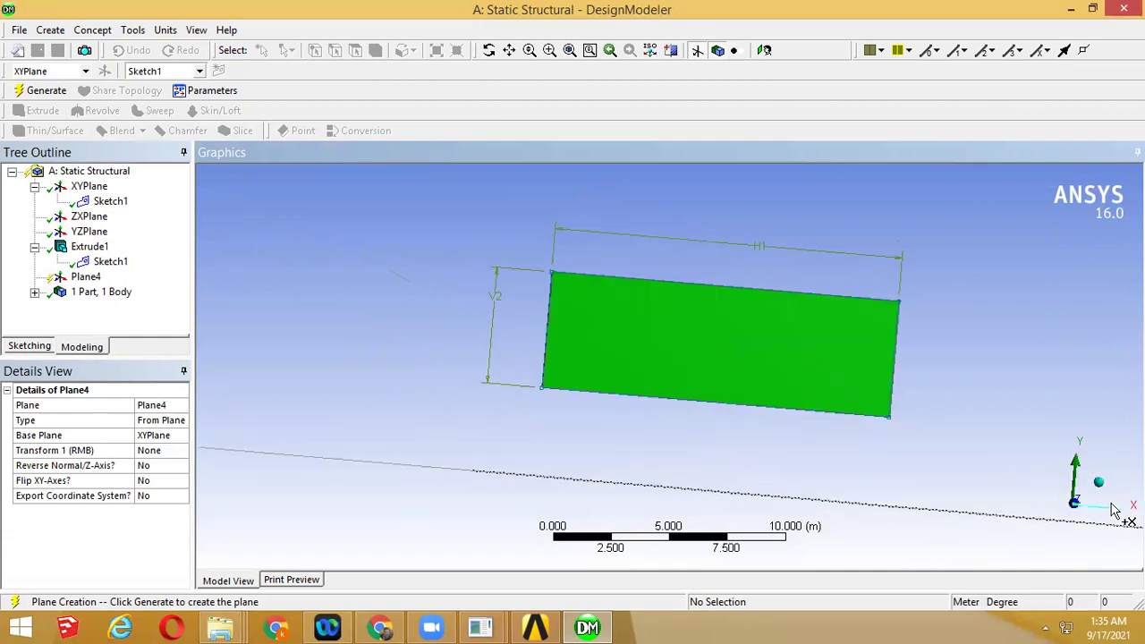
pyautogui.moveTo(813, 462); pyautogui.dragTo(858, 453, button='middle')
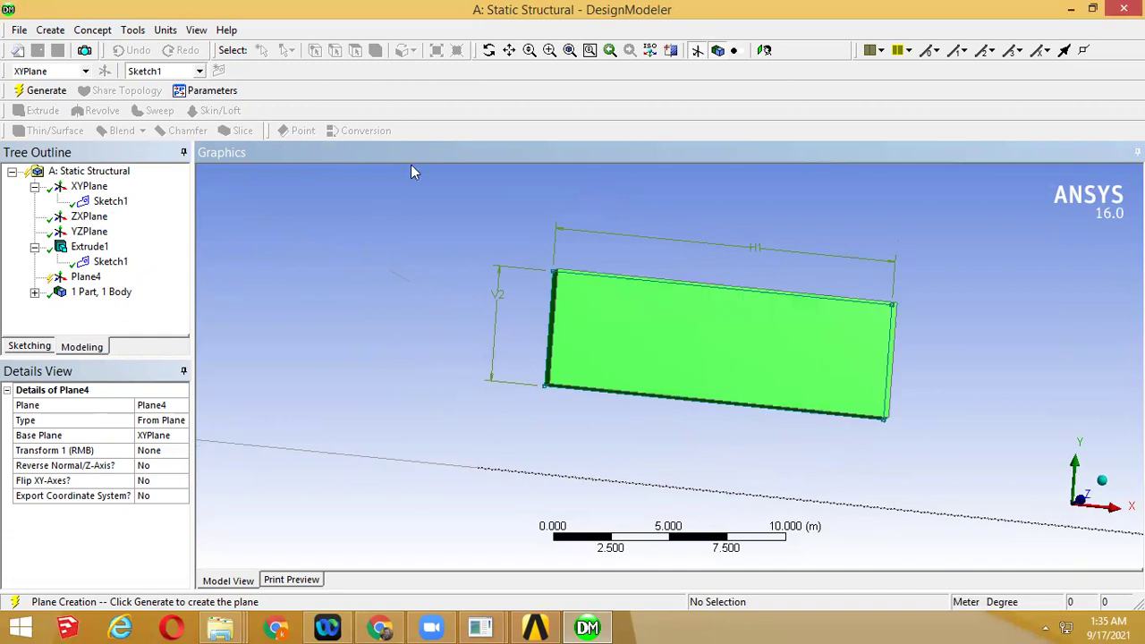
# Set Plane4 to From Face on the plate's 75 m² face and generate it
pyautogui.click(150, 420)
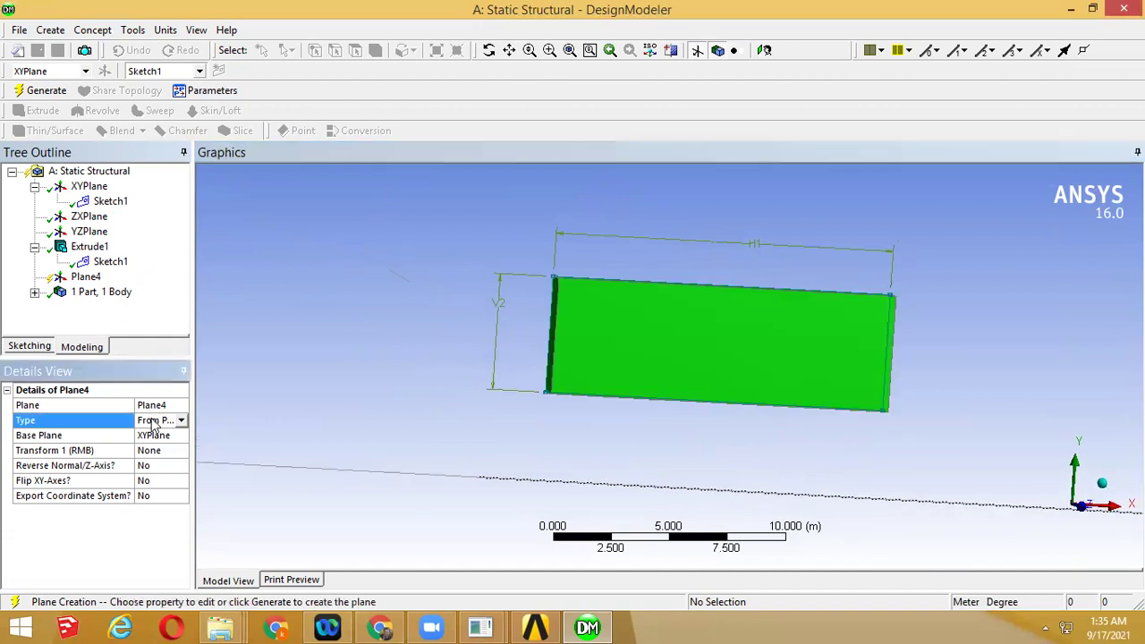
pyautogui.moveTo(134, 407); pyautogui.dragTo(96, 402)
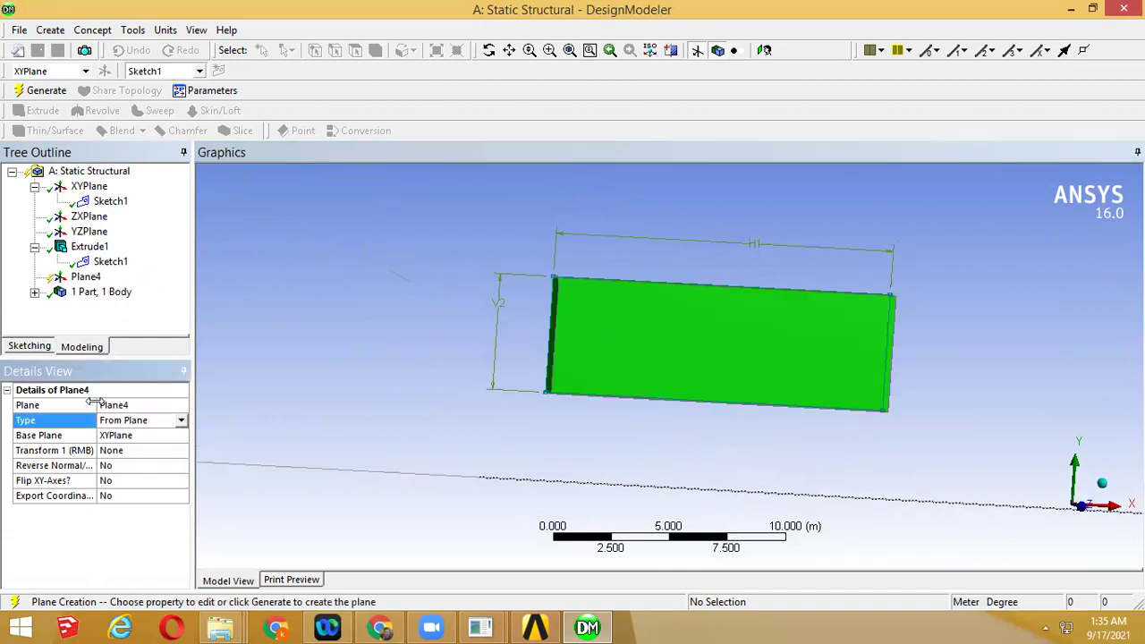
pyautogui.click(180, 420)
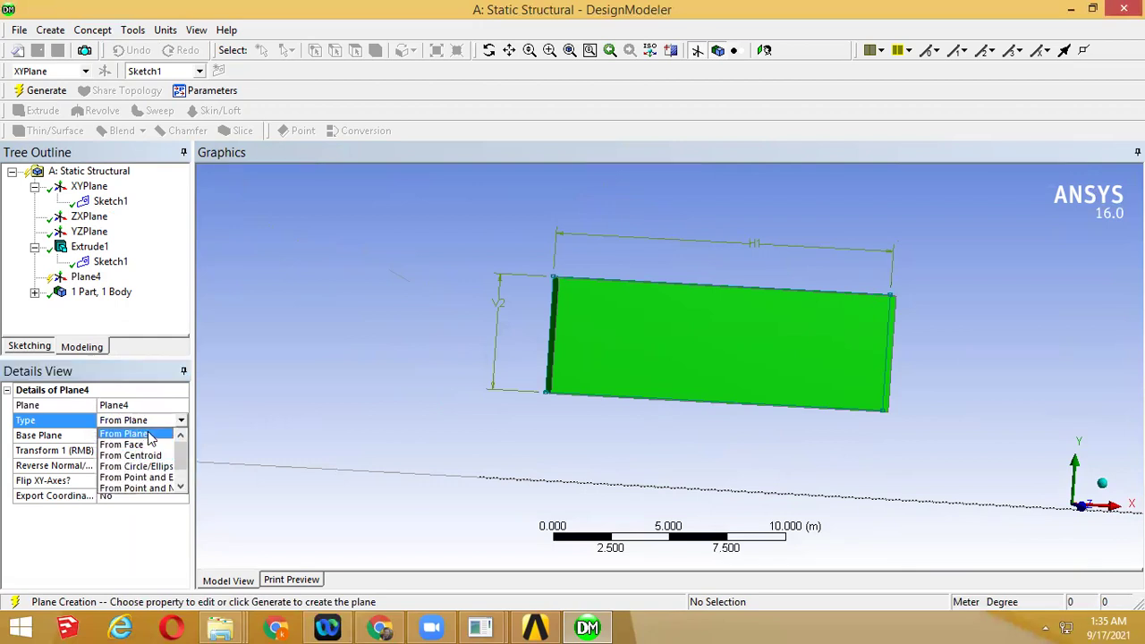
pyautogui.click(150, 444)
pyautogui.click(131, 453)
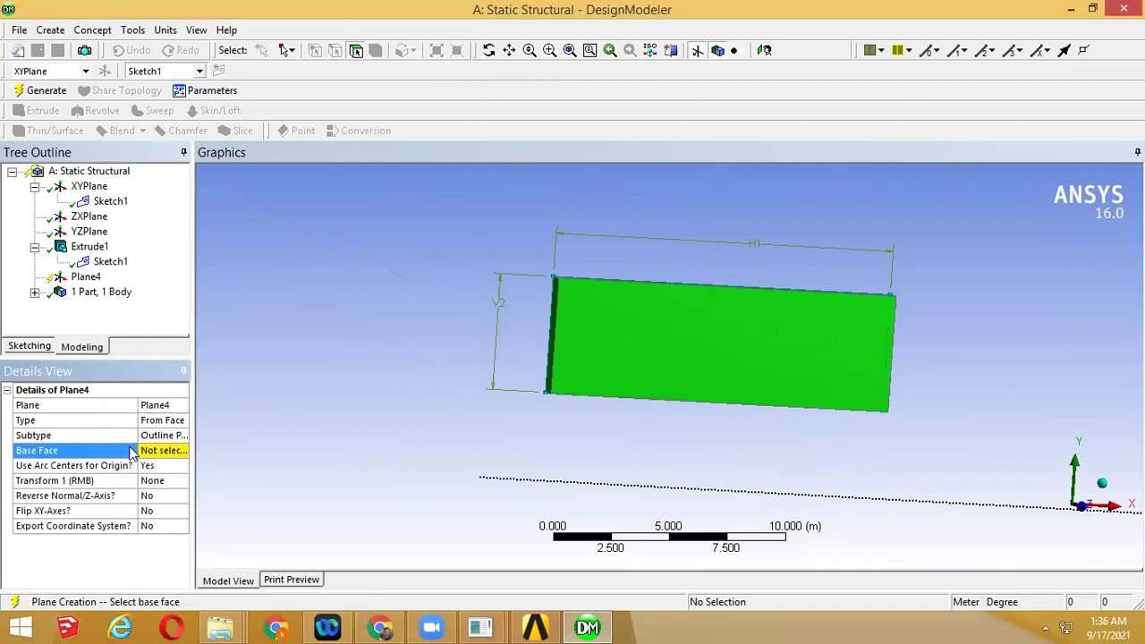
pyautogui.moveTo(136, 444); pyautogui.dragTo(121, 440)
pyautogui.click(135, 449)
pyautogui.click(653, 348)
pyautogui.moveTo(657, 375); pyautogui.dragTo(721, 358, button='middle')
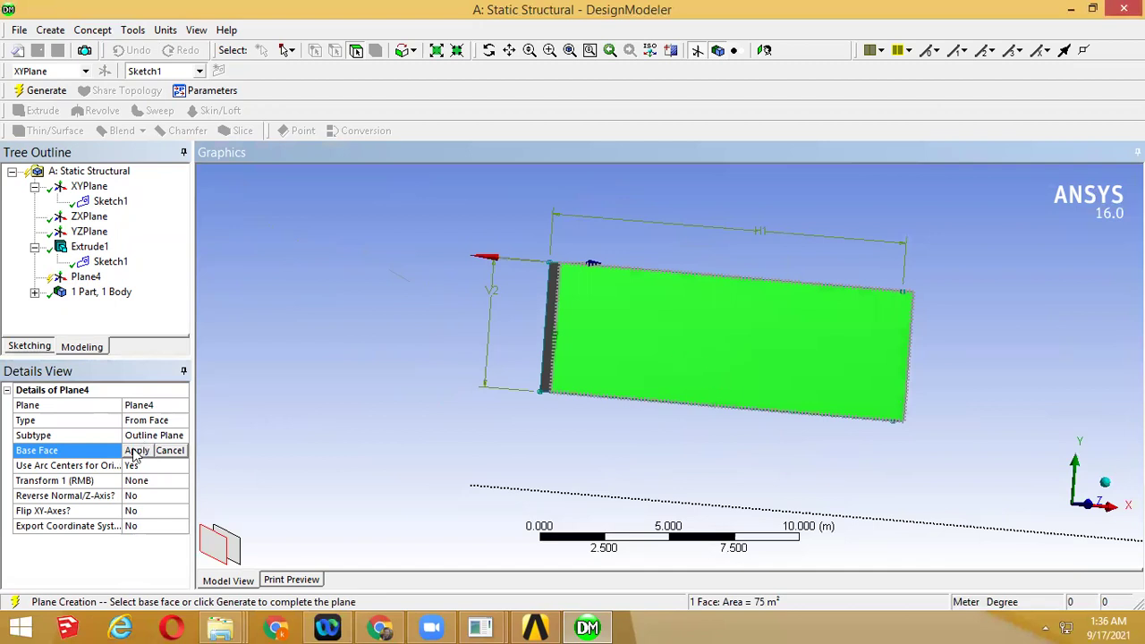
pyautogui.click(42, 90)
pyautogui.moveTo(508, 315); pyautogui.dragTo(398, 282, button='middle')
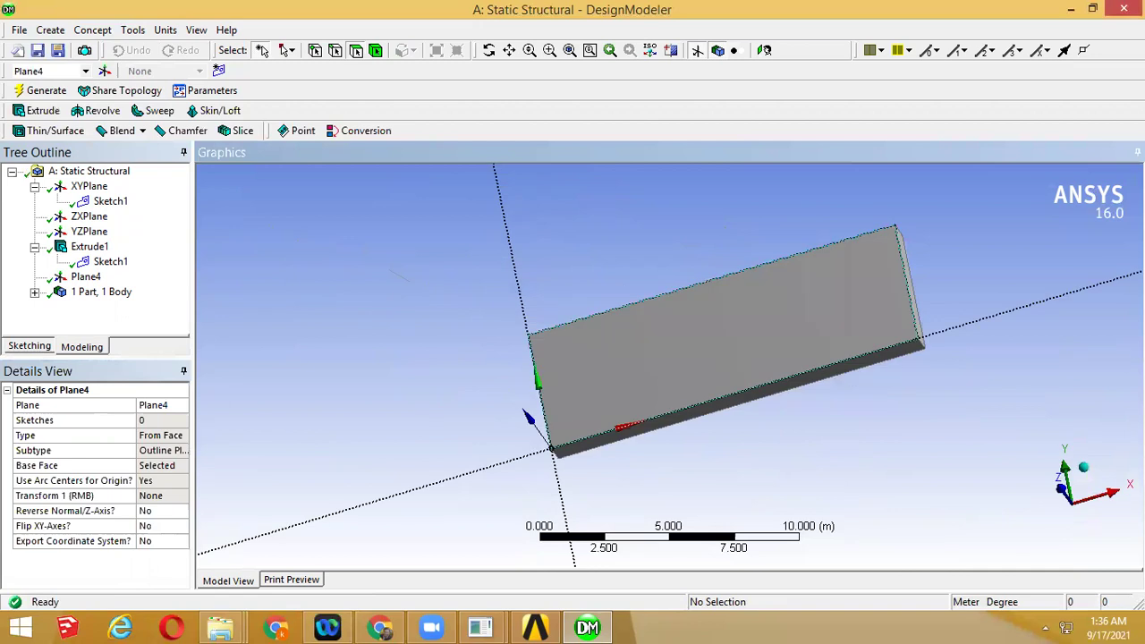
pyautogui.click(1065, 502)
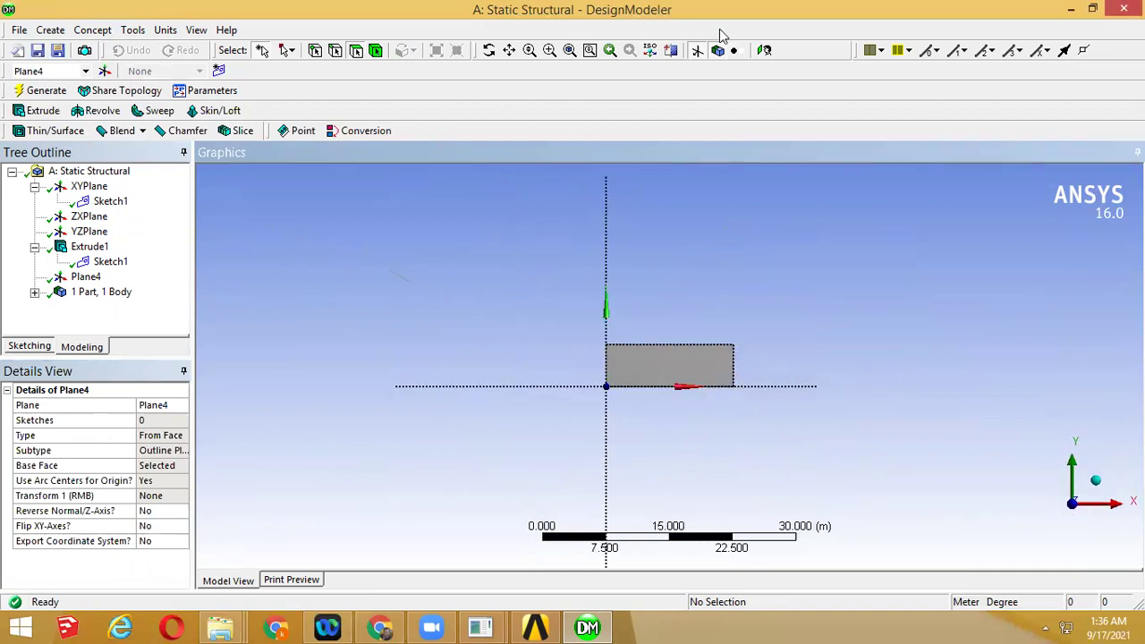
# Zoom onto the plate face and switch to sketching on Plane4
pyautogui.click(550, 51)
pyautogui.moveTo(556, 278); pyautogui.dragTo(775, 413)
pyautogui.scroll(-10, 770, 374)
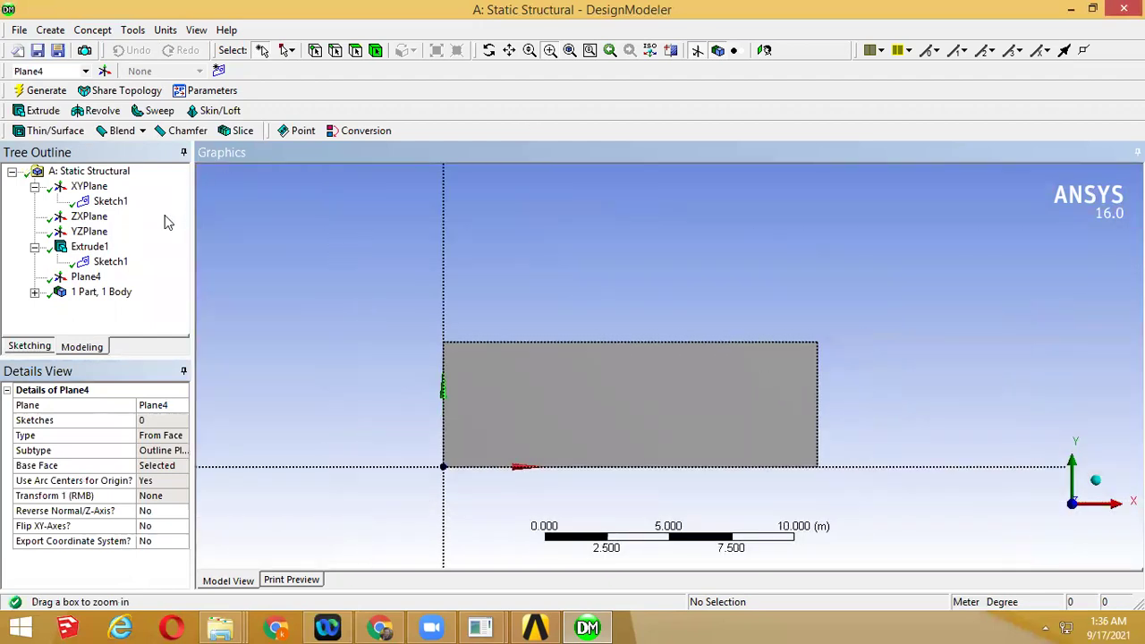
pyautogui.click(99, 309)
pyautogui.moveTo(334, 360)
pyautogui.mouseDown(button='middle')
pyautogui.moveTo(354, 376)
pyautogui.moveTo(350, 357)
pyautogui.moveTo(326, 362)
pyautogui.mouseUp(button='middle')
pyautogui.click(29, 346)
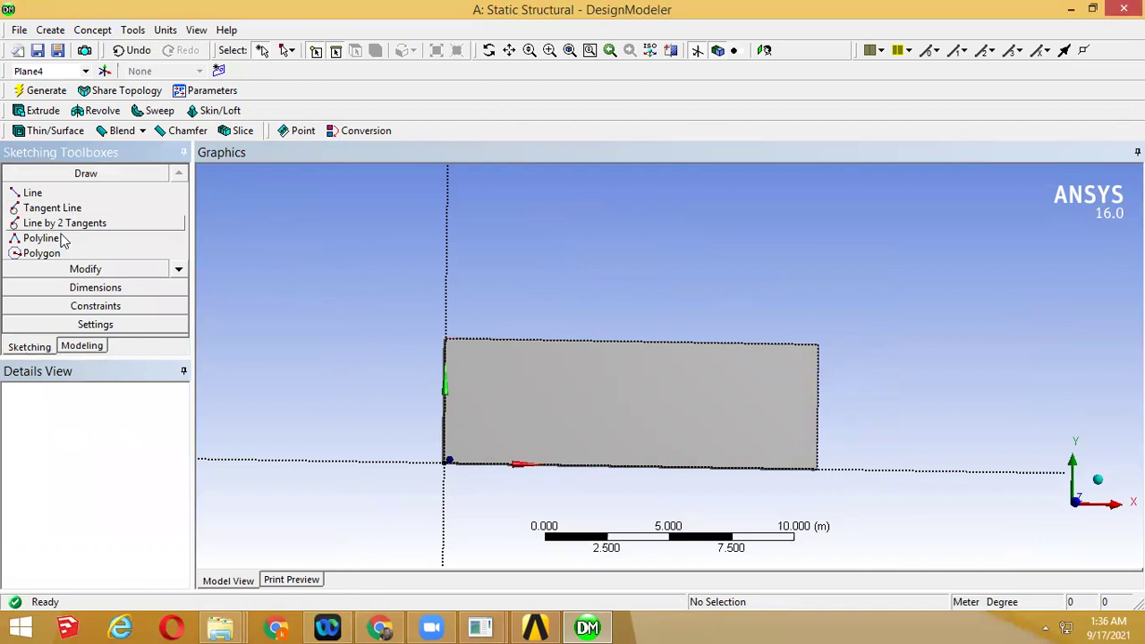
# Draw test hexagons on the plate, then undo them all
pyautogui.click(42, 253)
pyautogui.click(357, 306)
pyautogui.click(976, 367)
pyautogui.click(837, 351)
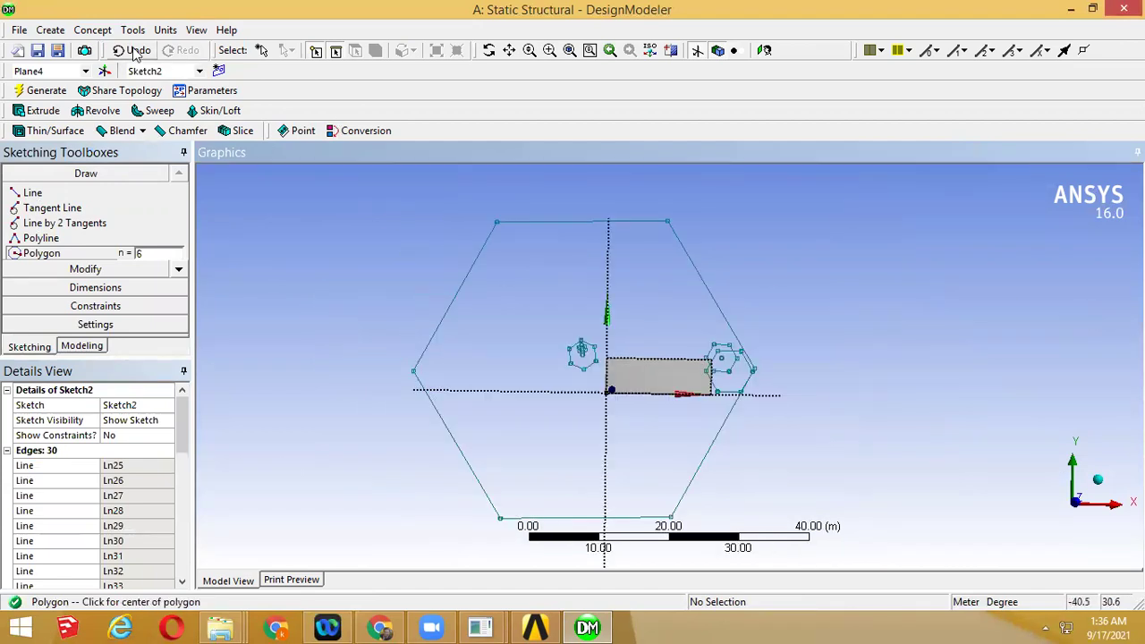
pyautogui.click(134, 52)
pyautogui.click(134, 52)
pyautogui.click(134, 52)
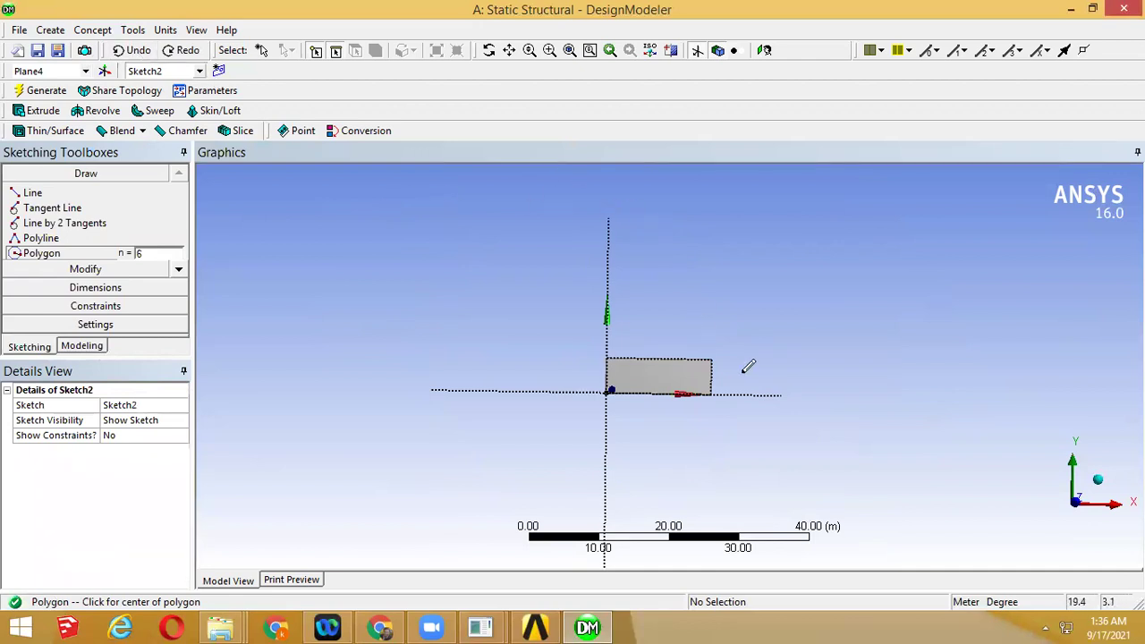
# Draw a small circle, Cr55, inside the plate's rectangle on Sketch2
pyautogui.scroll(1, 1082, 510)
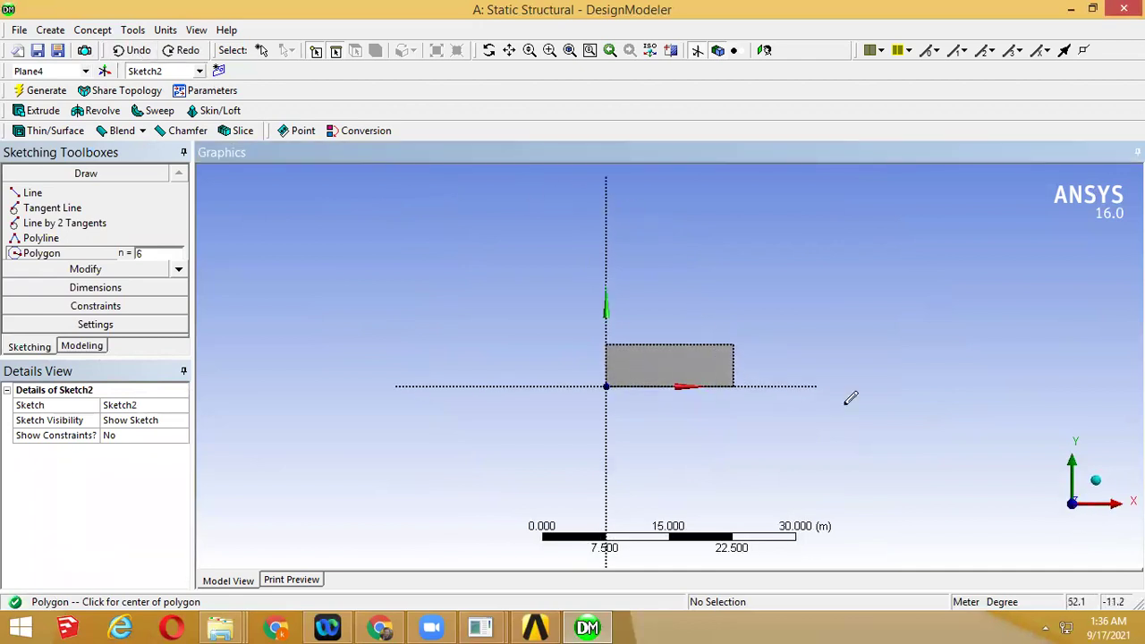
pyautogui.click(179, 269)
pyautogui.click(179, 270)
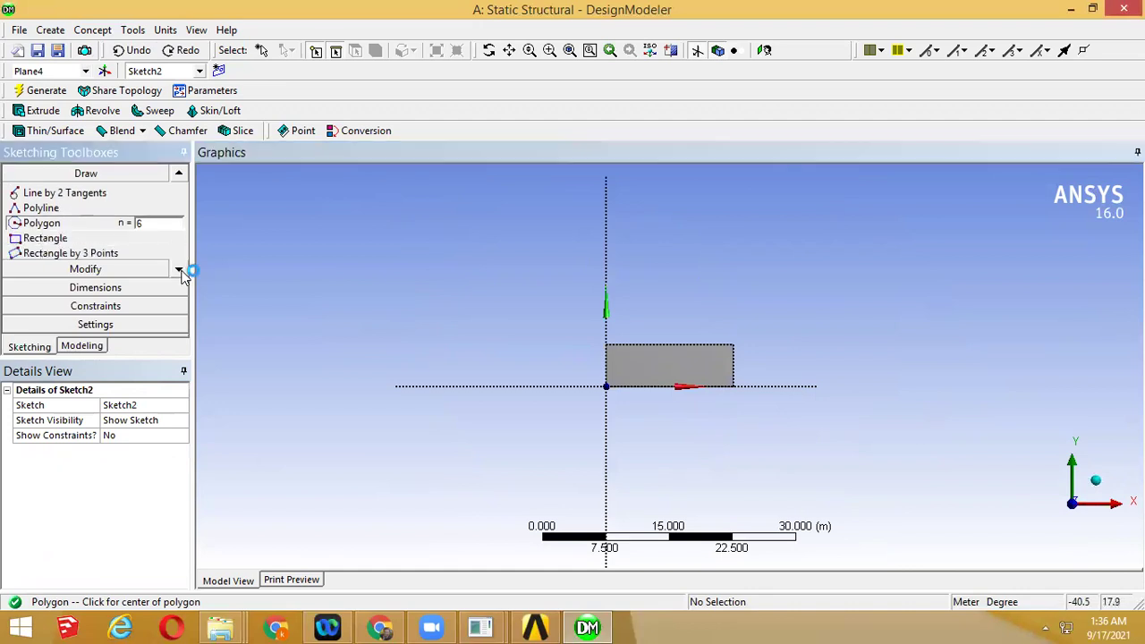
pyautogui.click(179, 269)
pyautogui.click(182, 175)
pyautogui.click(182, 175)
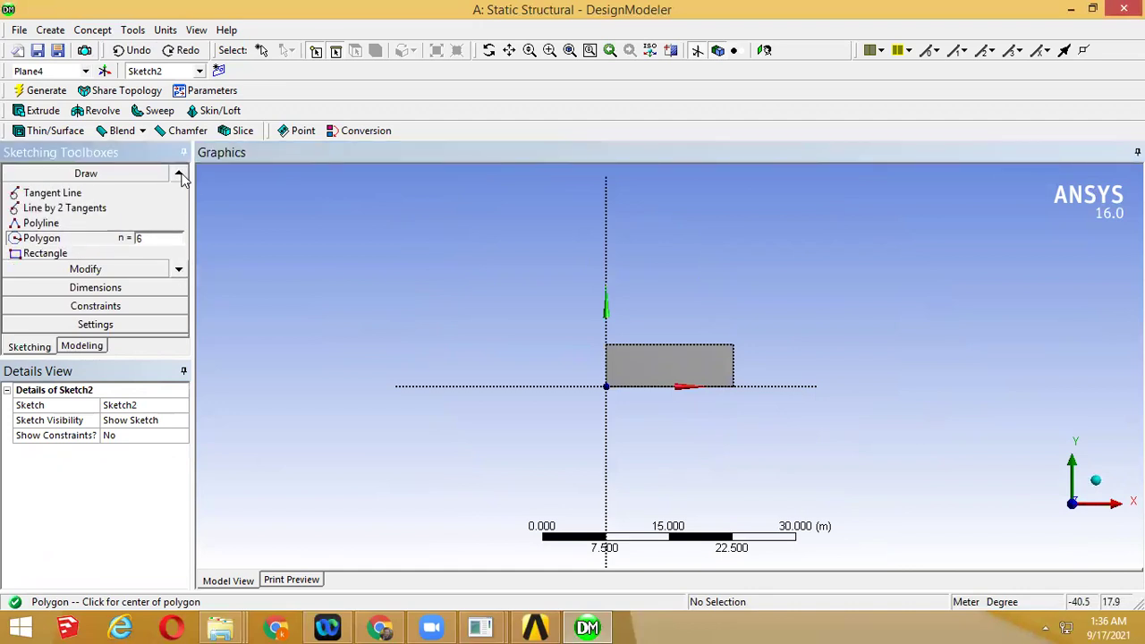
pyautogui.click(182, 176)
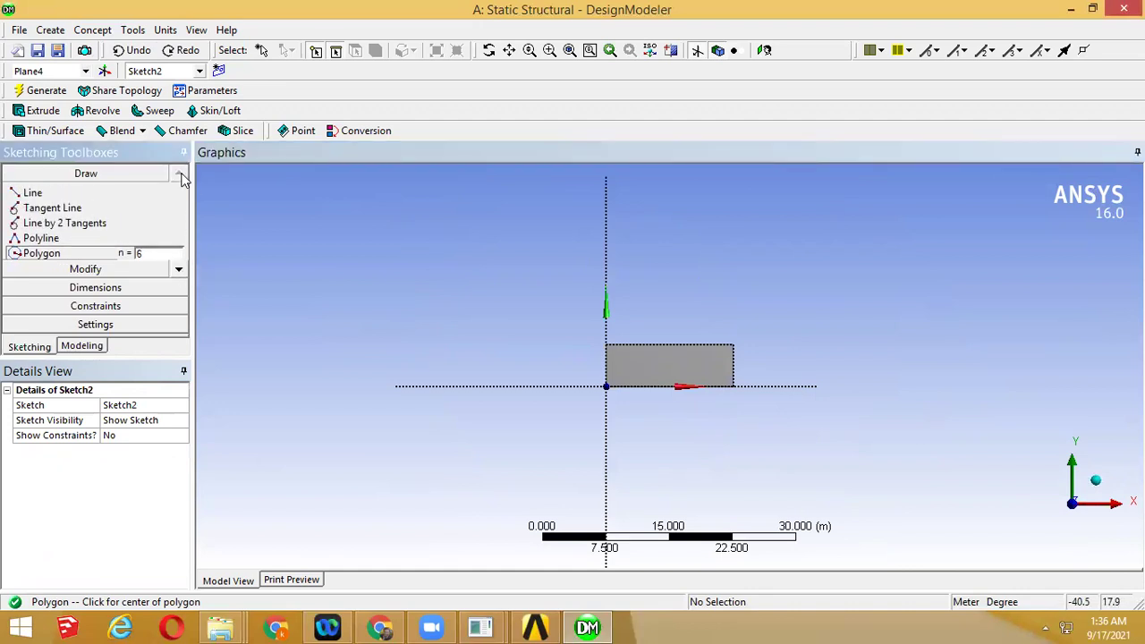
pyautogui.click(180, 270)
pyautogui.click(180, 270)
pyautogui.click(179, 270)
pyautogui.click(180, 270)
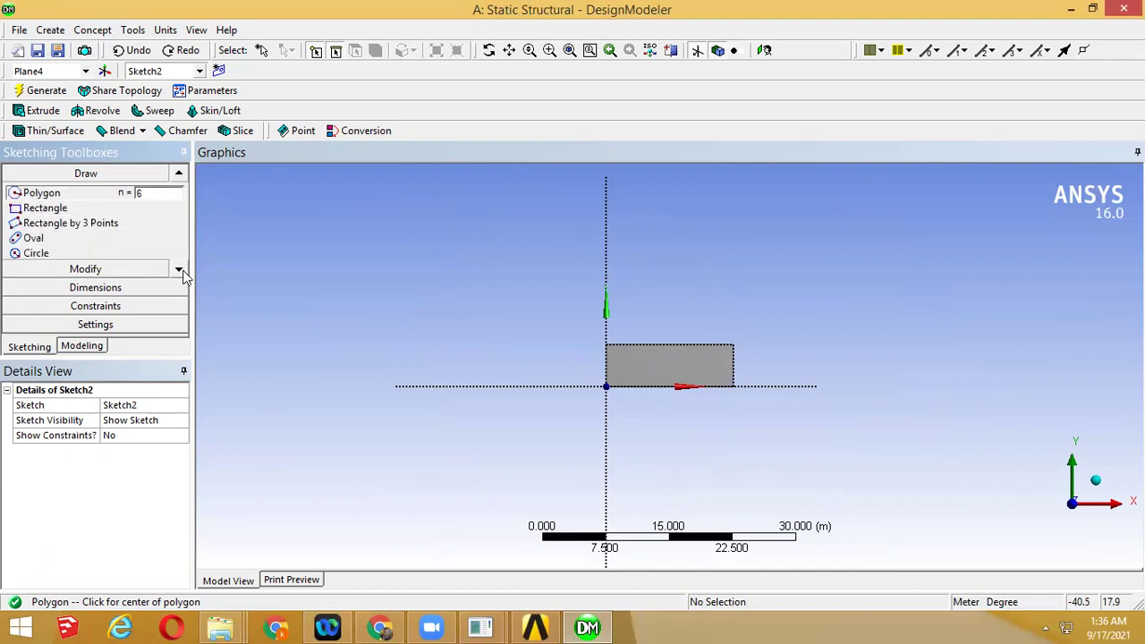
pyautogui.click(83, 255)
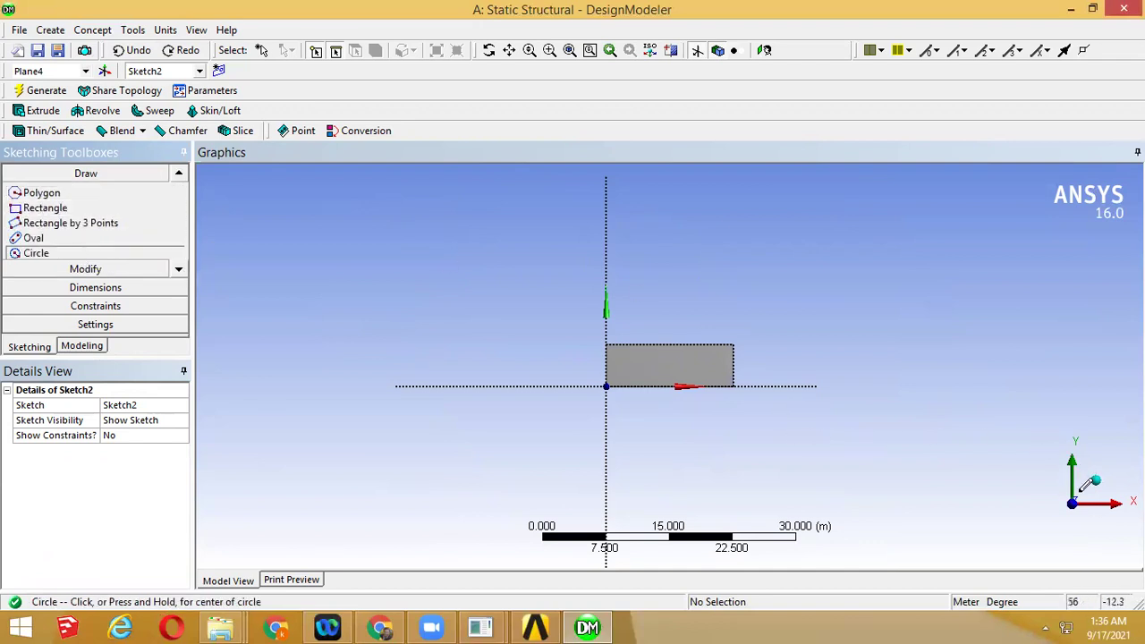
pyautogui.click(670, 362)
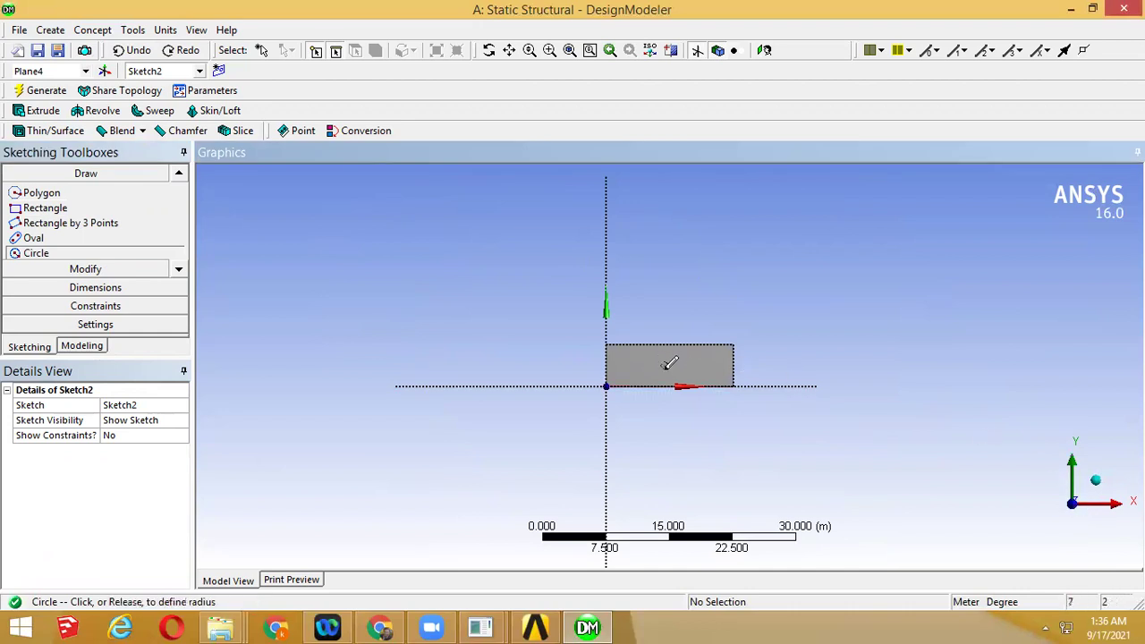
pyautogui.click(670, 366)
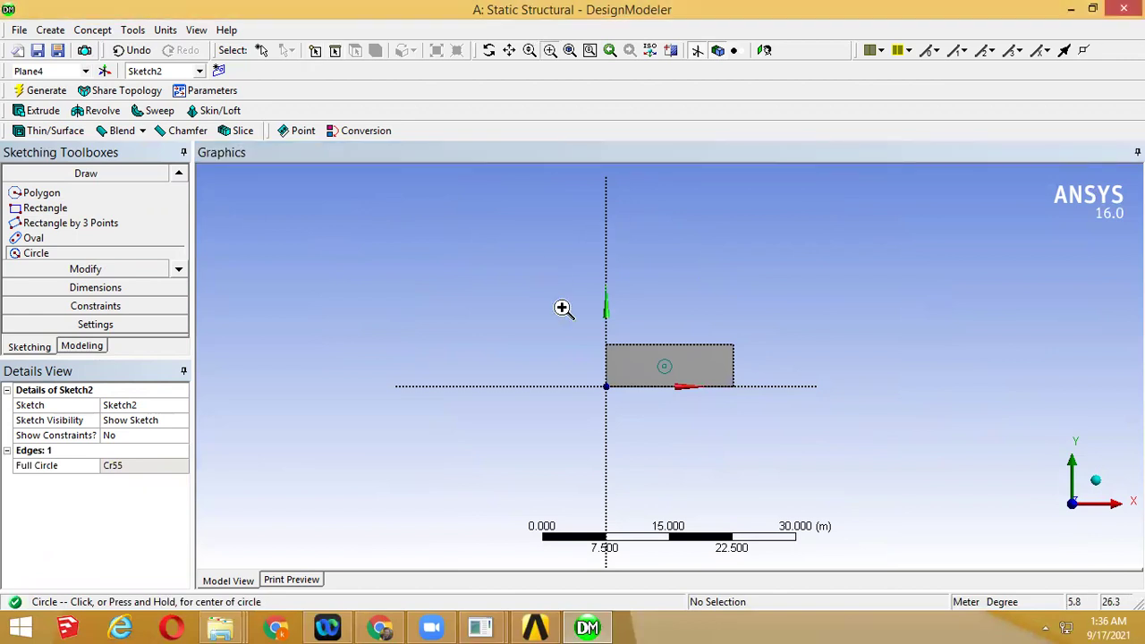
# Place a radius dimension R1 on the circle
pyautogui.scroll(3, 602, 340)
pyautogui.scroll(8, 760, 431)
pyautogui.scroll(-2, 755, 367)
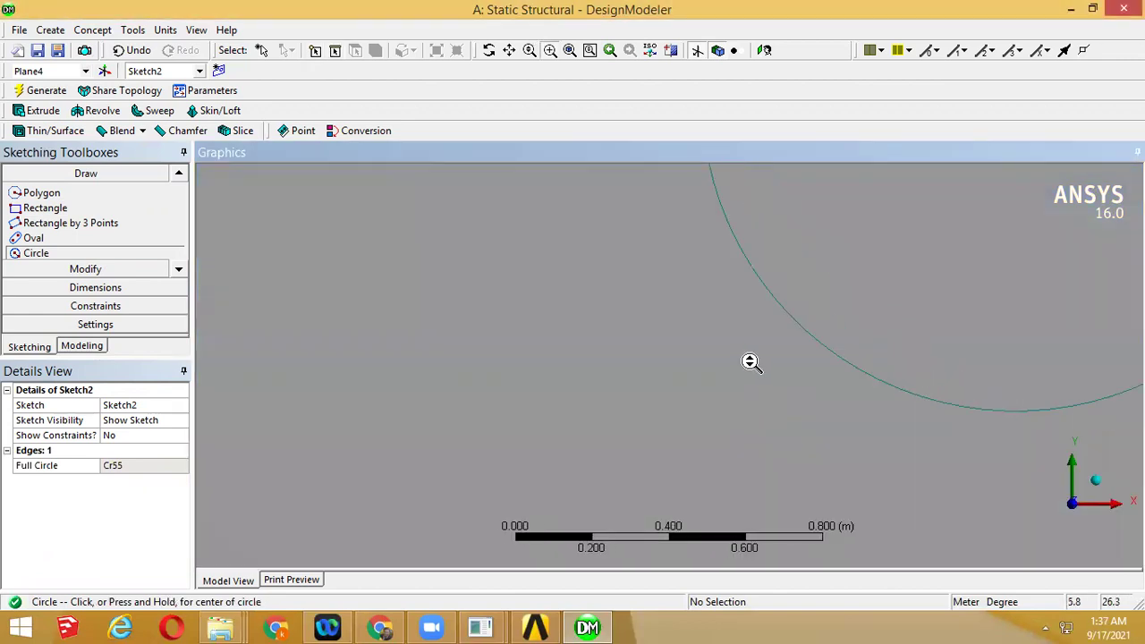
pyautogui.scroll(-7, 751, 361)
pyautogui.click(87, 287)
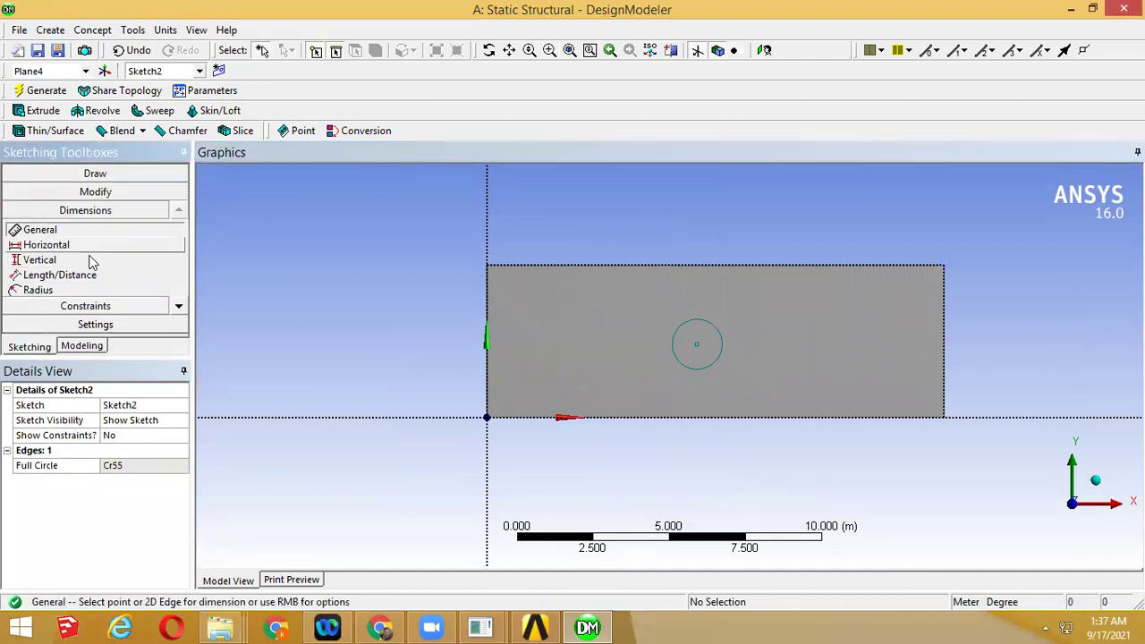
pyautogui.click(38, 290)
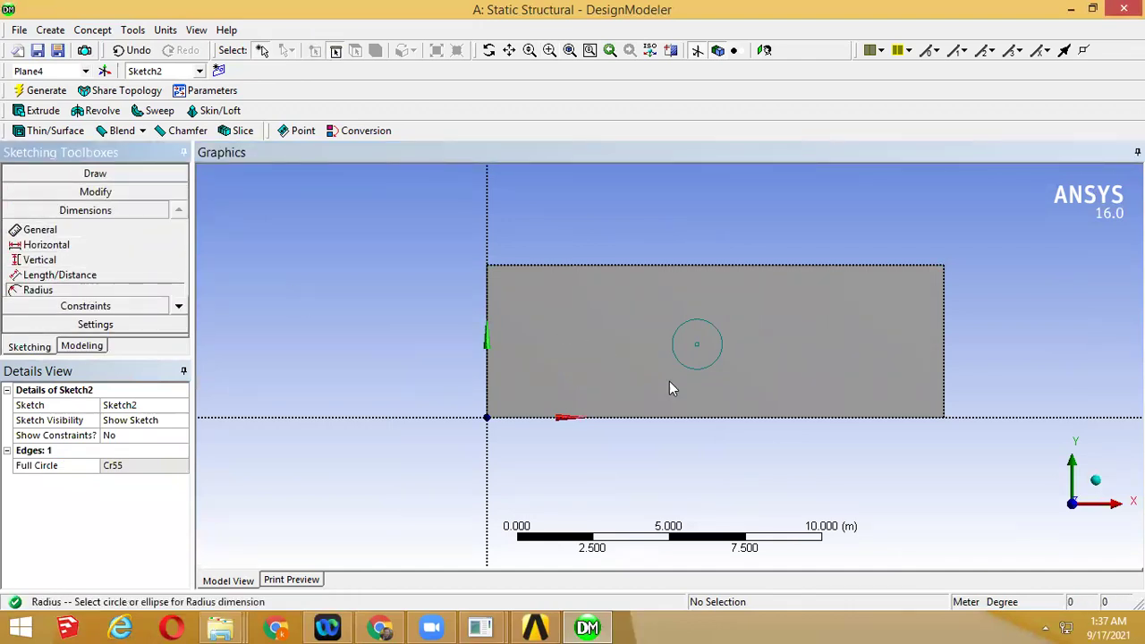
pyautogui.click(706, 319)
pyautogui.click(642, 294)
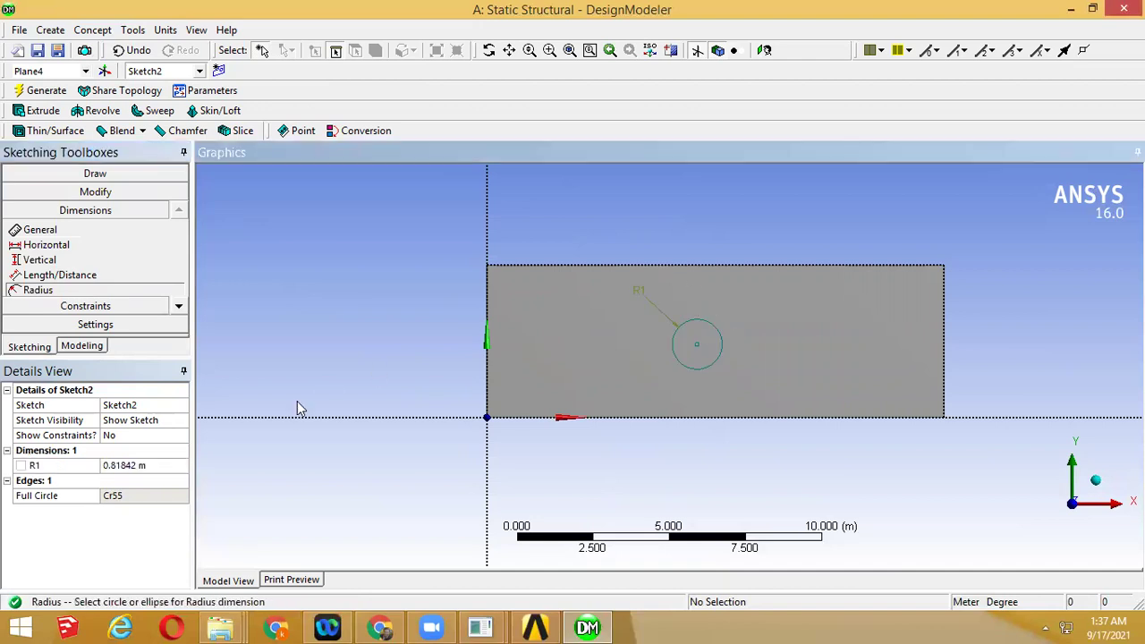
# Set R1 to 0.5 m and orbit to check the sketch
pyautogui.click(167, 463)
pyautogui.write('0.5')
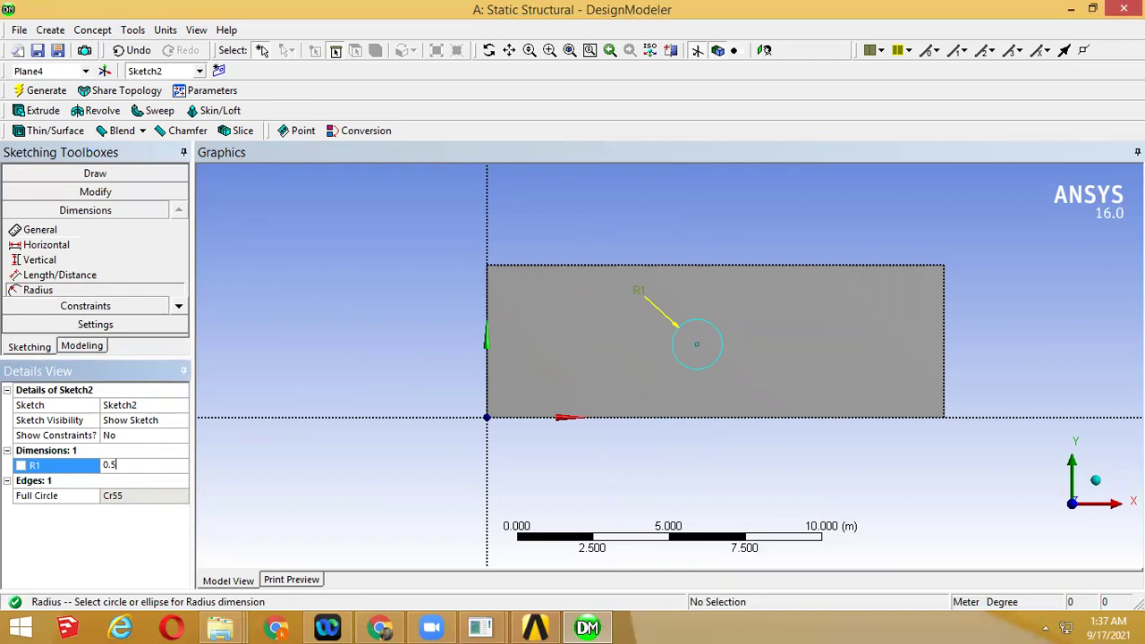
pyautogui.press('Return')
pyautogui.moveTo(746, 303); pyautogui.dragTo(793, 324, button='middle')
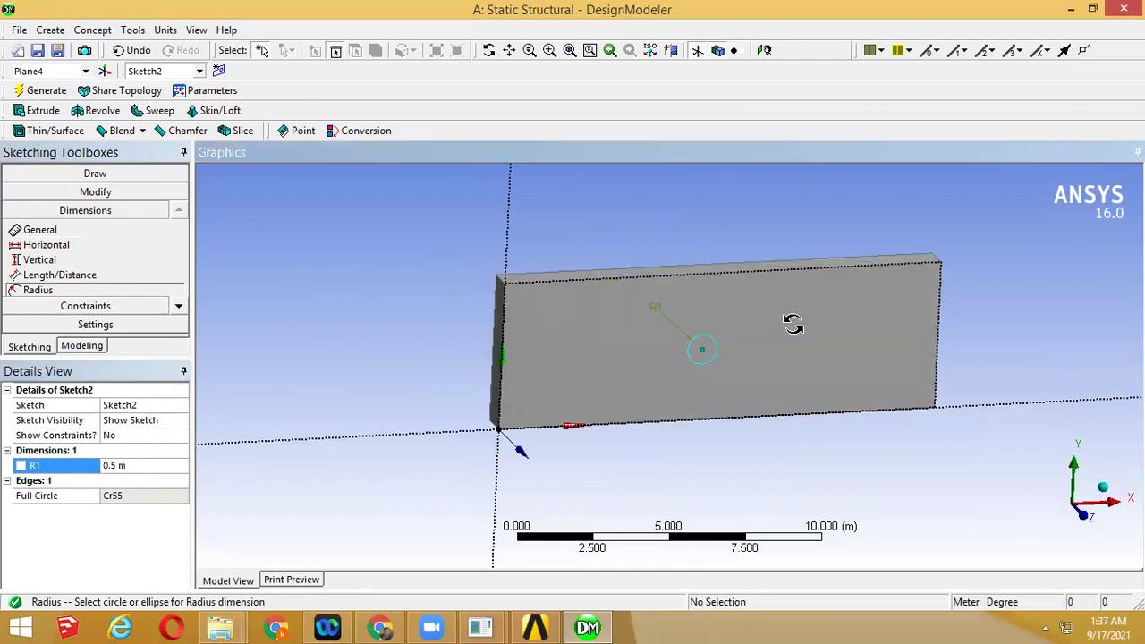
pyautogui.moveTo(733, 300); pyautogui.dragTo(685, 281, button='middle')
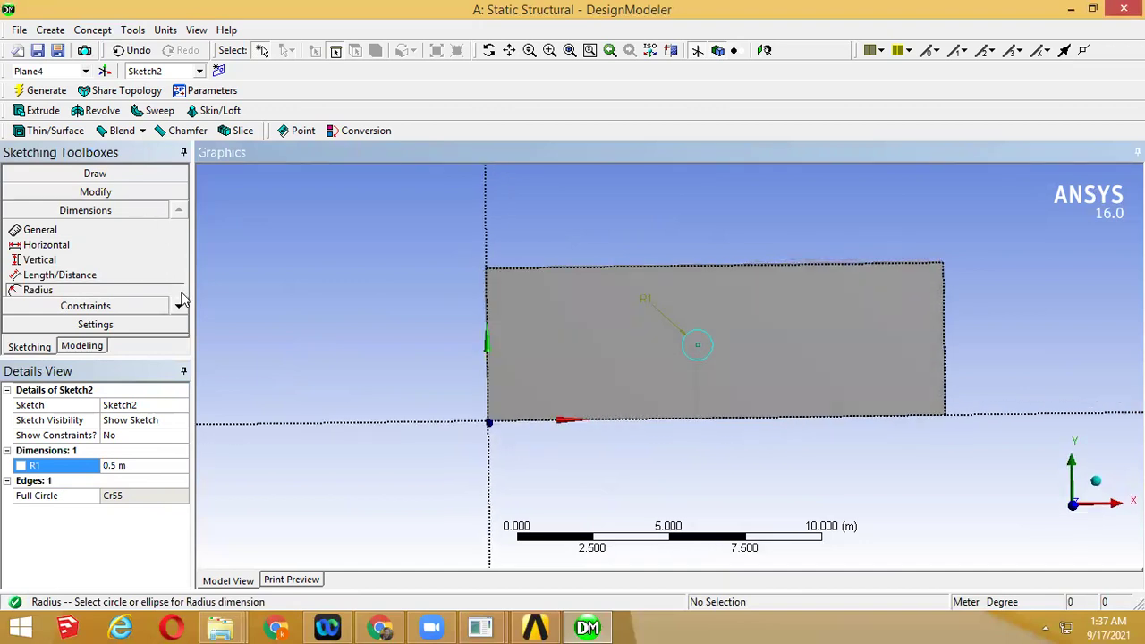
pyautogui.click(178, 304)
# Dimension the circle 7.5 m from the plate's left edge as L2
pyautogui.click(178, 304)
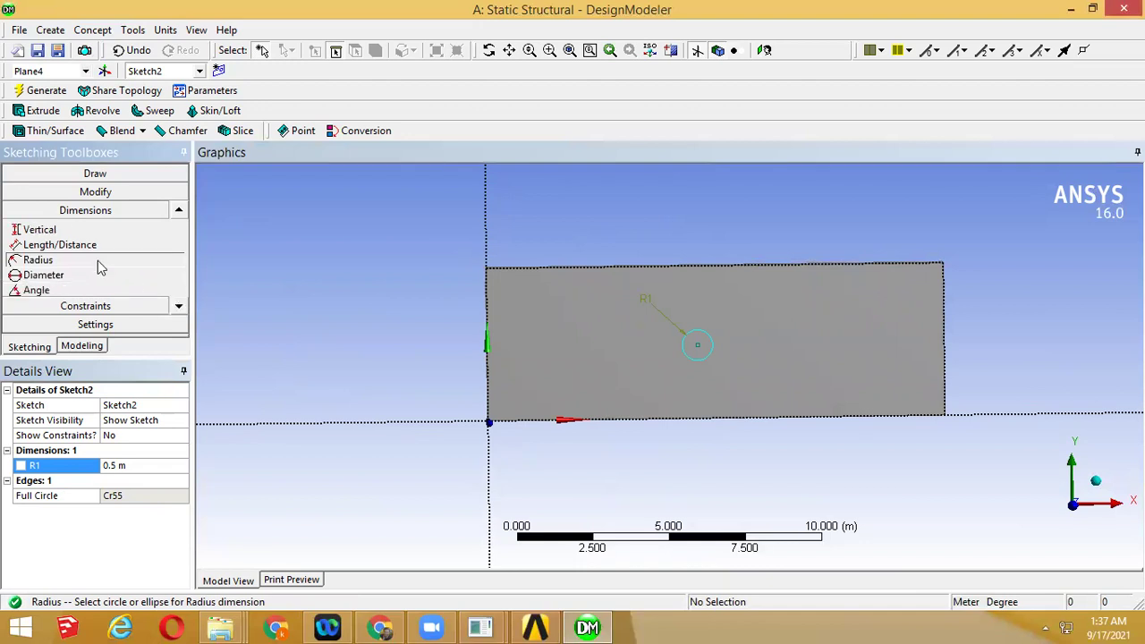
pyautogui.click(96, 248)
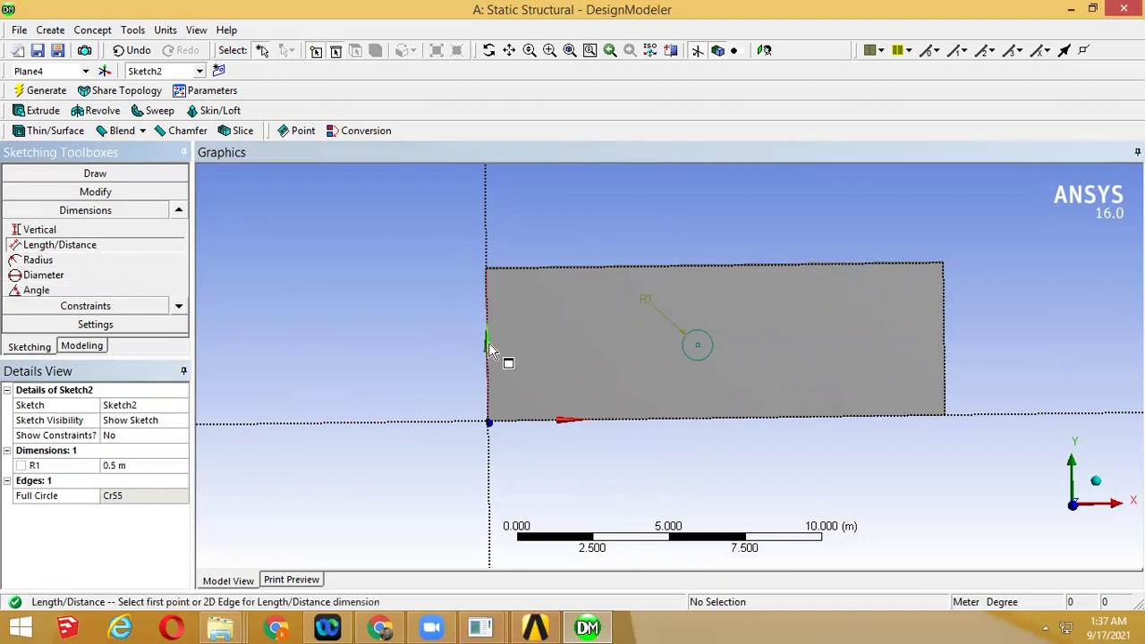
pyautogui.click(488, 347)
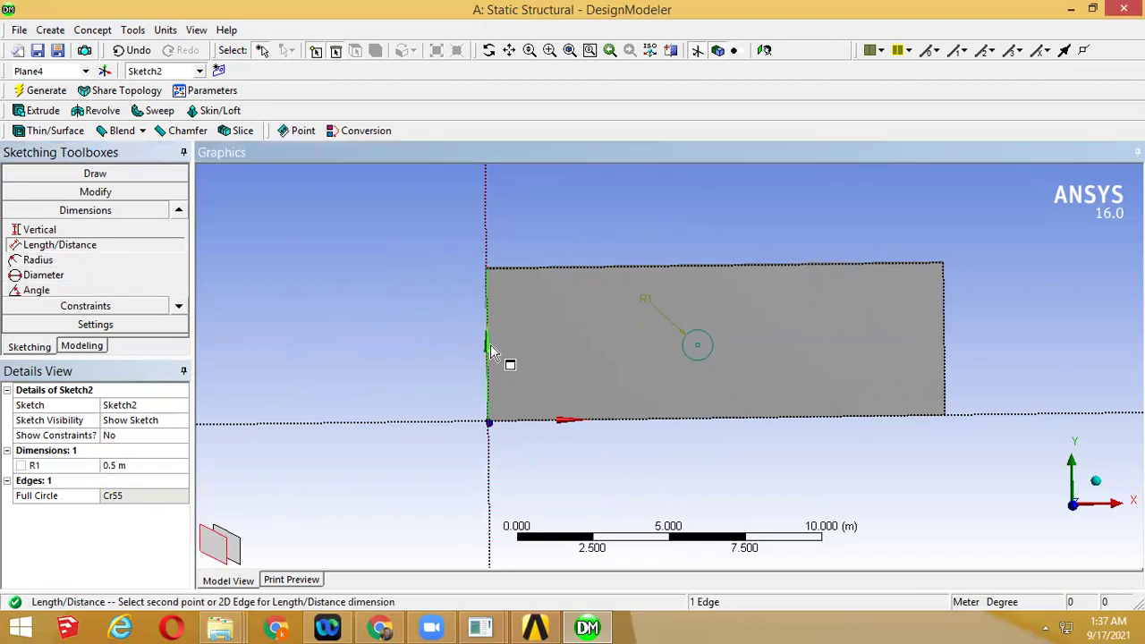
pyautogui.click(698, 342)
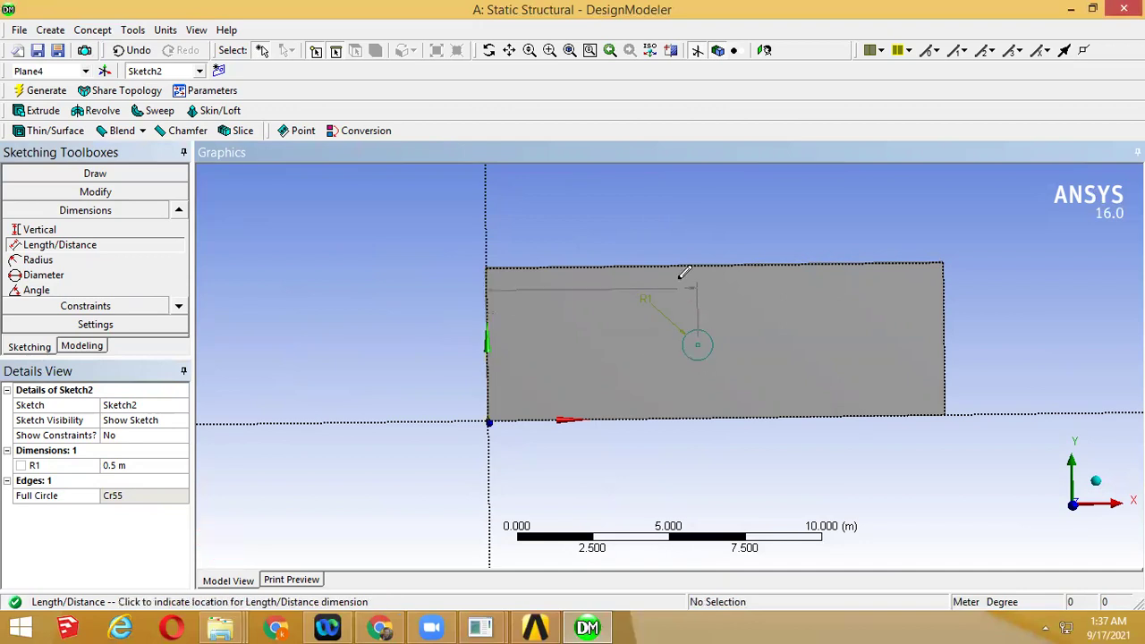
pyautogui.click(689, 215)
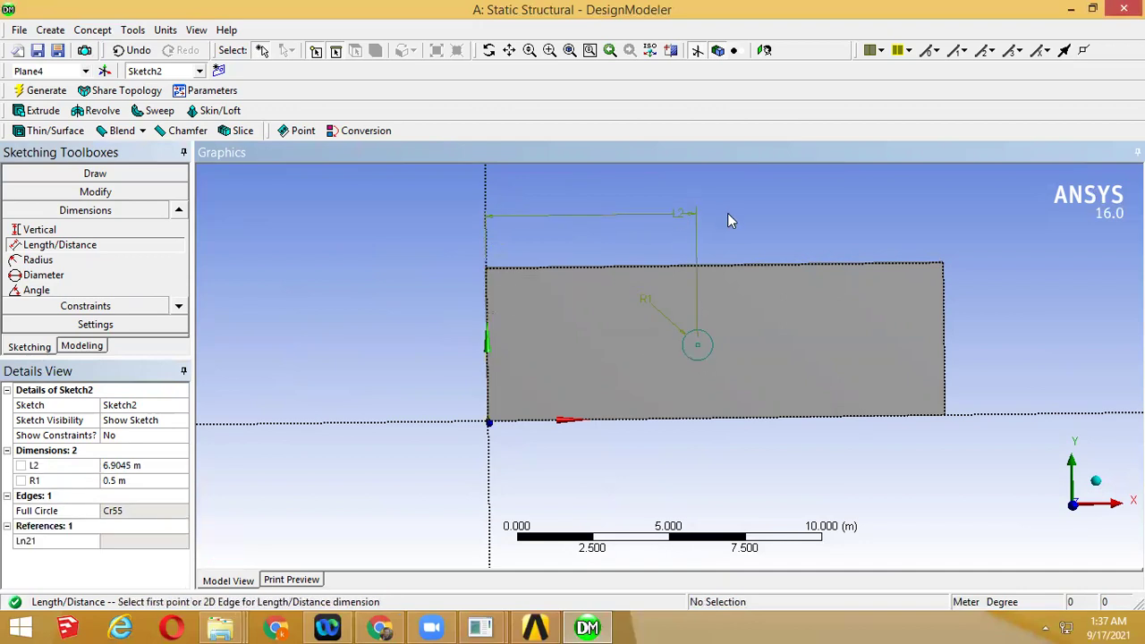
pyautogui.click(134, 464)
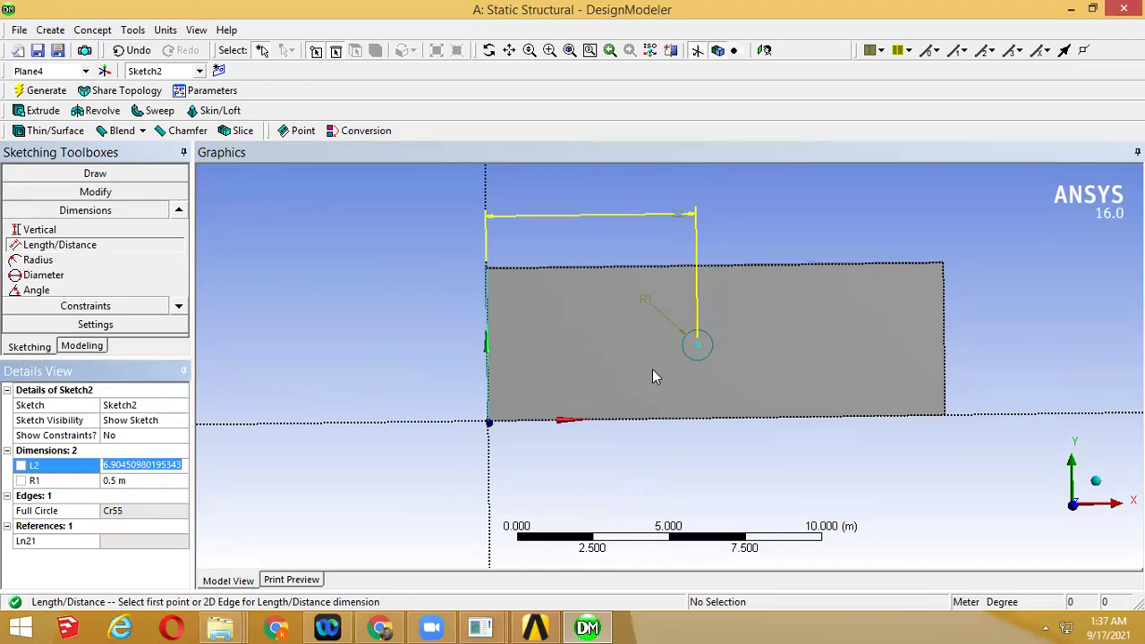
pyautogui.write('7')
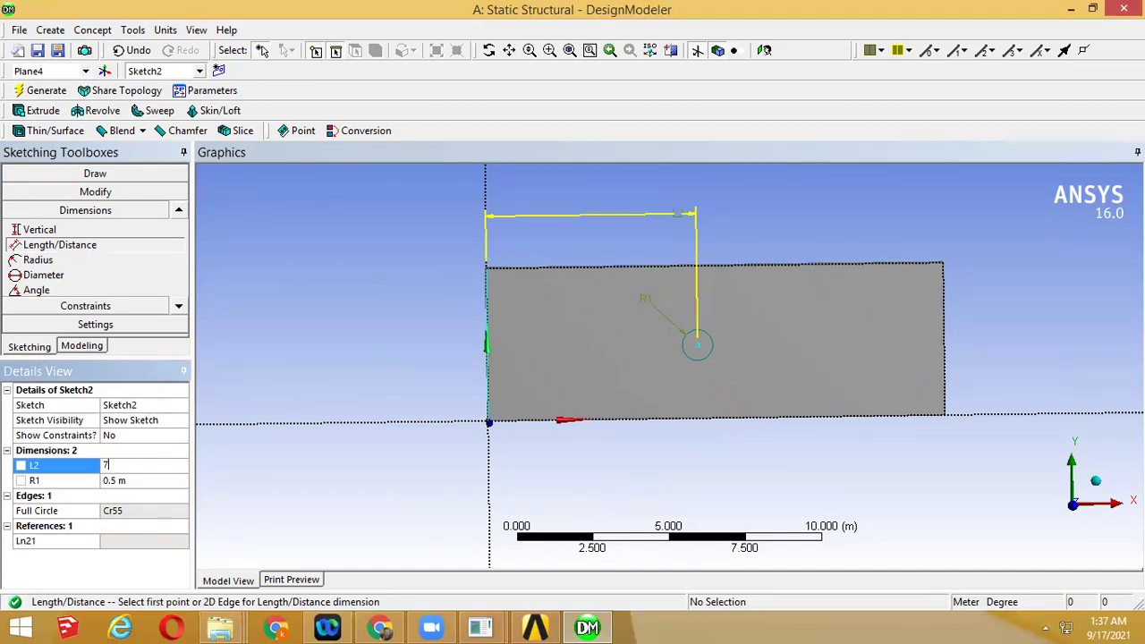
pyautogui.press('Return')
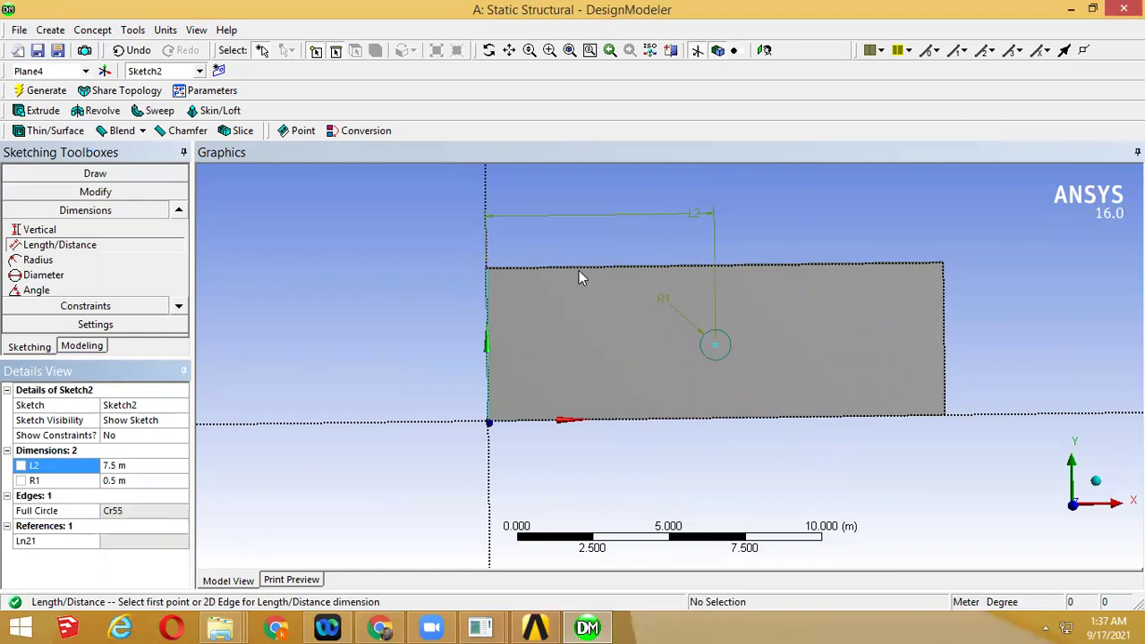
# Dimension the circle 2.5 m from the bottom edge as L3 and inspect the centred hole
pyautogui.click(723, 421)
pyautogui.click(720, 338)
pyautogui.click(759, 342)
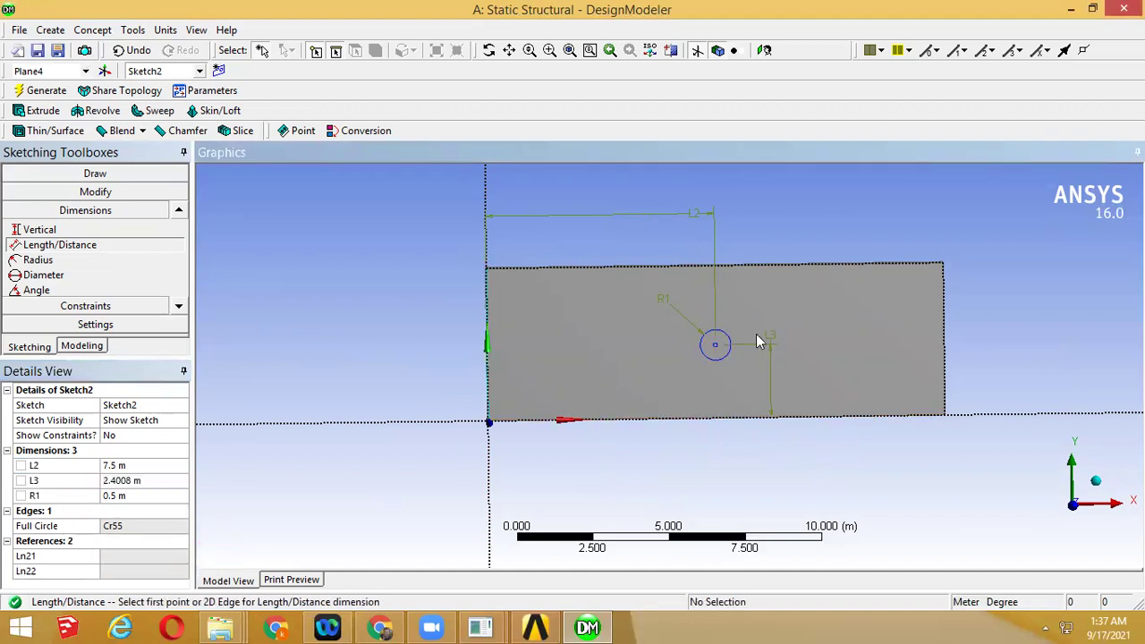
pyautogui.click(143, 481)
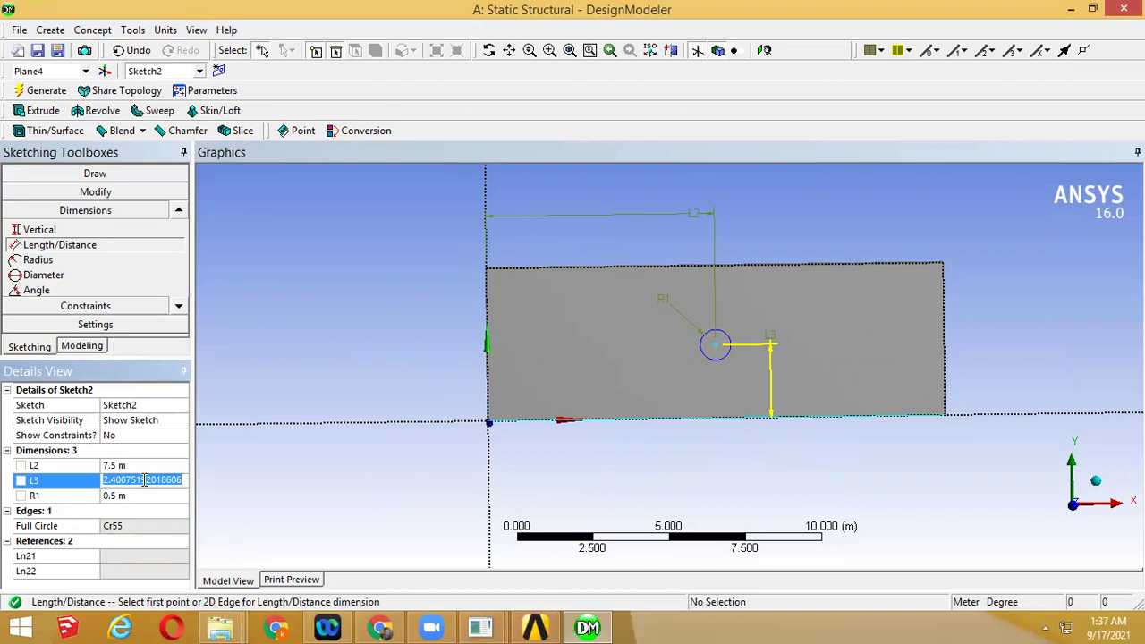
pyautogui.write('0')
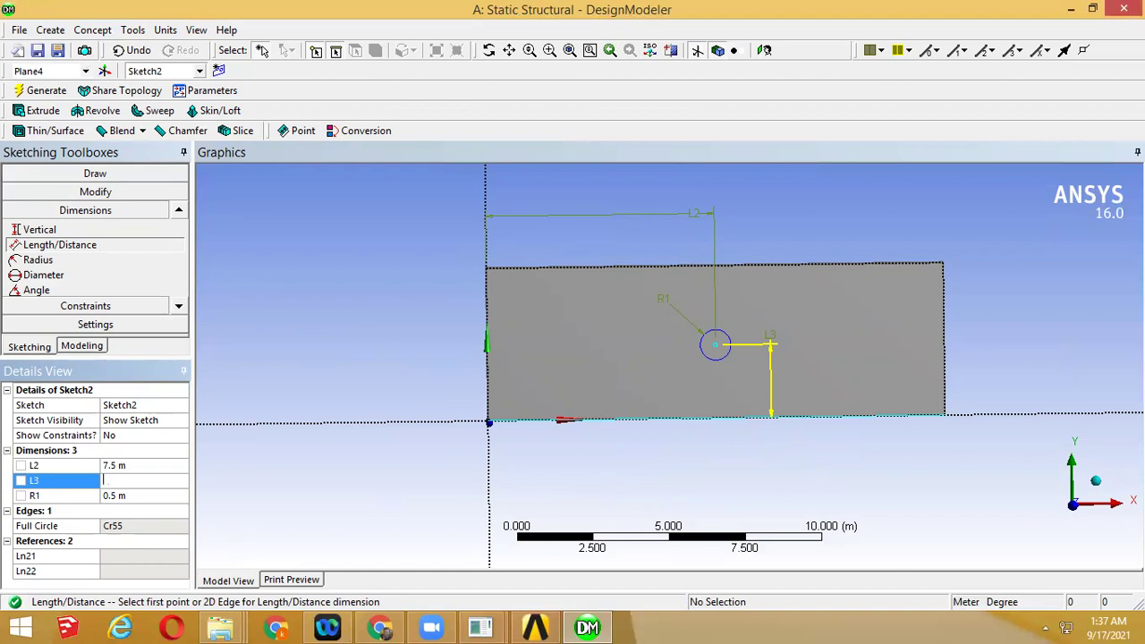
pyautogui.press('Return')
pyautogui.moveTo(608, 453); pyautogui.dragTo(774, 446, button='middle')
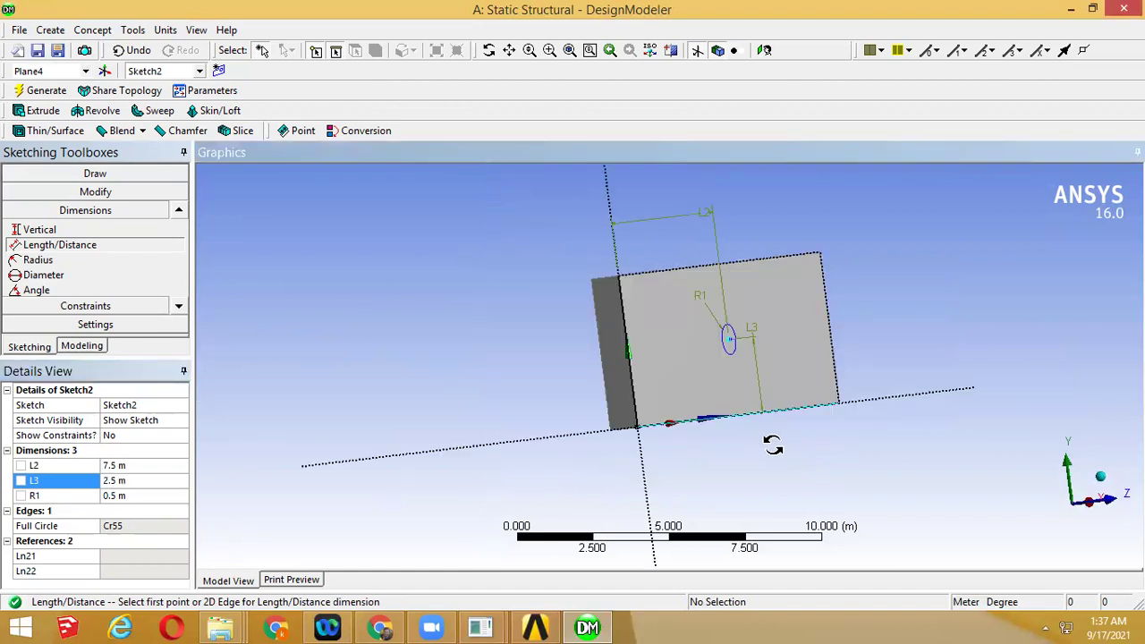
pyautogui.moveTo(698, 468); pyautogui.dragTo(751, 282, button='middle')
pyautogui.moveTo(750, 324); pyautogui.dragTo(626, 448, button='middle')
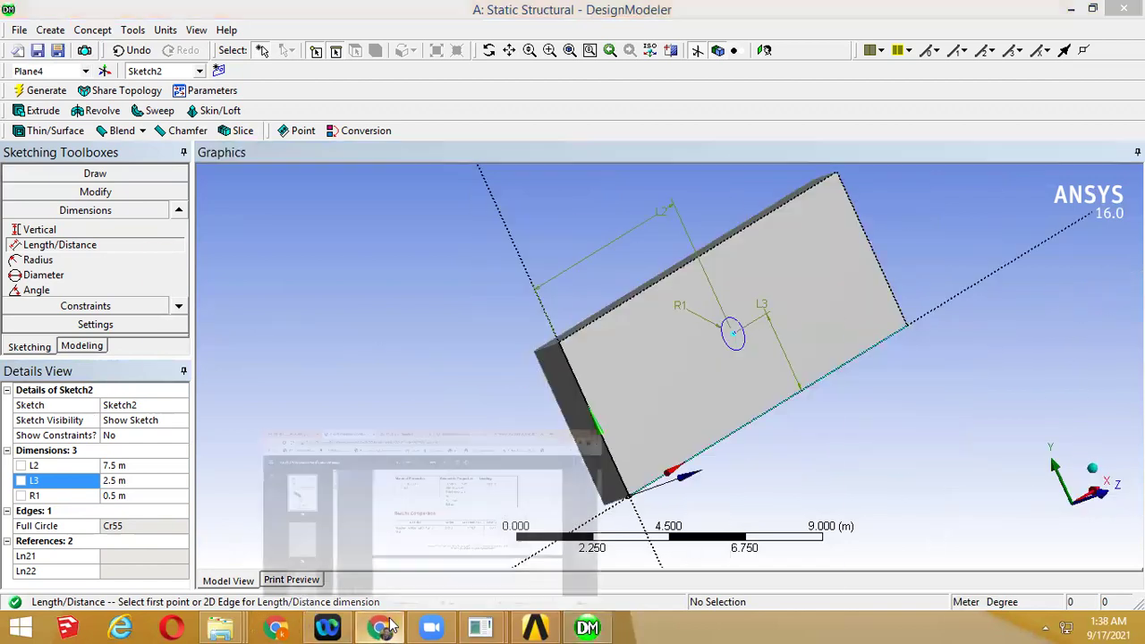
pyautogui.click(385, 626)
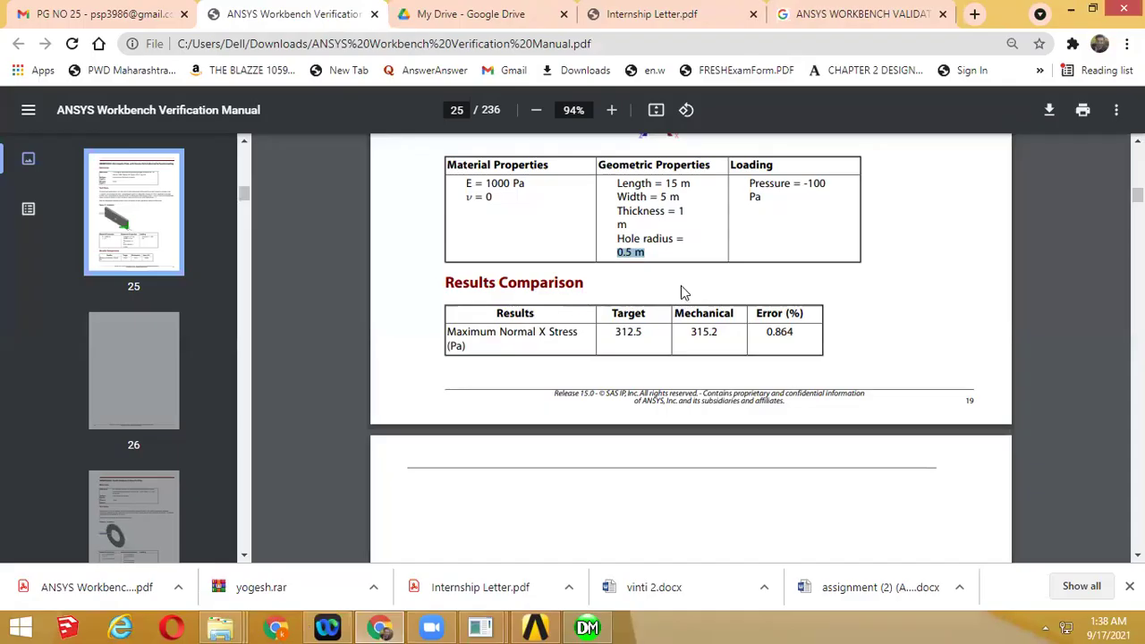
pyautogui.scroll(2, 510, 242)
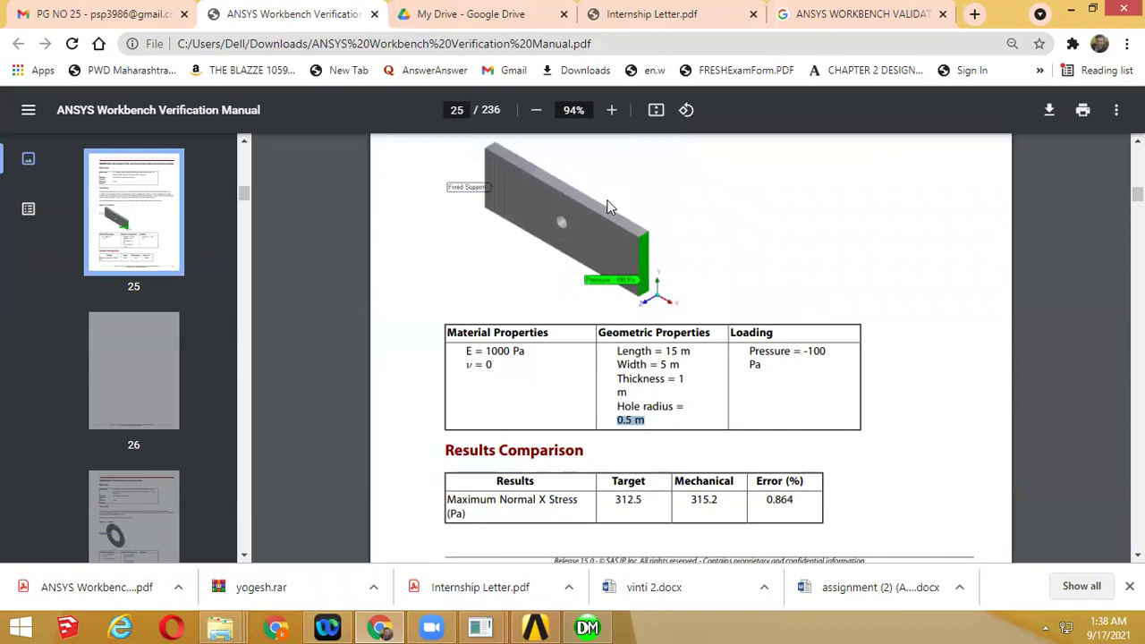
pyautogui.click(1092, 11)
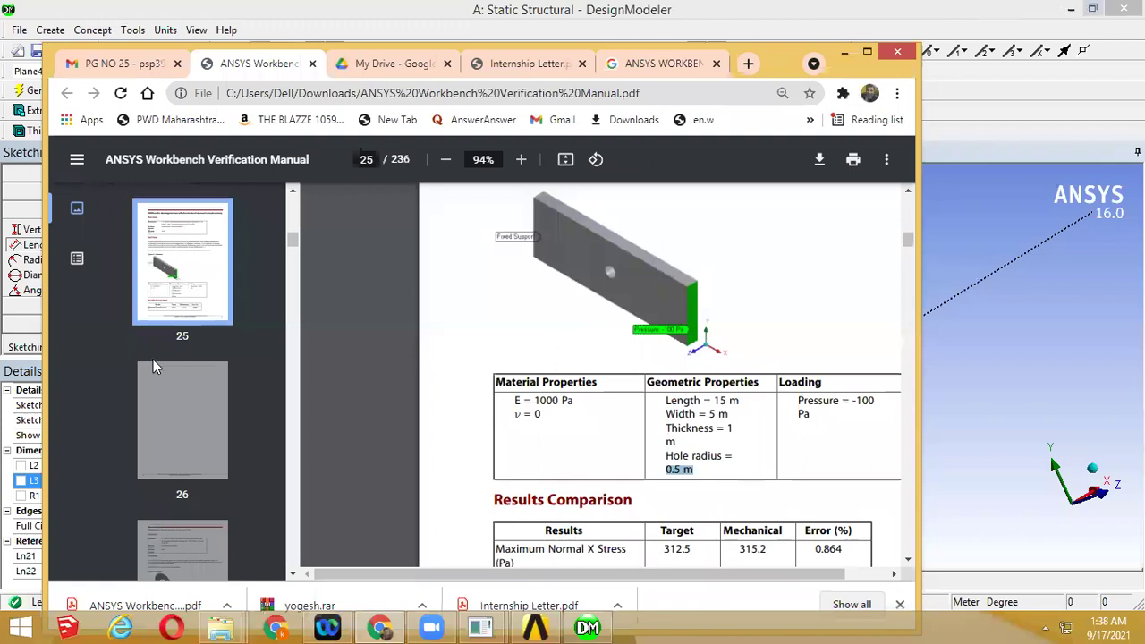
pyautogui.click(5, 370)
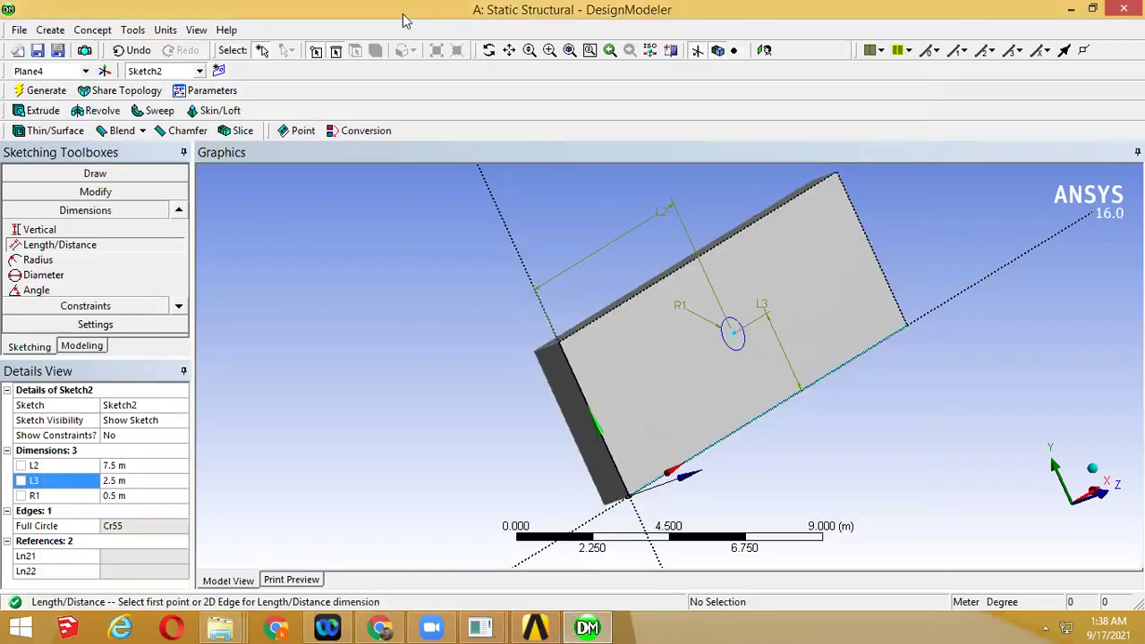
# Cut-extrude Sketch2 as Extrude2 to bore the 0.5 m hole through the plate
pyautogui.click(40, 110)
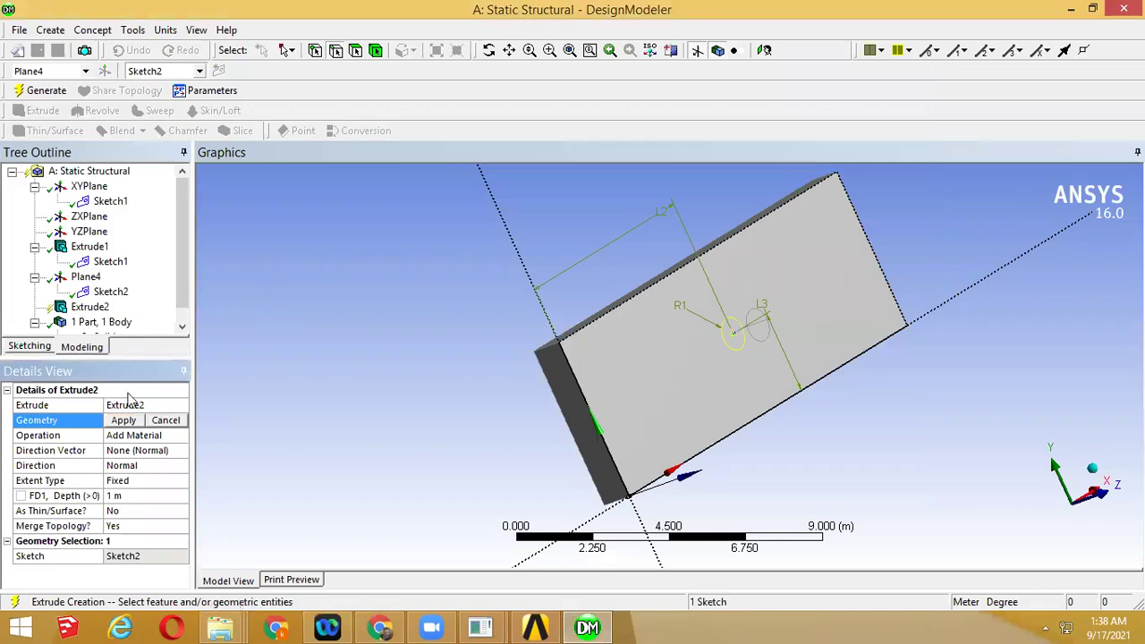
pyautogui.click(124, 421)
pyautogui.moveTo(294, 409)
pyautogui.mouseDown(button='middle')
pyautogui.moveTo(420, 373)
pyautogui.moveTo(677, 371)
pyautogui.moveTo(346, 366)
pyautogui.moveTo(294, 384)
pyautogui.mouseUp(button='middle')
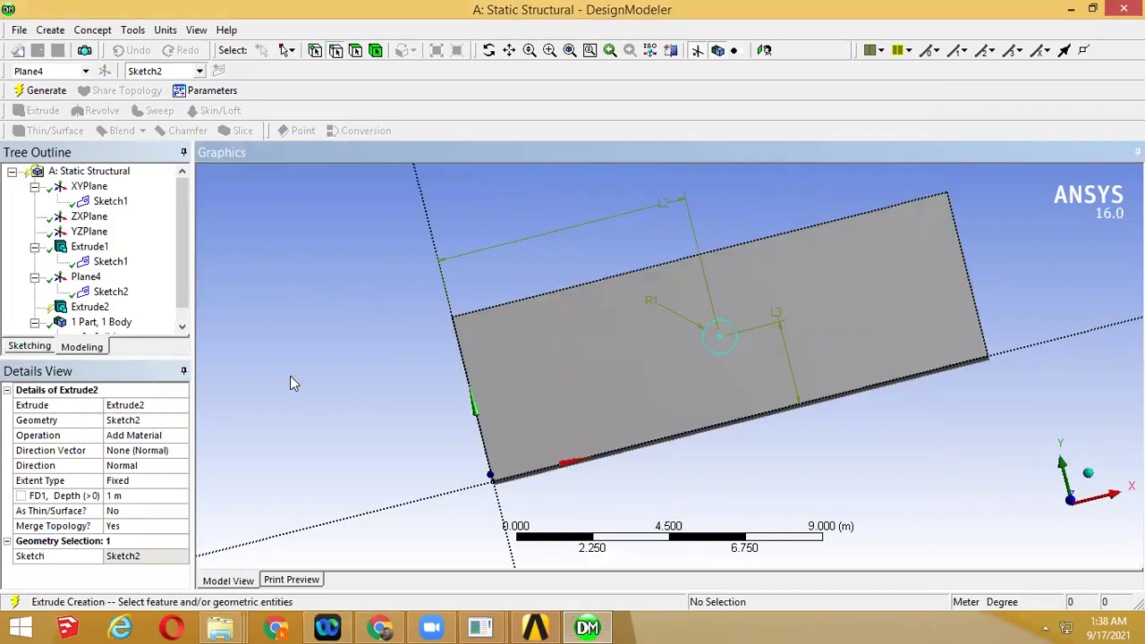
pyautogui.click(170, 435)
pyautogui.click(182, 435)
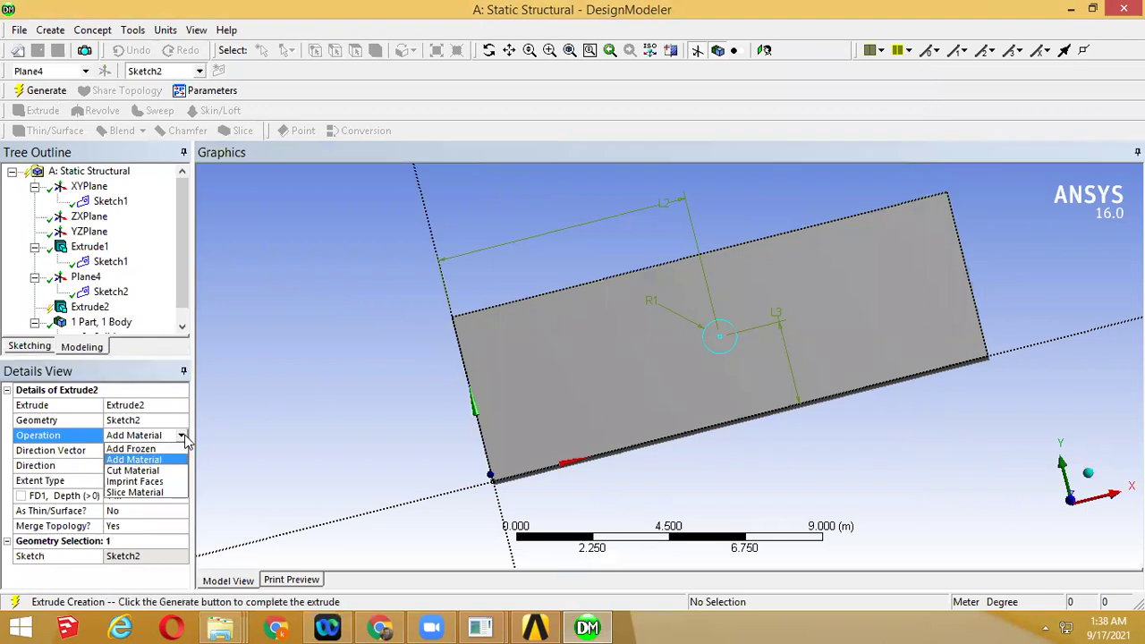
pyautogui.click(136, 474)
pyautogui.moveTo(664, 403); pyautogui.dragTo(745, 409, button='middle')
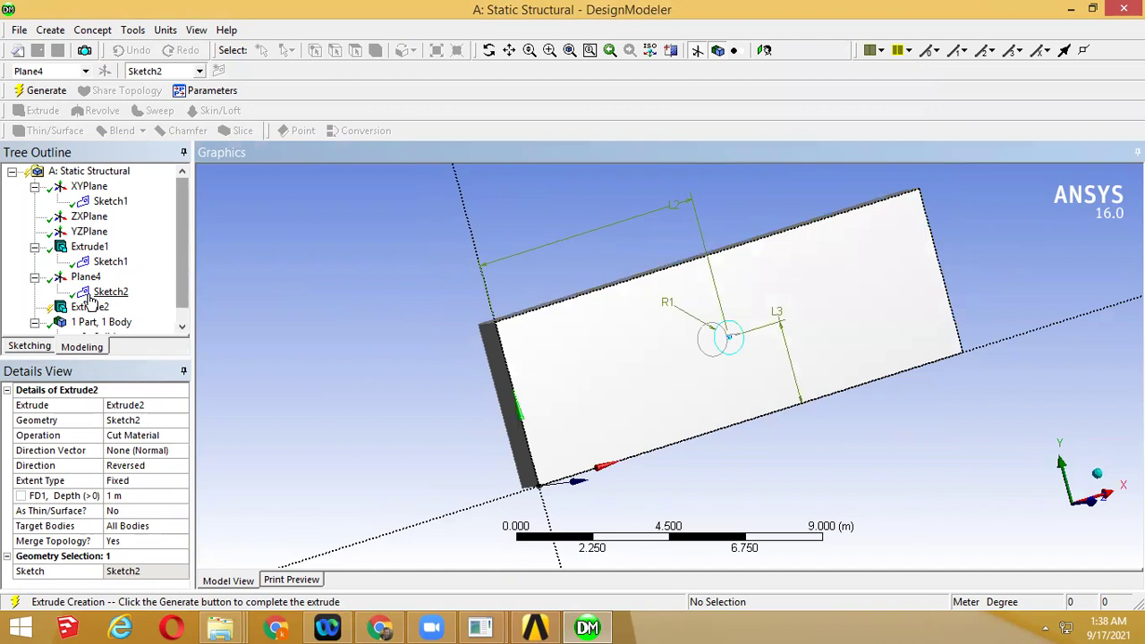
pyautogui.click(49, 96)
pyautogui.moveTo(703, 379); pyautogui.dragTo(631, 407, button='middle')
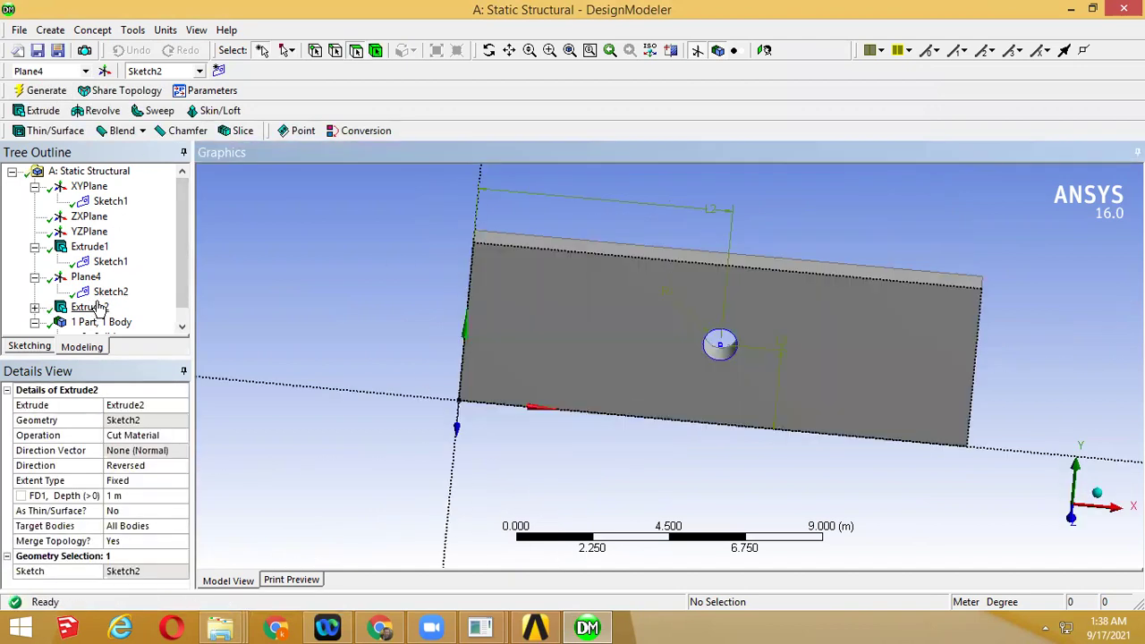
pyautogui.click(89, 307)
# Delete Extrude2 and Sketch2 from the tree, confirming each deletion
pyautogui.rightClick(100, 305)
pyautogui.click(250, 418)
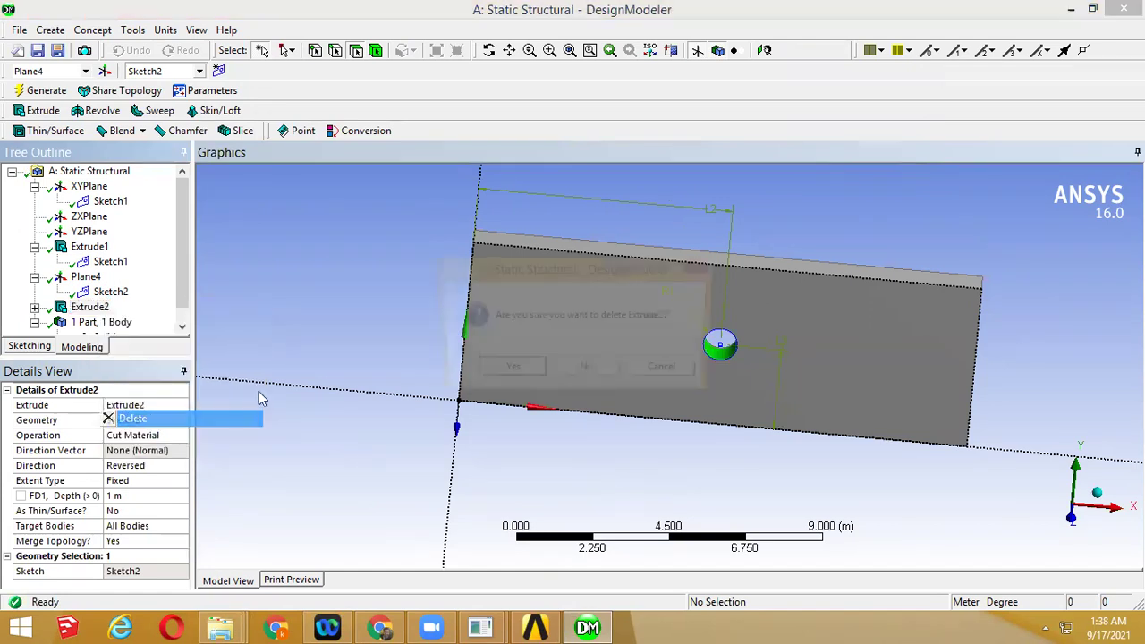
pyautogui.click(511, 367)
pyautogui.click(107, 293)
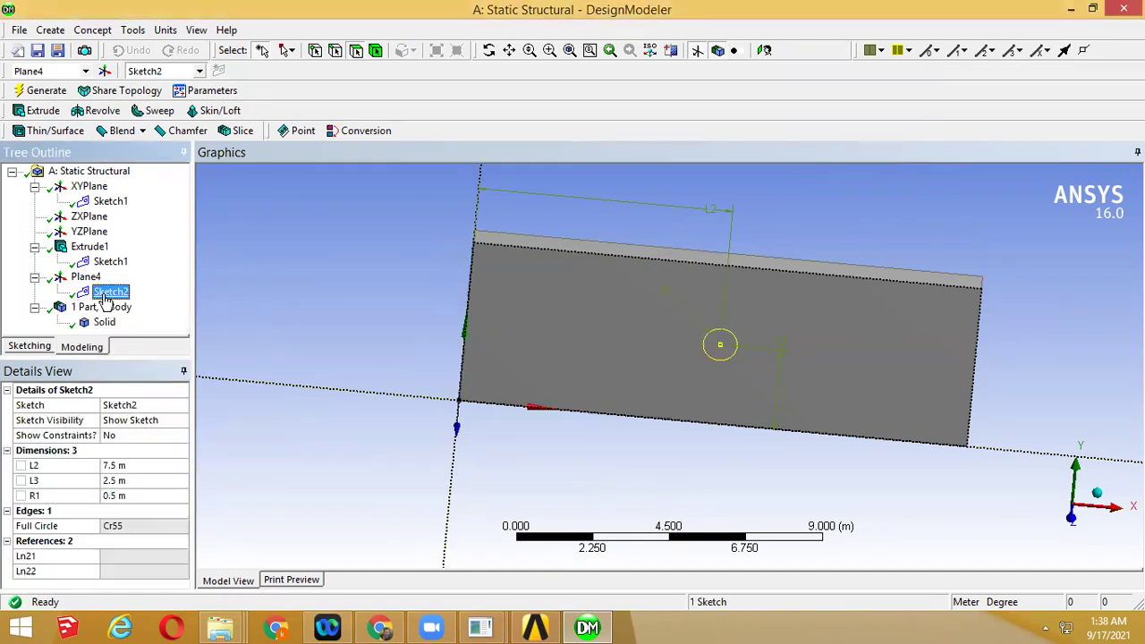
pyautogui.rightClick(106, 299)
pyautogui.click(145, 383)
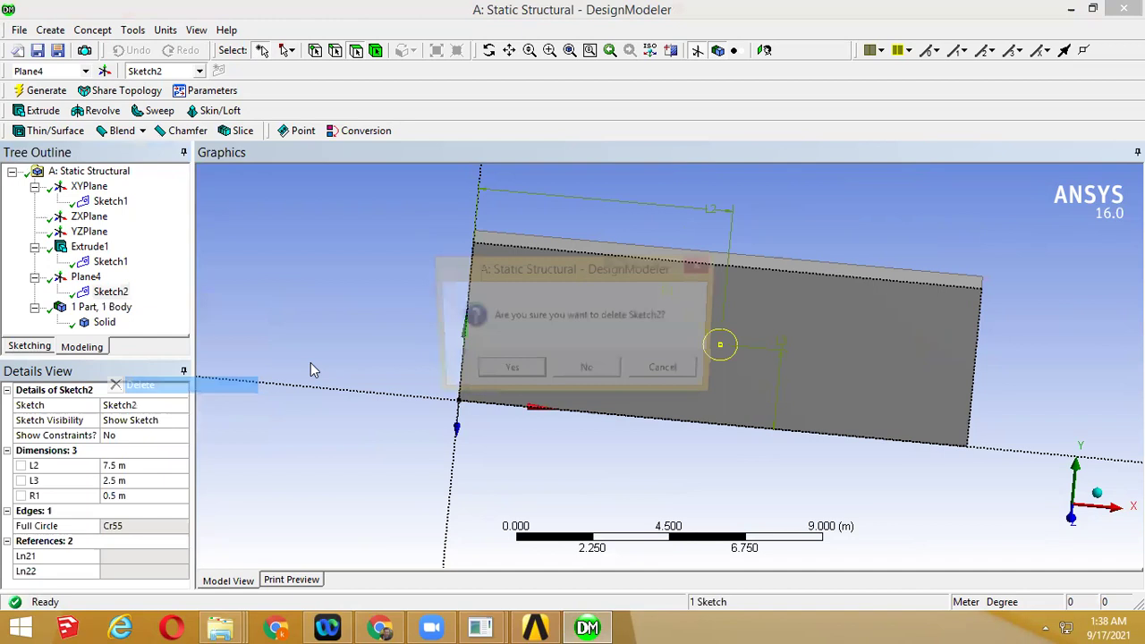
pyautogui.click(506, 372)
# Delete Plane4, leaving only Extrude1 and Sketch1 in the tree
pyautogui.click(86, 276)
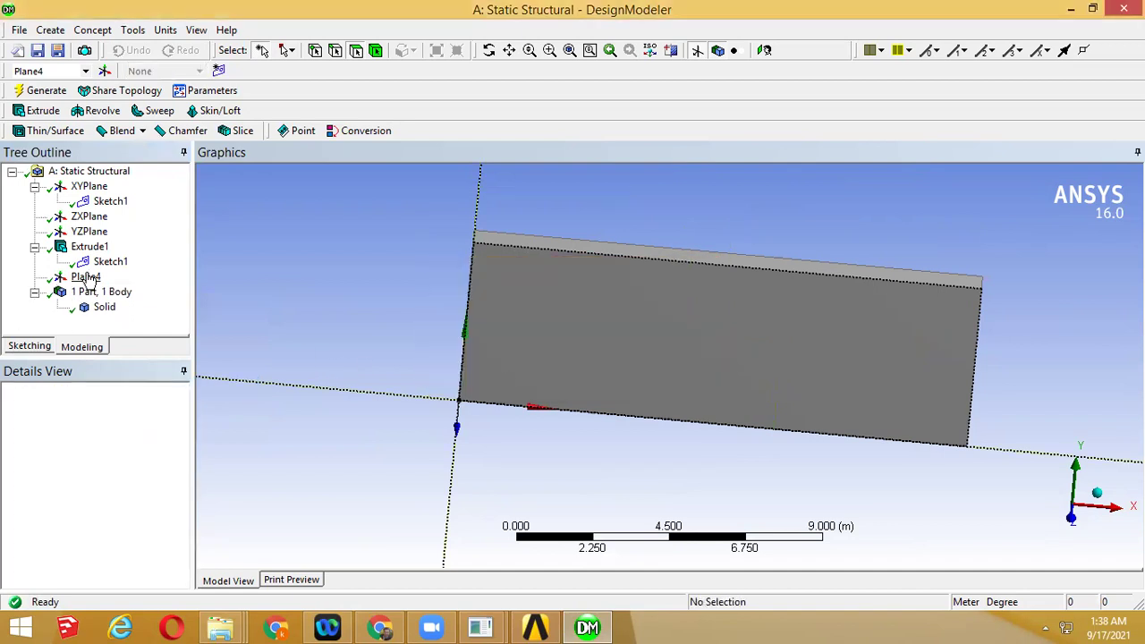
pyautogui.moveTo(716, 397); pyautogui.dragTo(633, 386, button='middle')
pyautogui.click(10, 348)
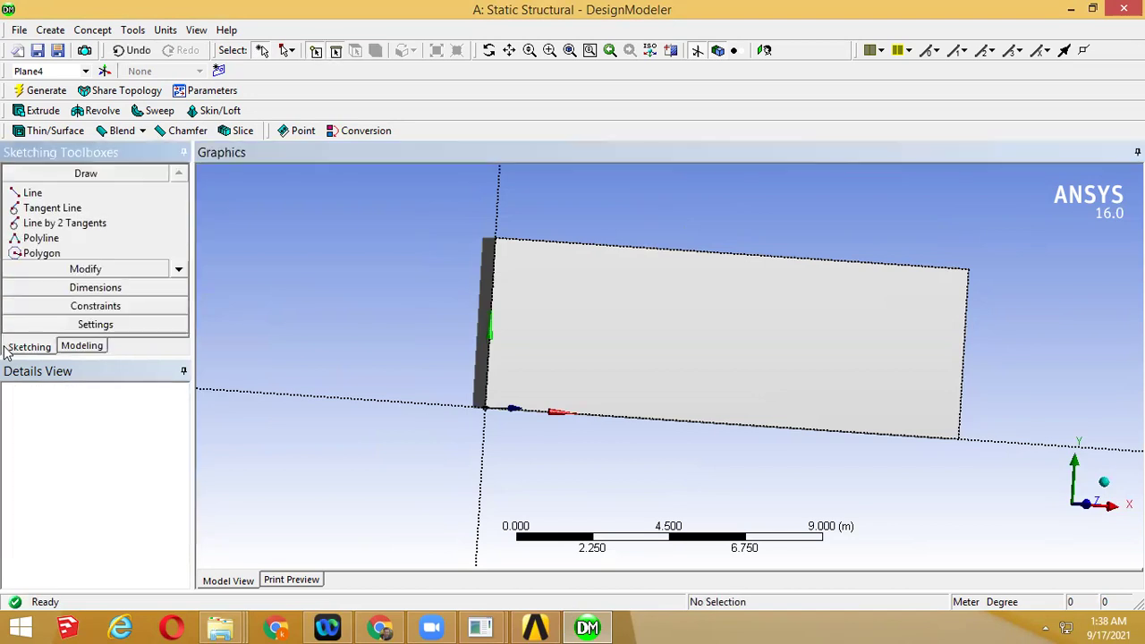
pyautogui.click(179, 270)
pyautogui.click(179, 269)
pyautogui.click(90, 348)
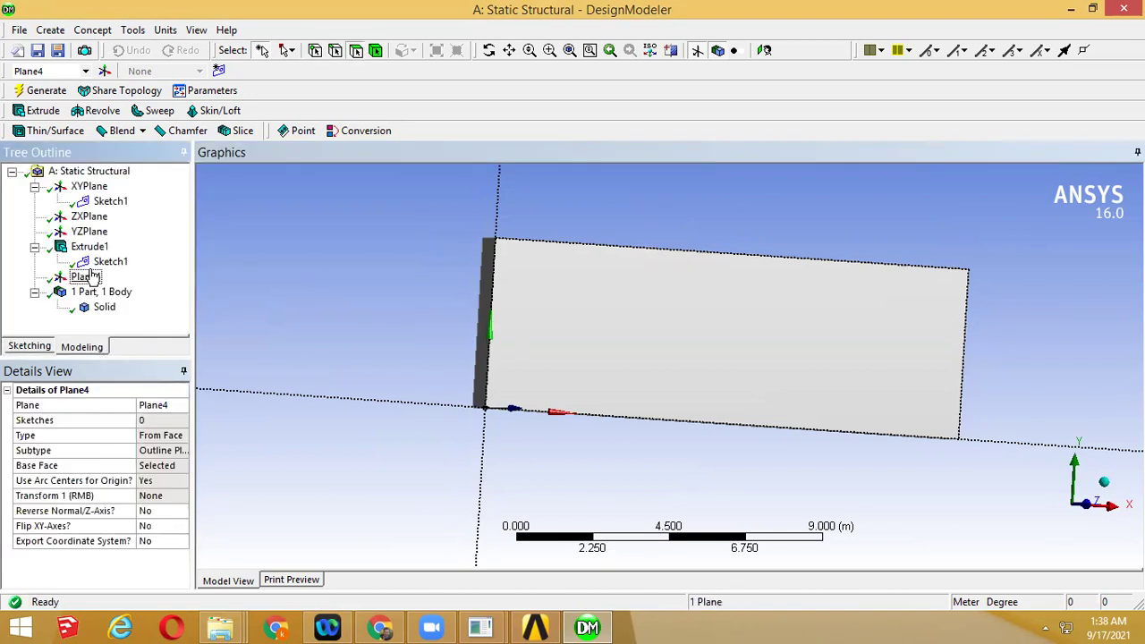
pyautogui.rightClick(90, 280)
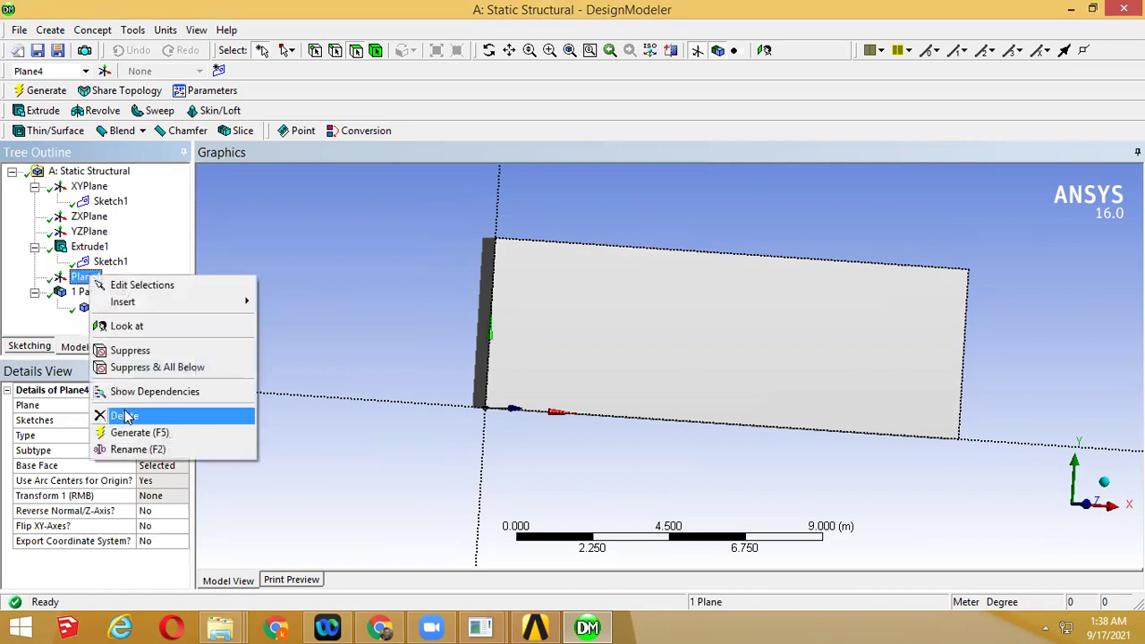
pyautogui.click(135, 413)
pyautogui.click(504, 372)
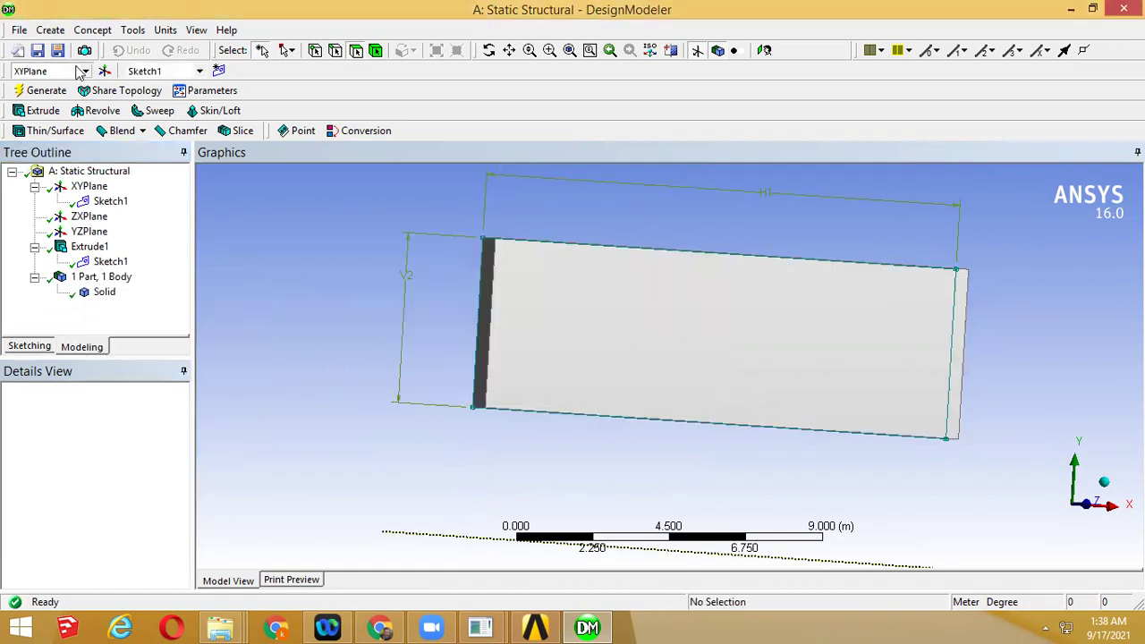
# Start a new construction plane and widen the Details panel to read the plane Type options
pyautogui.click(104, 72)
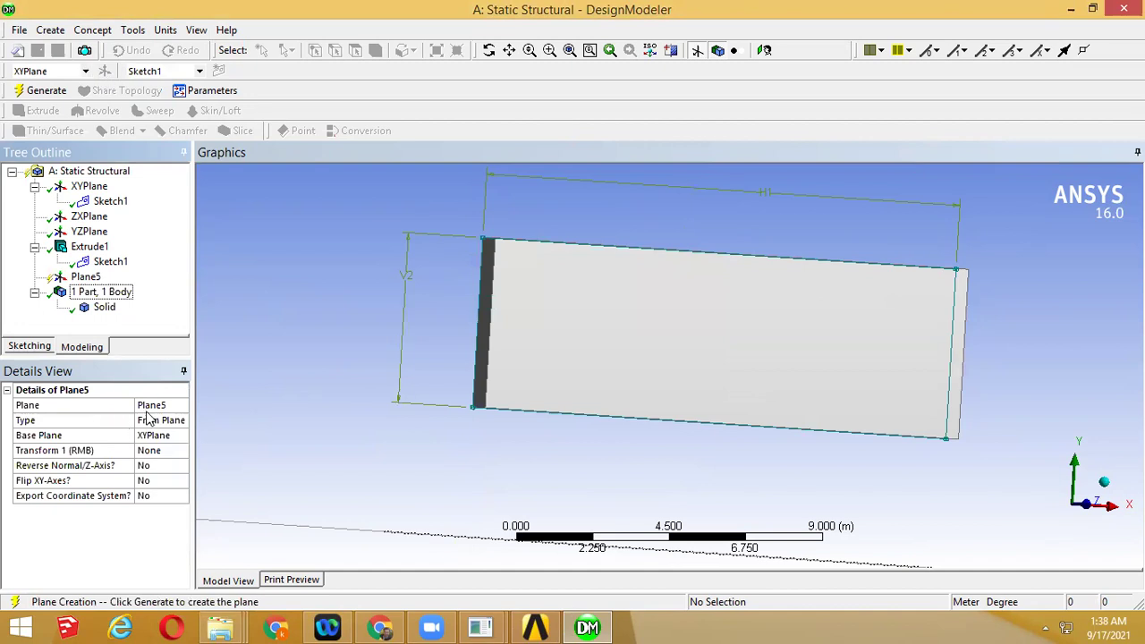
pyautogui.click(175, 420)
pyautogui.click(181, 420)
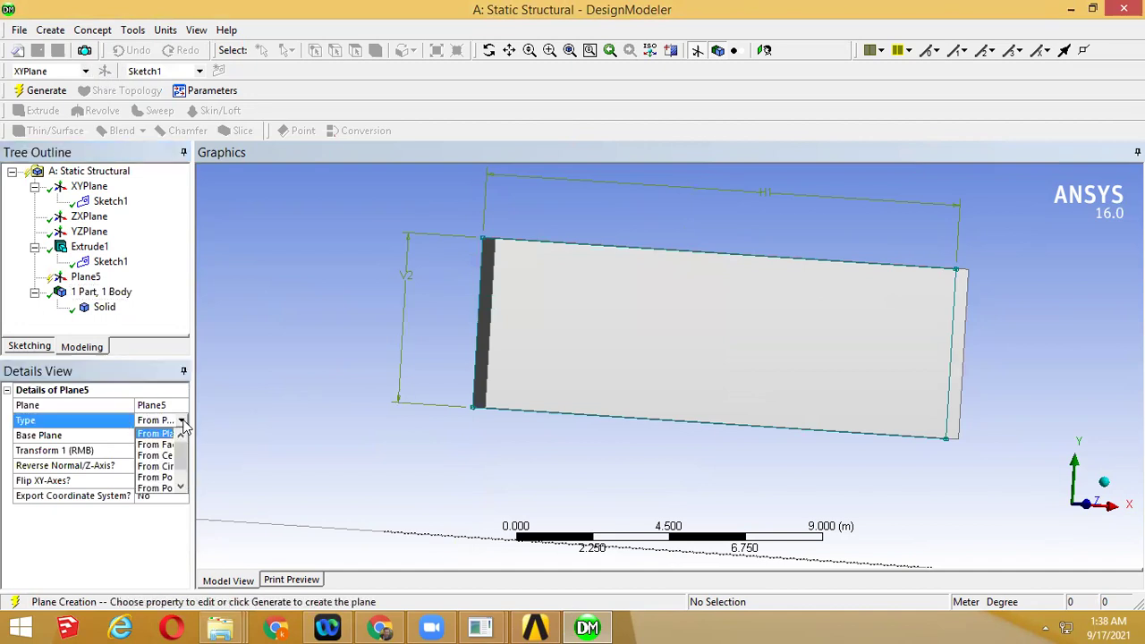
pyautogui.click(157, 445)
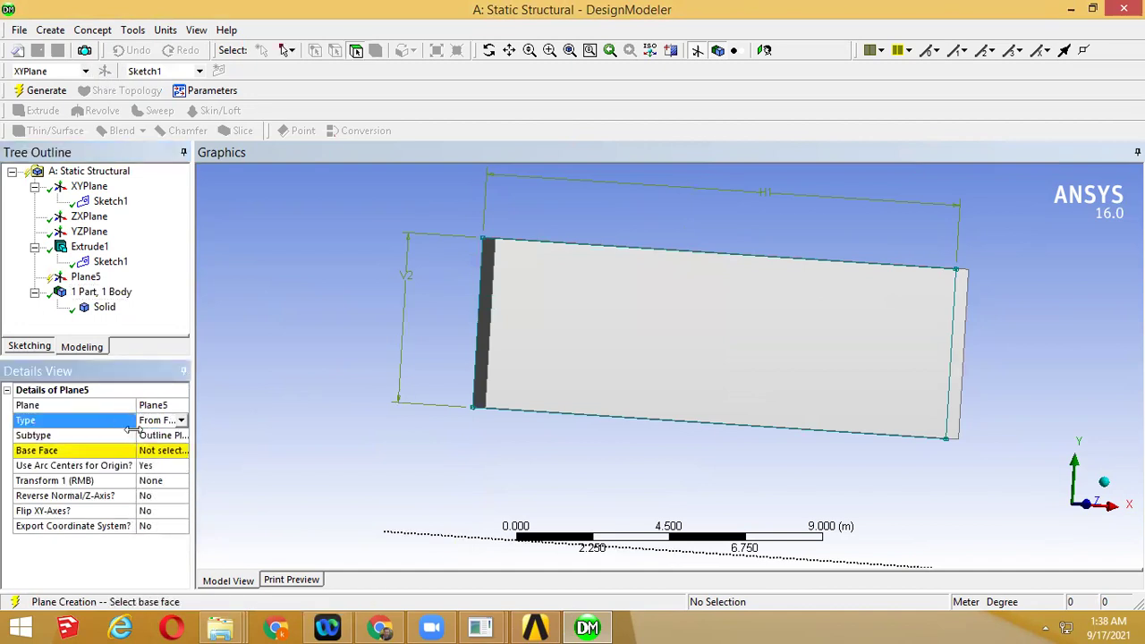
pyautogui.doubleClick(133, 430)
pyautogui.click(139, 421)
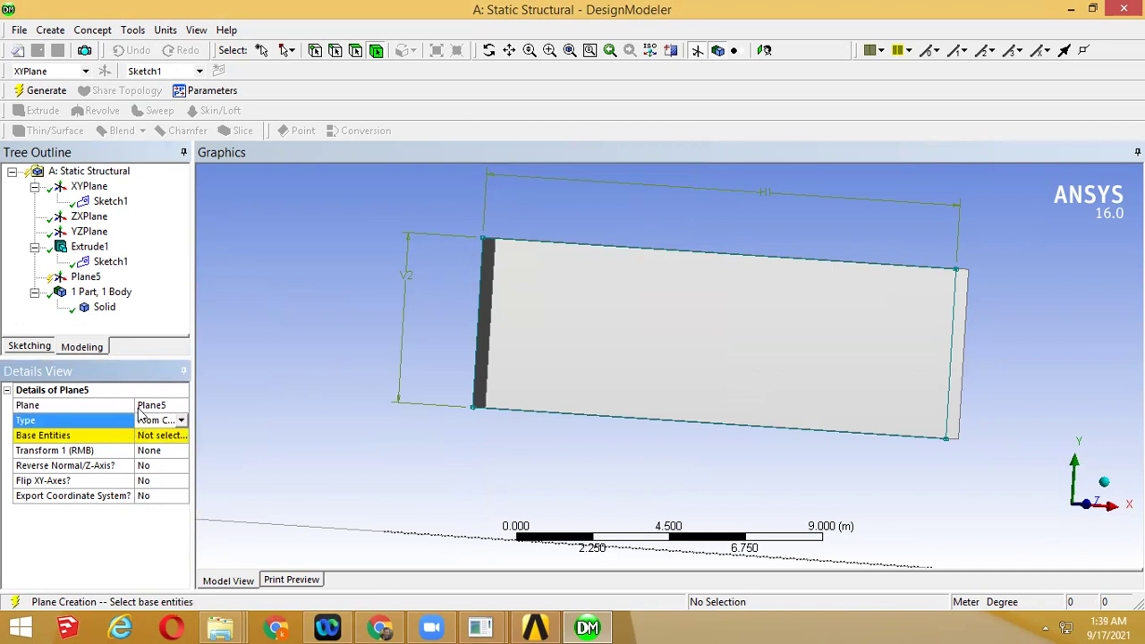
pyautogui.moveTo(134, 407); pyautogui.dragTo(132, 407)
pyautogui.click(181, 421)
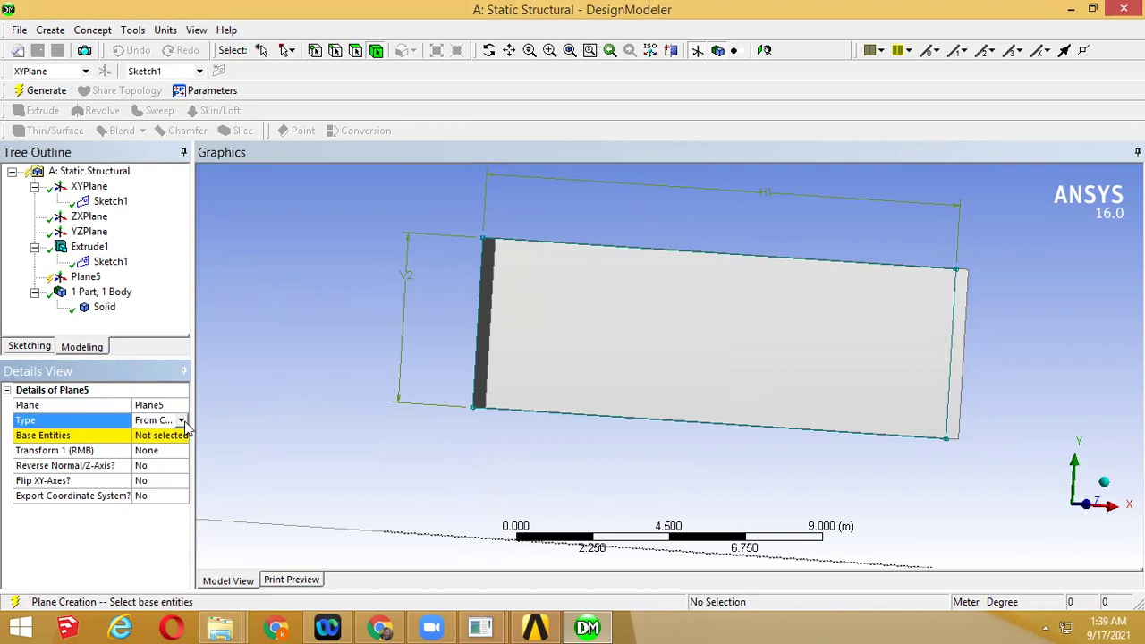
pyautogui.click(181, 421)
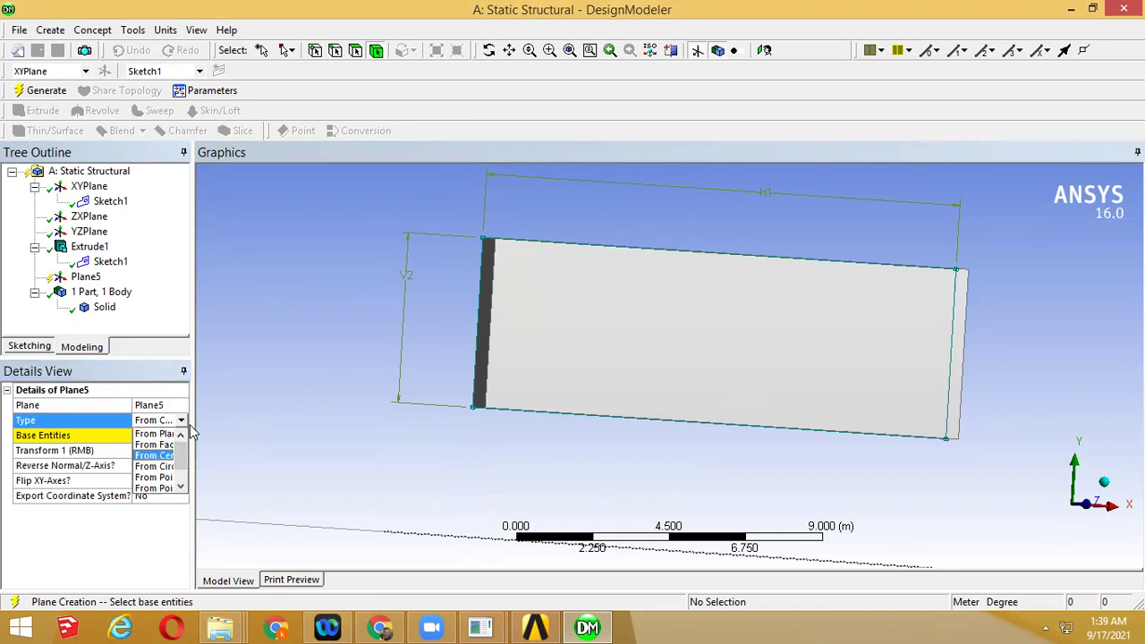
pyautogui.moveTo(190, 425); pyautogui.dragTo(242, 426)
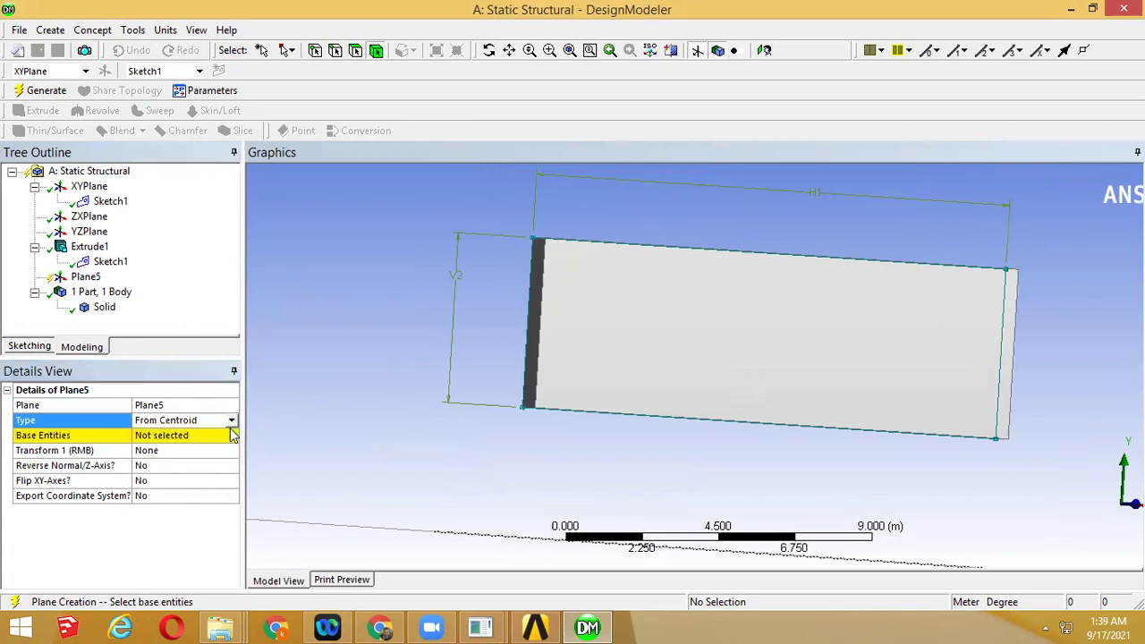
# Set the plane Type to From Face on the plate's large face and generate Plane5
pyautogui.click(231, 420)
pyautogui.click(195, 448)
pyautogui.click(197, 450)
pyautogui.click(671, 358)
pyautogui.moveTo(665, 357); pyautogui.dragTo(252, 416, button='middle')
pyautogui.click(156, 450)
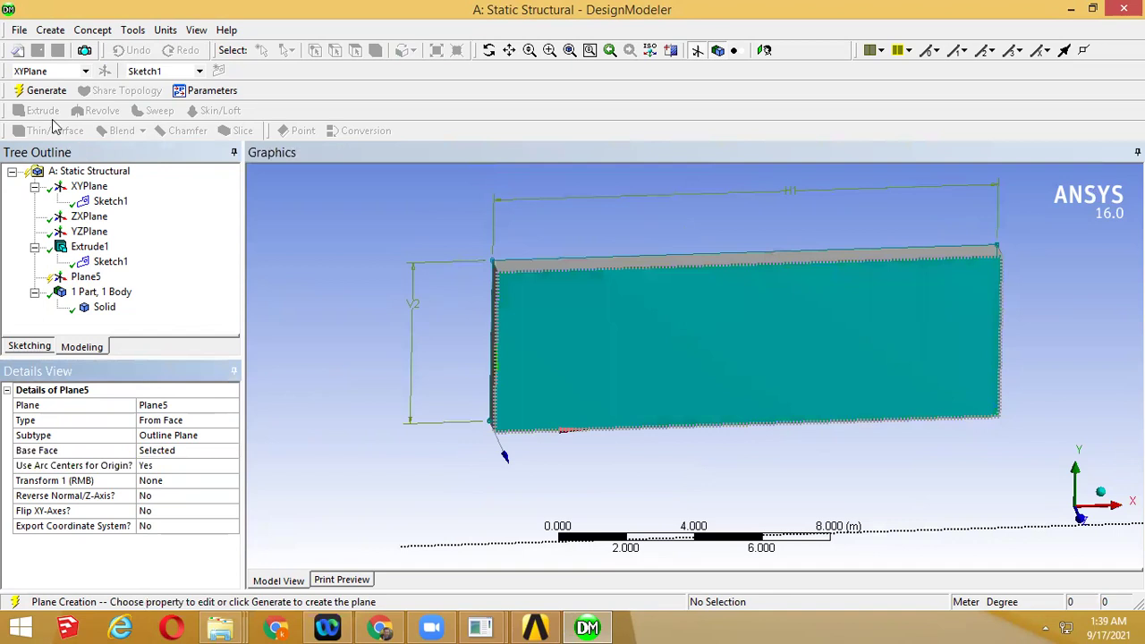
pyautogui.click(29, 94)
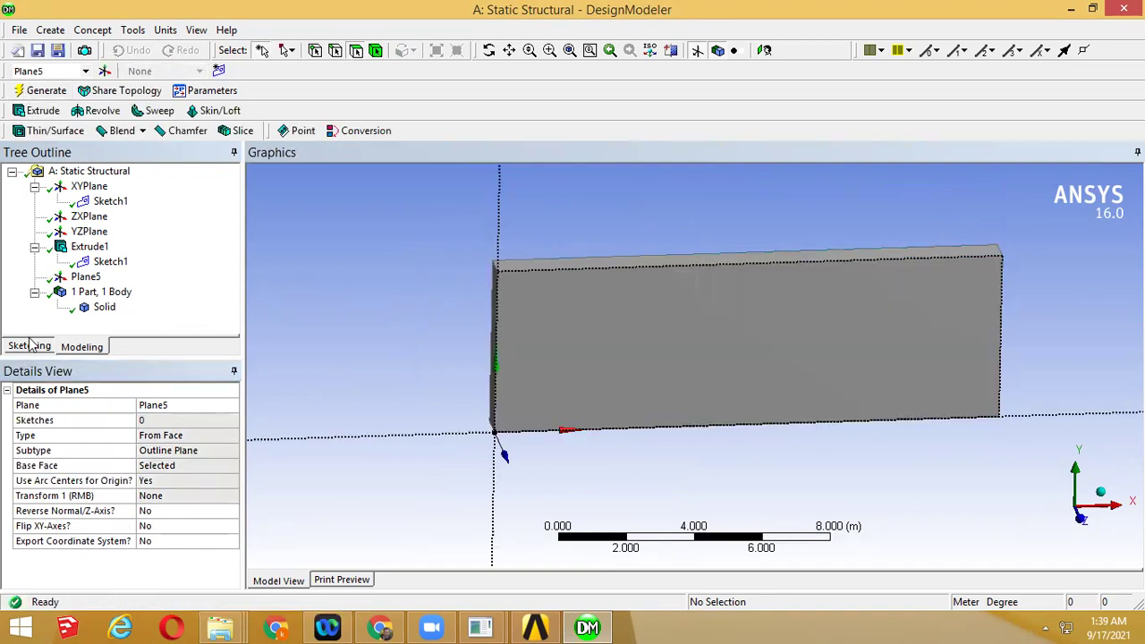
pyautogui.click(29, 346)
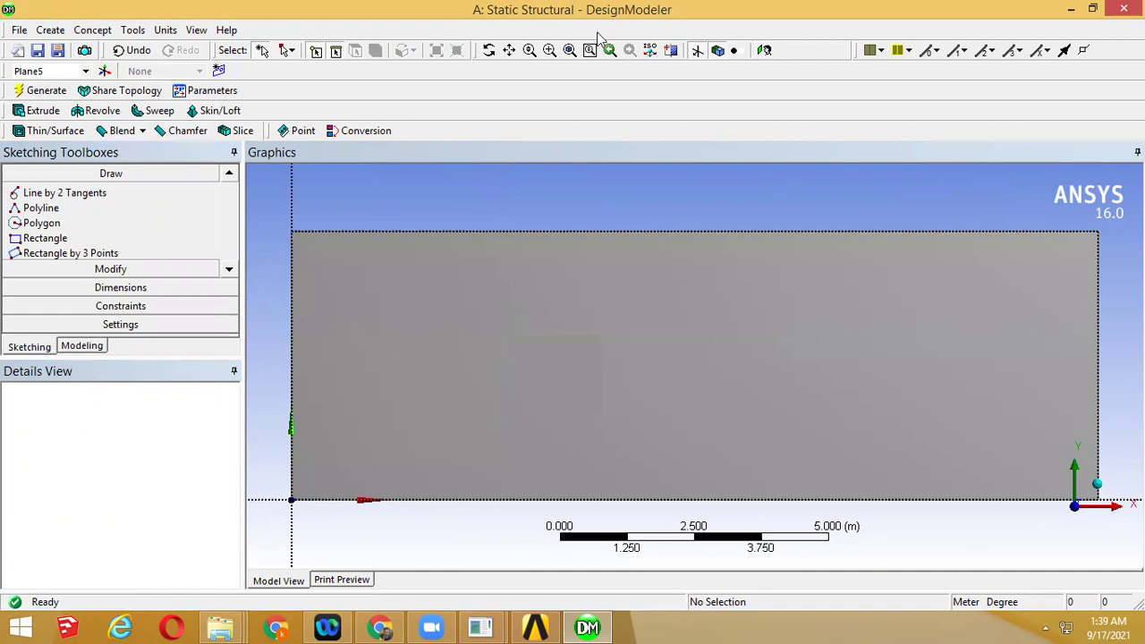
# Draw a circle near the middle of the plate on the new sketch
pyautogui.click(229, 270)
pyautogui.click(230, 268)
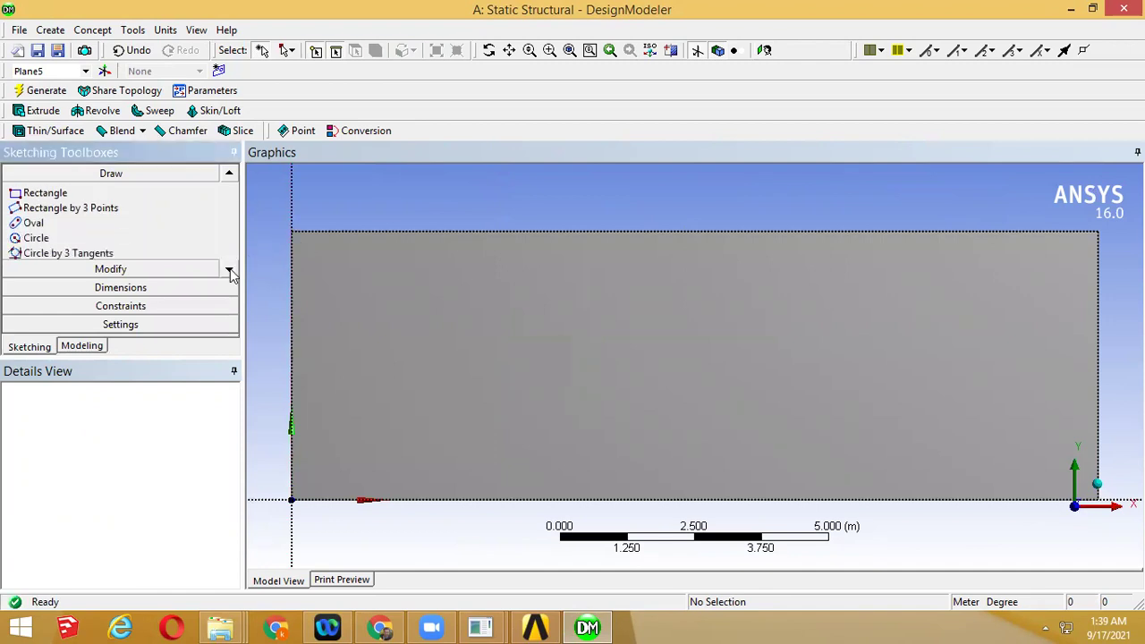
pyautogui.click(36, 237)
pyautogui.click(708, 362)
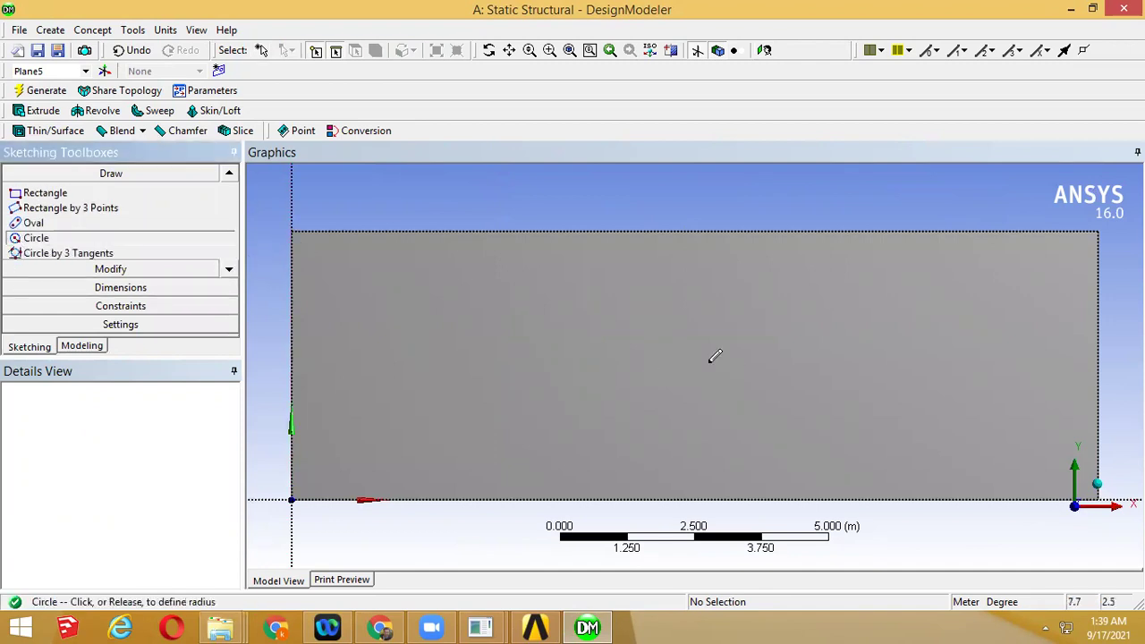
pyautogui.click(725, 395)
pyautogui.click(725, 395)
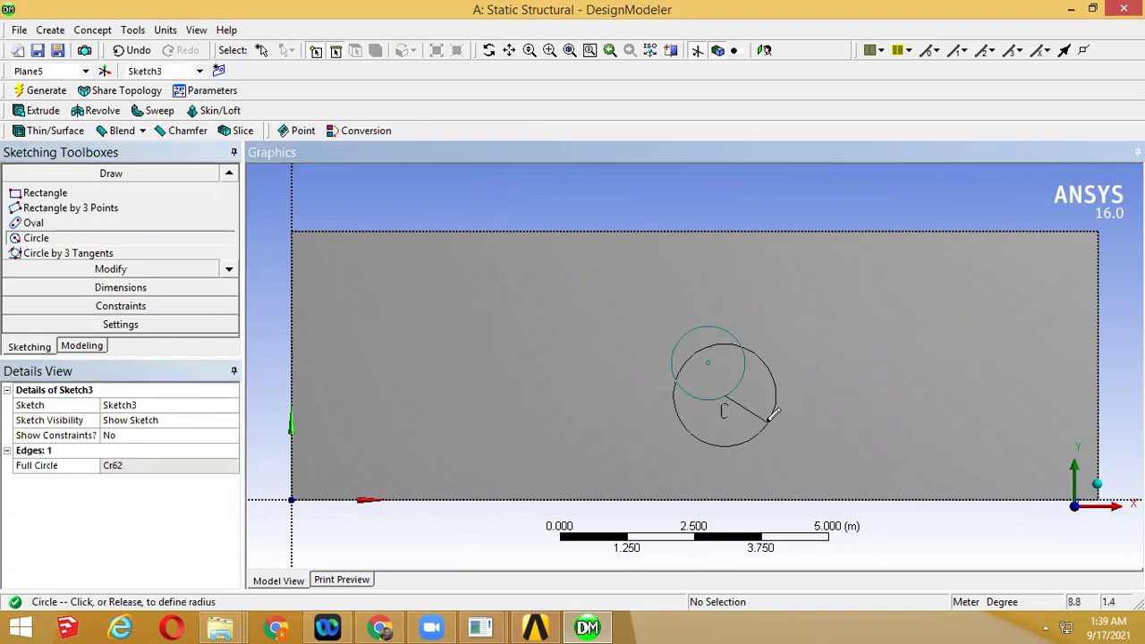
pyautogui.press('Escape')
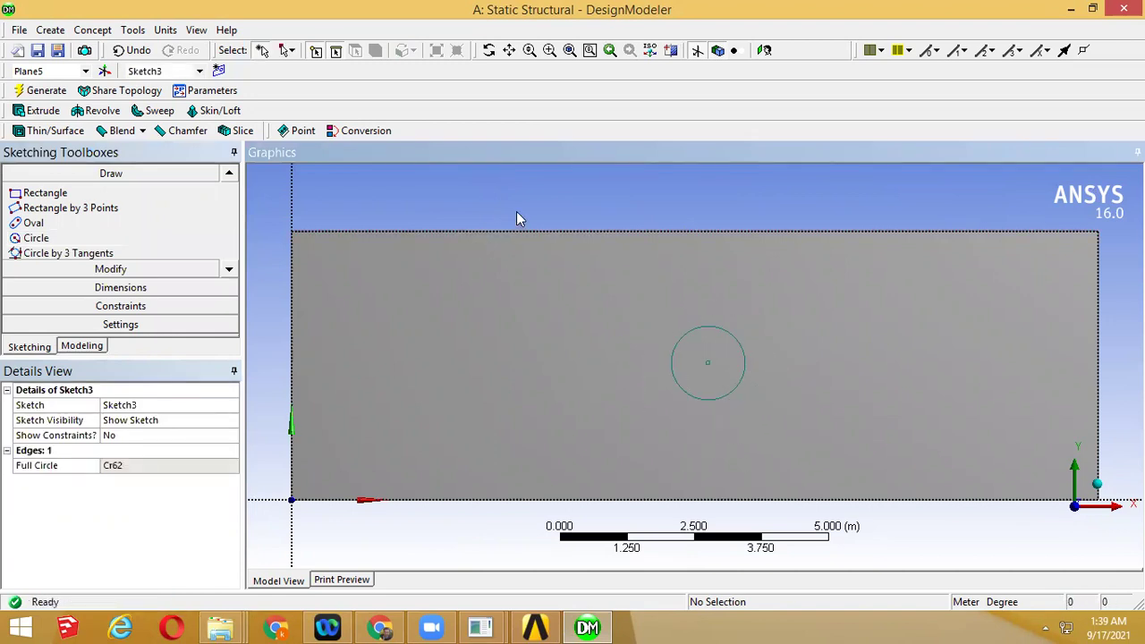
# Dimension the circle centre from the plate's left edge and from its bottom edge
pyautogui.scroll(-2, 516, 212)
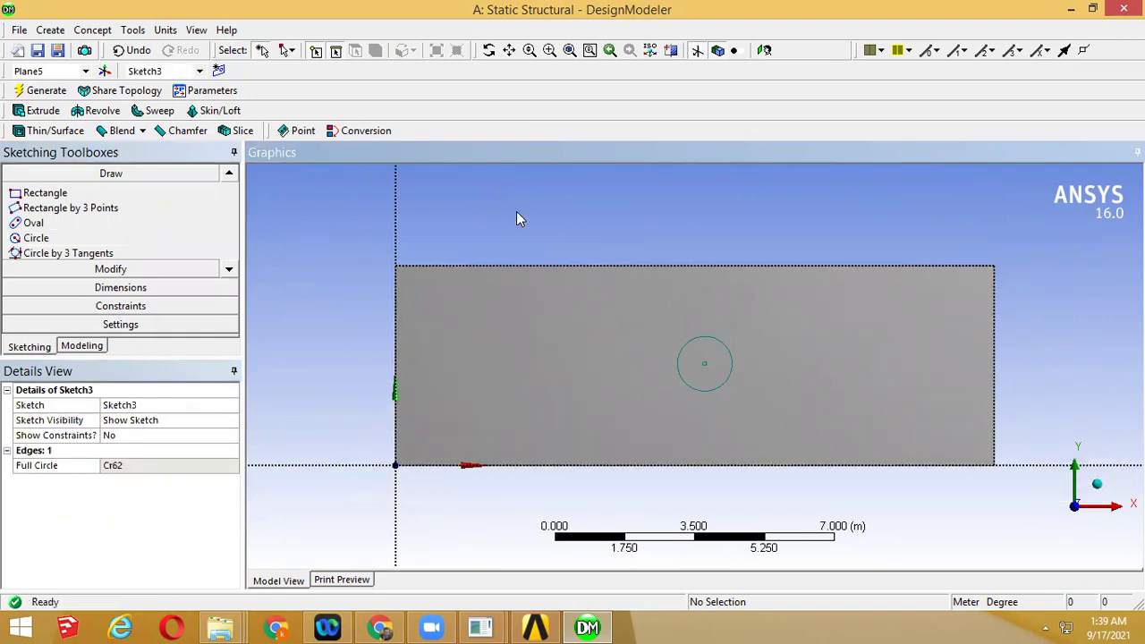
pyautogui.click(67, 287)
pyautogui.click(56, 275)
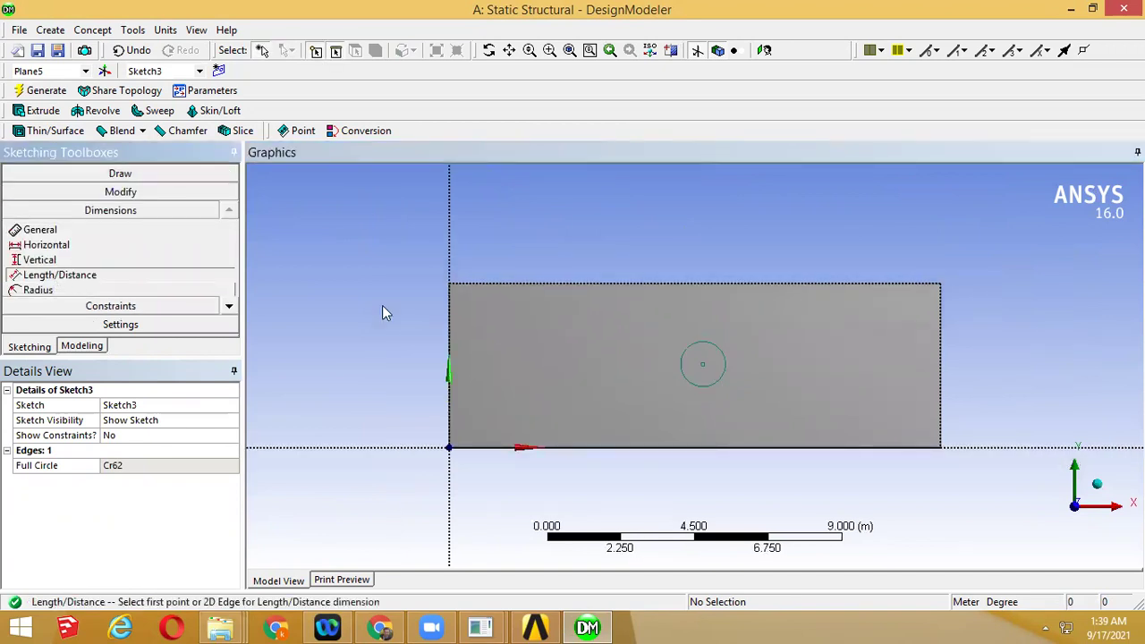
pyautogui.click(449, 351)
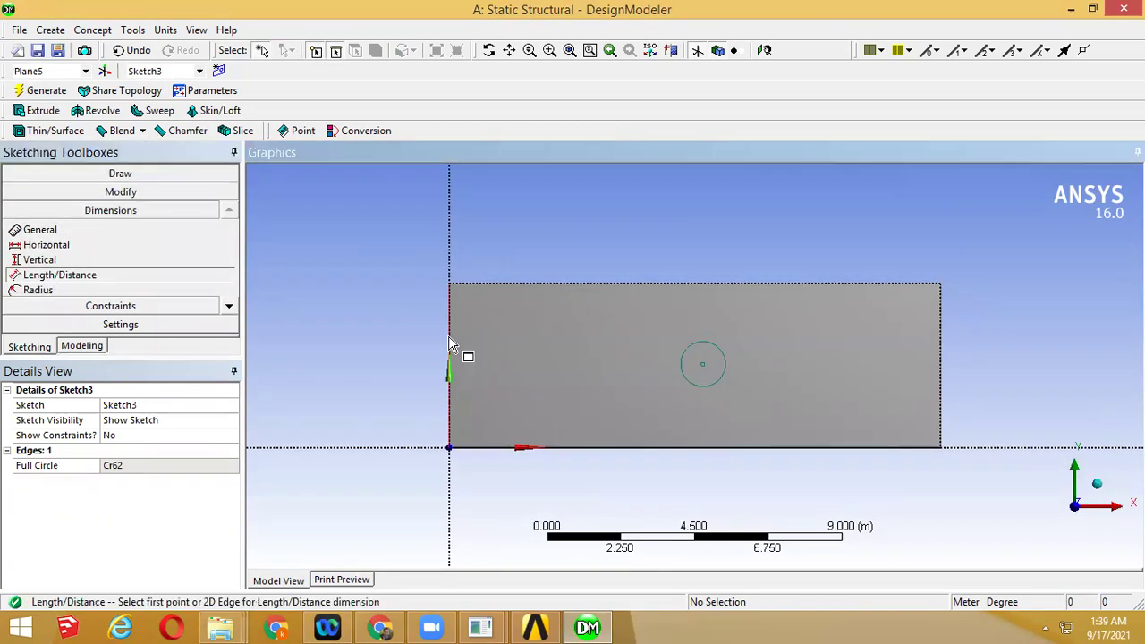
pyautogui.click(719, 383)
pyautogui.click(696, 260)
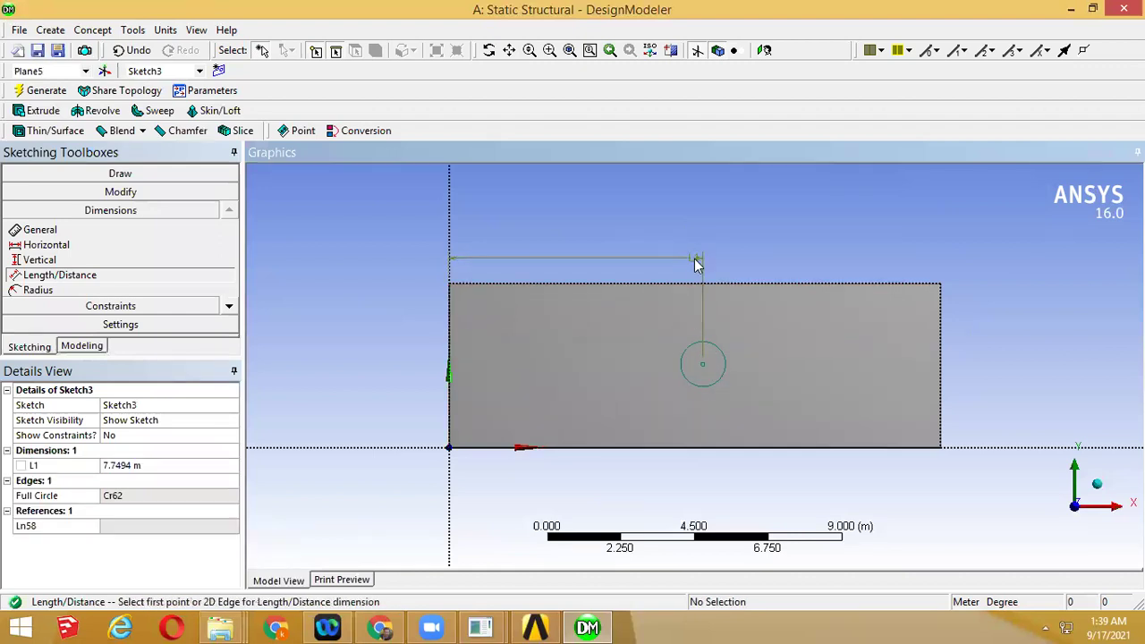
pyautogui.click(702, 365)
pyautogui.click(687, 449)
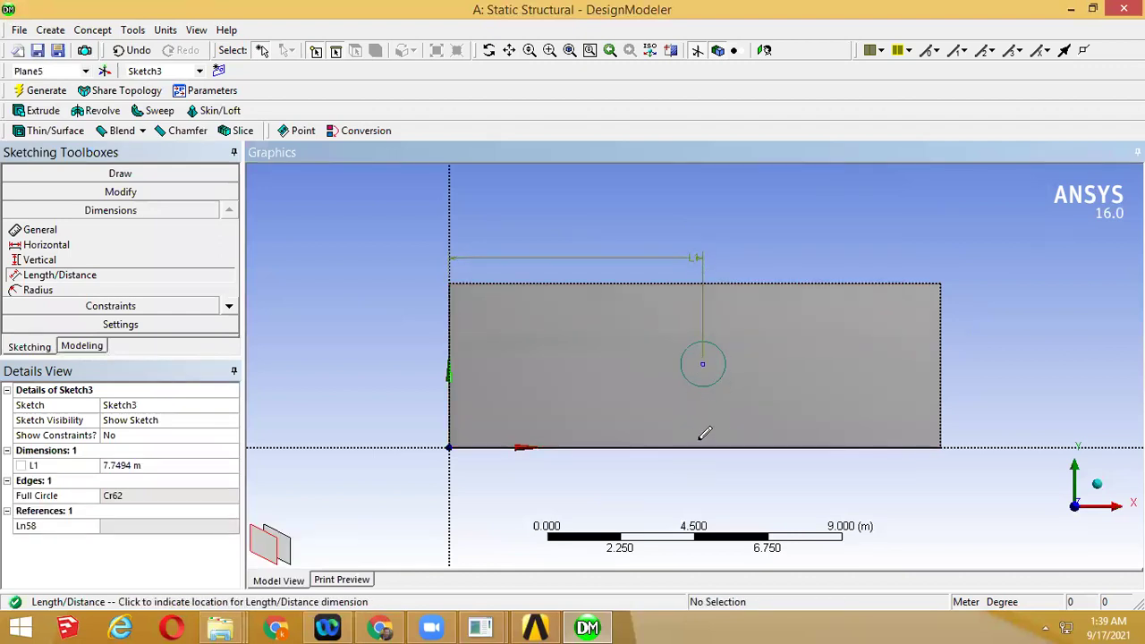
pyautogui.click(724, 444)
# Set dimension L1 to 7.5 m and L2 to 2.5 m
pyautogui.click(123, 465)
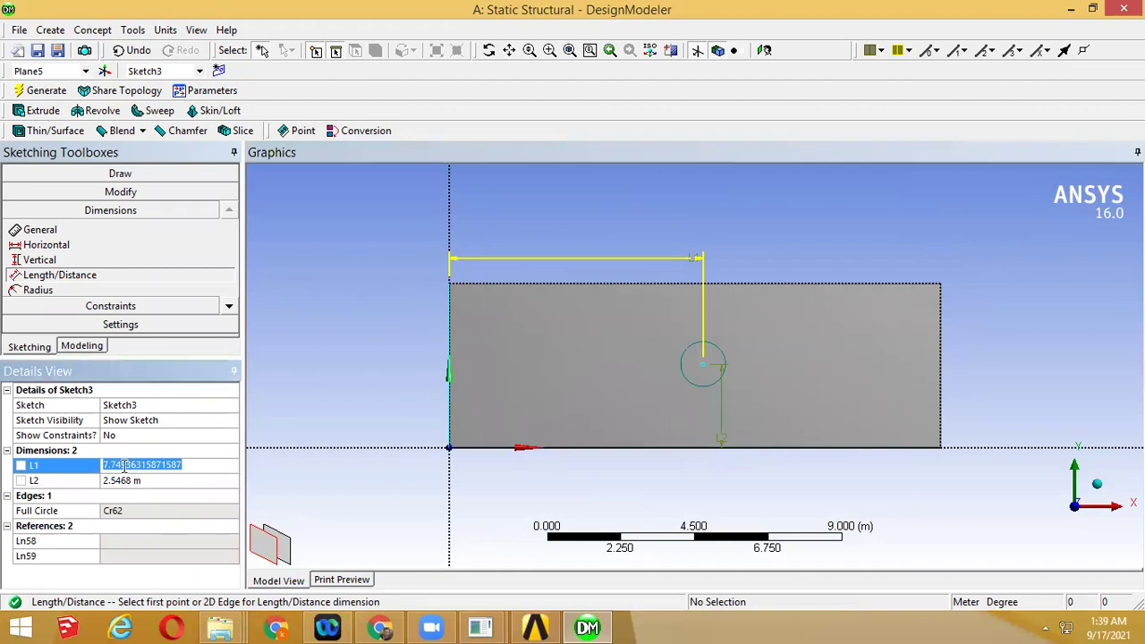
pyautogui.write('7.5')
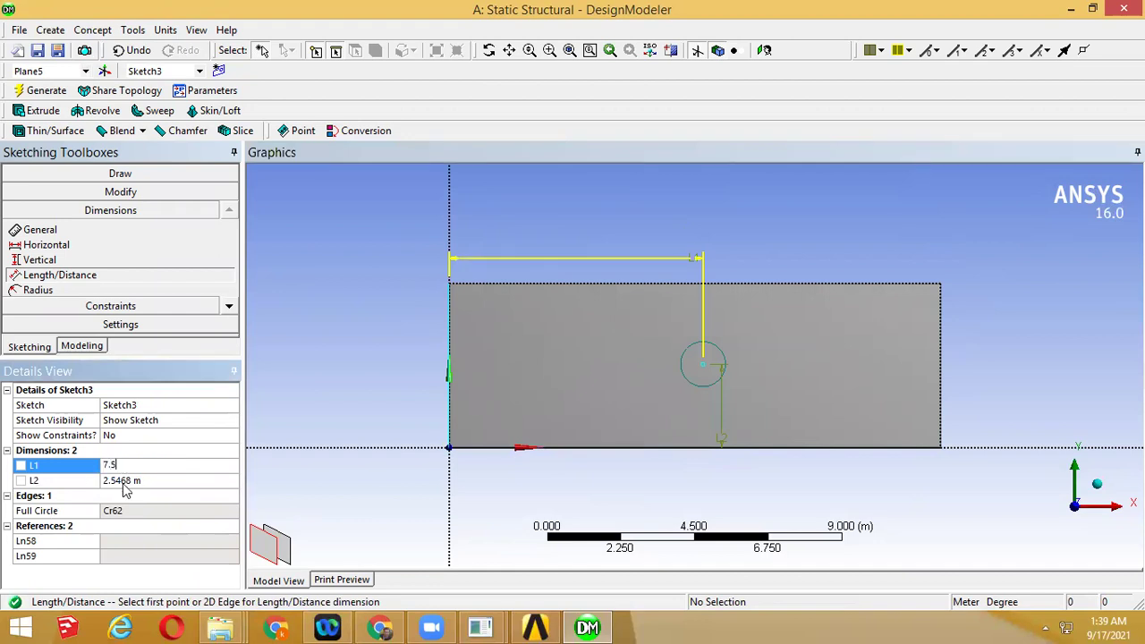
pyautogui.click(125, 480)
pyautogui.write('2')
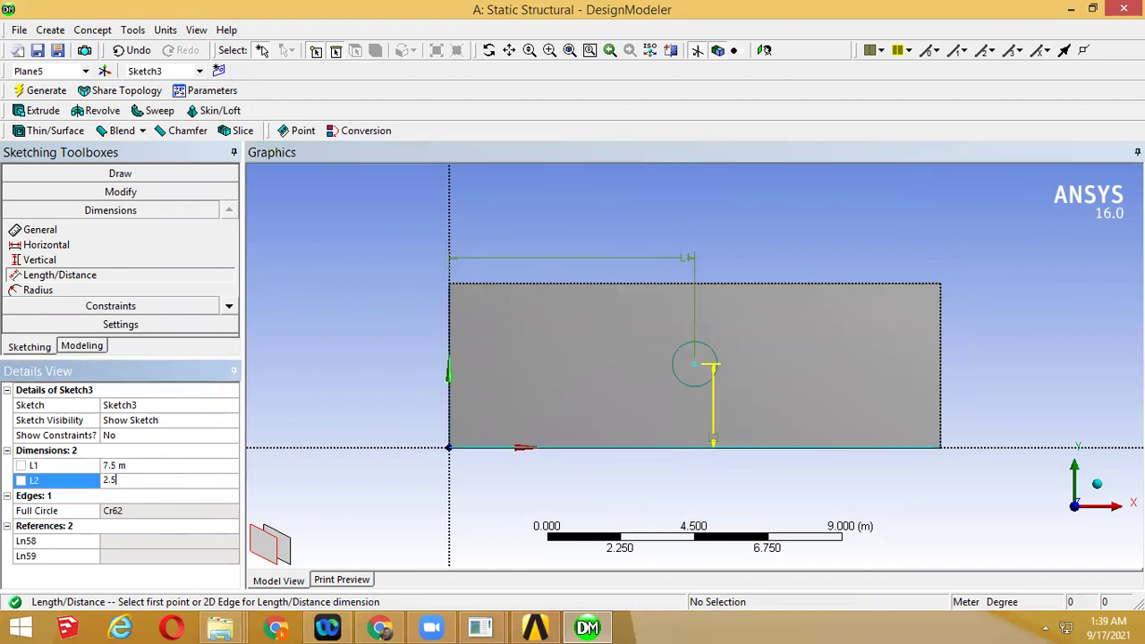
pyautogui.write('.5')
pyautogui.press('Return')
pyautogui.moveTo(597, 204); pyautogui.dragTo(624, 238, button='middle')
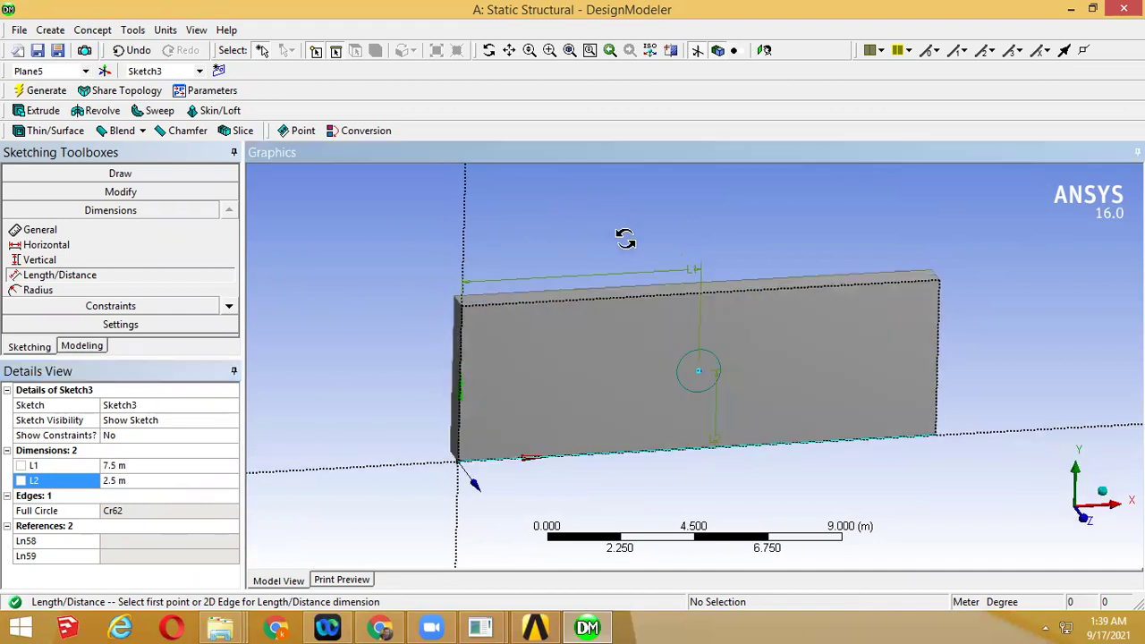
pyautogui.click(81, 346)
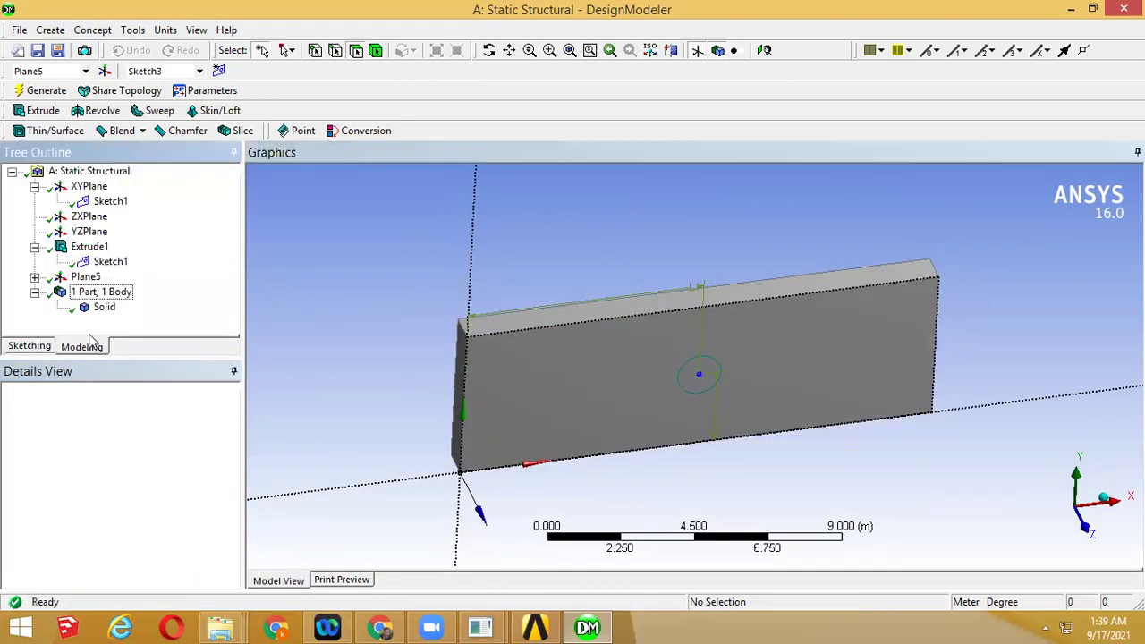
# Extrude Sketch3 with the Cut Material operation as Extrude3 to cut the hole through the plate
pyautogui.click(34, 278)
pyautogui.click(110, 293)
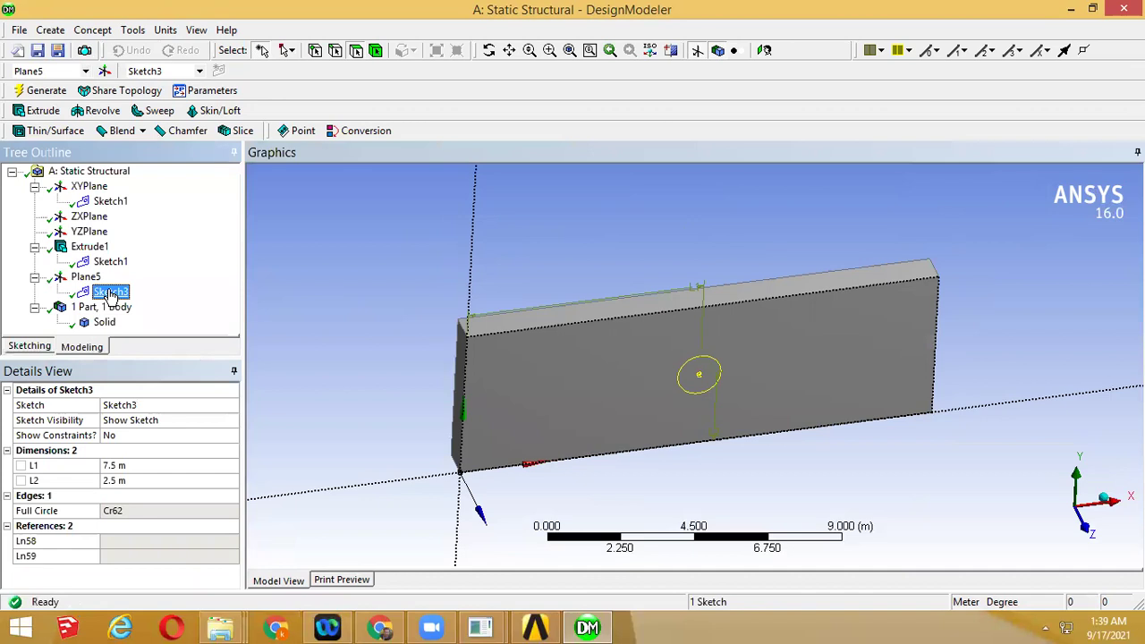
pyautogui.click(43, 110)
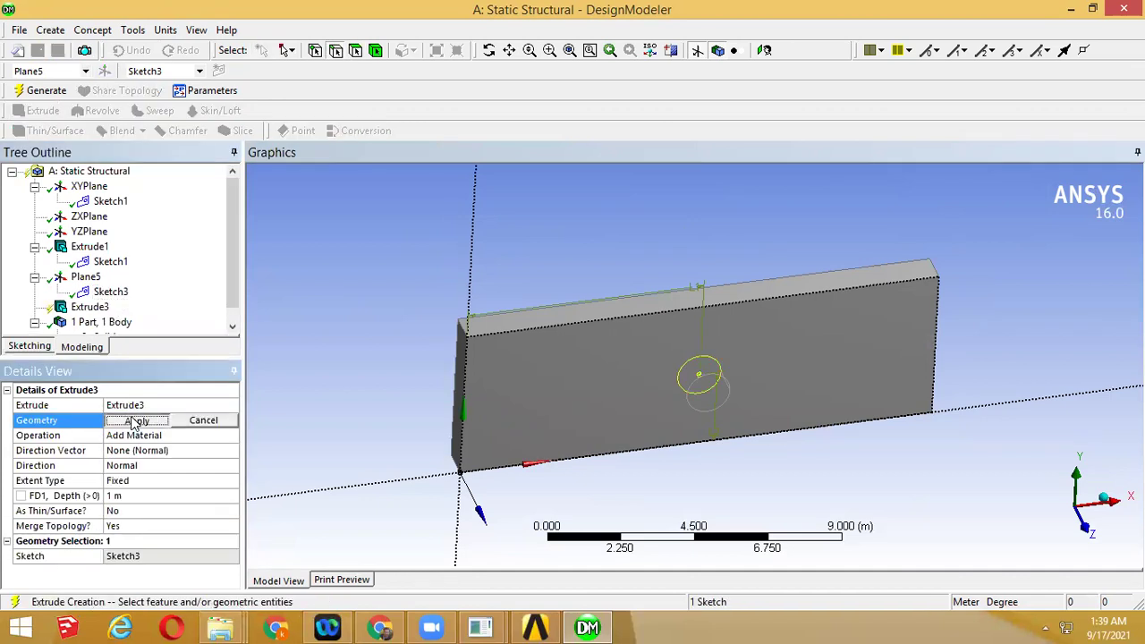
pyautogui.click(137, 420)
pyautogui.click(164, 436)
pyautogui.click(231, 436)
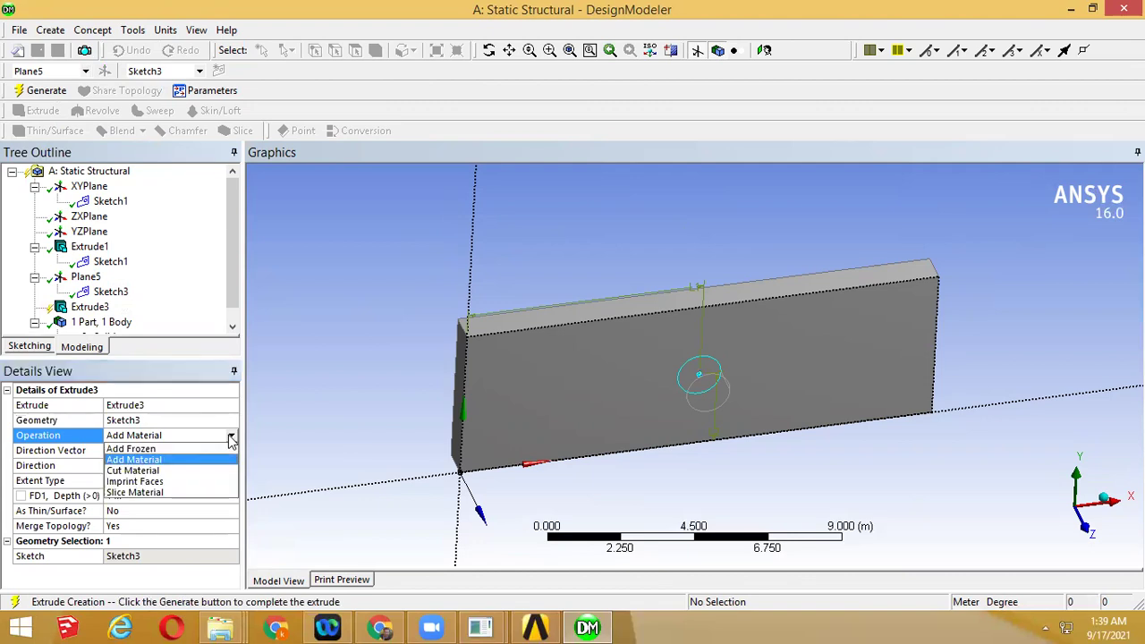
pyautogui.click(154, 472)
pyautogui.moveTo(406, 429); pyautogui.dragTo(490, 440, button='middle')
pyautogui.click(46, 90)
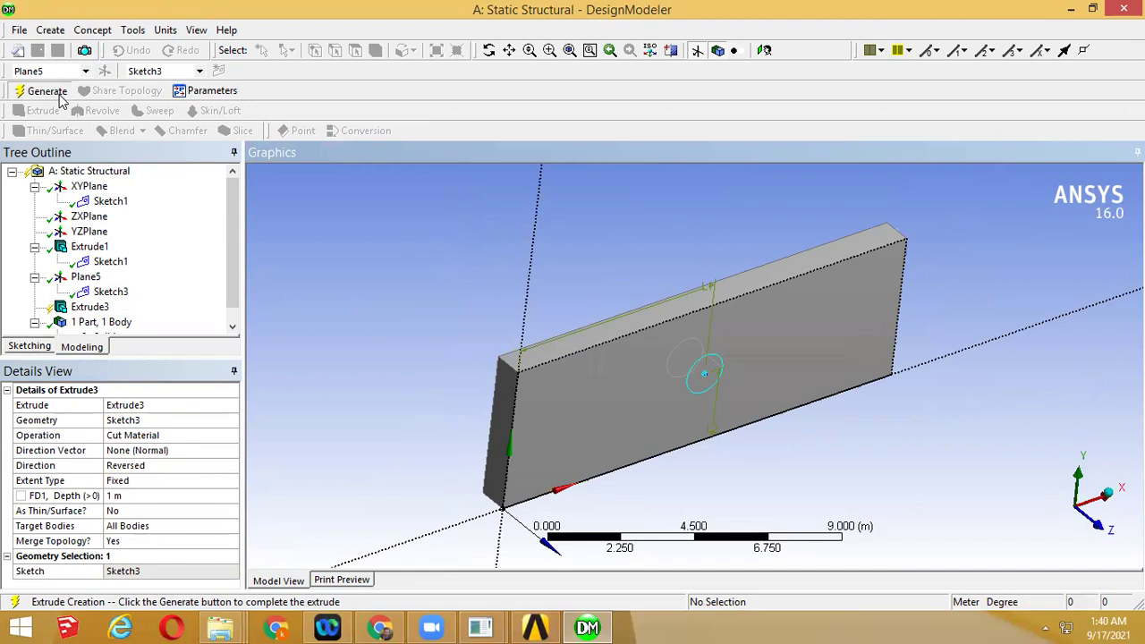
pyautogui.moveTo(677, 388); pyautogui.dragTo(631, 407, button='middle')
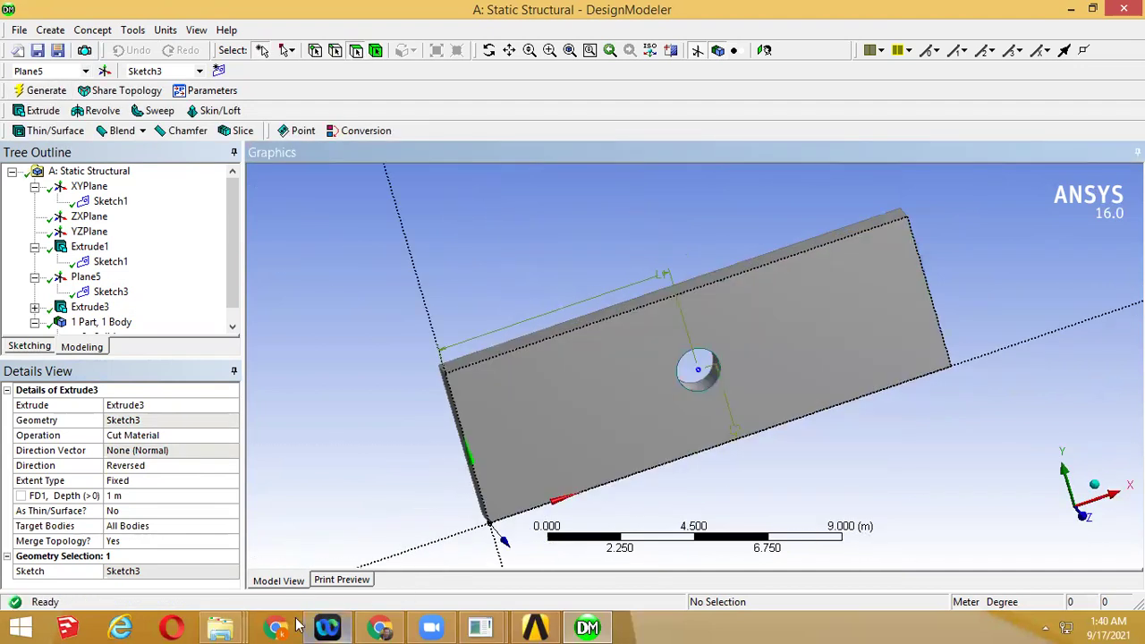
pyautogui.click(382, 625)
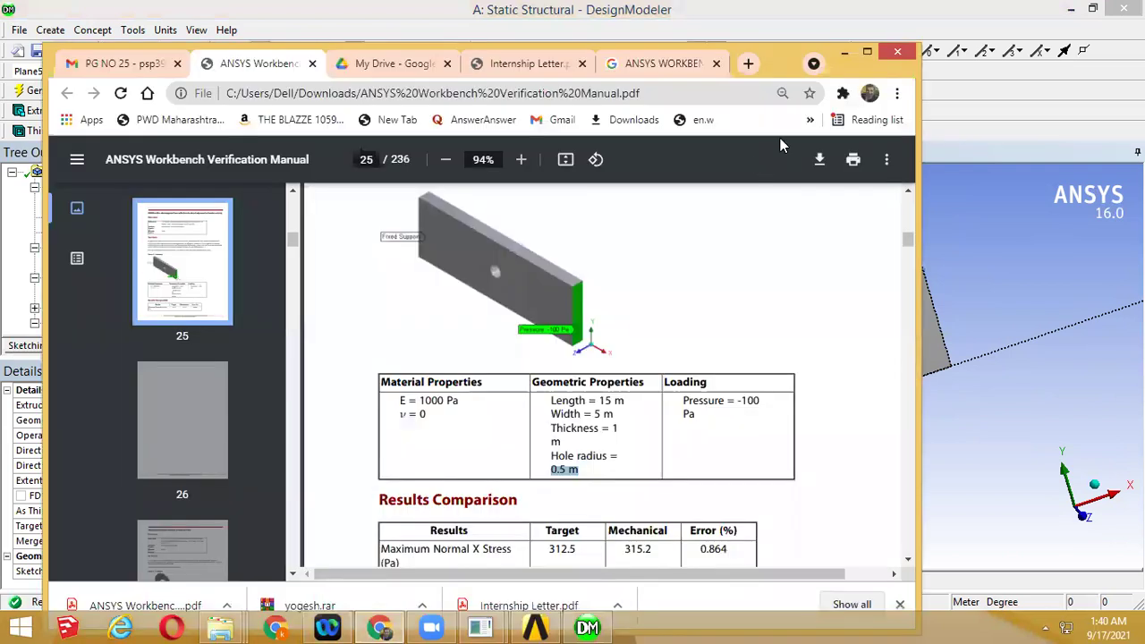
# Review the Material, Geometric and Loading properties on manual page 25, then minimize the windows
pyautogui.click(867, 51)
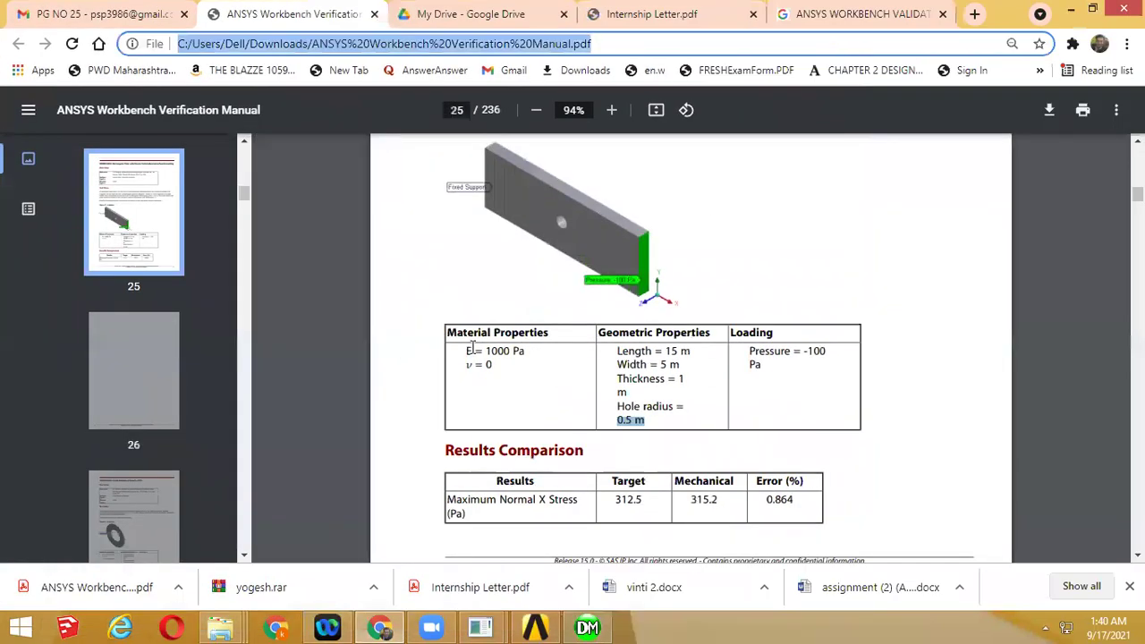
pyautogui.moveTo(526, 352); pyautogui.dragTo(575, 334)
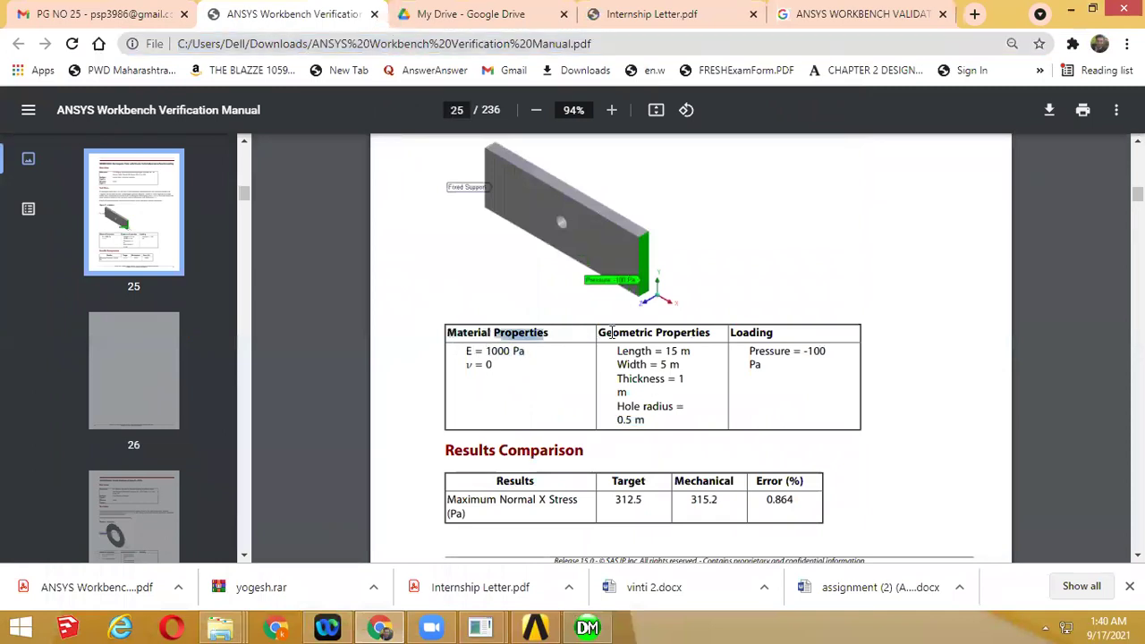
pyautogui.doubleClick(612, 332)
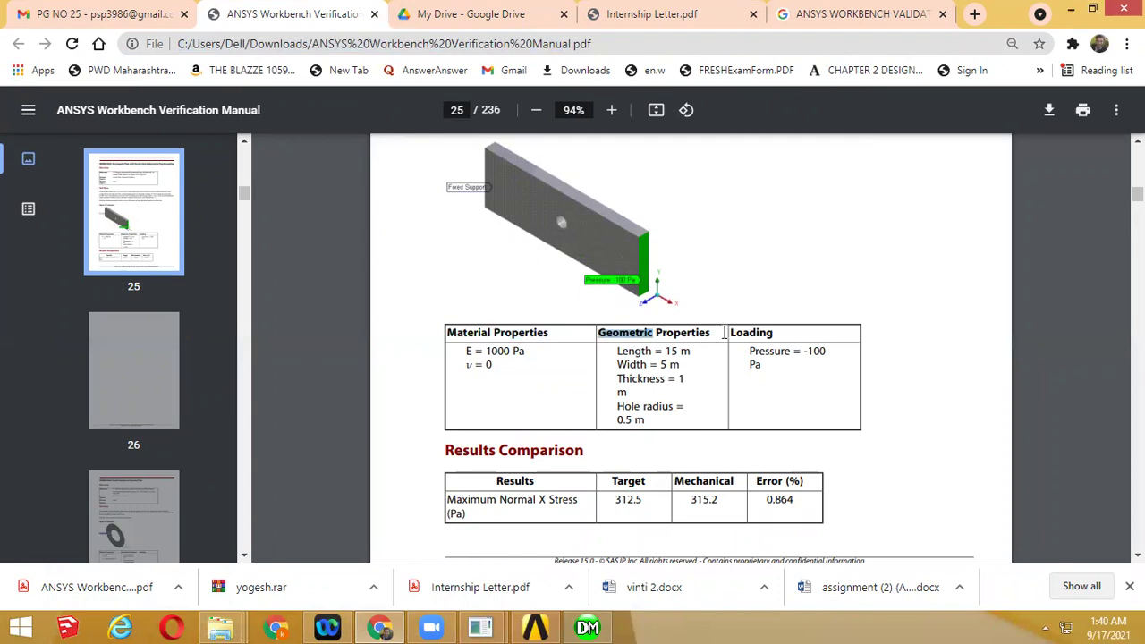
pyautogui.moveTo(727, 332); pyautogui.dragTo(770, 332)
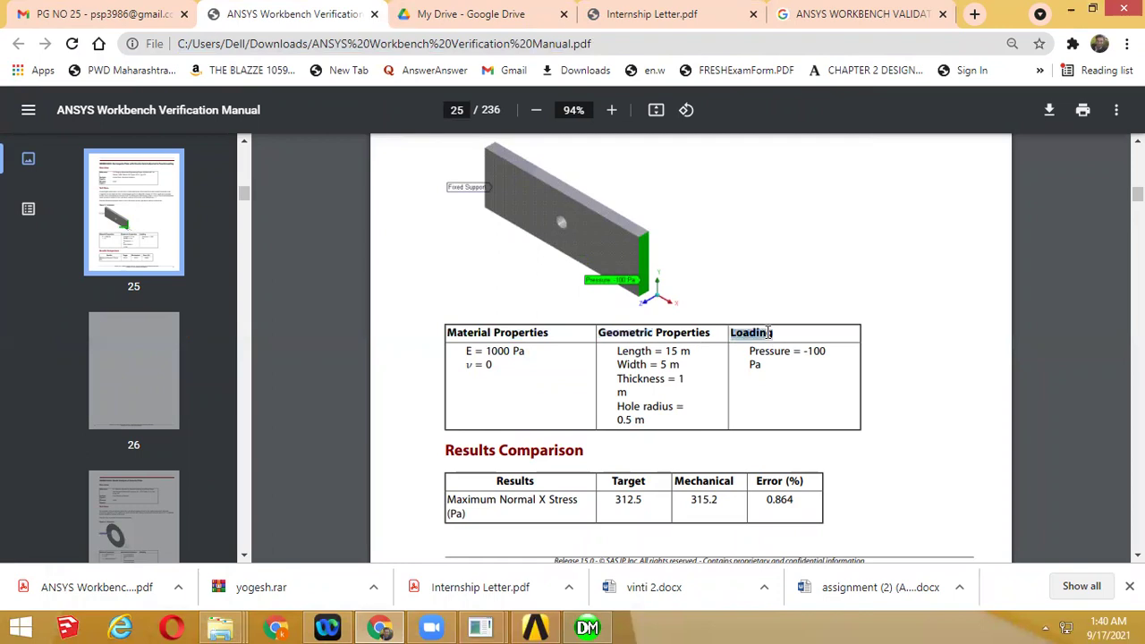
pyautogui.click(1067, 14)
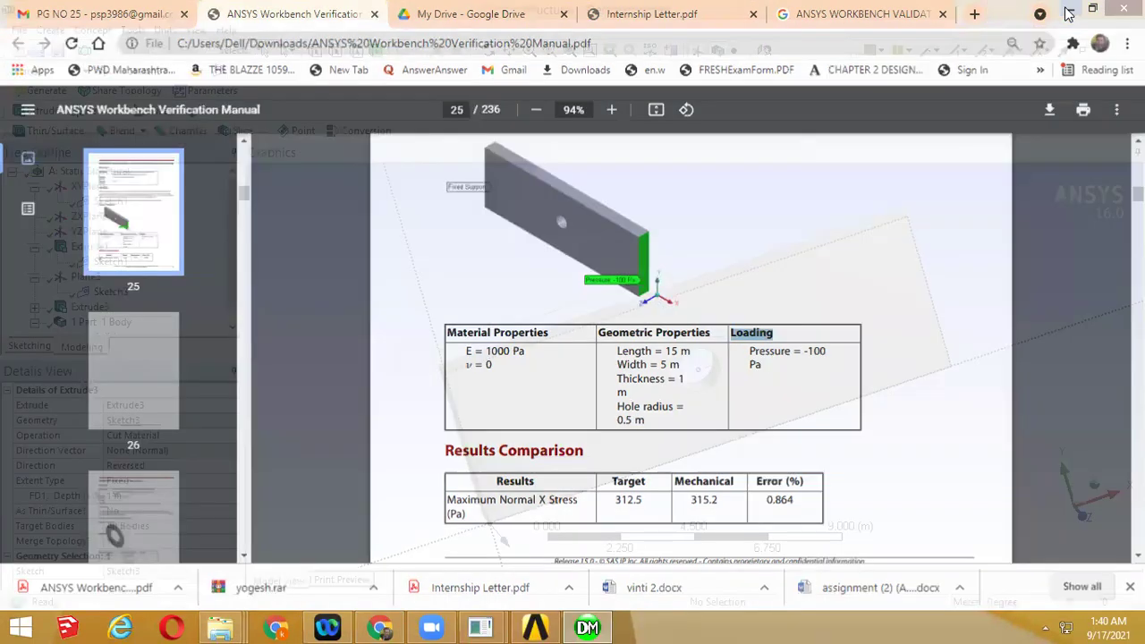
pyautogui.click(1079, 6)
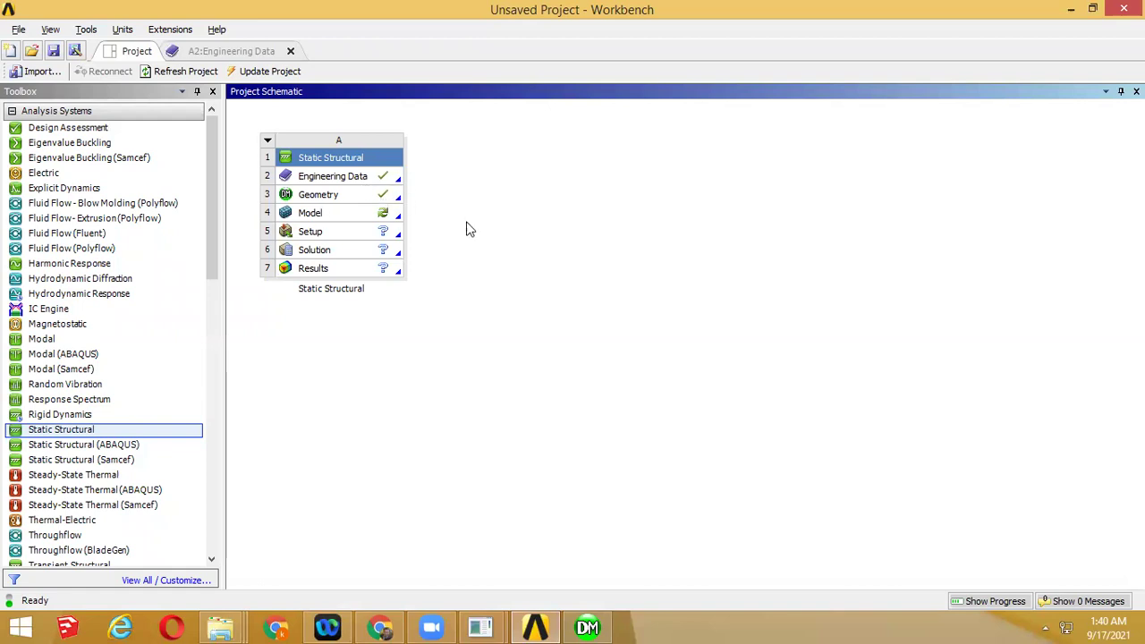
# Return to the Workbench project and select the Static Structural Model cell
pyautogui.click(587, 627)
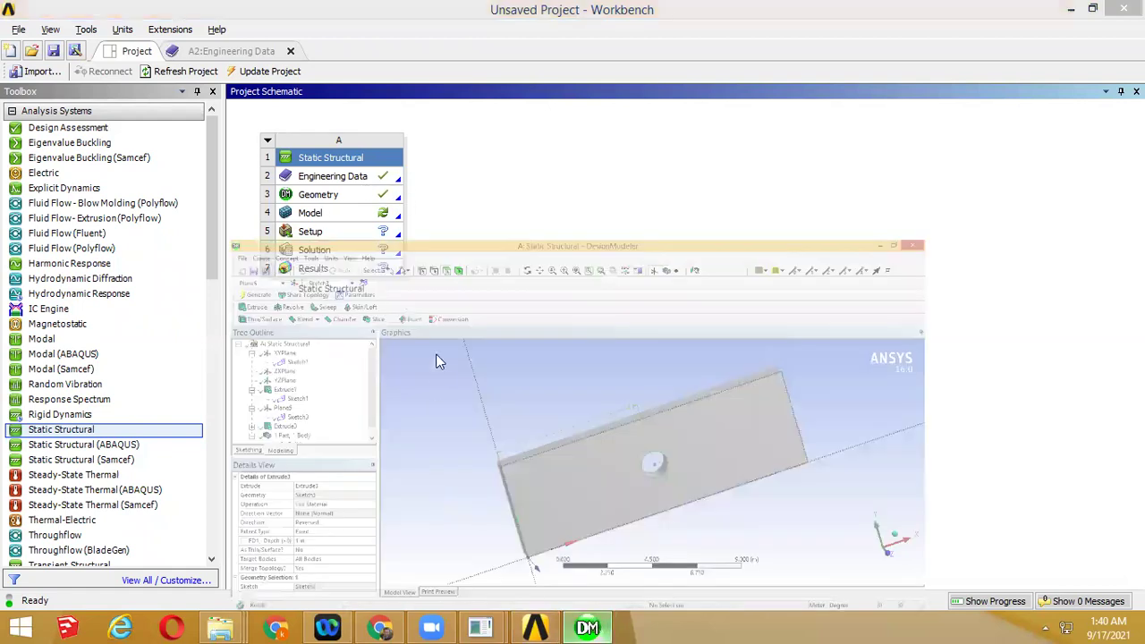
pyautogui.click(347, 221)
# Launch Mechanical on the model and expand Geometry to show the plate's Solid body
pyautogui.doubleClick(347, 221)
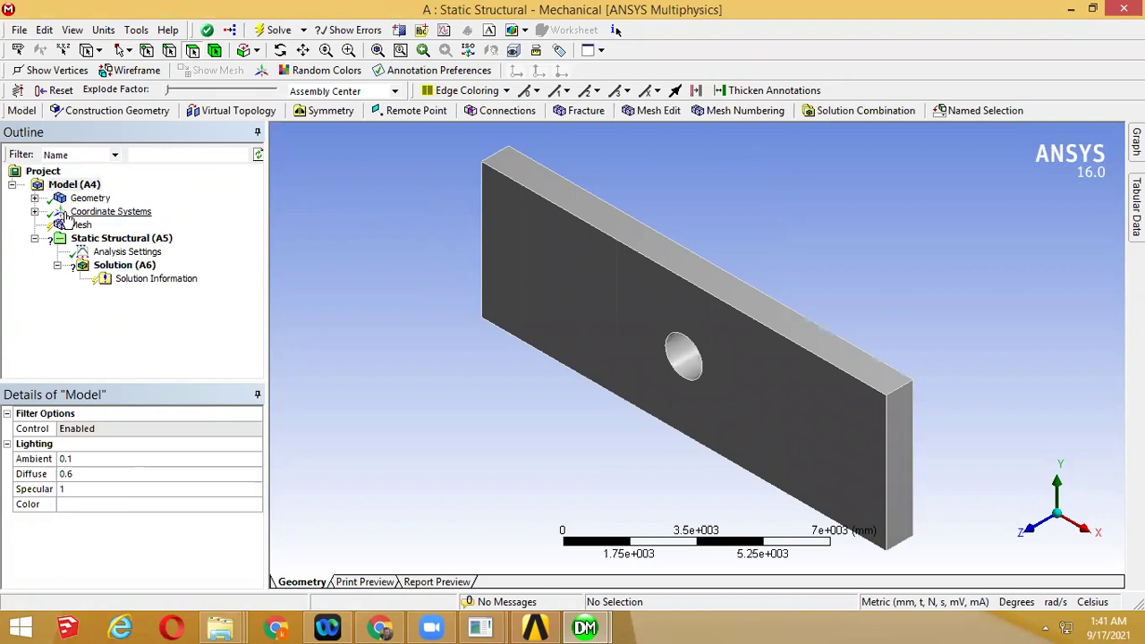
pyautogui.click(35, 198)
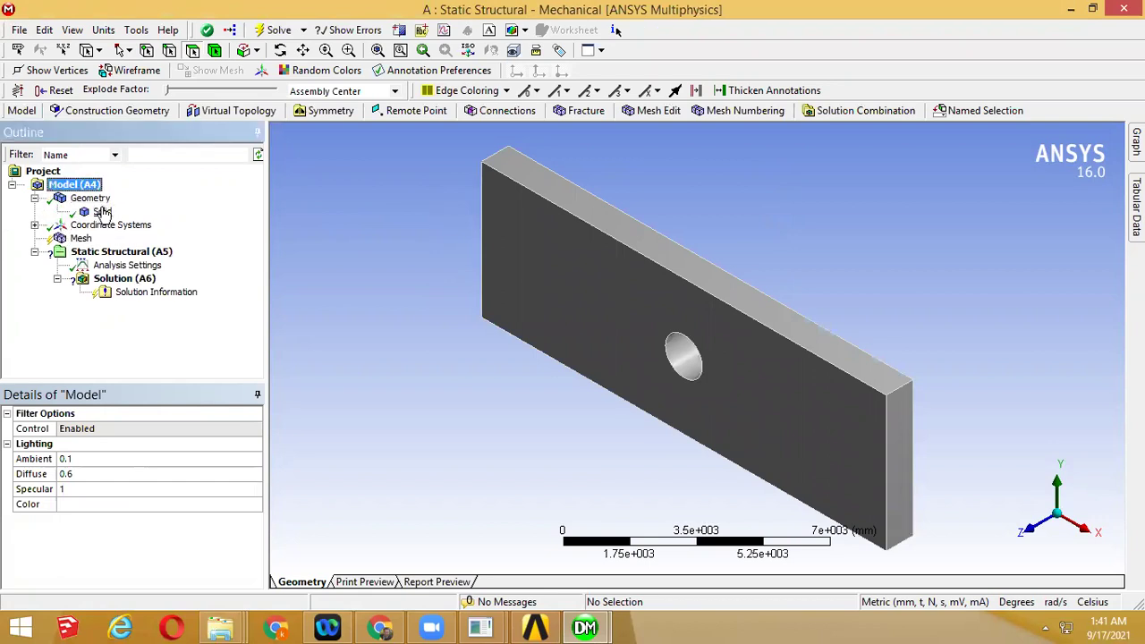
pyautogui.click(58, 186)
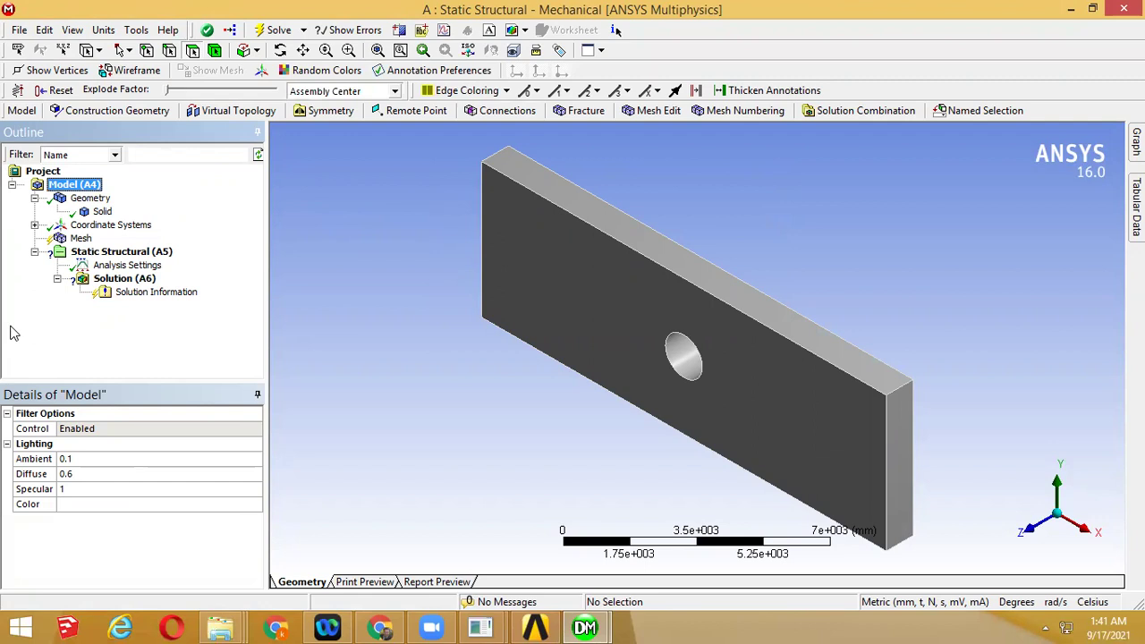
pyautogui.click(380, 627)
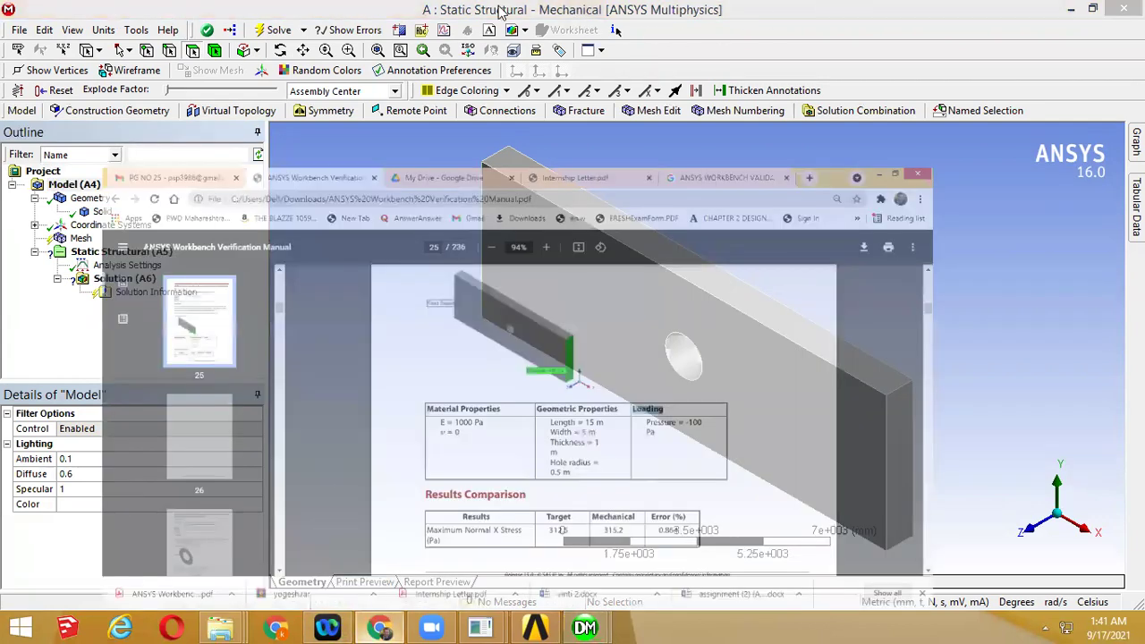
pyautogui.click(501, 10)
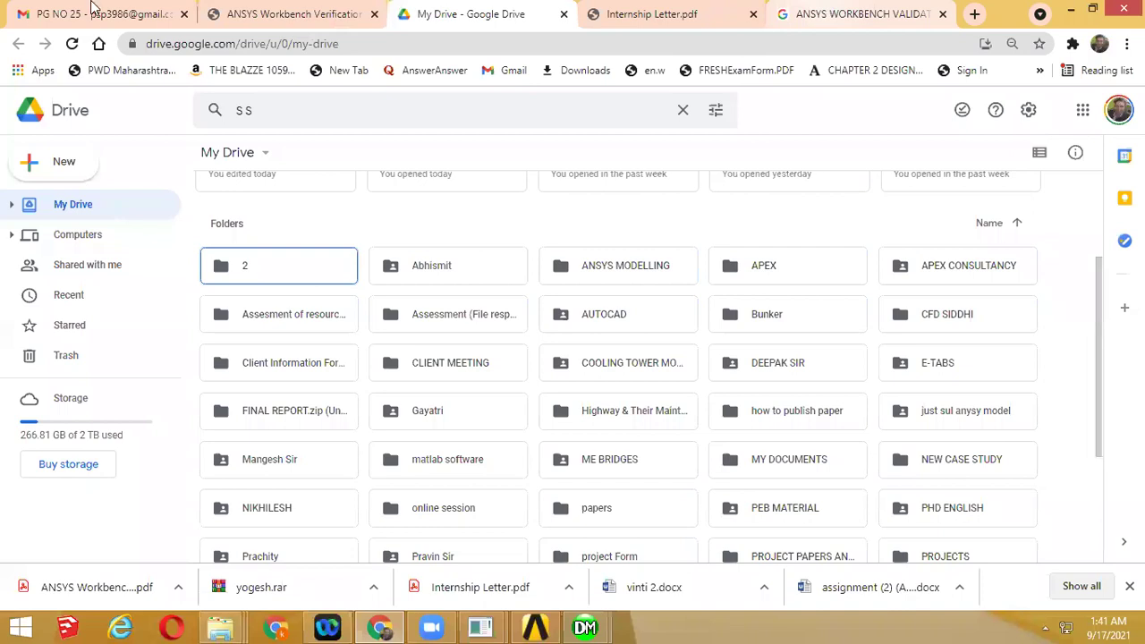
pyautogui.click(95, 11)
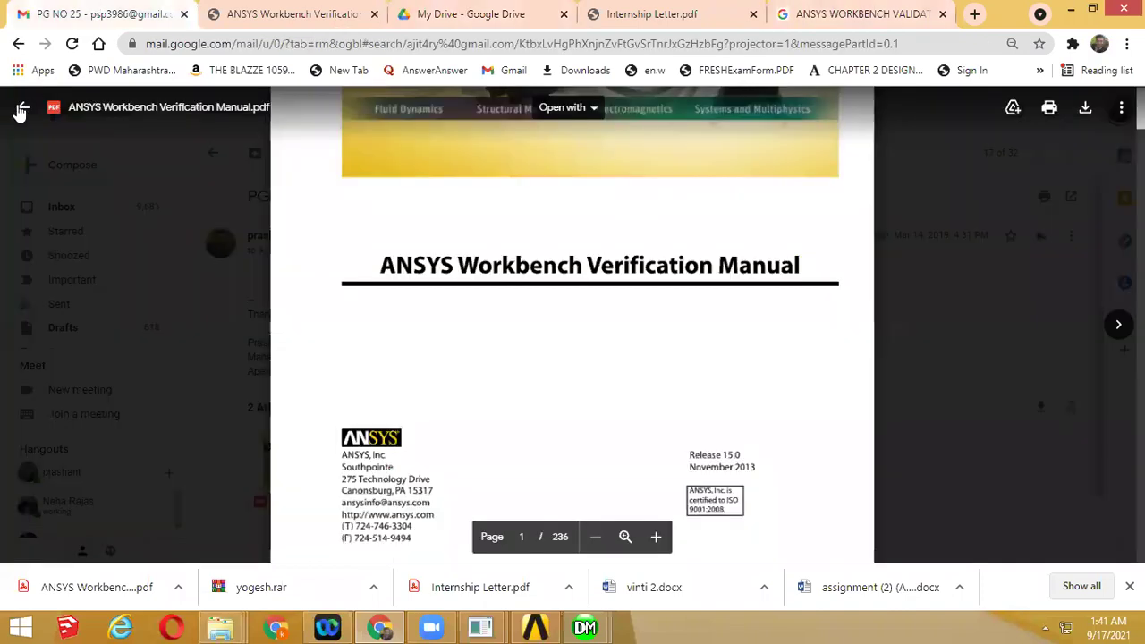
pyautogui.click(19, 107)
pyautogui.click(62, 210)
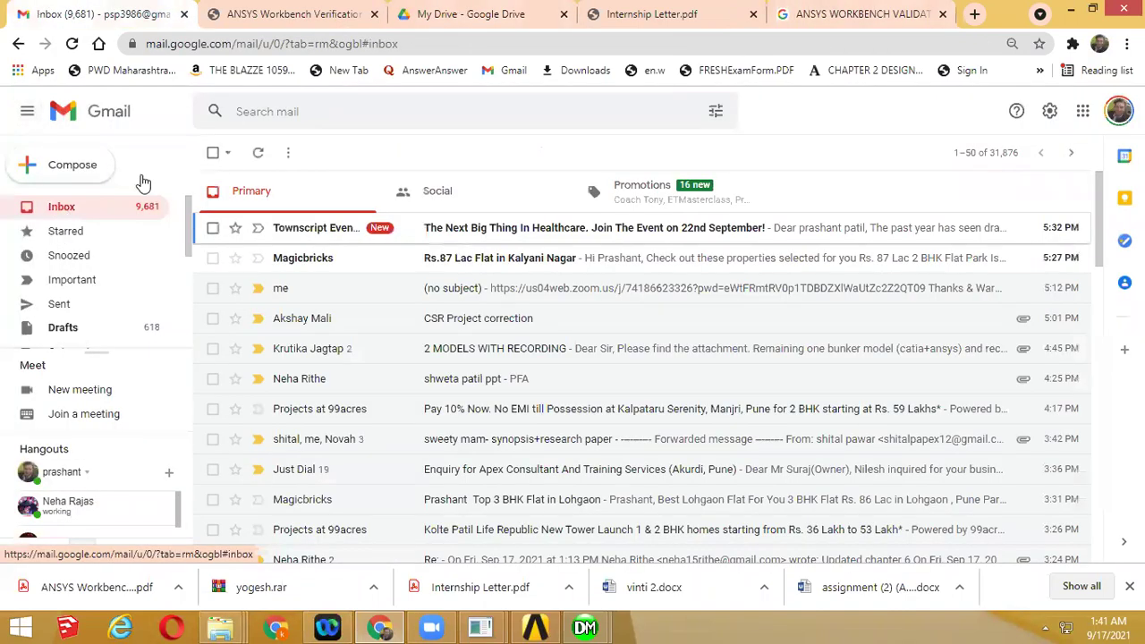
pyautogui.click(1072, 9)
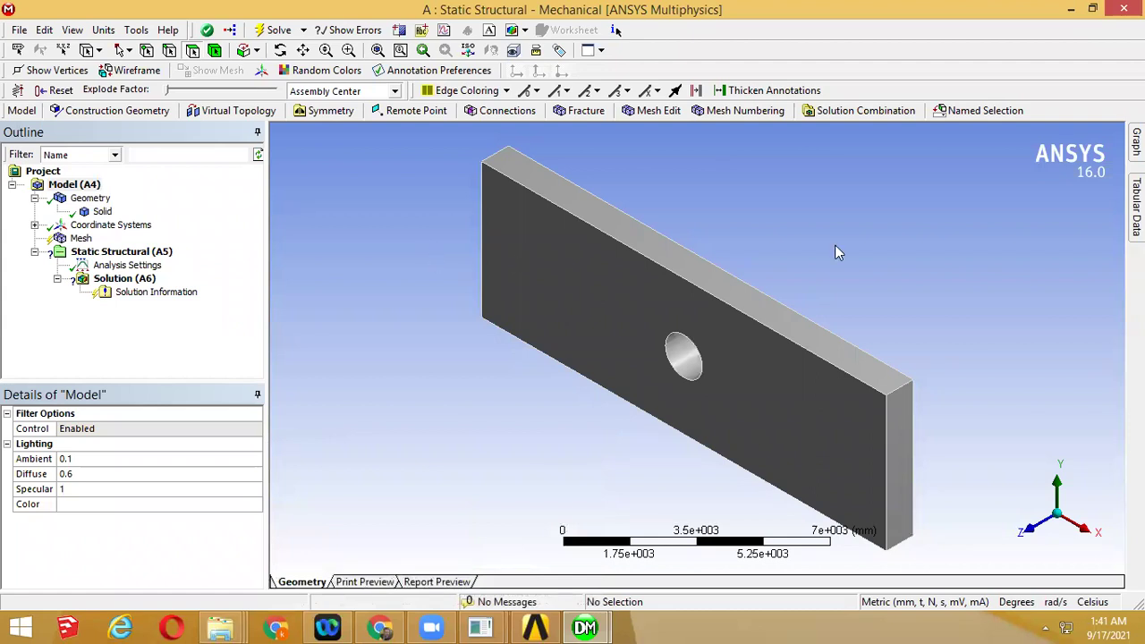
# Generate the mesh on the holed plate from the Mesh branch
pyautogui.click(84, 243)
pyautogui.rightClick(85, 243)
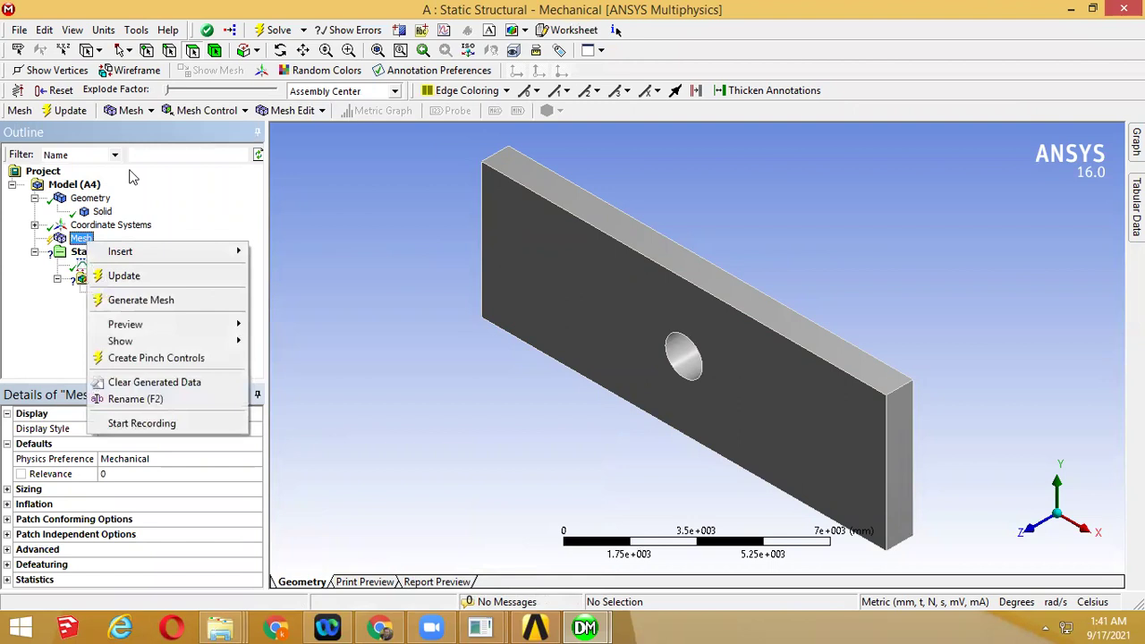
pyautogui.click(198, 308)
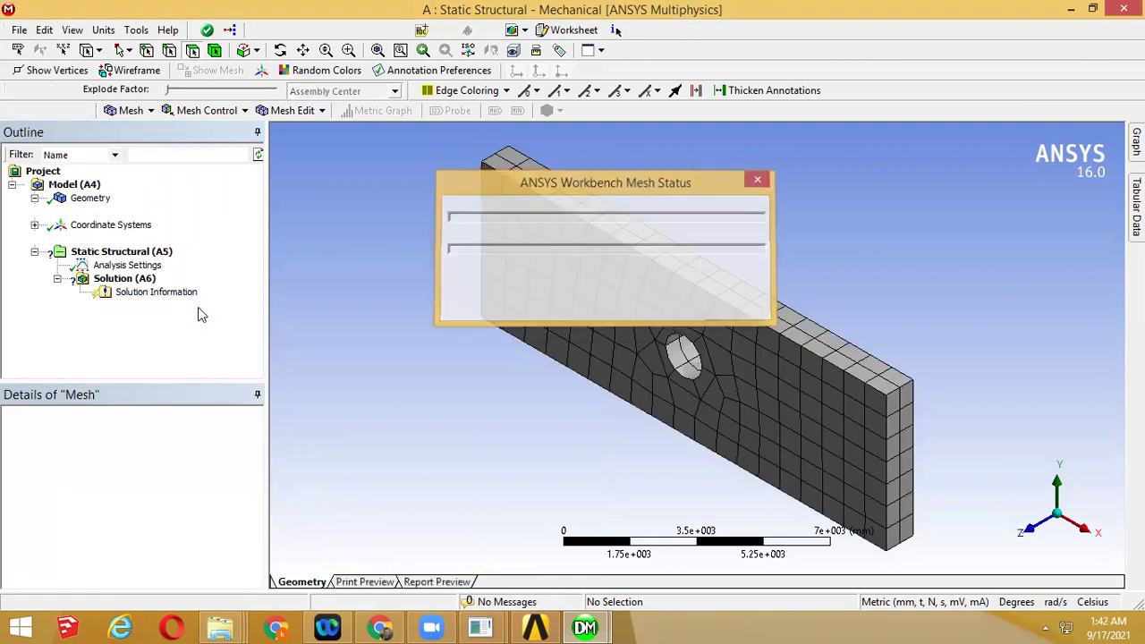
pyautogui.moveTo(620, 316); pyautogui.dragTo(725, 301, button='middle')
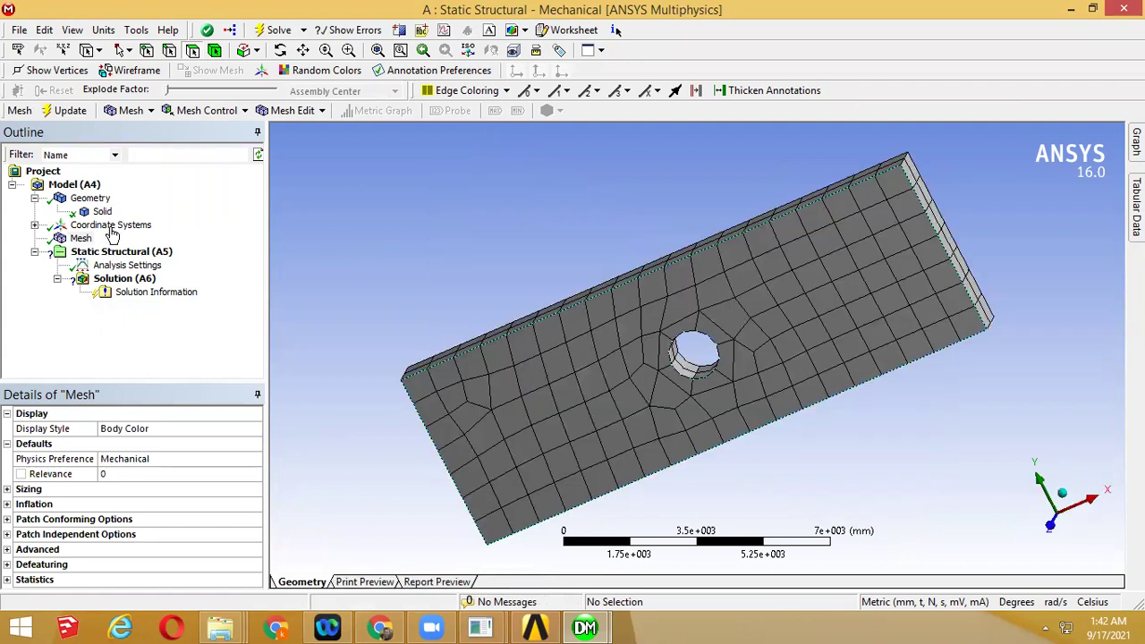
pyautogui.rightClick(79, 242)
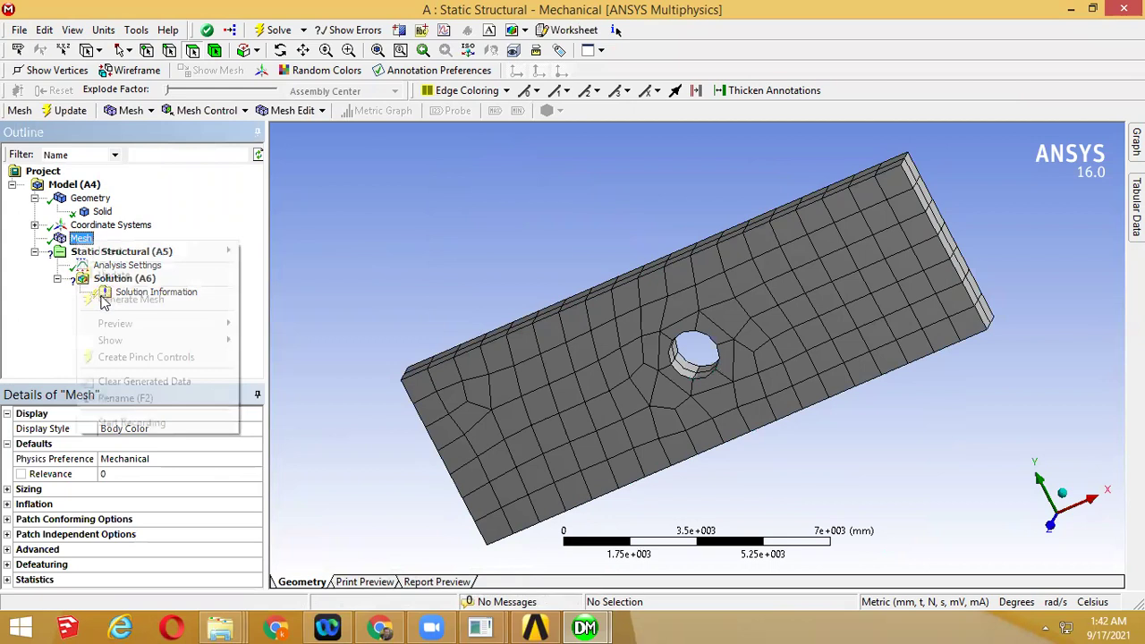
pyautogui.click(599, 390)
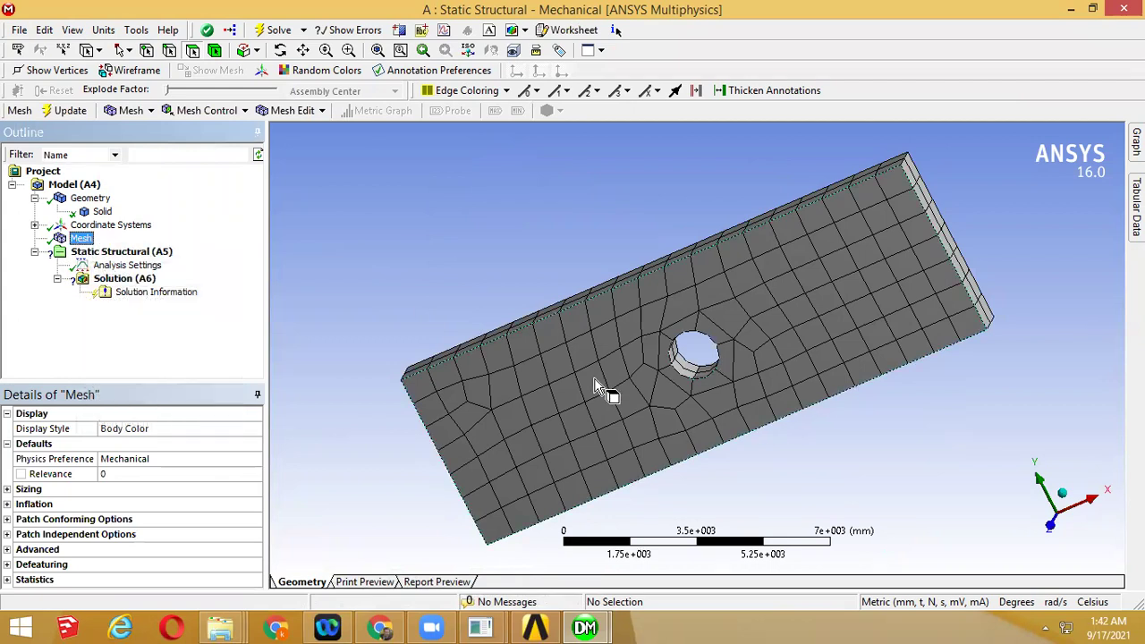
# Expand the mesh Statistics to read 1629 nodes and 254 elements, then minimize Mechanical
pyautogui.click(7, 489)
pyautogui.moveTo(256, 490); pyautogui.dragTo(262, 561)
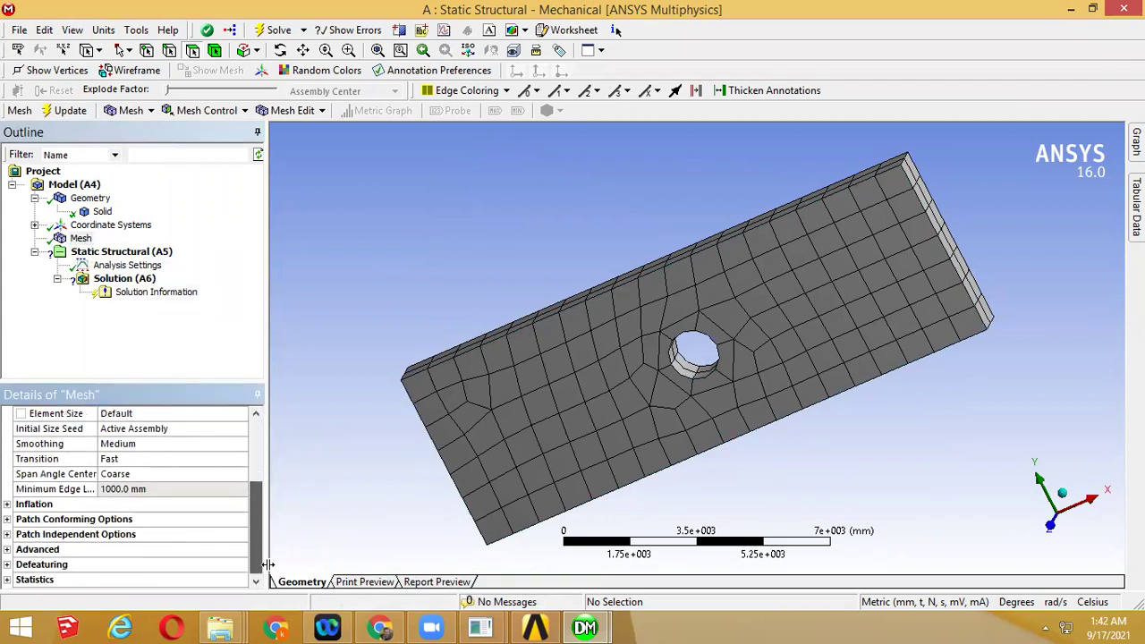
pyautogui.click(18, 506)
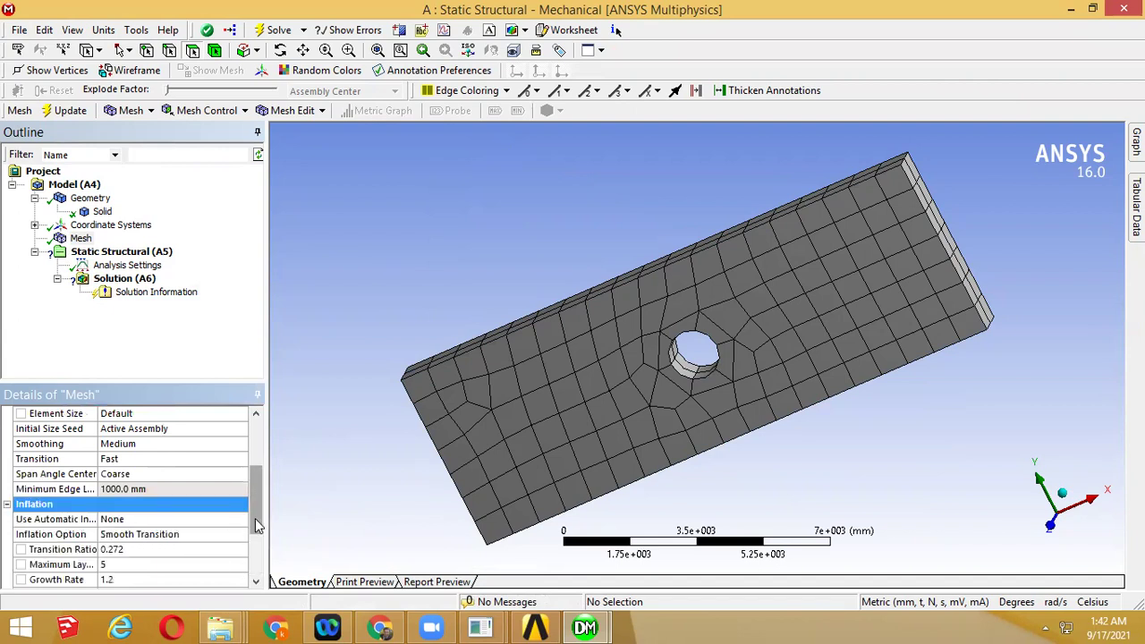
pyautogui.scroll(-3, 255, 518)
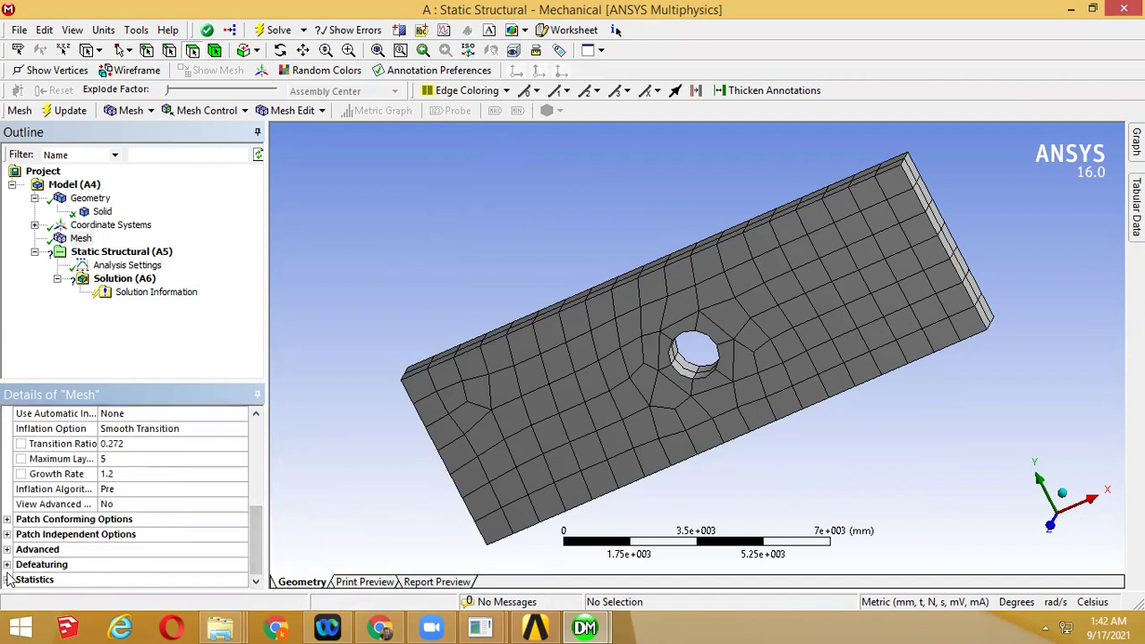
pyautogui.click(7, 579)
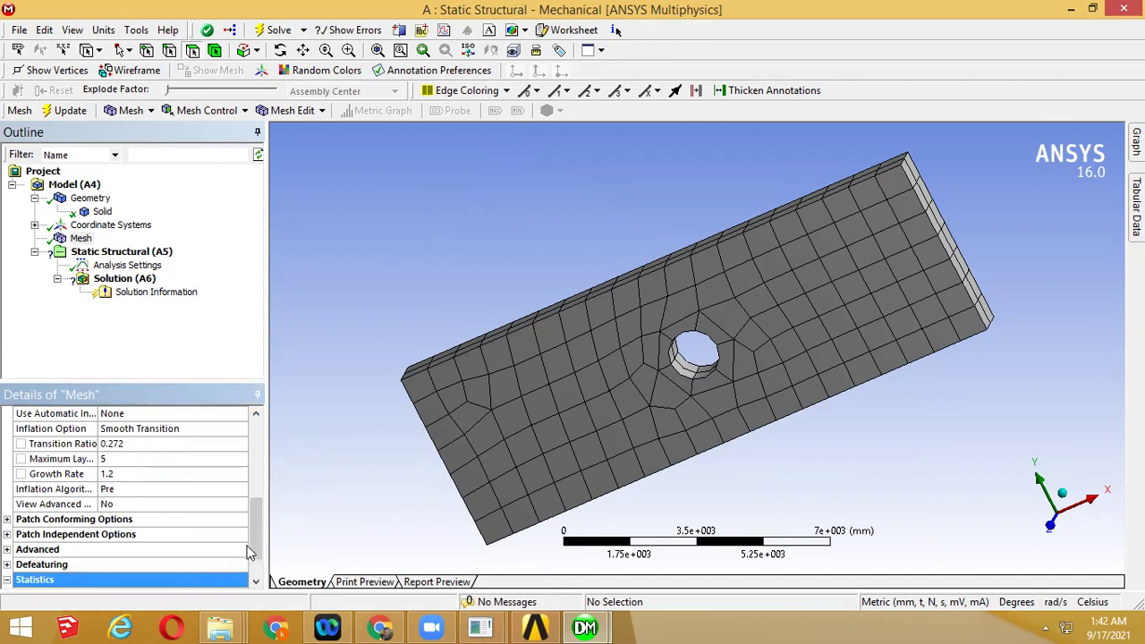
pyautogui.scroll(-1, 255, 559)
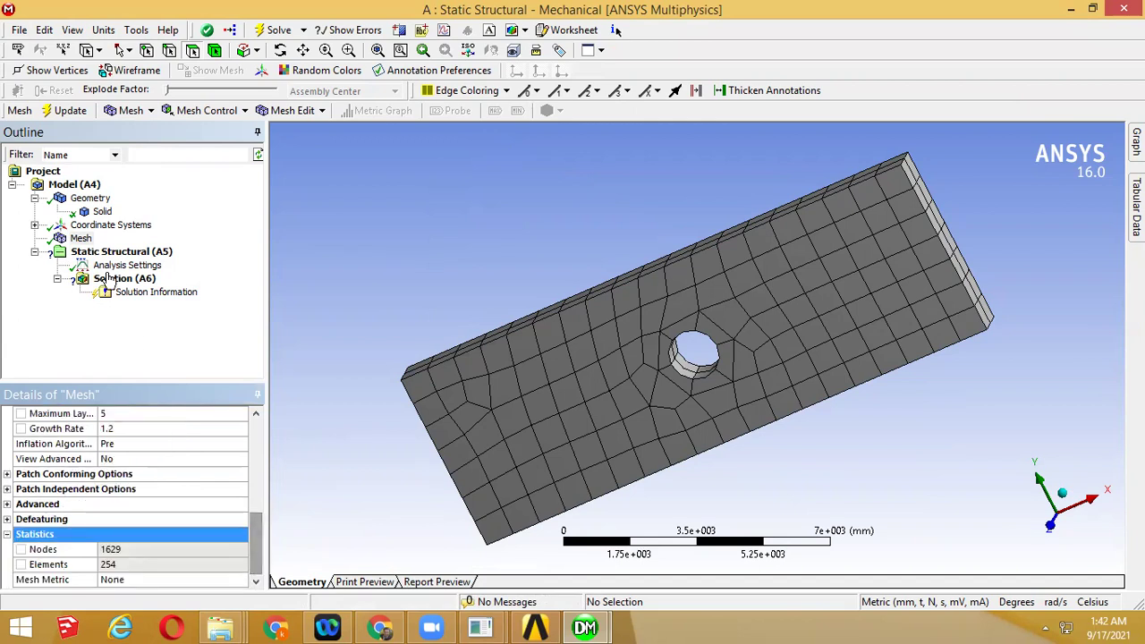
pyautogui.click(84, 239)
pyautogui.rightClick(88, 241)
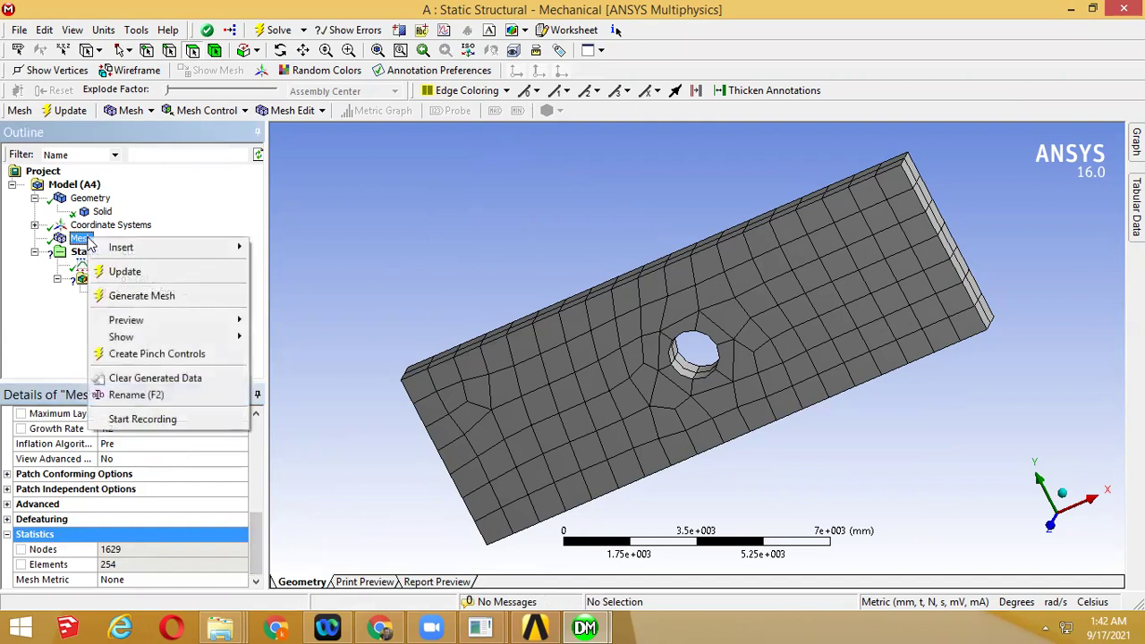
pyautogui.click(362, 289)
pyautogui.moveTo(389, 264); pyautogui.dragTo(439, 250, button='middle')
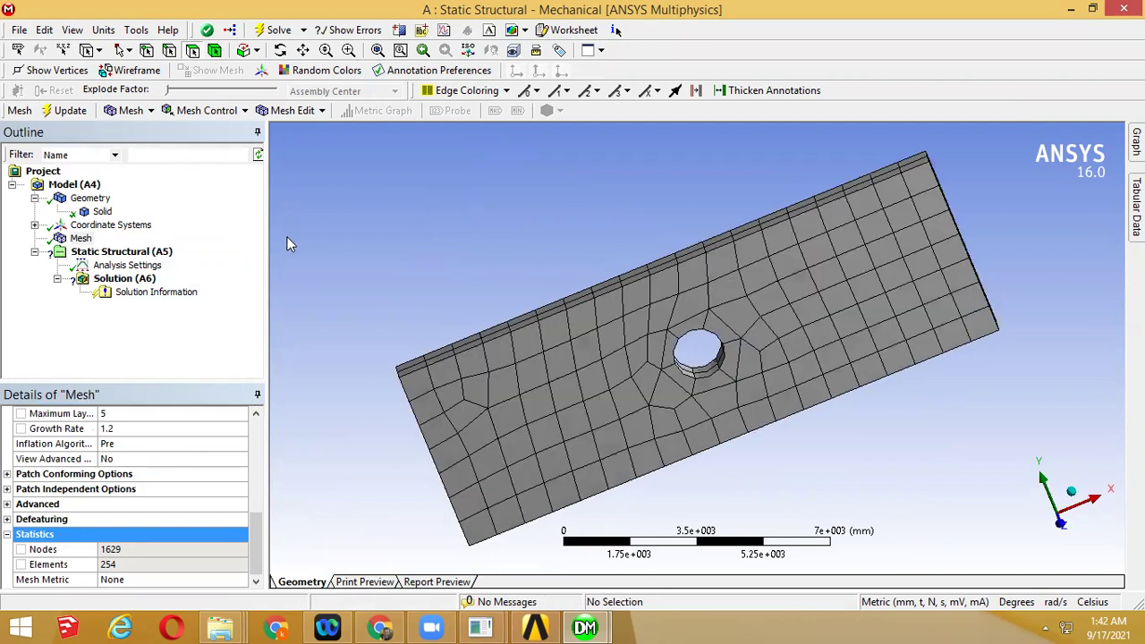
pyautogui.click(1079, 8)
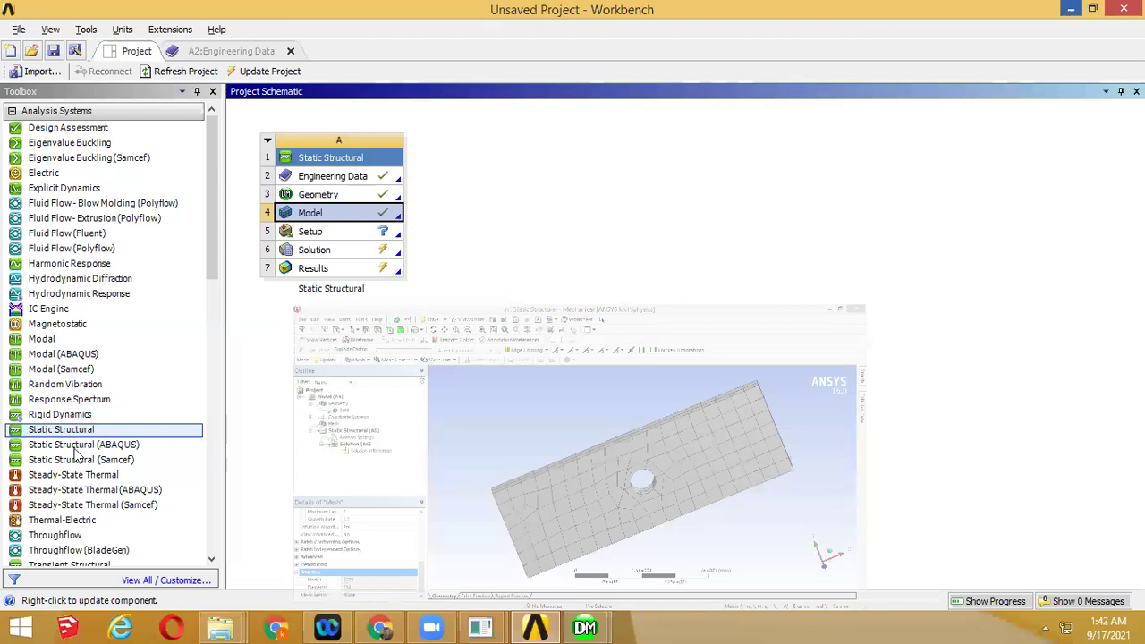
# Add Static Structural systems B and C sharing A's model and geometry, then open C in Mechanical
pyautogui.moveTo(83, 430); pyautogui.dragTo(354, 212)
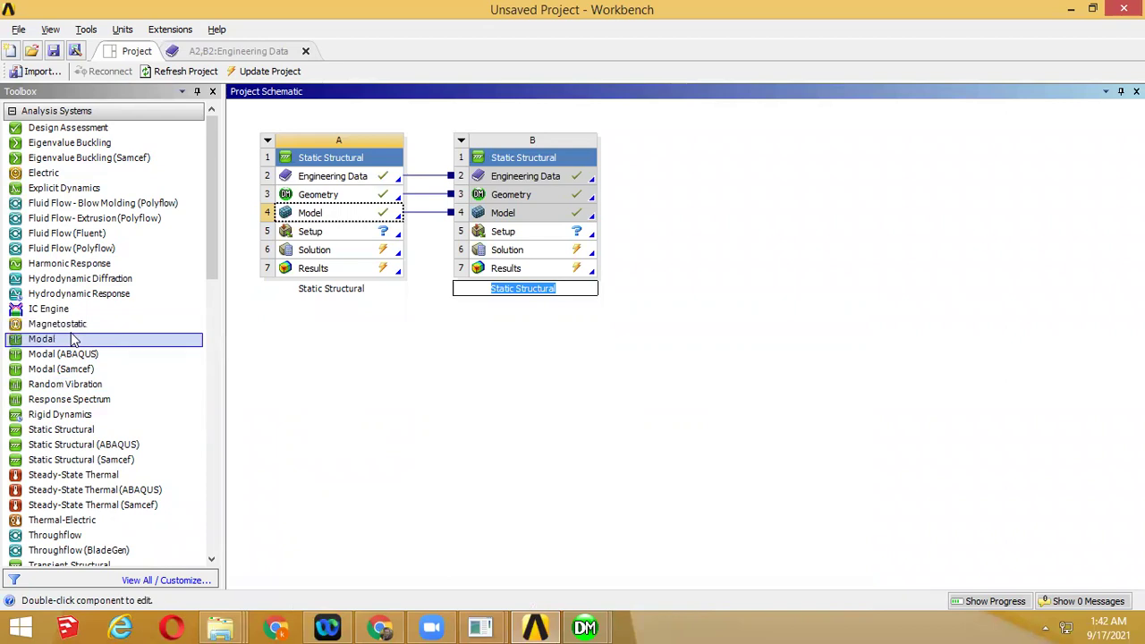
pyautogui.moveTo(87, 431); pyautogui.dragTo(322, 203)
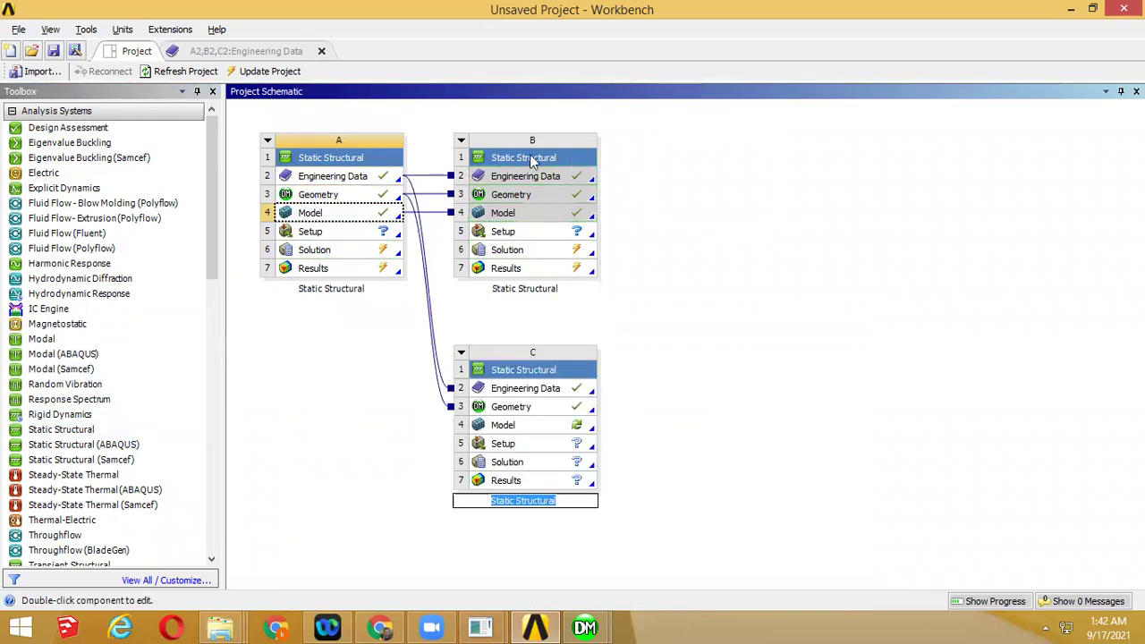
pyautogui.click(708, 430)
pyautogui.doubleClick(577, 428)
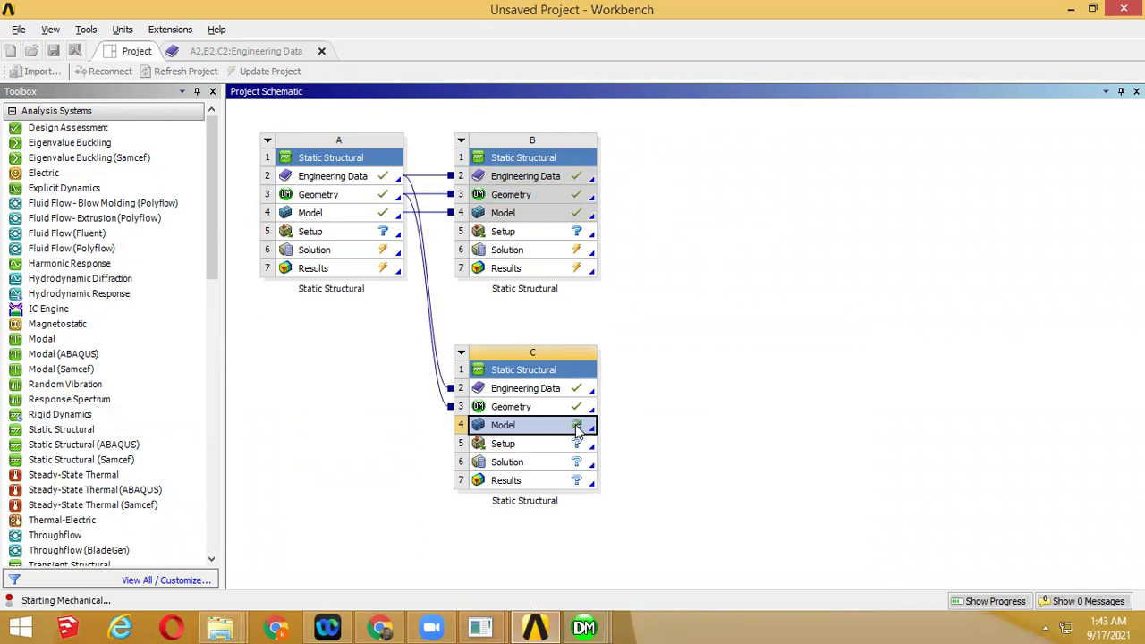
pyautogui.click(587, 627)
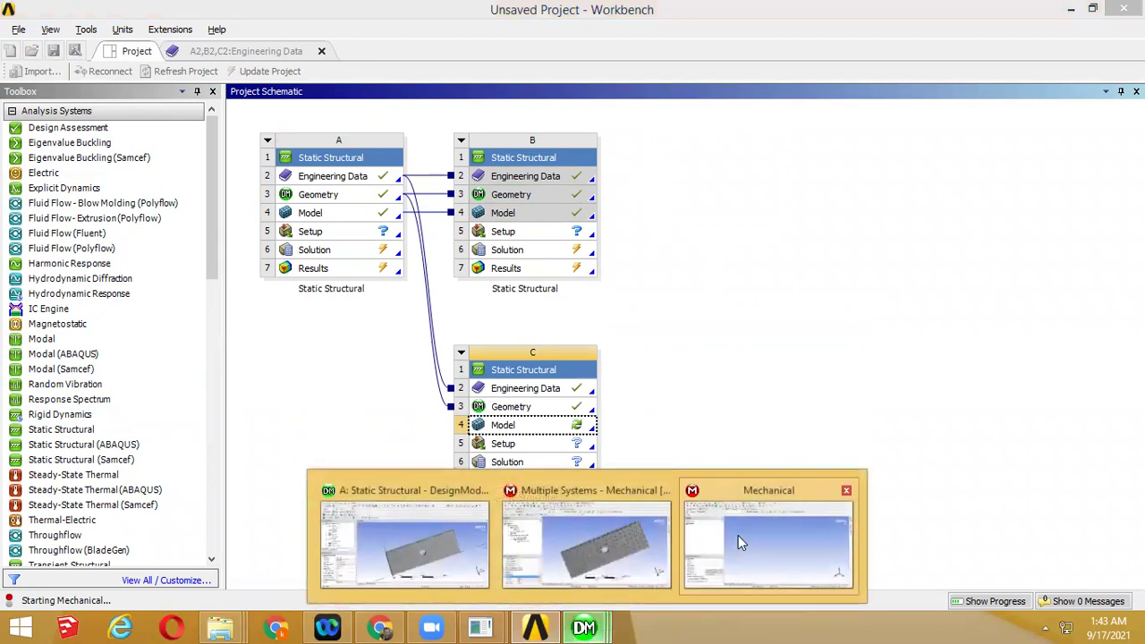
pyautogui.click(739, 539)
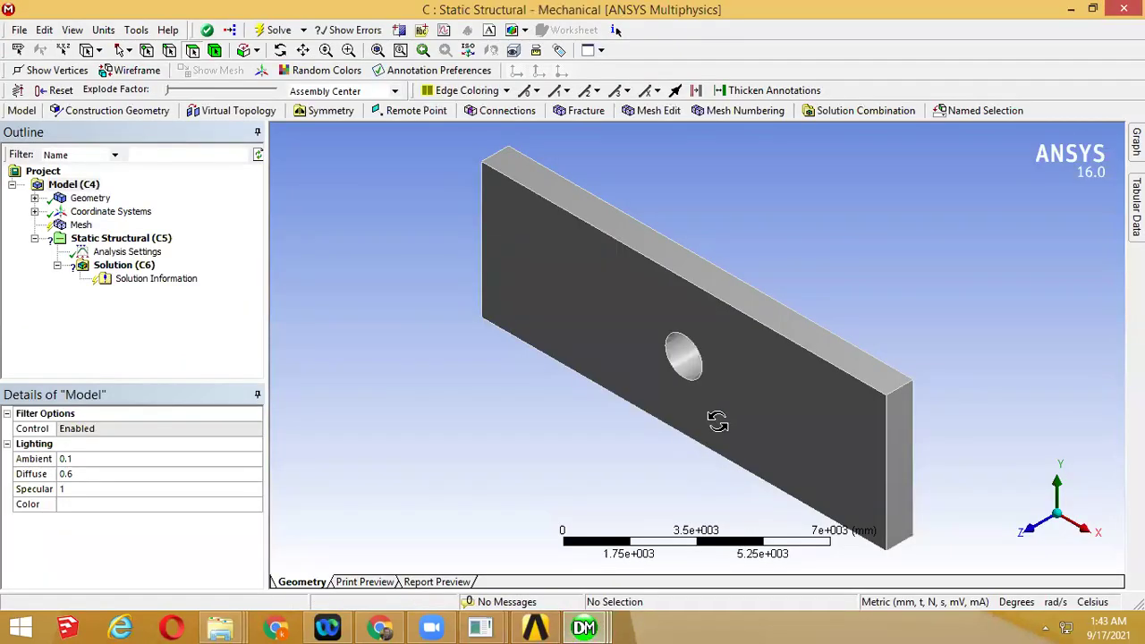
# Check system C's Solid body properties and generate the mesh on its plate
pyautogui.click(34, 198)
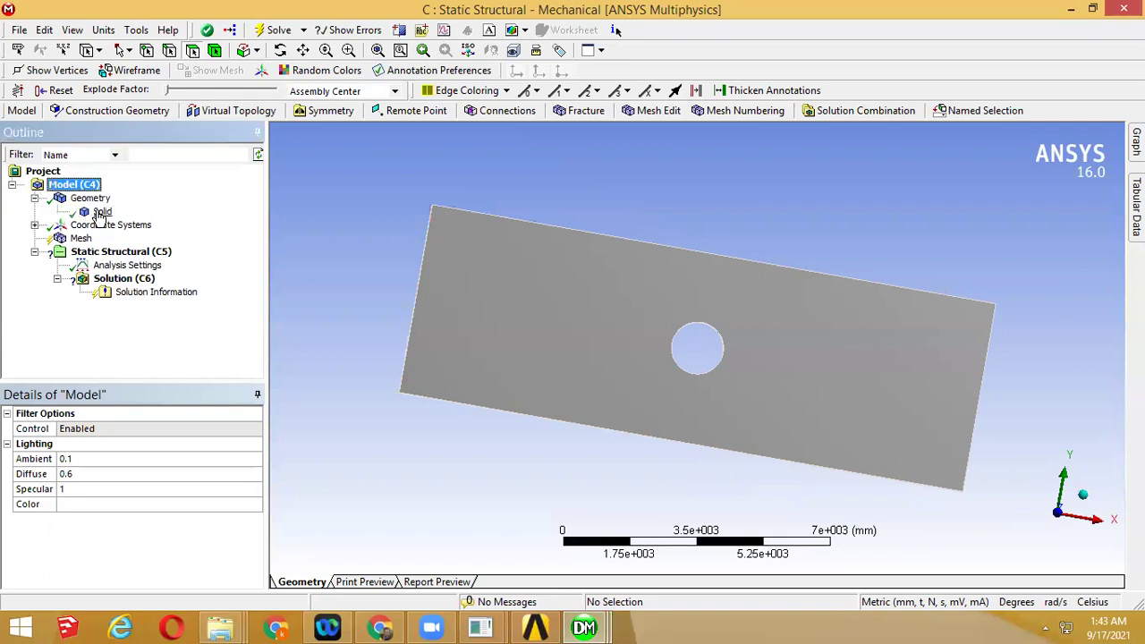
pyautogui.click(101, 211)
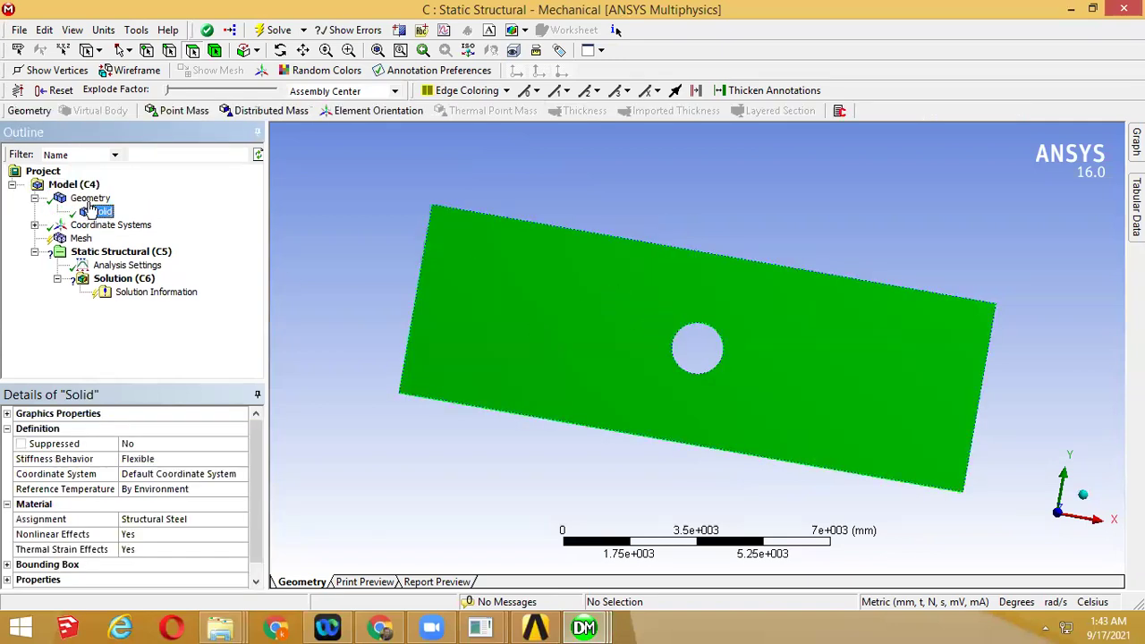
pyautogui.click(82, 212)
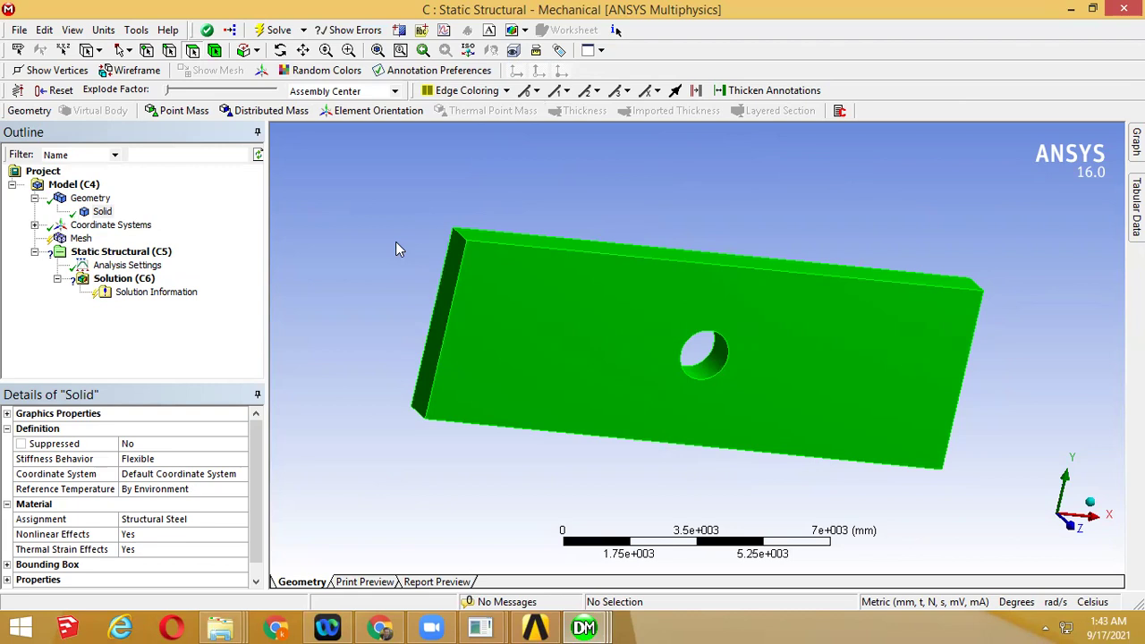
pyautogui.click(80, 238)
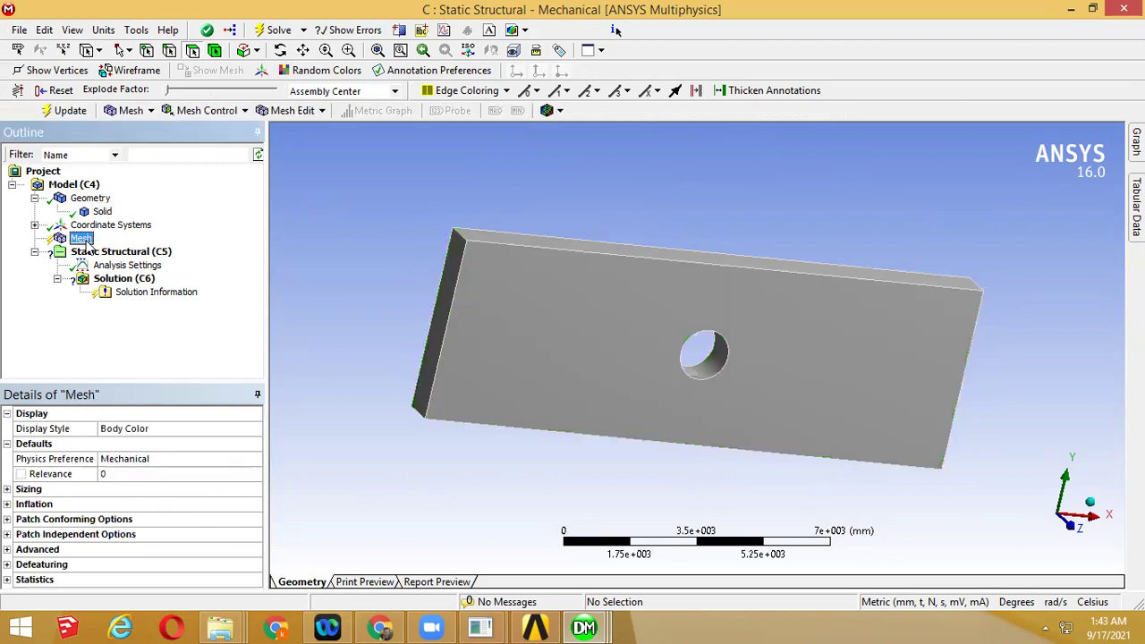
pyautogui.rightClick(86, 242)
pyautogui.click(139, 299)
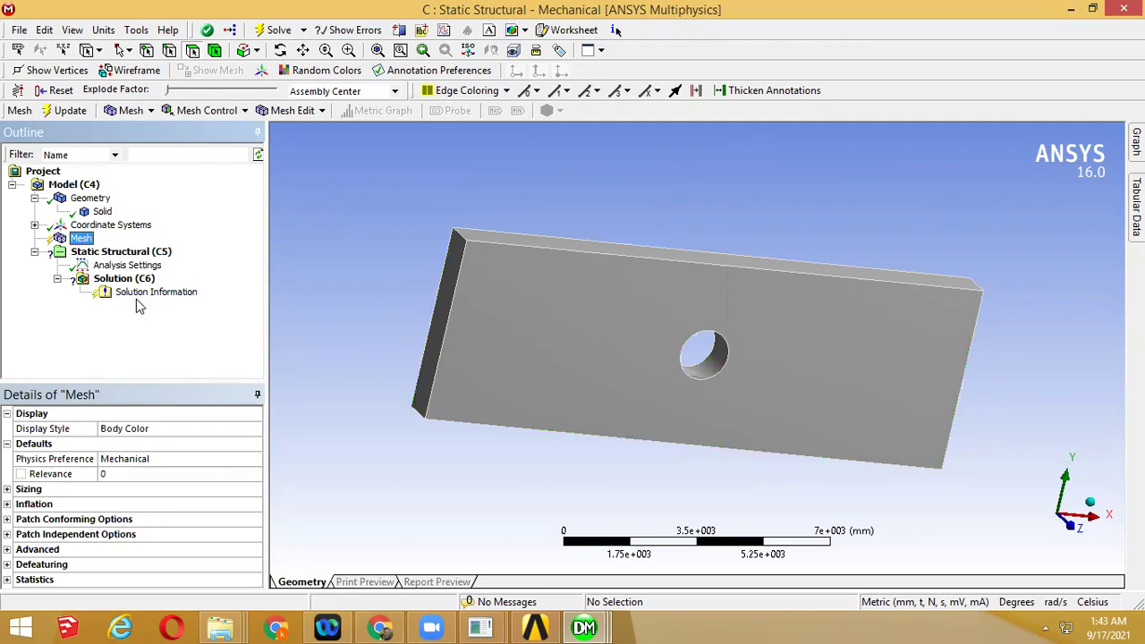
pyautogui.moveTo(757, 330); pyautogui.dragTo(762, 293, button='middle')
# Expand the mesh Statistics and point out the 1629 nodes and 254 elements
pyautogui.click(8, 580)
pyautogui.moveTo(254, 526); pyautogui.dragTo(256, 577)
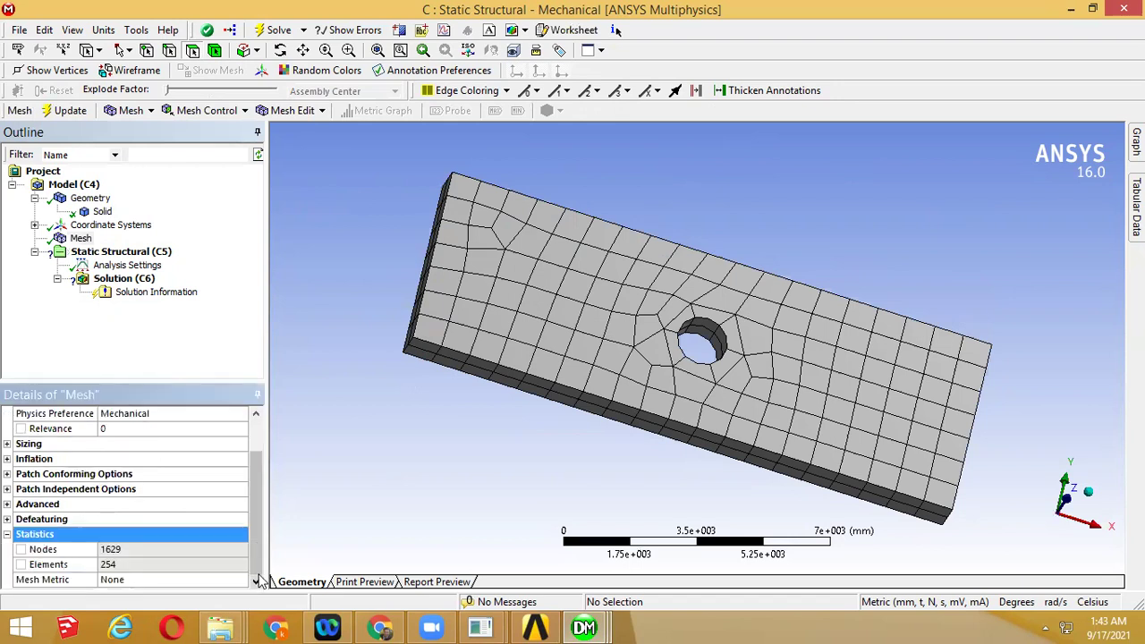
pyautogui.click(142, 548)
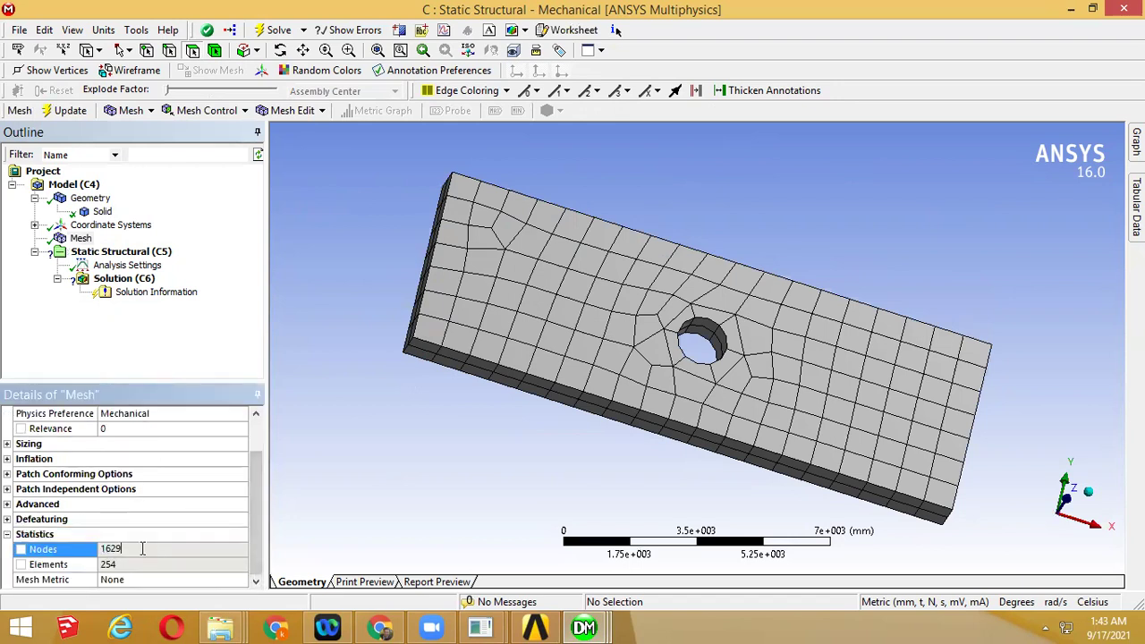
pyautogui.click(131, 566)
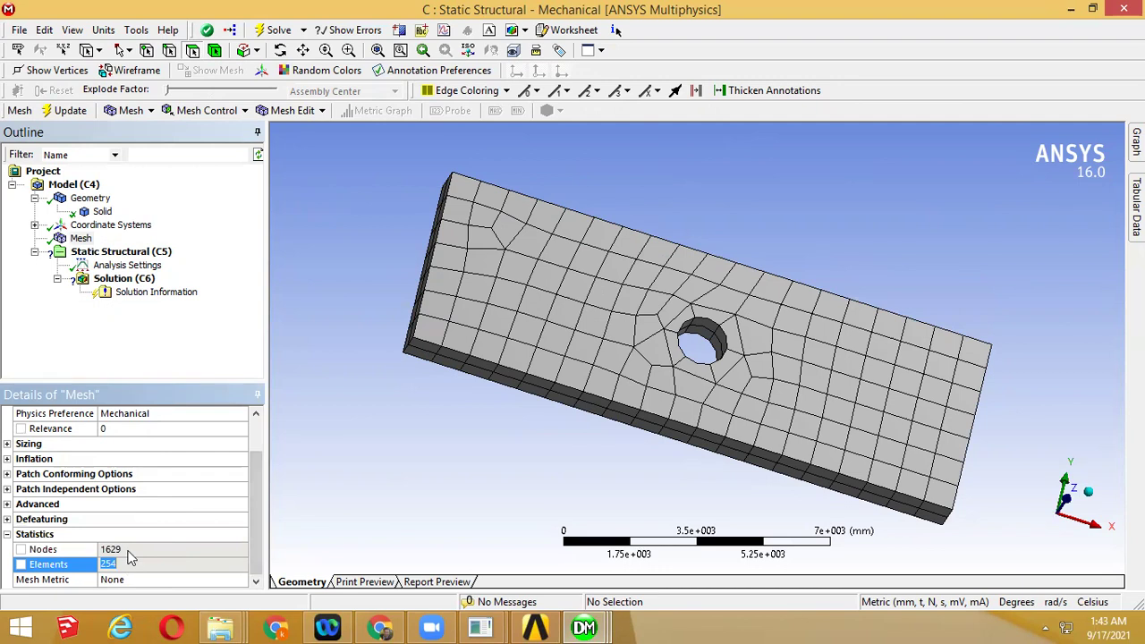
pyautogui.click(127, 563)
pyautogui.click(131, 549)
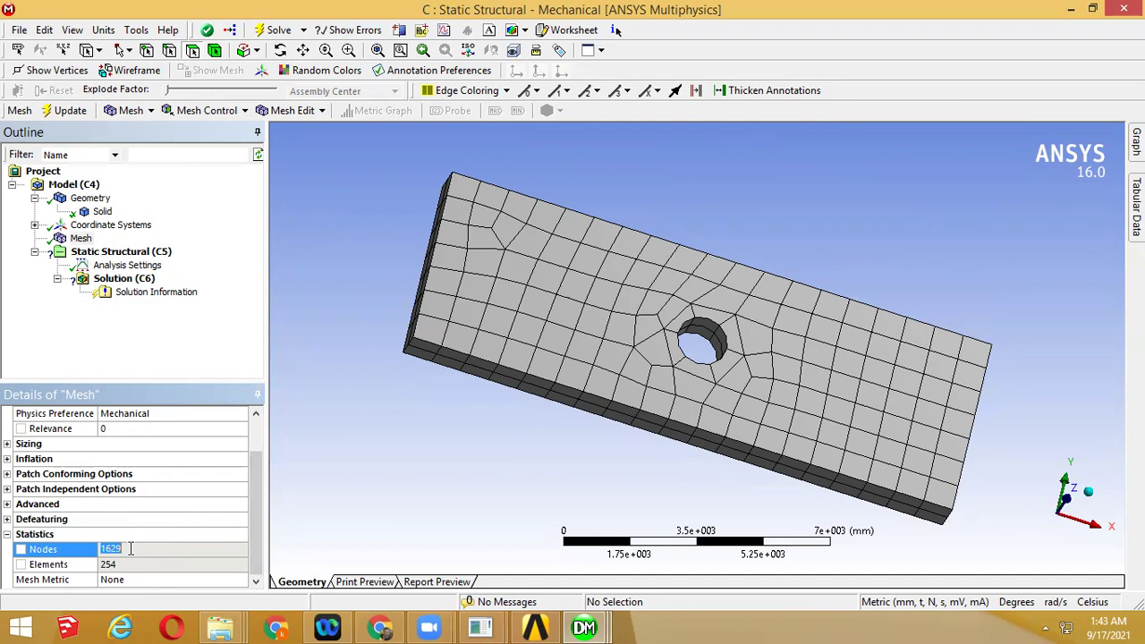
pyautogui.click(780, 190)
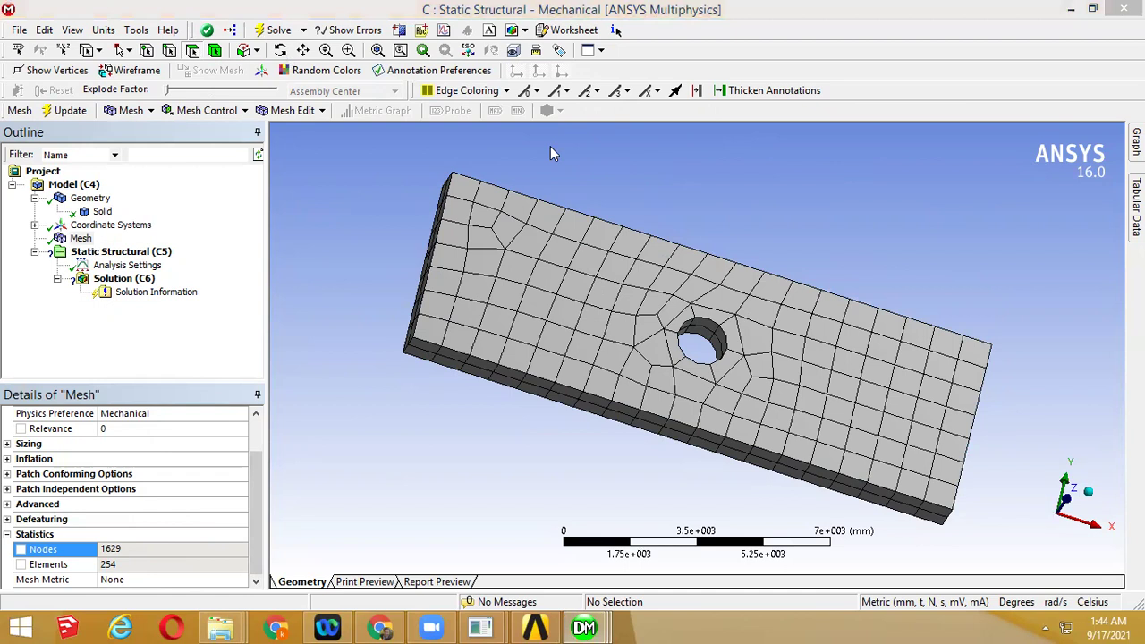
# Handwrite F = KU beside the plate and sketch rough axes and a figure below it
pyautogui.moveTo(759, 172); pyautogui.dragTo(762, 234)
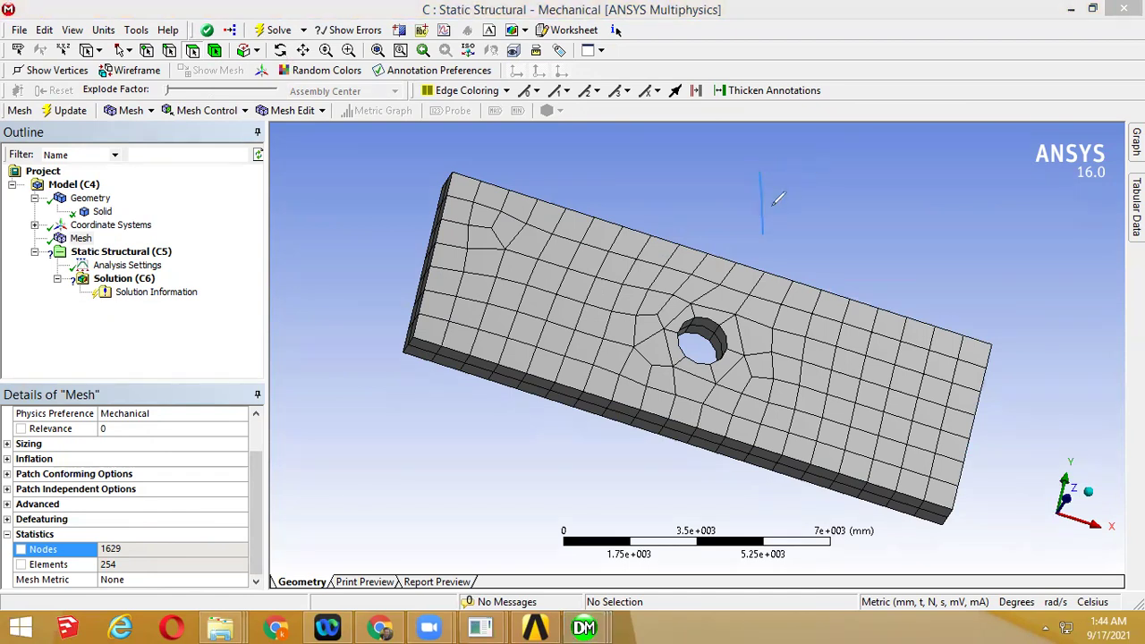
pyautogui.moveTo(761, 175); pyautogui.dragTo(809, 175)
pyautogui.moveTo(762, 206)
pyautogui.mouseDown()
pyautogui.moveTo(882, 195)
pyautogui.moveTo(889, 219)
pyautogui.mouseUp()
pyautogui.moveTo(936, 168); pyautogui.dragTo(940, 241)
pyautogui.moveTo(941, 198); pyautogui.dragTo(975, 185)
pyautogui.moveTo(375, 409); pyautogui.dragTo(377, 418)
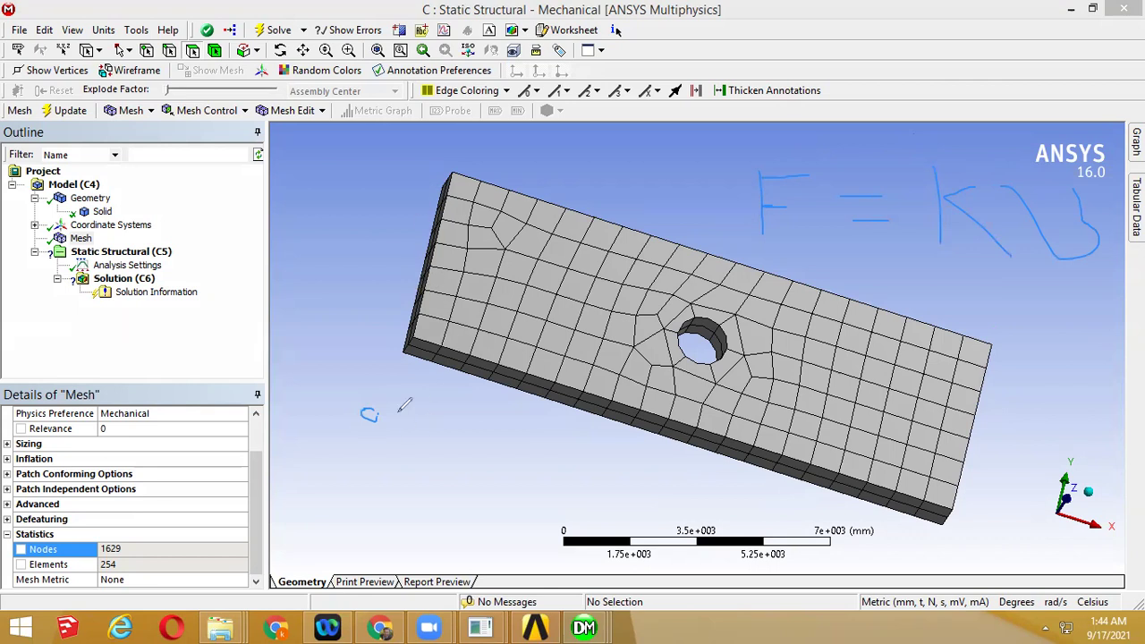
pyautogui.moveTo(400, 376)
pyautogui.mouseDown()
pyautogui.moveTo(425, 486)
pyautogui.moveTo(555, 480)
pyautogui.mouseUp()
pyautogui.moveTo(418, 485); pyautogui.dragTo(342, 553)
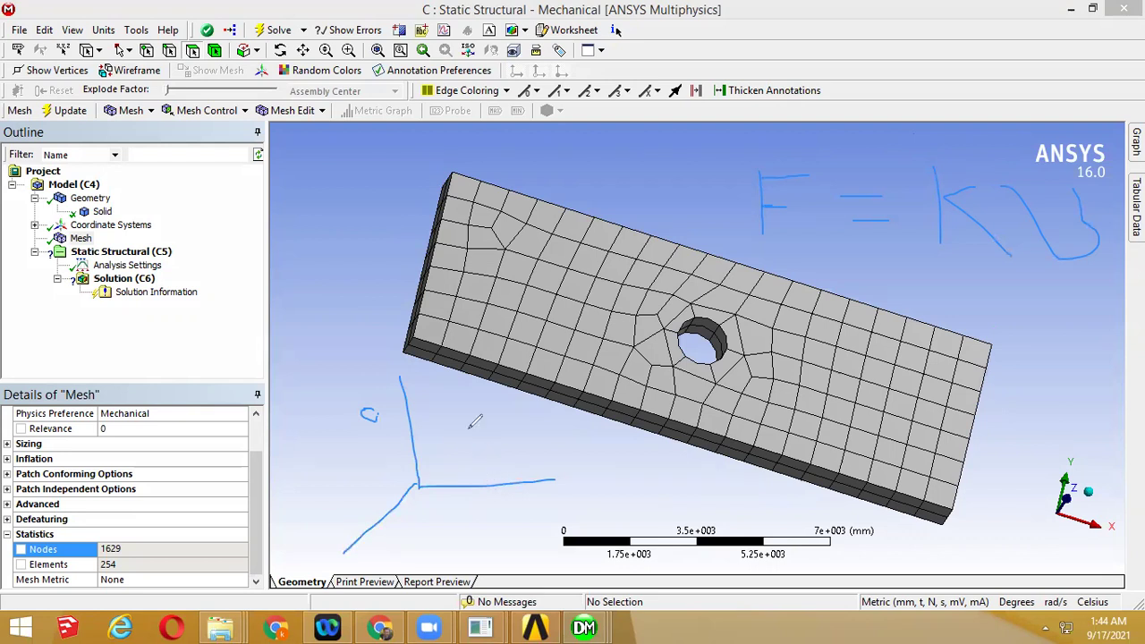
pyautogui.moveTo(558, 475)
pyautogui.mouseDown()
pyautogui.moveTo(545, 505)
pyautogui.moveTo(516, 458)
pyautogui.moveTo(514, 435)
pyautogui.moveTo(538, 438)
pyautogui.moveTo(526, 405)
pyautogui.moveTo(554, 442)
pyautogui.mouseUp()
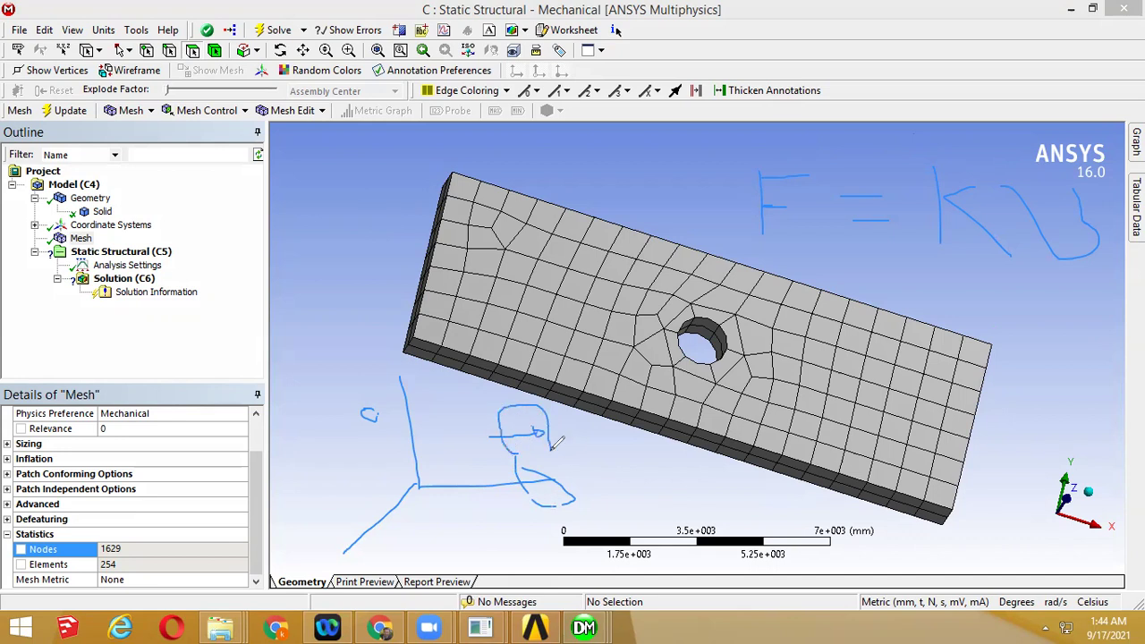
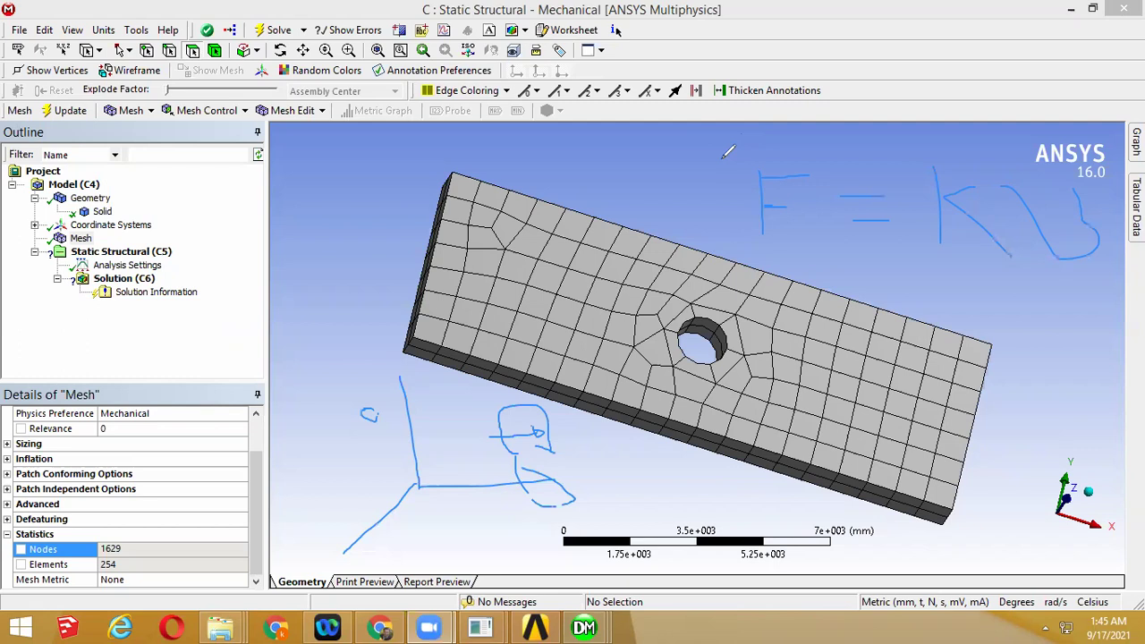
# Open Static Structural (C5)'s Insert choices and check the manual's -100 Pa end-face loading
pyautogui.click(723, 159)
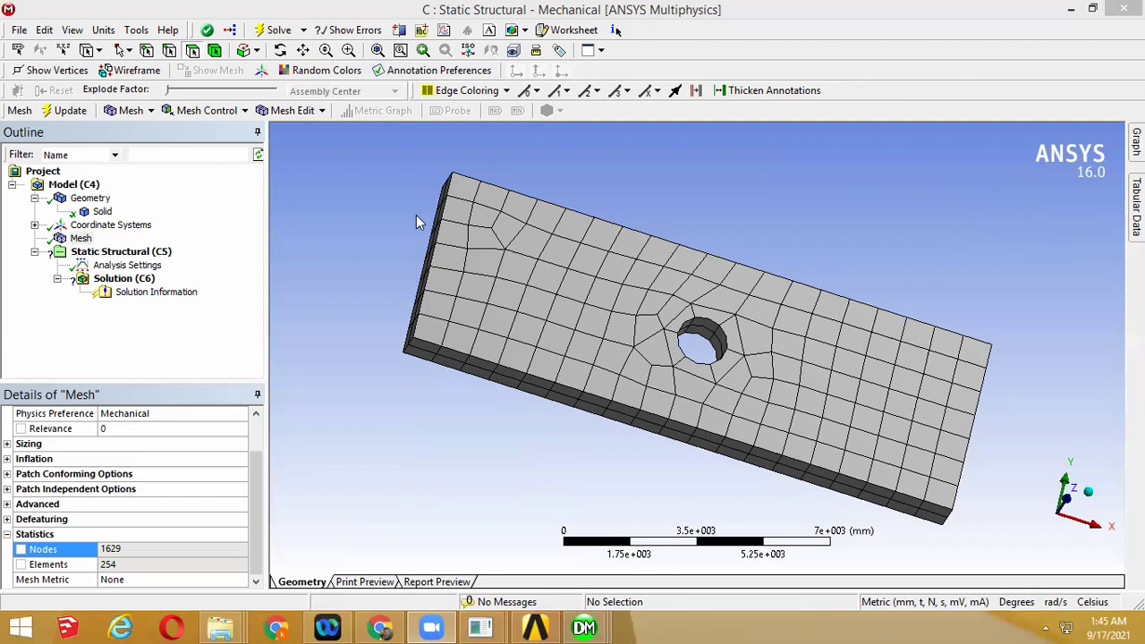
pyautogui.moveTo(485, 258); pyautogui.dragTo(490, 212, button='middle')
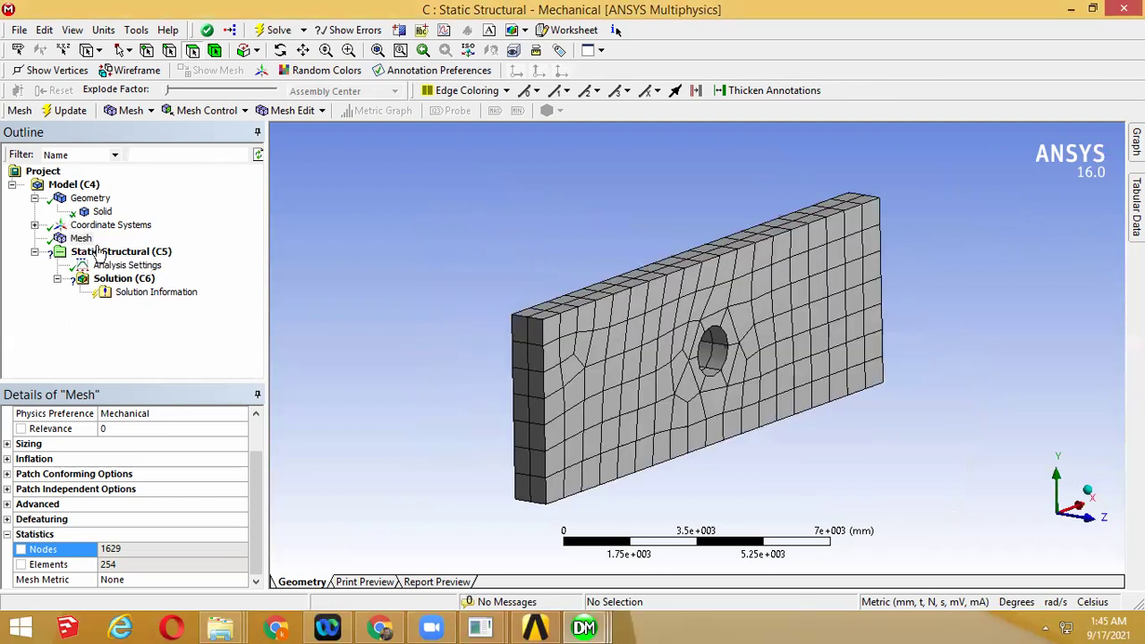
pyautogui.rightClick(100, 254)
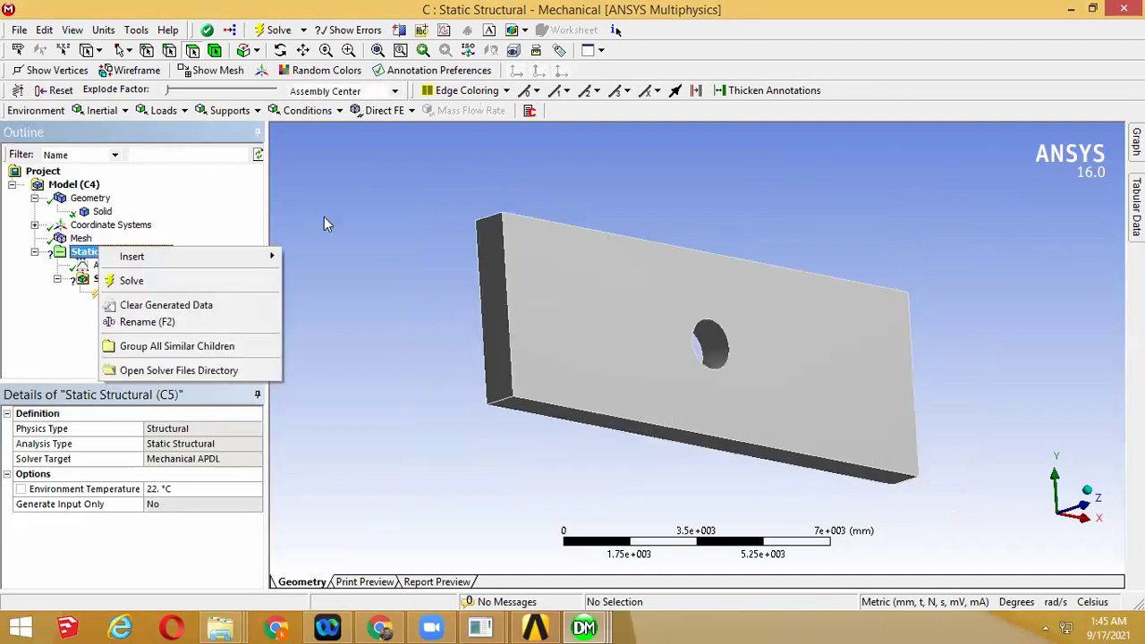
pyautogui.moveTo(258, 251)
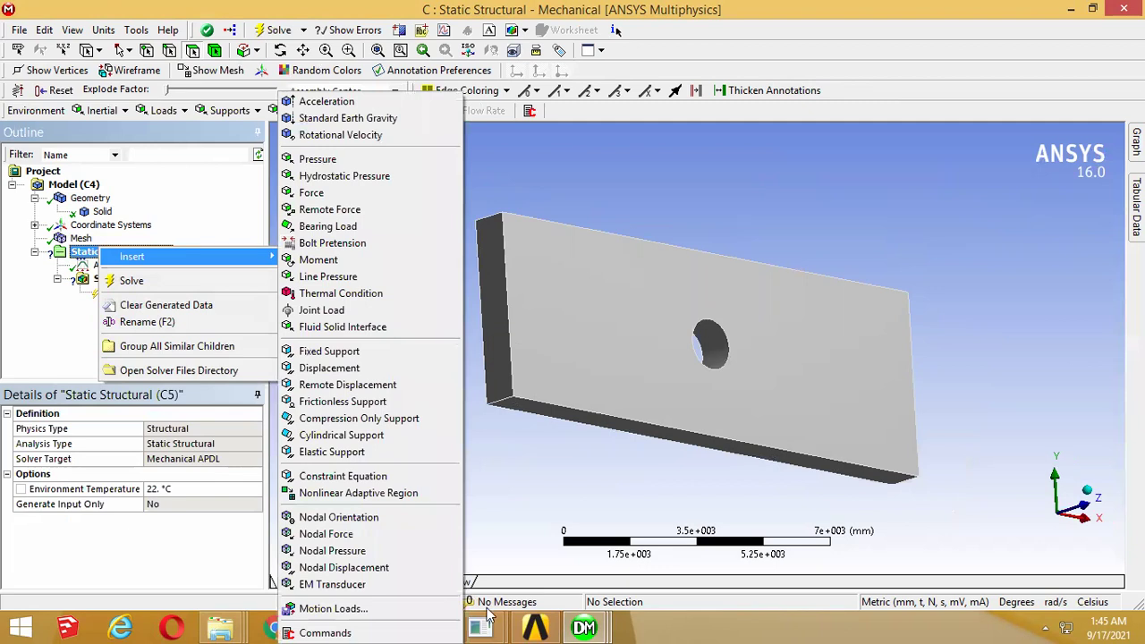
pyautogui.click(535, 626)
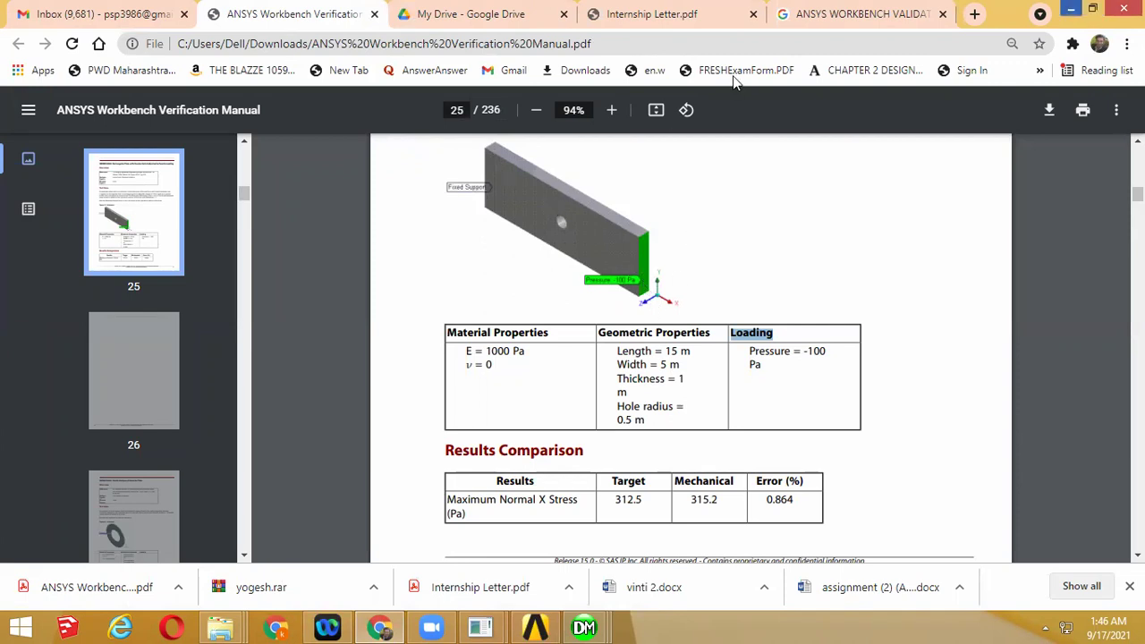
pyautogui.click(1070, 9)
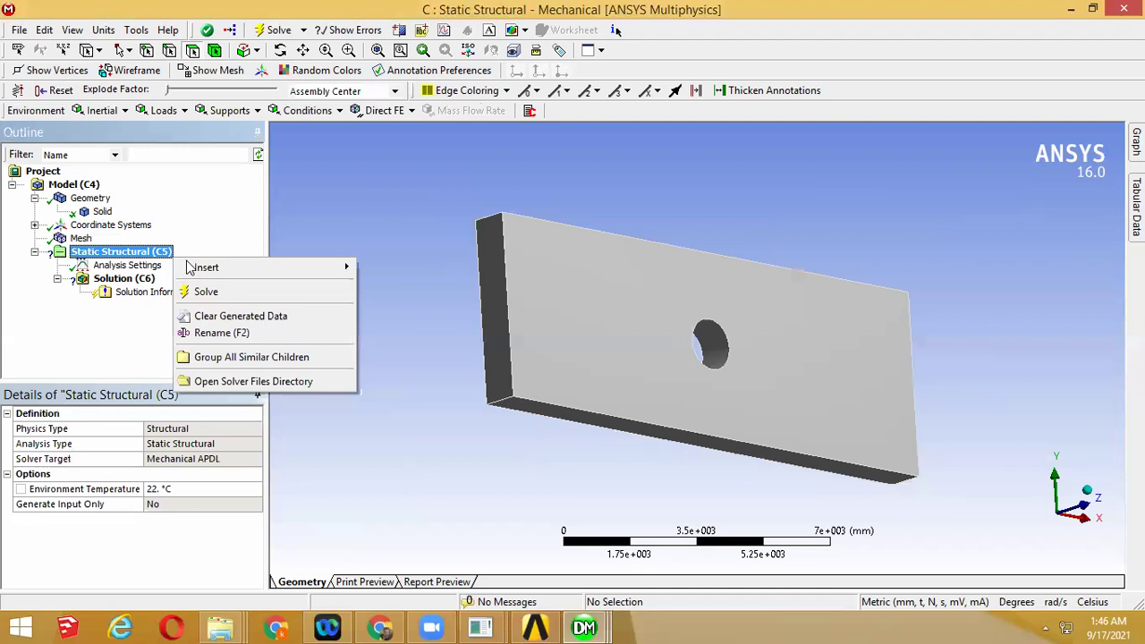
# Insert a Fixed Support into the Static Structural analysis
pyautogui.moveTo(189, 267)
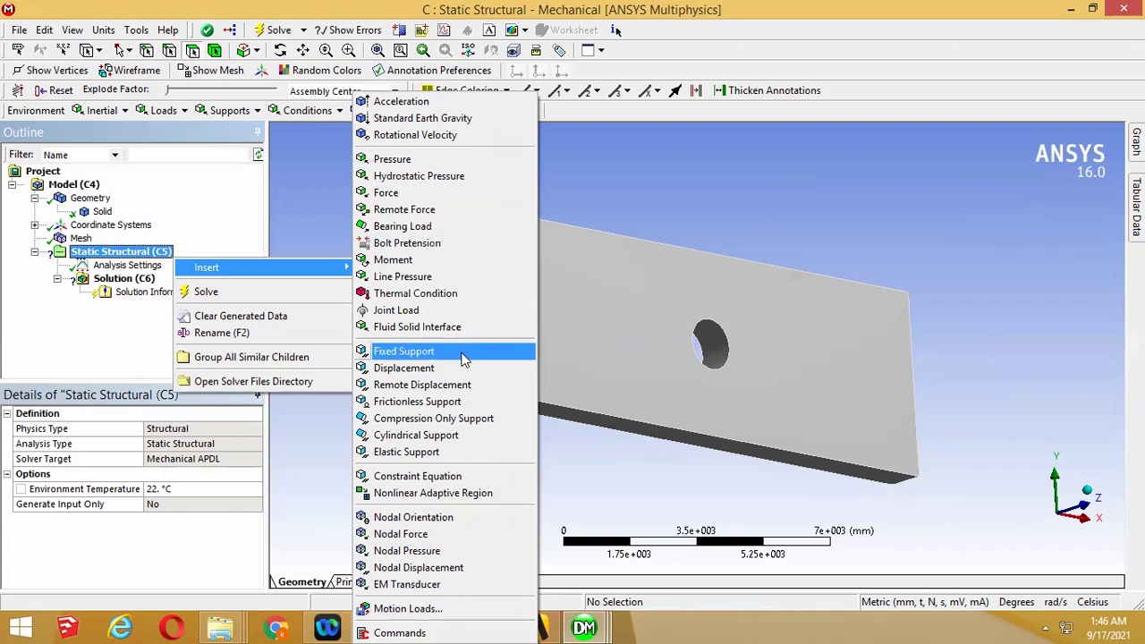
pyautogui.click(208, 240)
pyautogui.rightClick(161, 254)
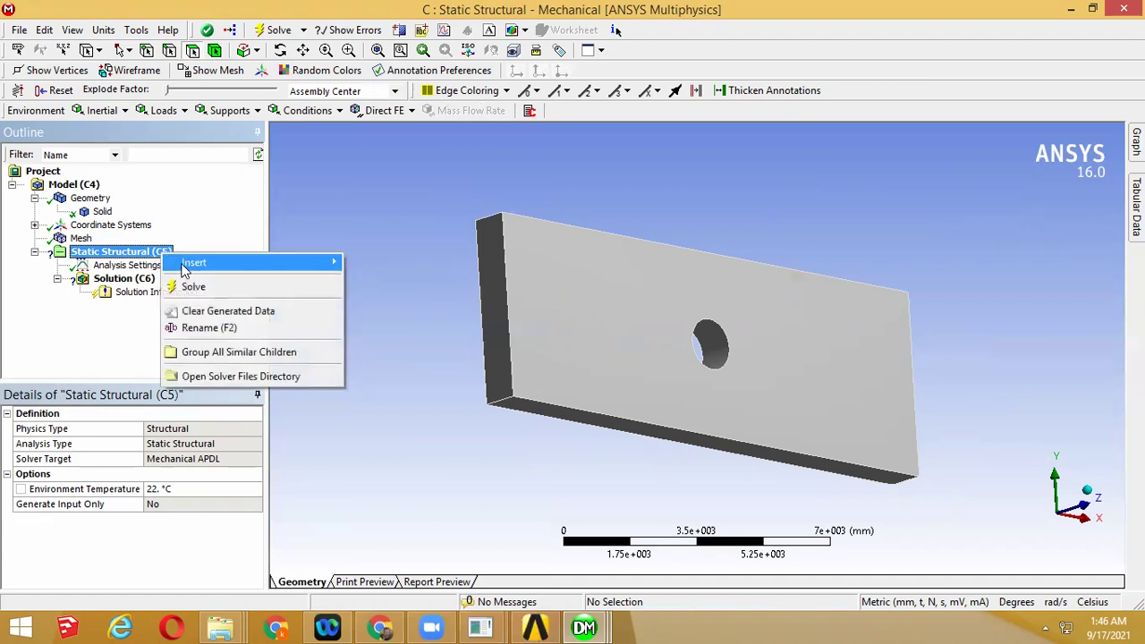
pyautogui.moveTo(333, 268)
pyautogui.click(407, 355)
# Scope the Fixed Support to the plate's end face so Geometry reads 1 Face
pyautogui.moveTo(409, 357); pyautogui.dragTo(425, 309, button='middle')
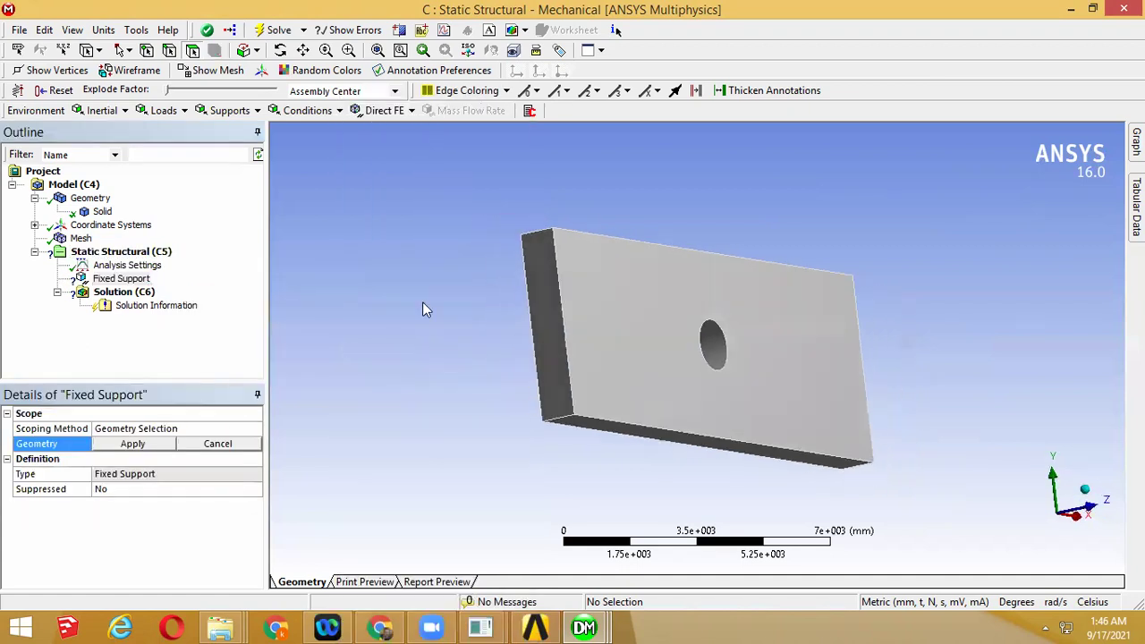
pyautogui.click(539, 320)
pyautogui.moveTo(651, 353); pyautogui.dragTo(739, 310, button='middle')
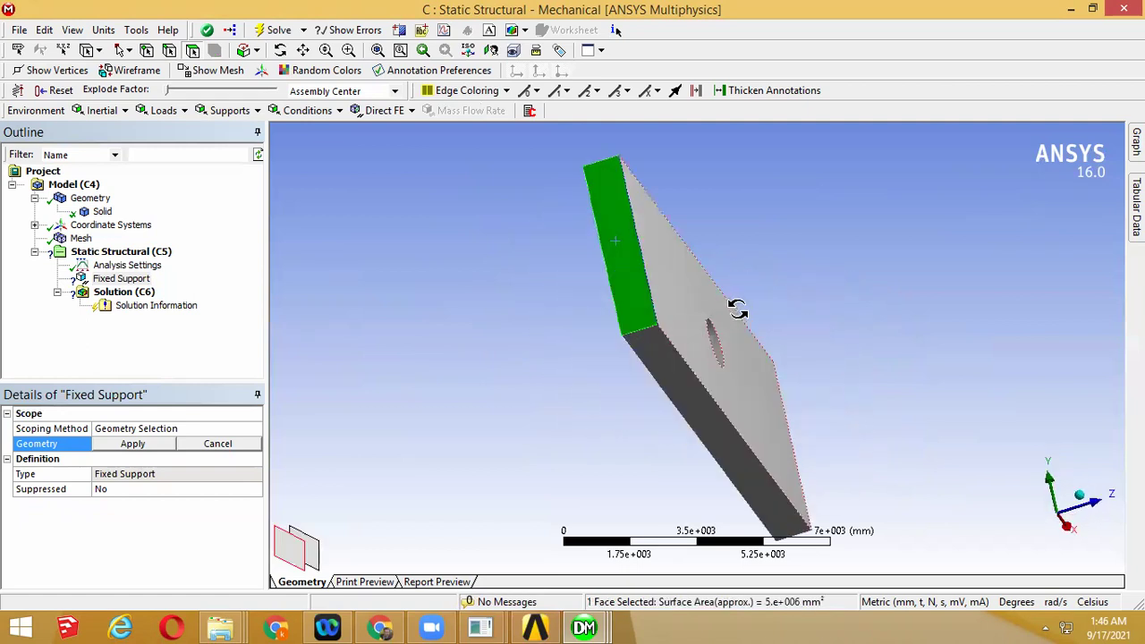
pyautogui.click(563, 393)
pyautogui.moveTo(565, 394); pyautogui.dragTo(800, 315, button='middle')
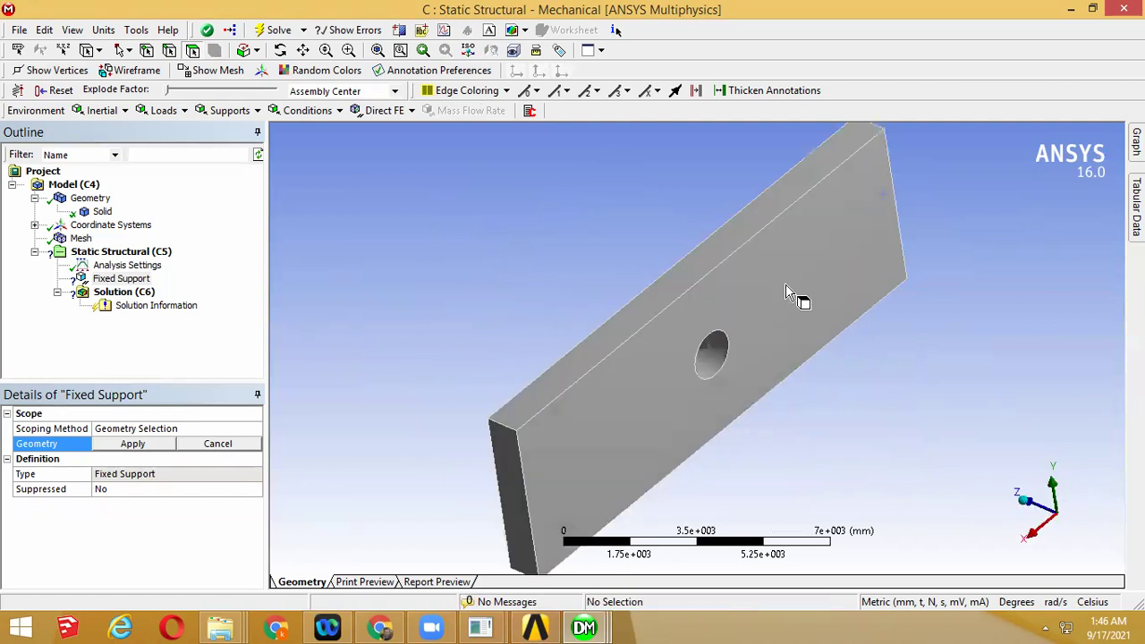
pyautogui.click(791, 356)
pyautogui.click(795, 411)
pyautogui.moveTo(795, 411); pyautogui.dragTo(644, 234, button='middle')
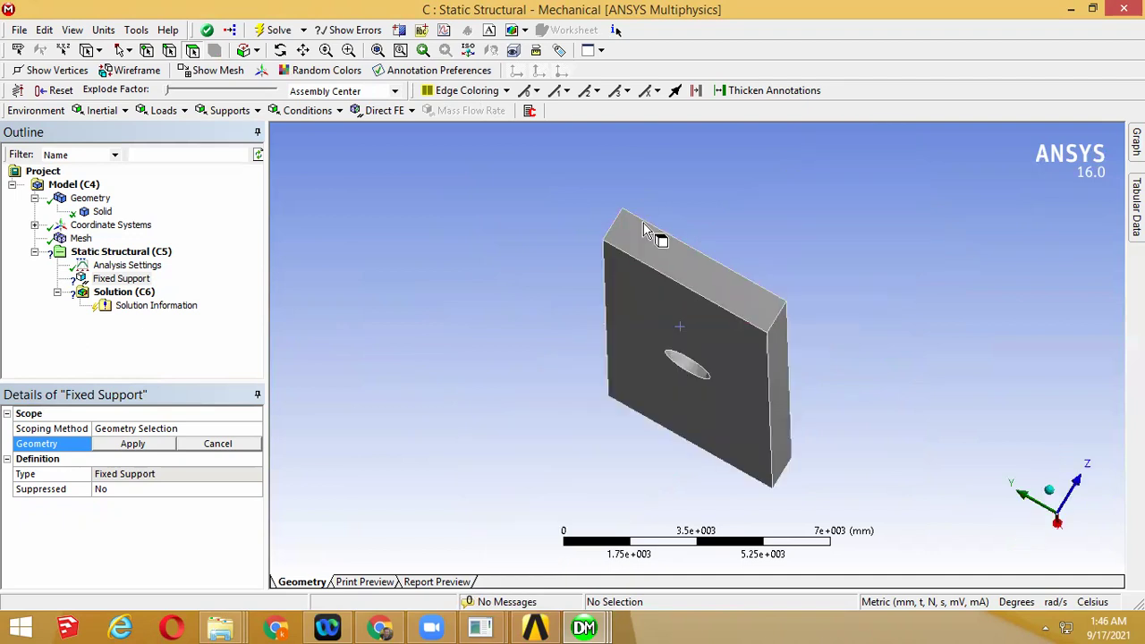
pyautogui.click(644, 235)
pyautogui.moveTo(989, 402); pyautogui.dragTo(810, 389, button='middle')
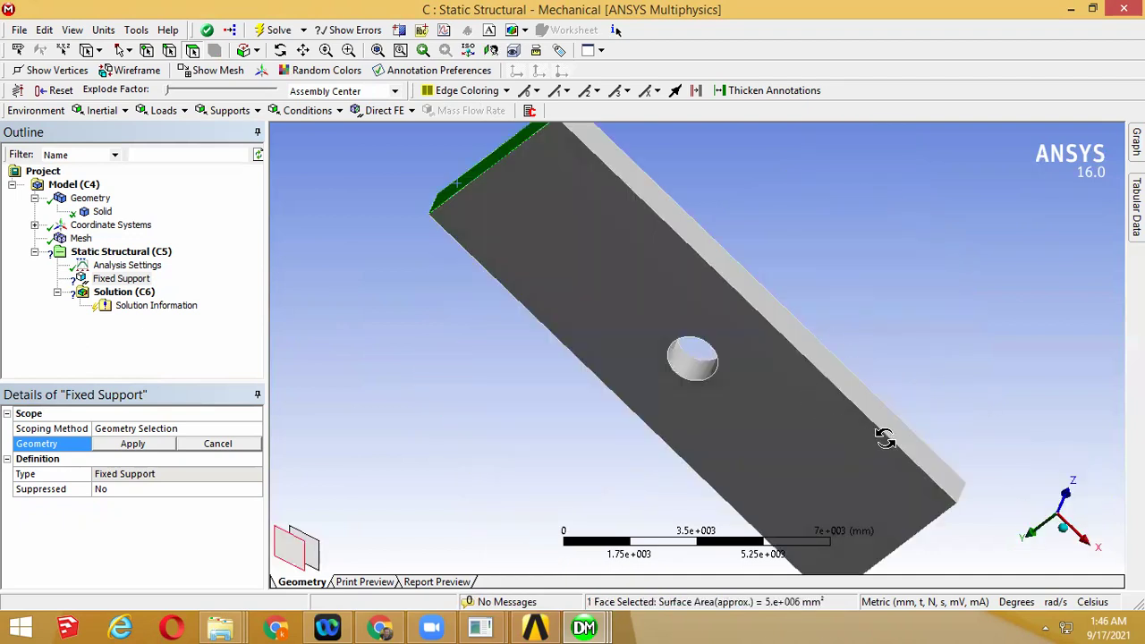
pyautogui.moveTo(939, 419); pyautogui.dragTo(638, 467, button='middle')
pyautogui.click(153, 442)
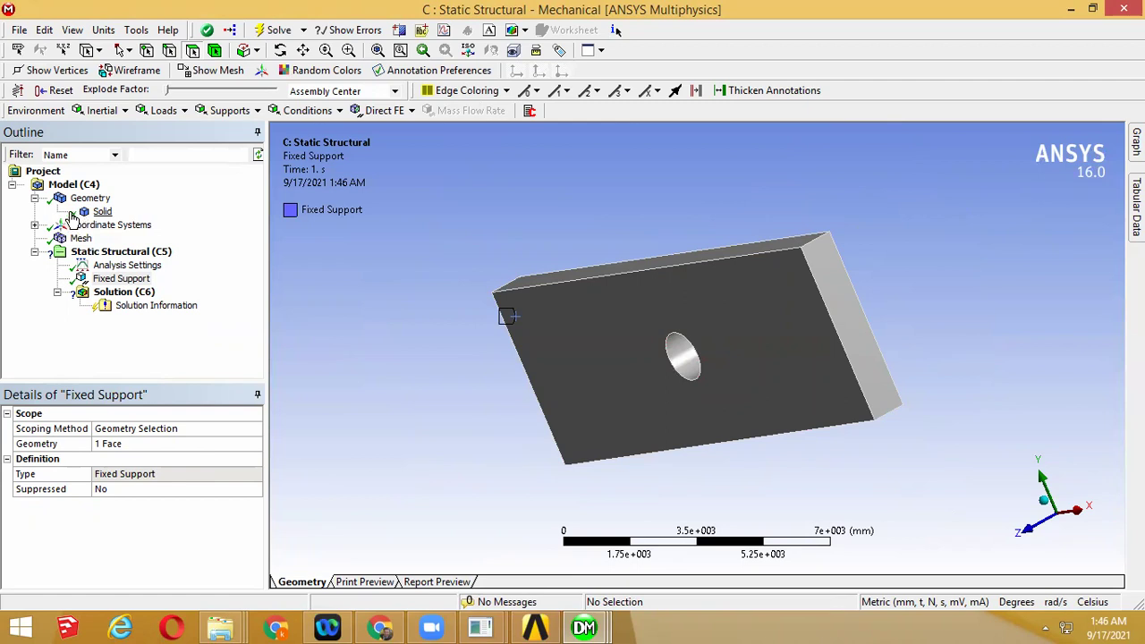
# Review the plate body, its mesh and the face held by the Fixed Support
pyautogui.click(80, 217)
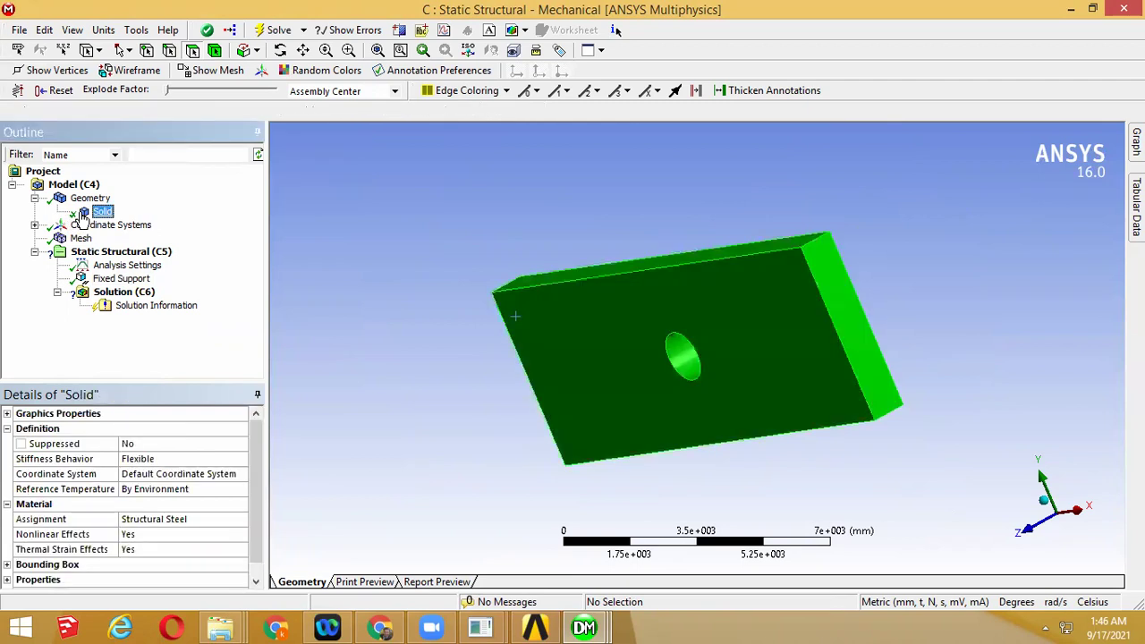
pyautogui.click(80, 238)
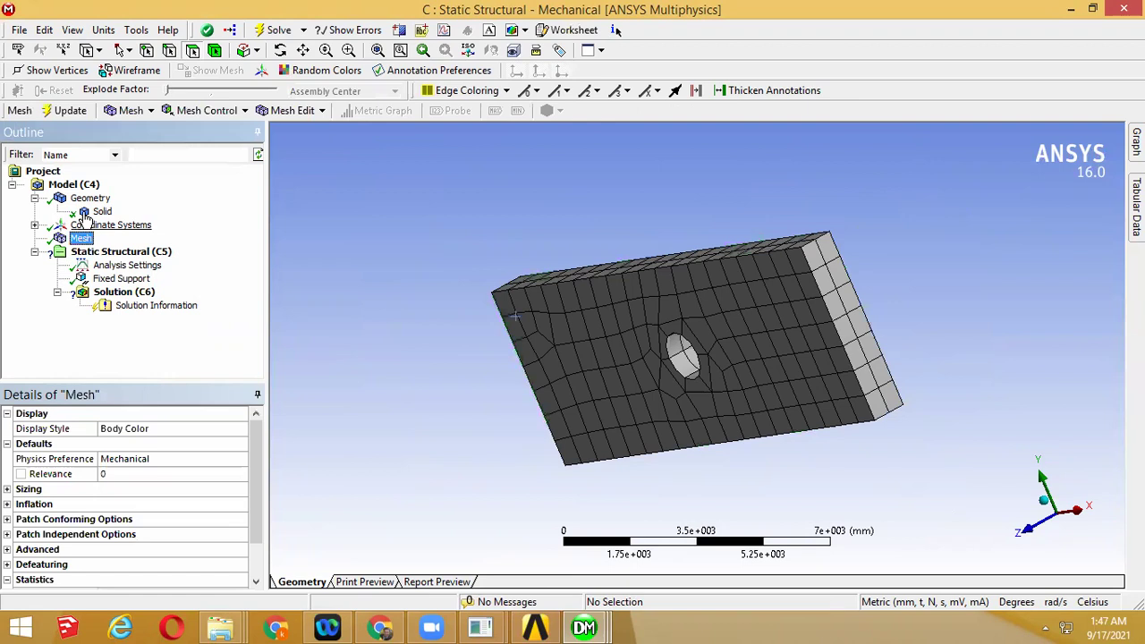
pyautogui.click(87, 217)
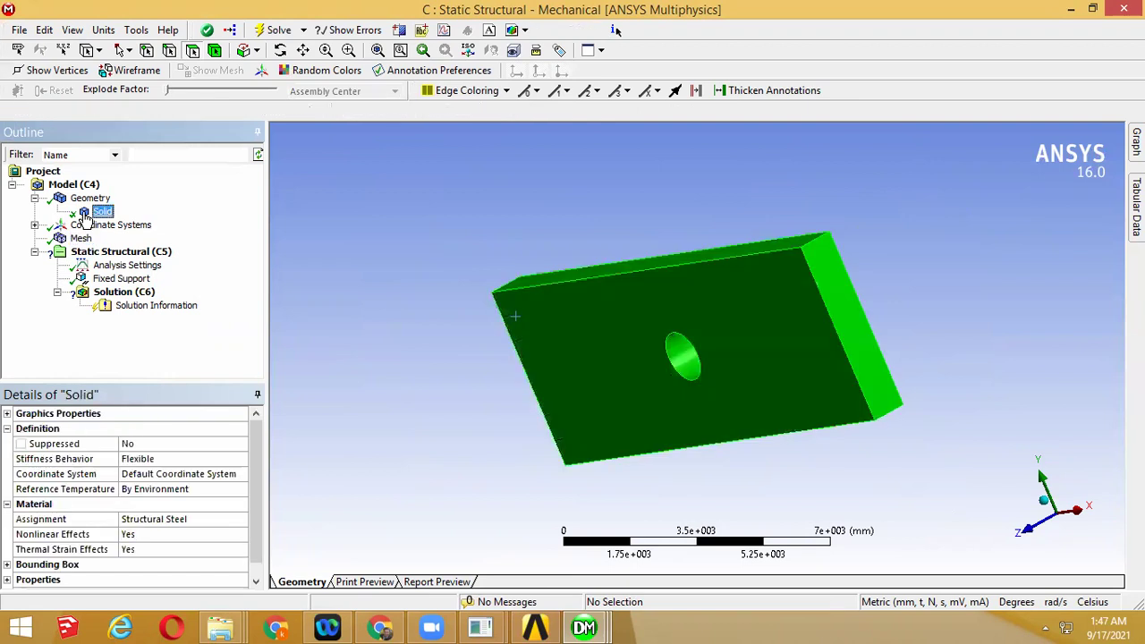
pyautogui.click(121, 278)
pyautogui.moveTo(590, 345); pyautogui.dragTo(495, 304, button='middle')
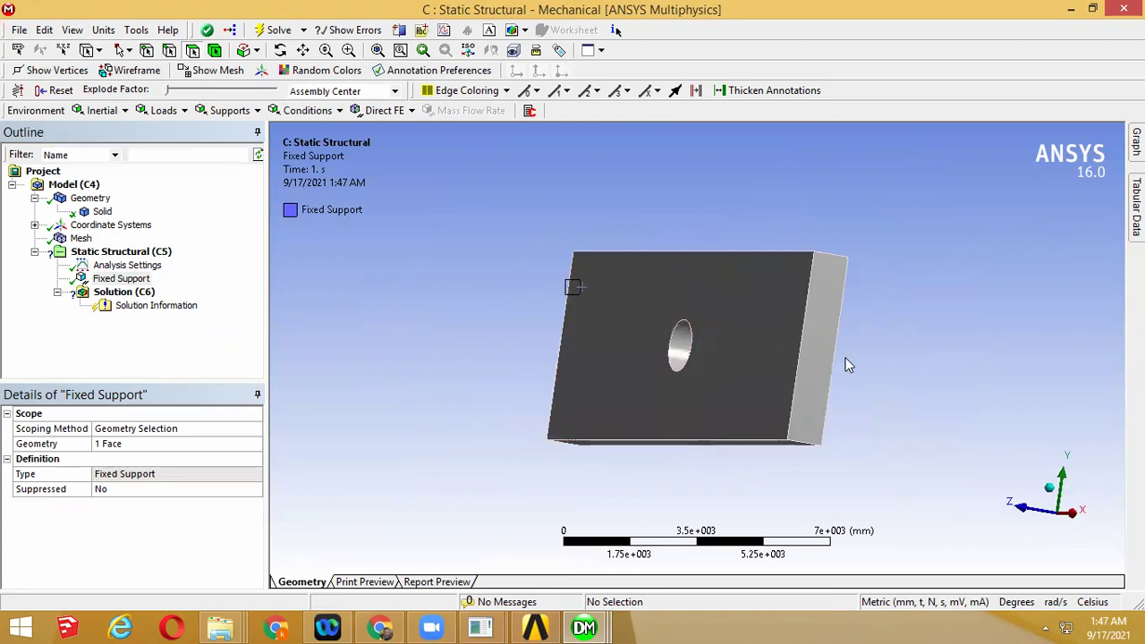
pyautogui.moveTo(835, 356); pyautogui.dragTo(920, 412, button='middle')
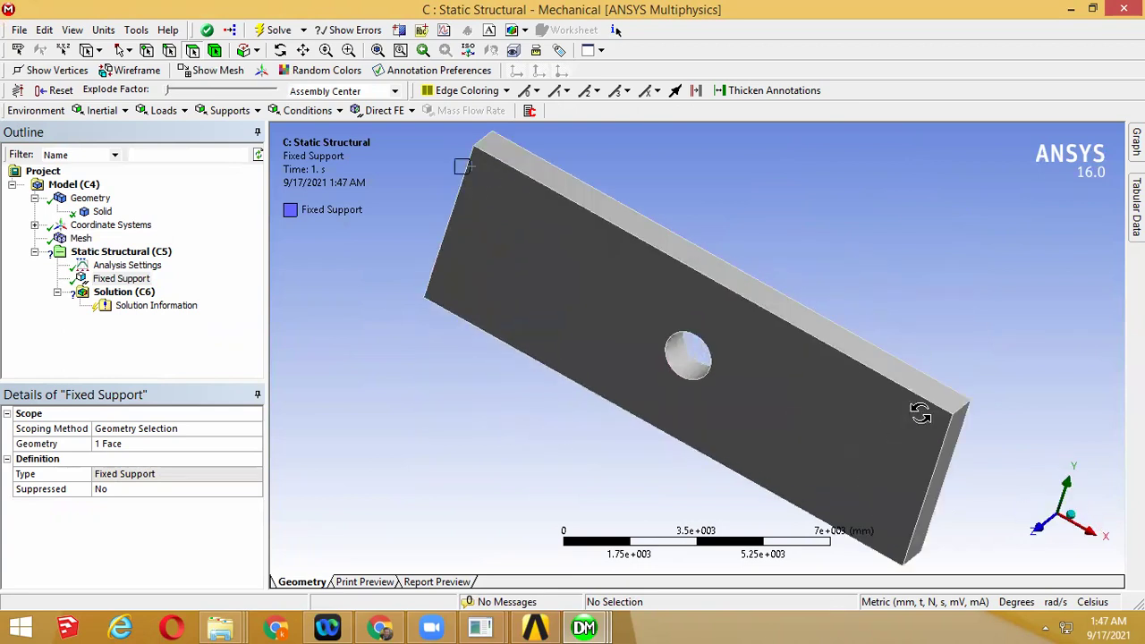
# Add a Pressure load on the end face opposite the support, then bring up the manual
pyautogui.rightClick(165, 257)
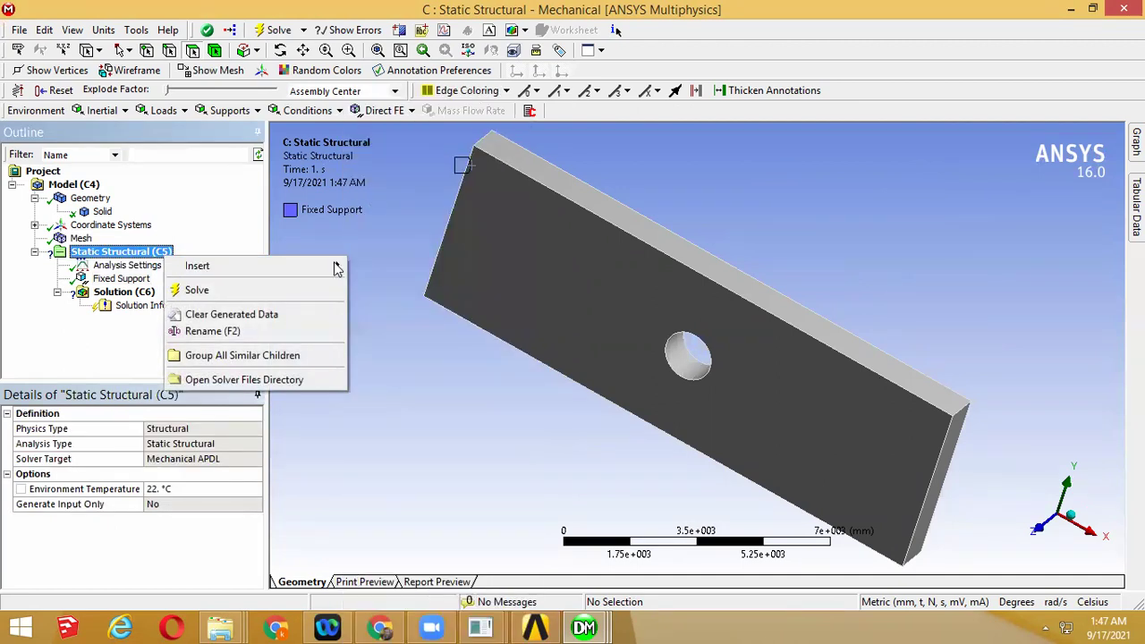
pyautogui.moveTo(336, 268)
pyautogui.click(403, 170)
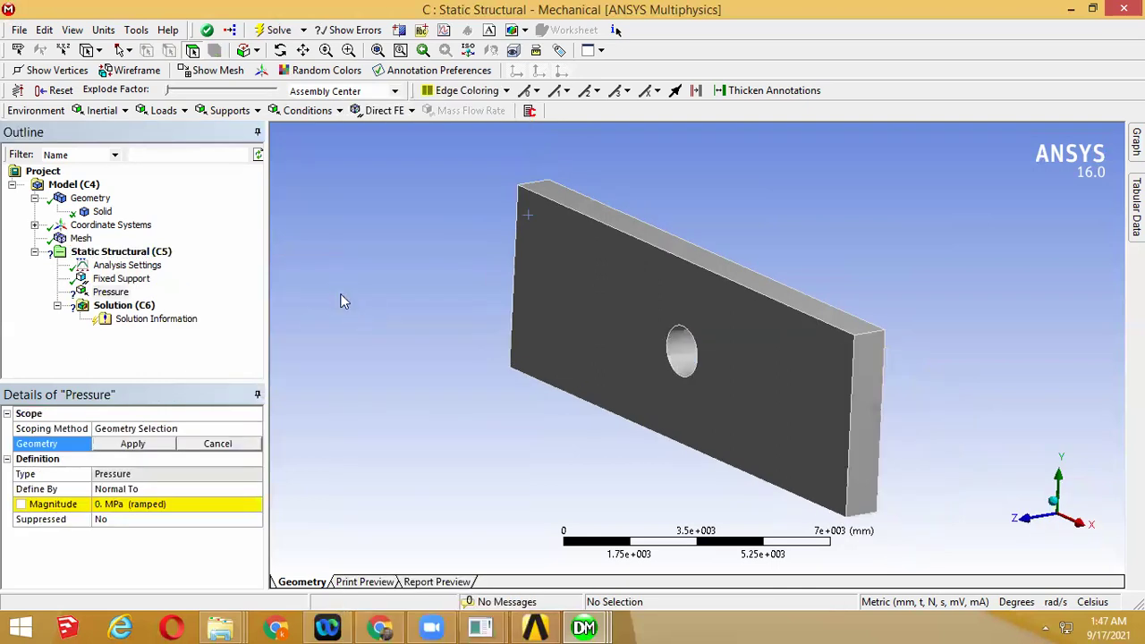
pyautogui.moveTo(741, 340); pyautogui.dragTo(724, 416, button='middle')
pyautogui.click(814, 368)
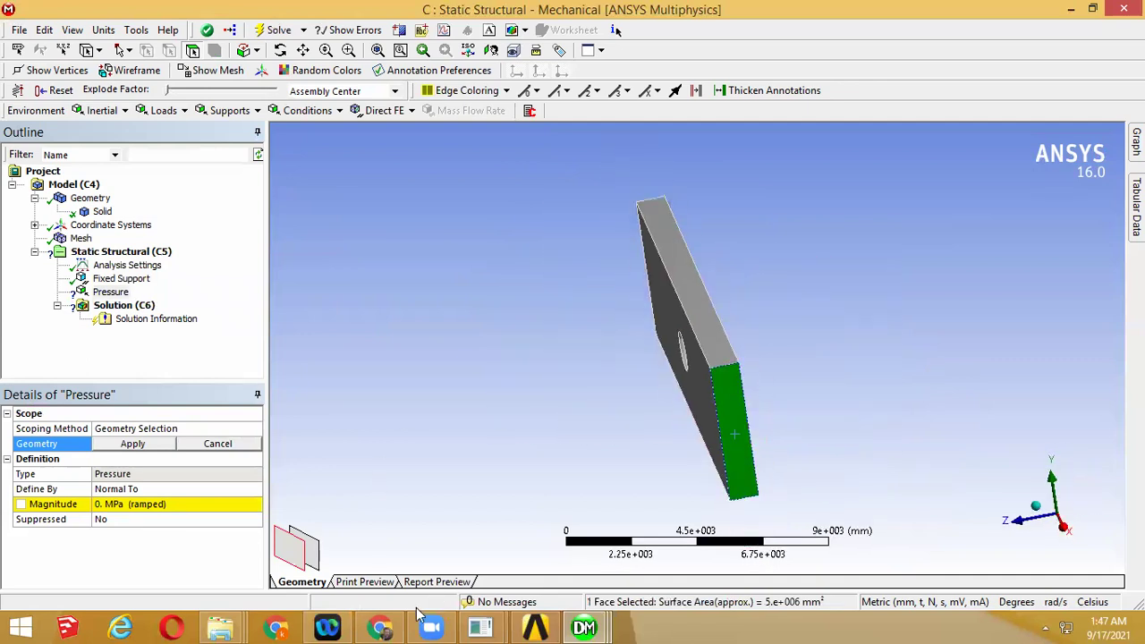
pyautogui.click(374, 626)
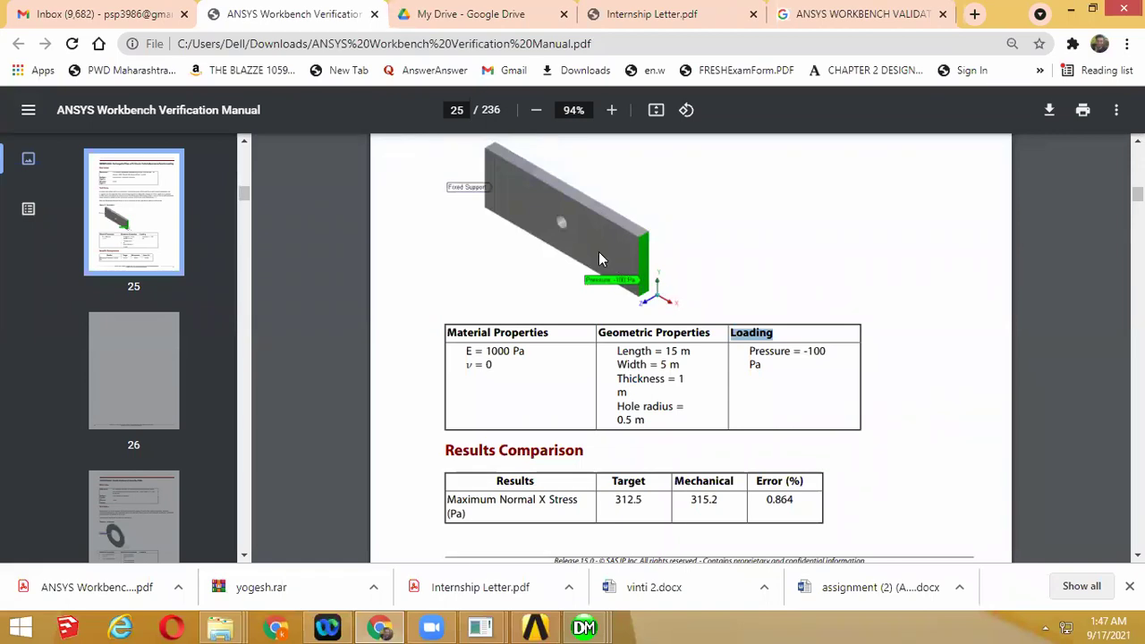
# Confirm the manual's Pressure = -100 Pa loading and return to the plate in Mechanical
pyautogui.click(1071, 9)
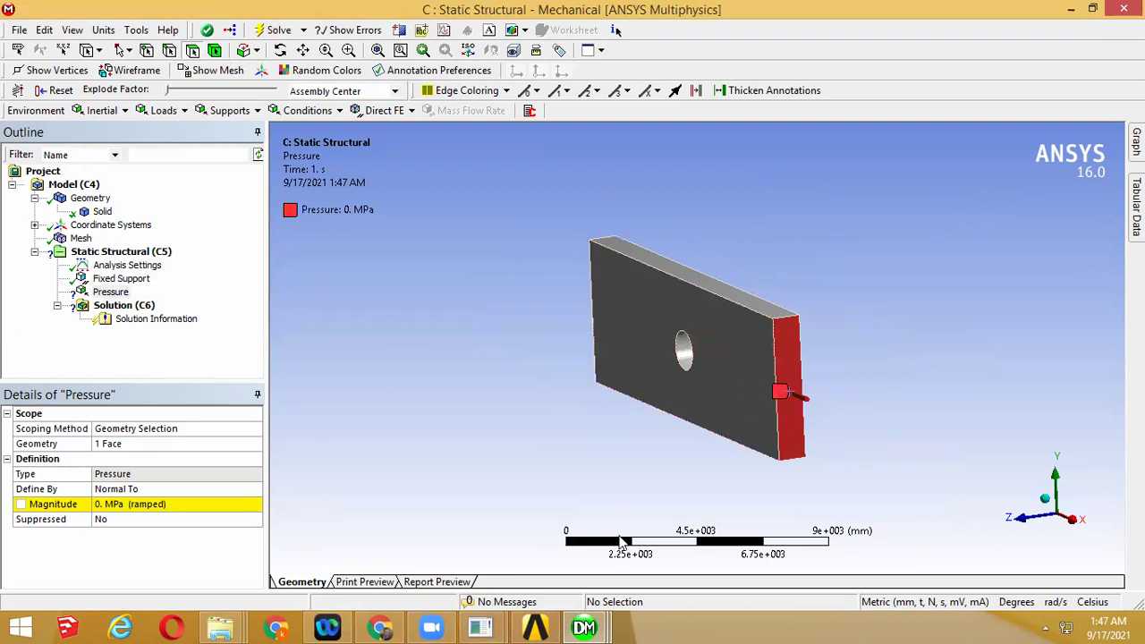
pyautogui.moveTo(528, 626)
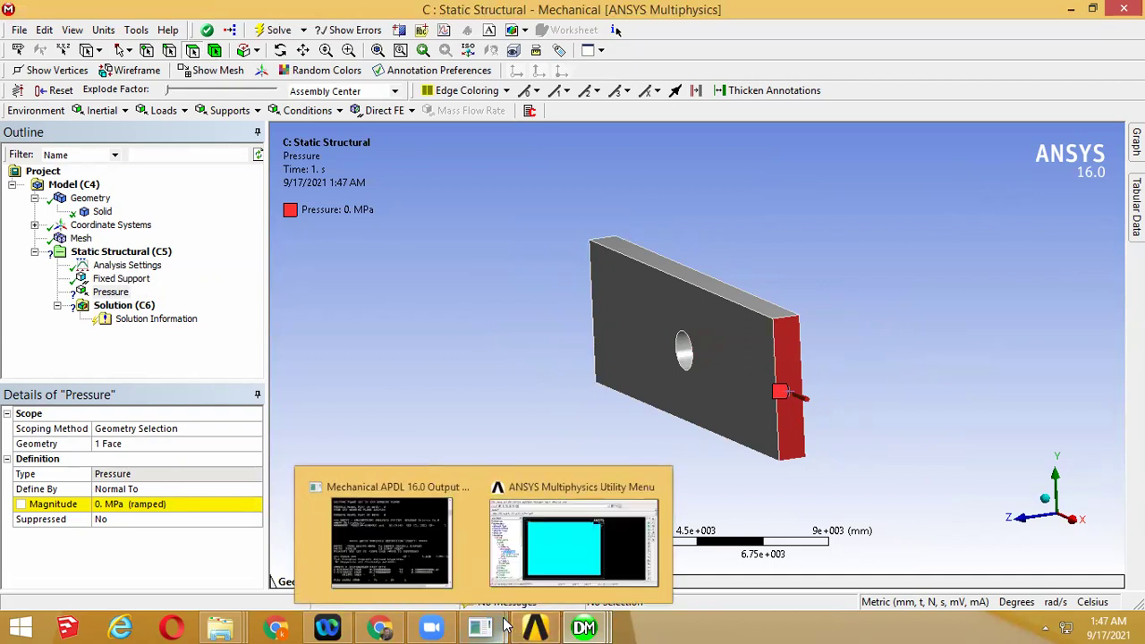
pyautogui.click(380, 626)
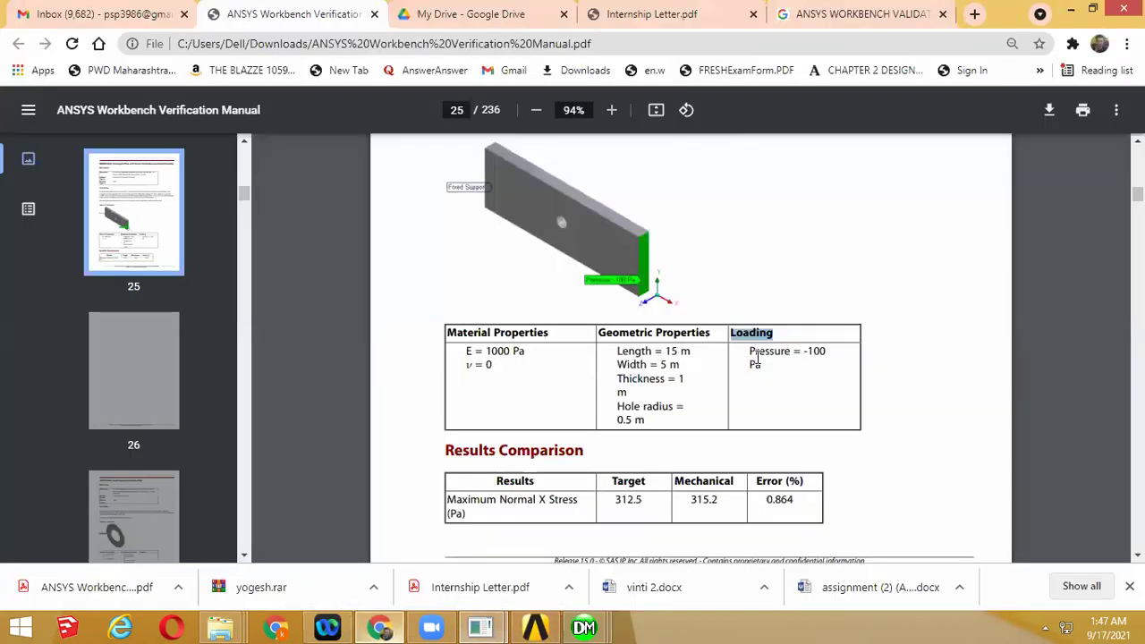
pyautogui.keyDown('ctrl'); pyautogui.scroll(5, 831, 362); pyautogui.keyUp('ctrl')
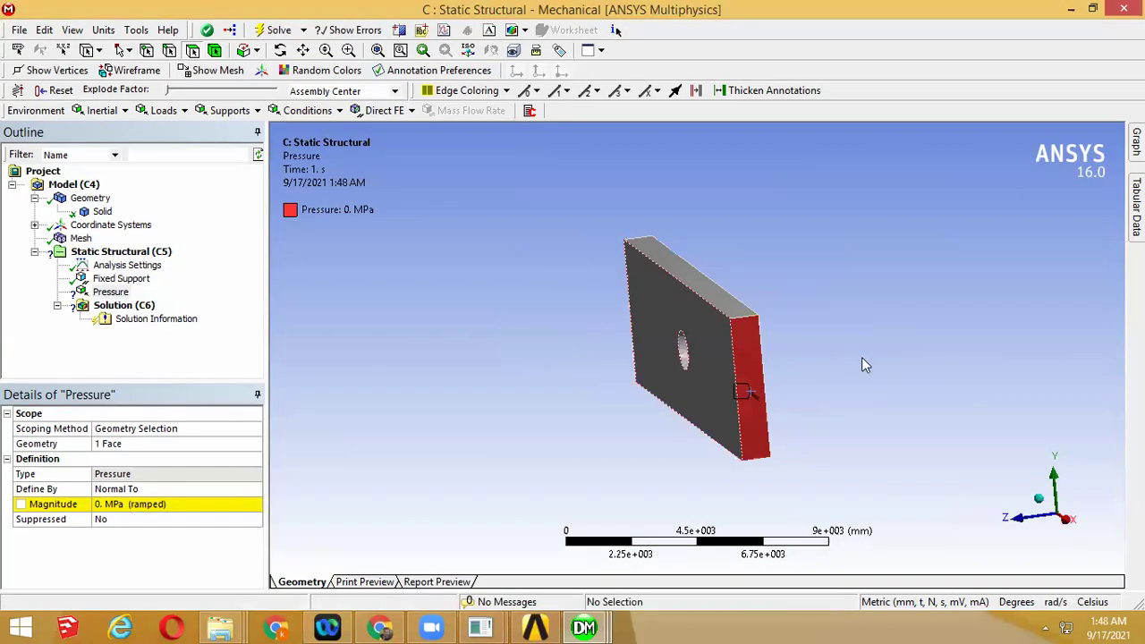
pyautogui.moveTo(861, 359); pyautogui.dragTo(846, 396, button='middle')
pyautogui.moveTo(742, 417); pyautogui.dragTo(688, 418, button='middle')
# Switch the unit system to Metric (m, kg, N, s, V, A)
pyautogui.click(688, 417)
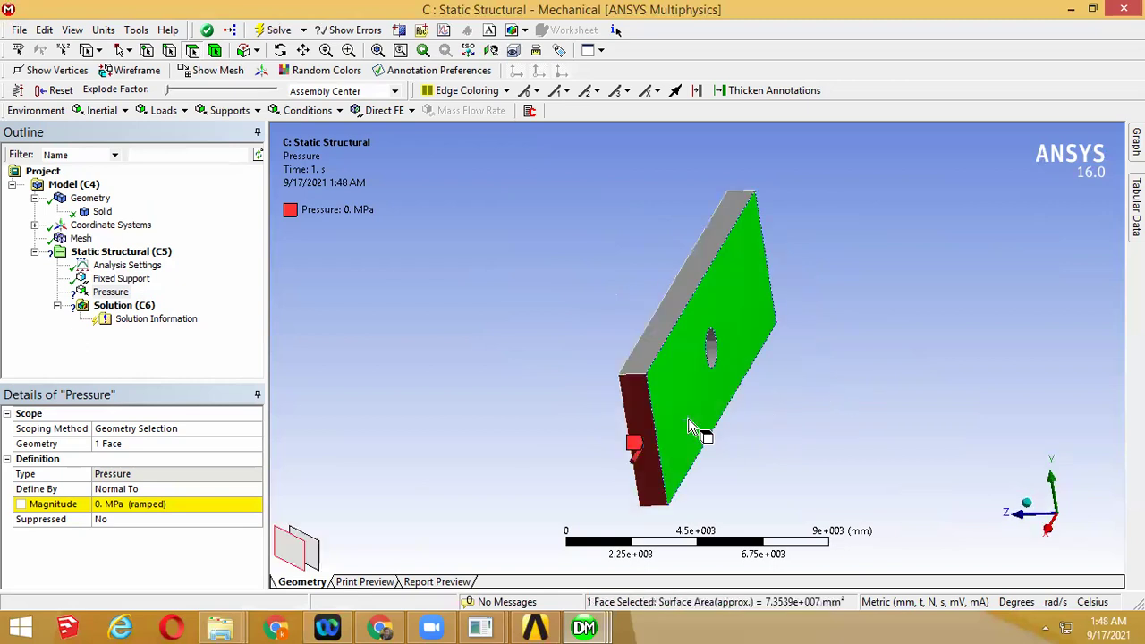
pyautogui.click(622, 487)
pyautogui.moveTo(626, 488); pyautogui.dragTo(537, 467, button='middle')
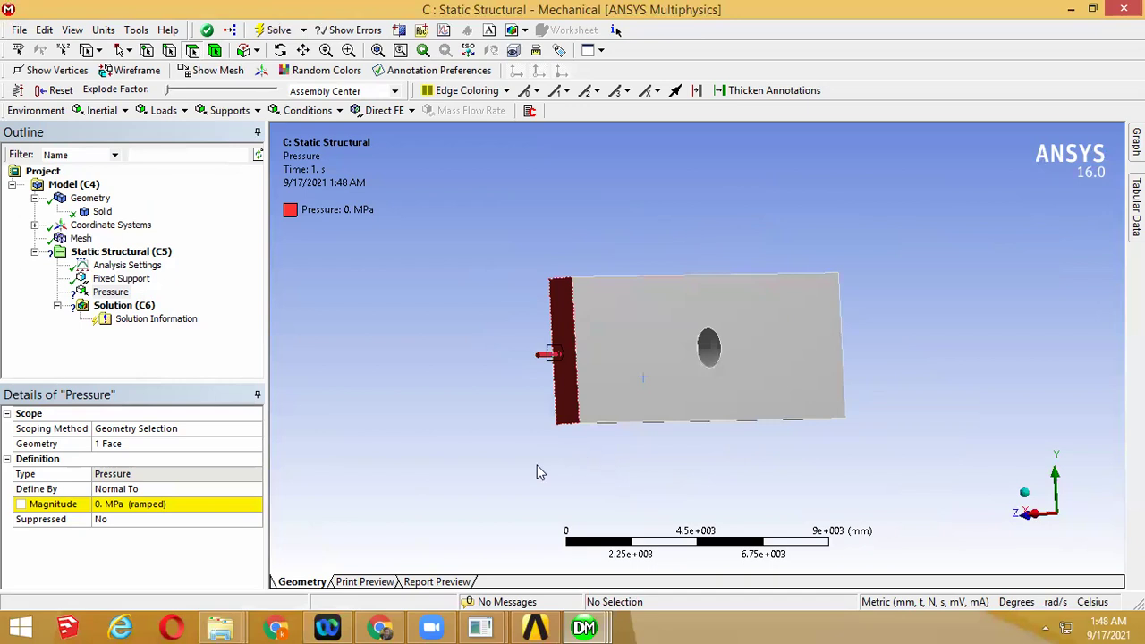
pyautogui.click(224, 510)
pyautogui.click(257, 493)
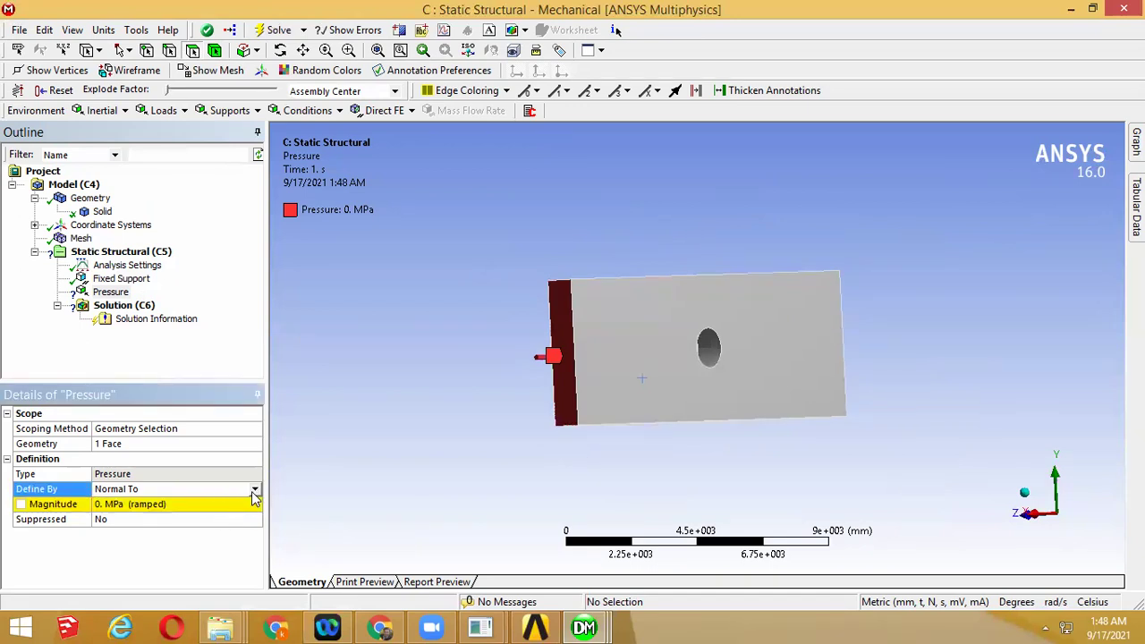
pyautogui.click(104, 31)
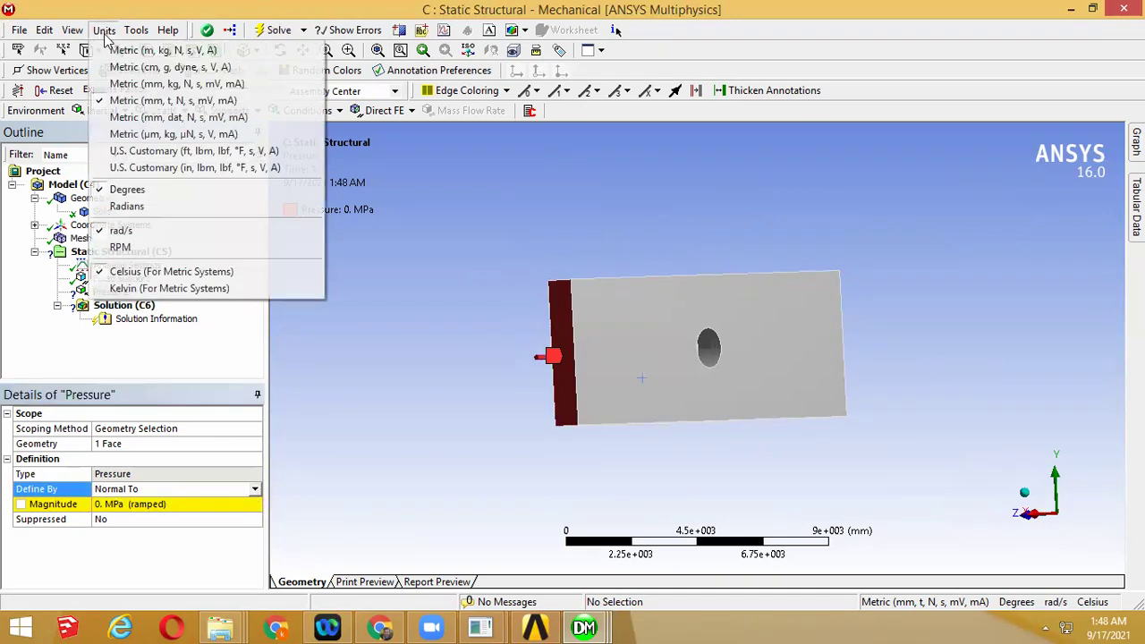
pyautogui.click(134, 50)
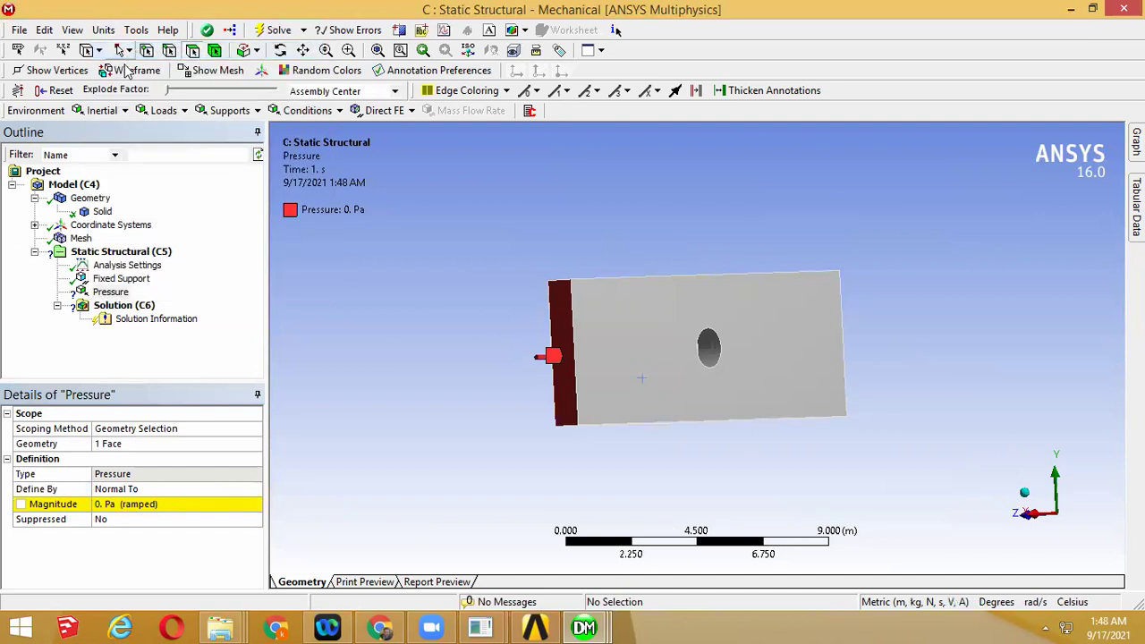
# Set the Pressure magnitude to -100 Pa and inspect the loaded end
pyautogui.click(105, 504)
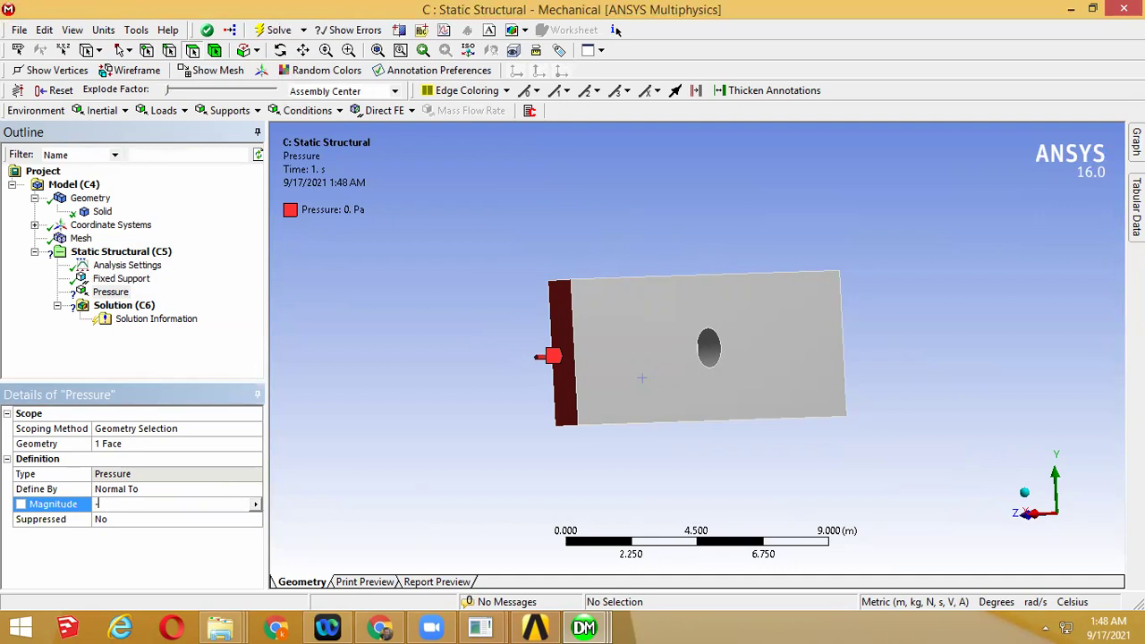
pyautogui.press('Return')
pyautogui.moveTo(567, 459); pyautogui.dragTo(948, 444, button='middle')
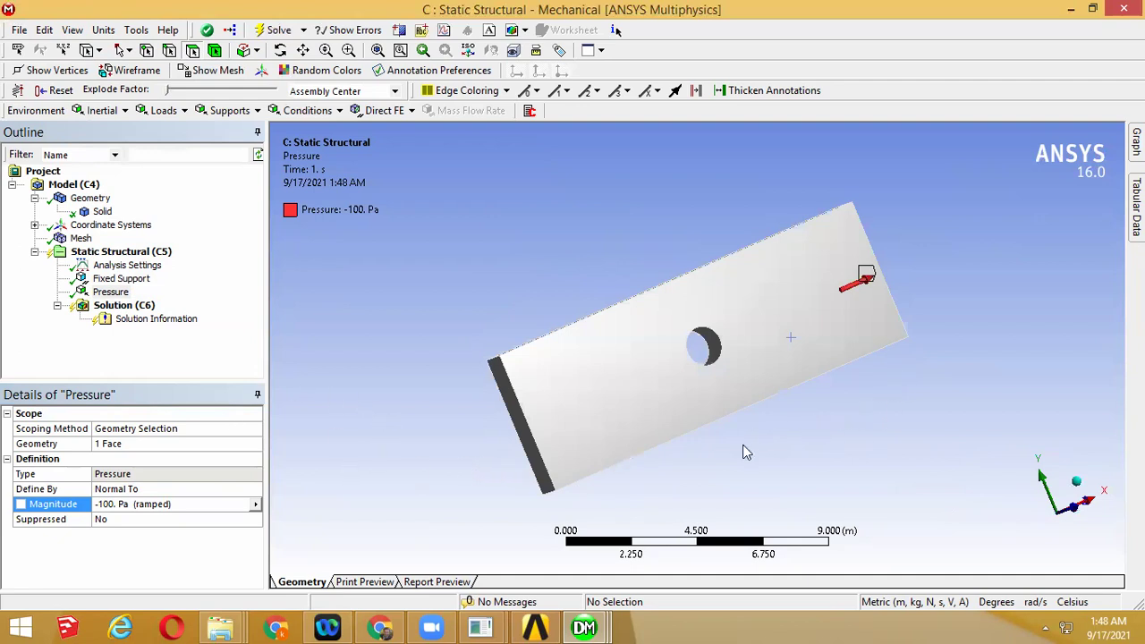
pyautogui.moveTo(865, 362); pyautogui.dragTo(865, 363, button='middle')
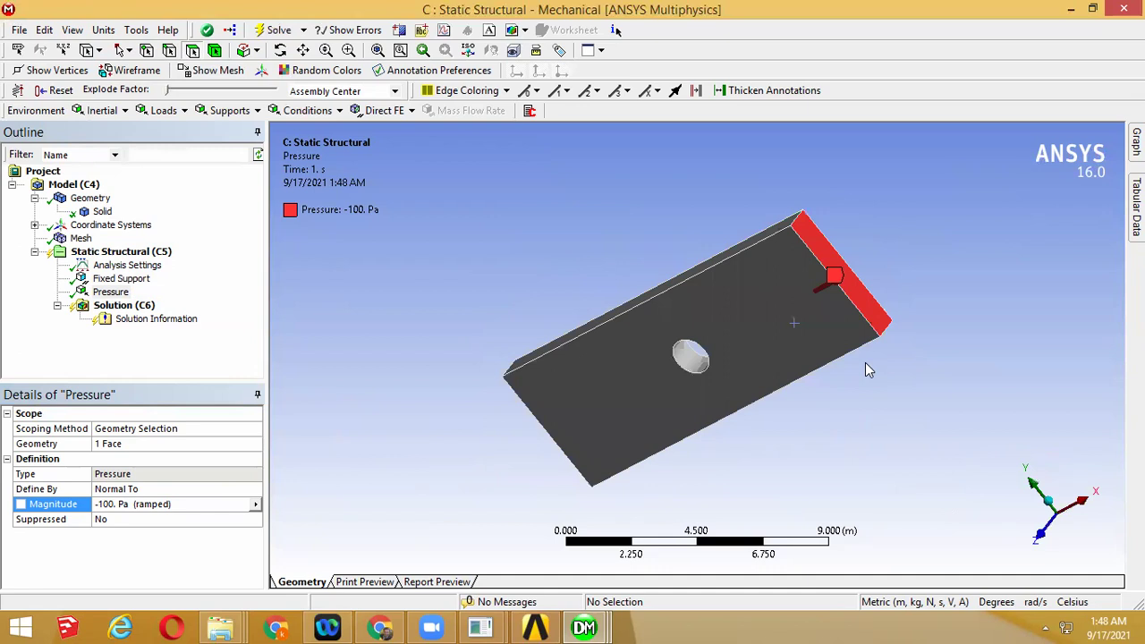
pyautogui.moveTo(383, 396); pyautogui.dragTo(849, 289, button='middle')
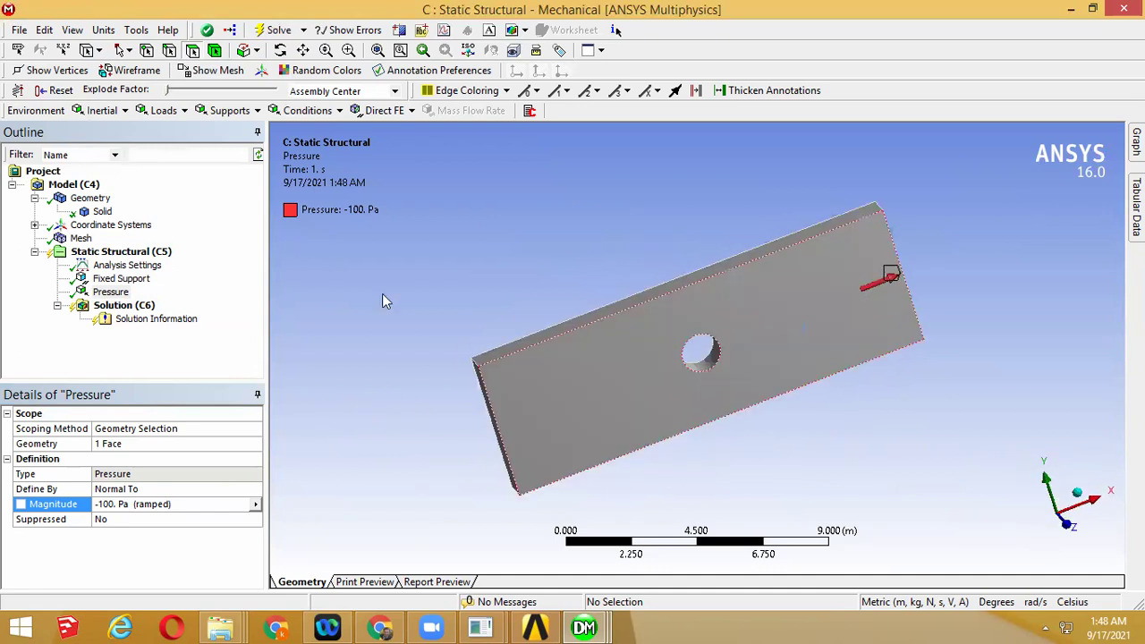
# Solve Static Structural (C5) and dismiss the large-deformation warning
pyautogui.rightClick(113, 257)
pyautogui.click(186, 287)
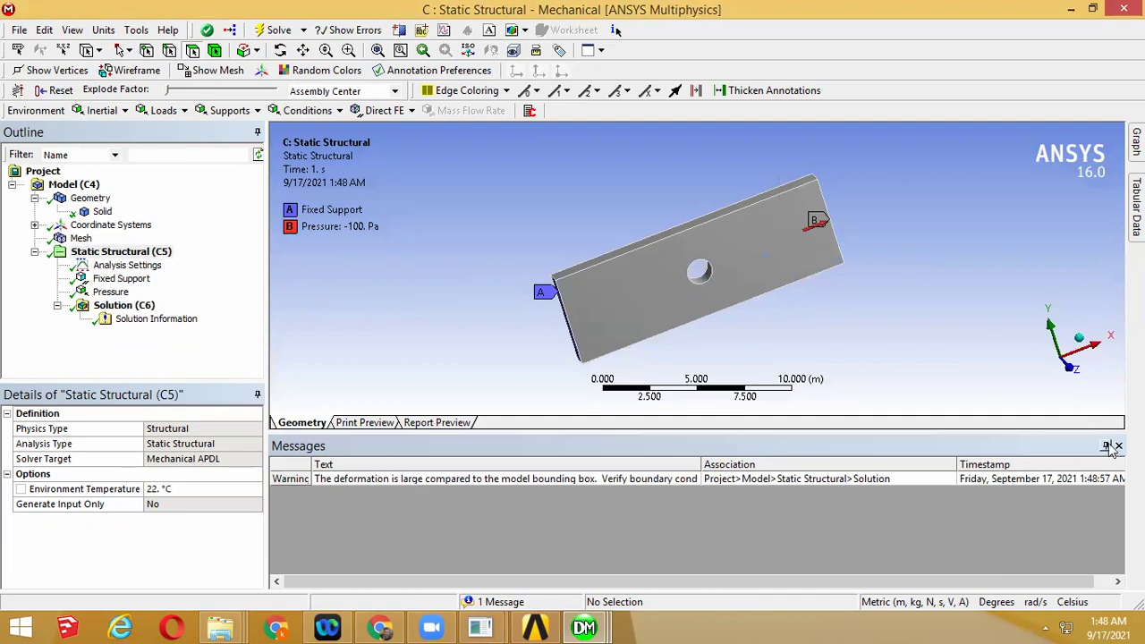
pyautogui.click(1118, 448)
pyautogui.click(139, 307)
# Insert a Total Deformation result under Solution (C6) and evaluate all results
pyautogui.rightClick(150, 310)
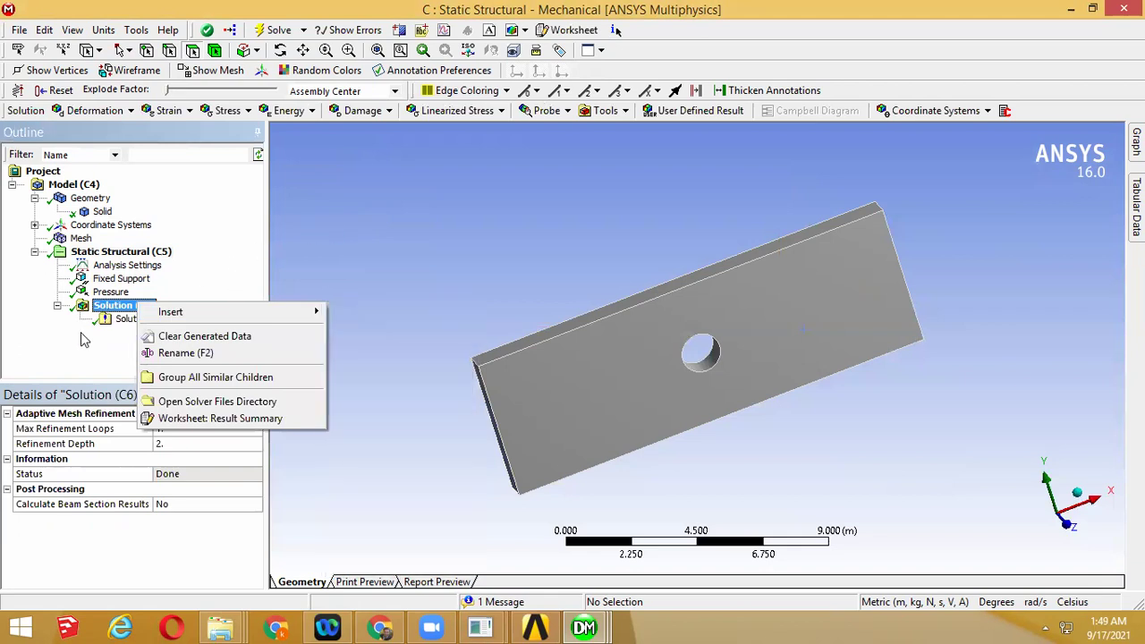
pyautogui.click(81, 336)
pyautogui.rightClick(123, 310)
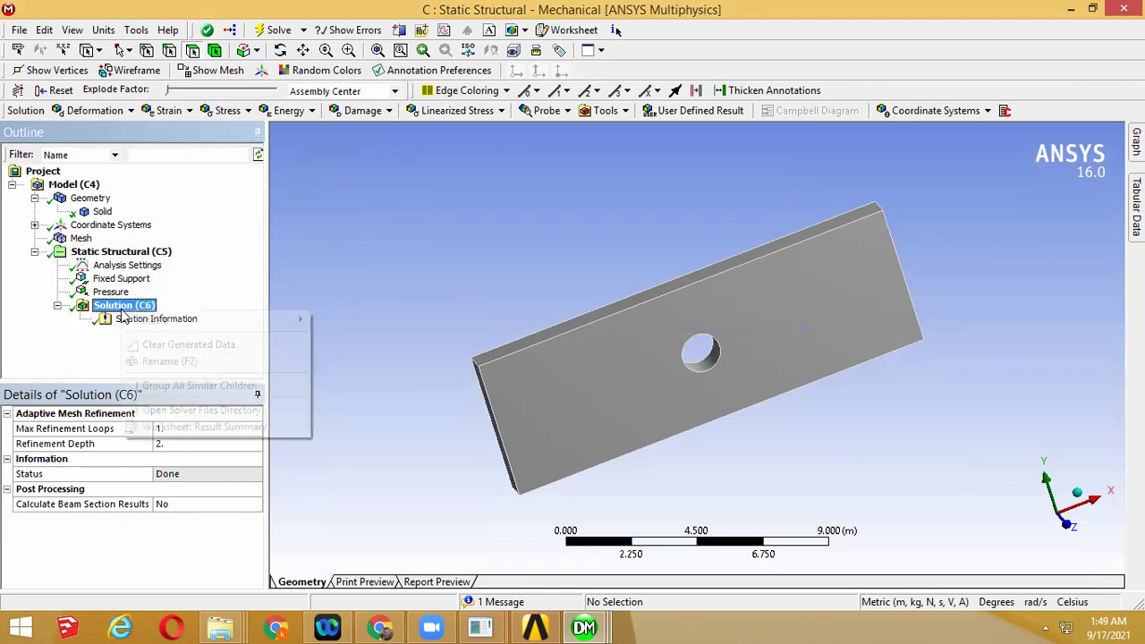
pyautogui.moveTo(176, 328)
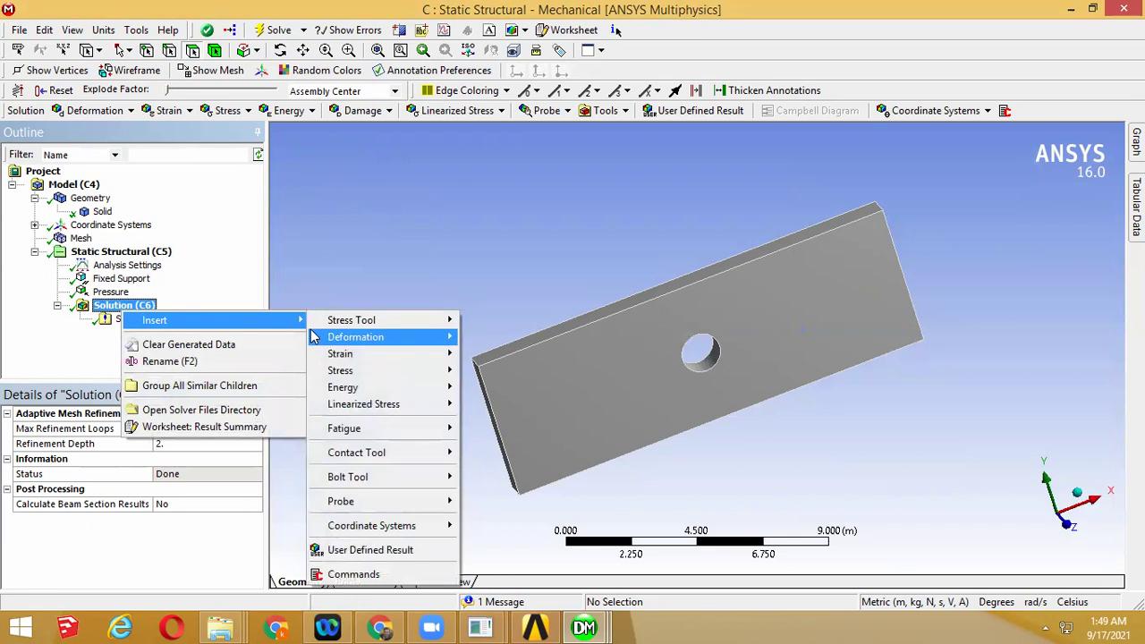
pyautogui.moveTo(390, 337)
pyautogui.click(487, 337)
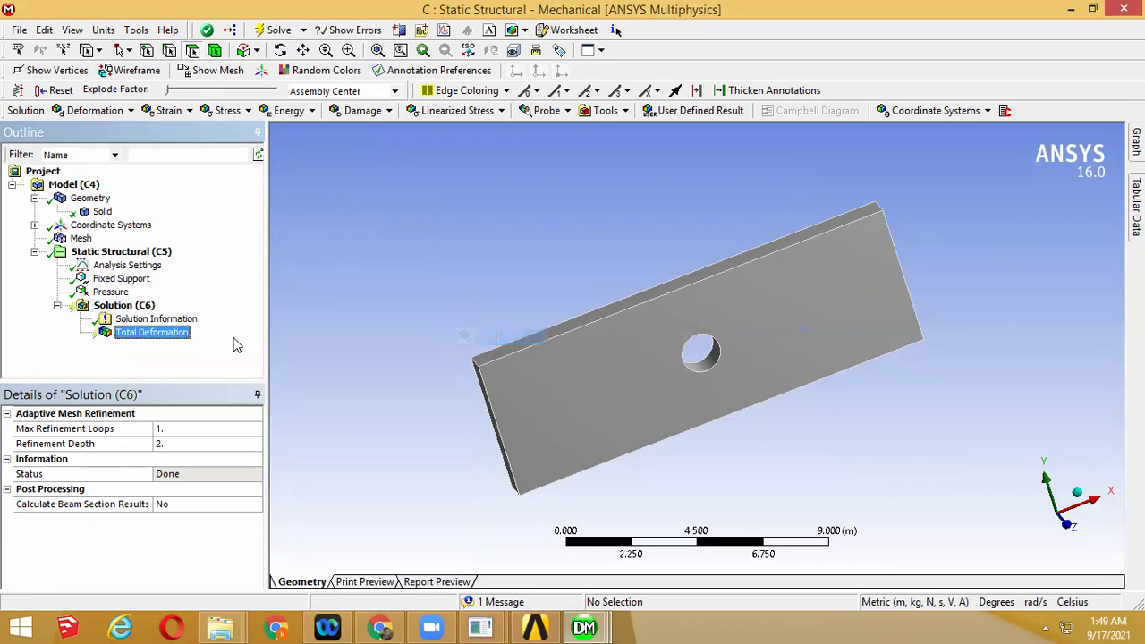
pyautogui.rightClick(180, 334)
pyautogui.click(223, 367)
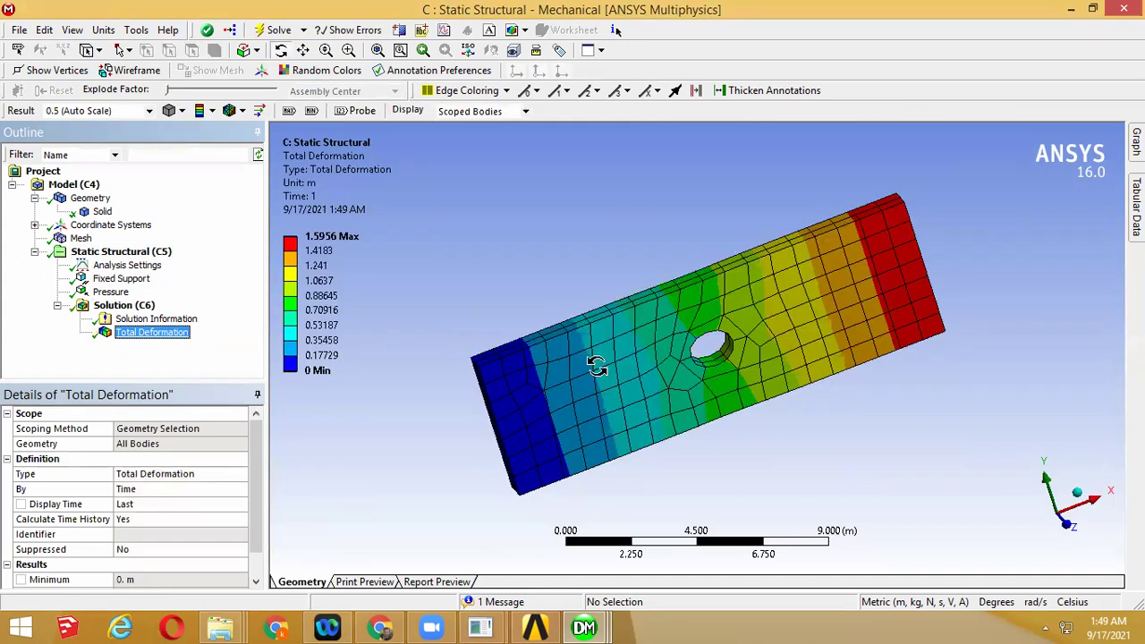
# Play and stop the deformation animation, showing up to 1.5956 m
pyautogui.moveTo(599, 366); pyautogui.dragTo(495, 376)
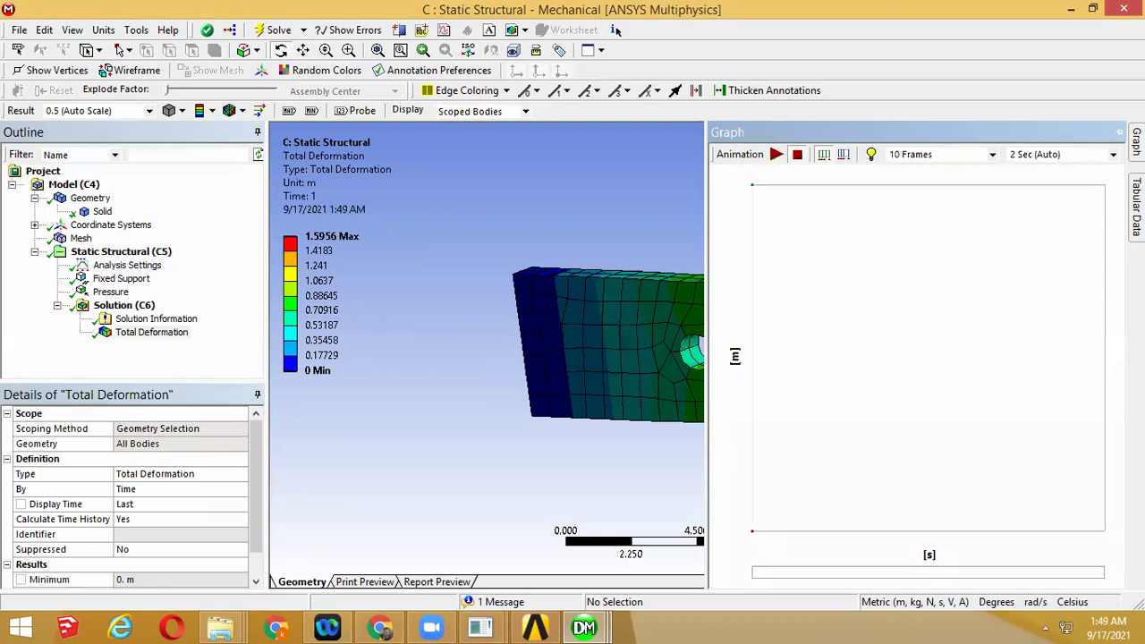
pyautogui.click(1119, 132)
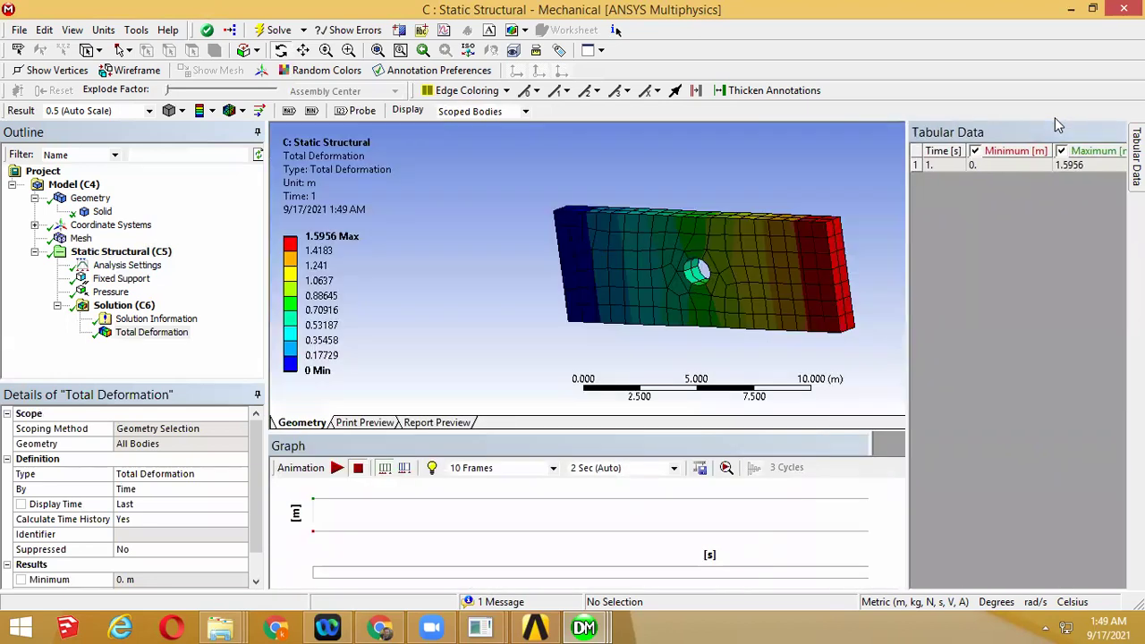
pyautogui.moveTo(898, 281); pyautogui.dragTo(888, 287)
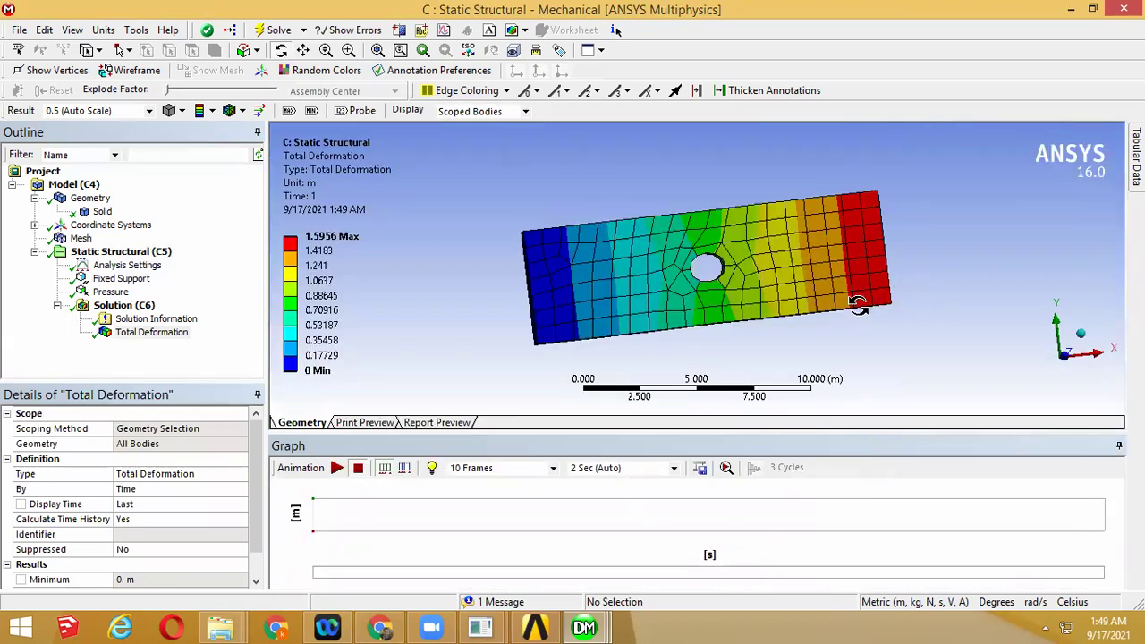
pyautogui.moveTo(828, 255); pyautogui.dragTo(805, 273)
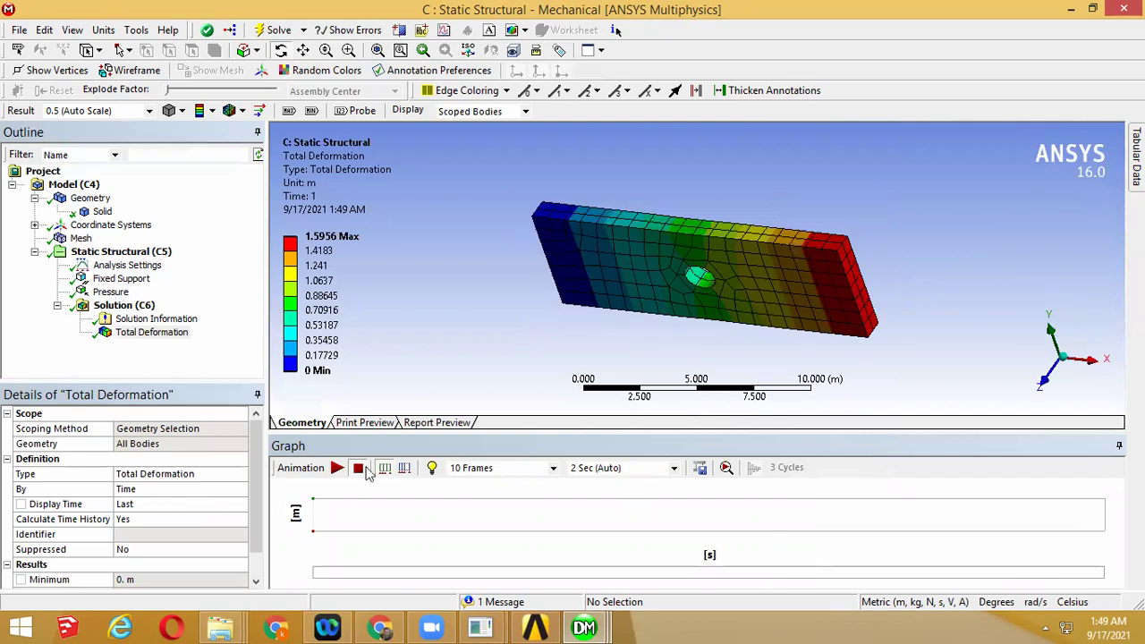
pyautogui.click(337, 468)
pyautogui.moveTo(635, 284); pyautogui.dragTo(662, 243)
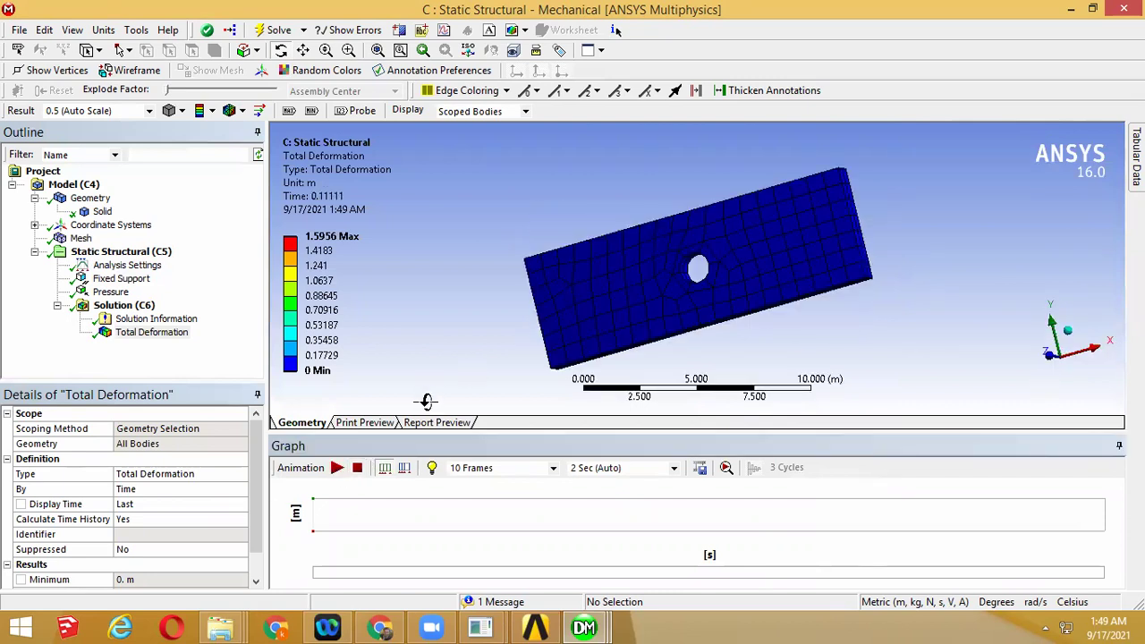
pyautogui.click(337, 468)
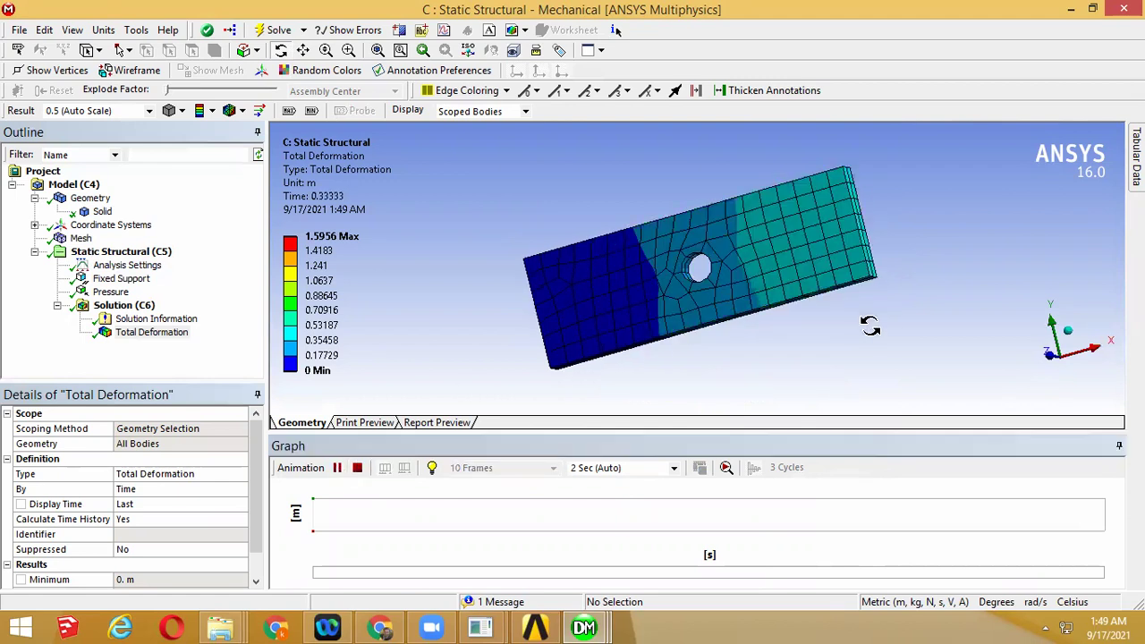
pyautogui.moveTo(900, 334); pyautogui.dragTo(902, 224)
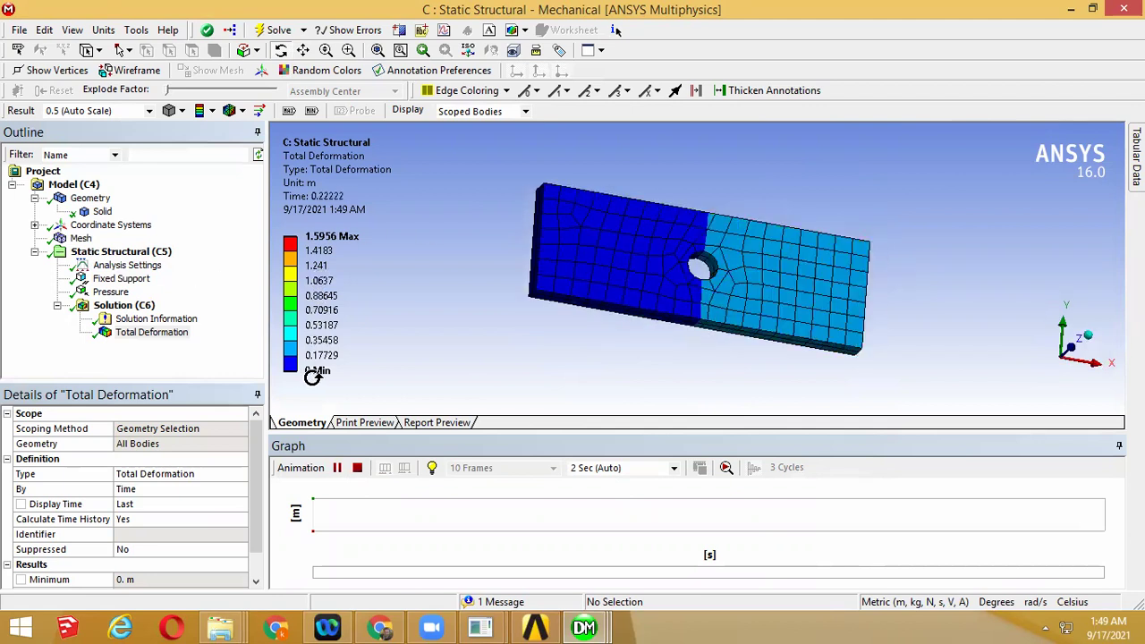
pyautogui.click(357, 474)
pyautogui.moveTo(608, 268)
pyautogui.mouseDown()
pyautogui.moveTo(647, 301)
pyautogui.moveTo(621, 259)
pyautogui.mouseUp()
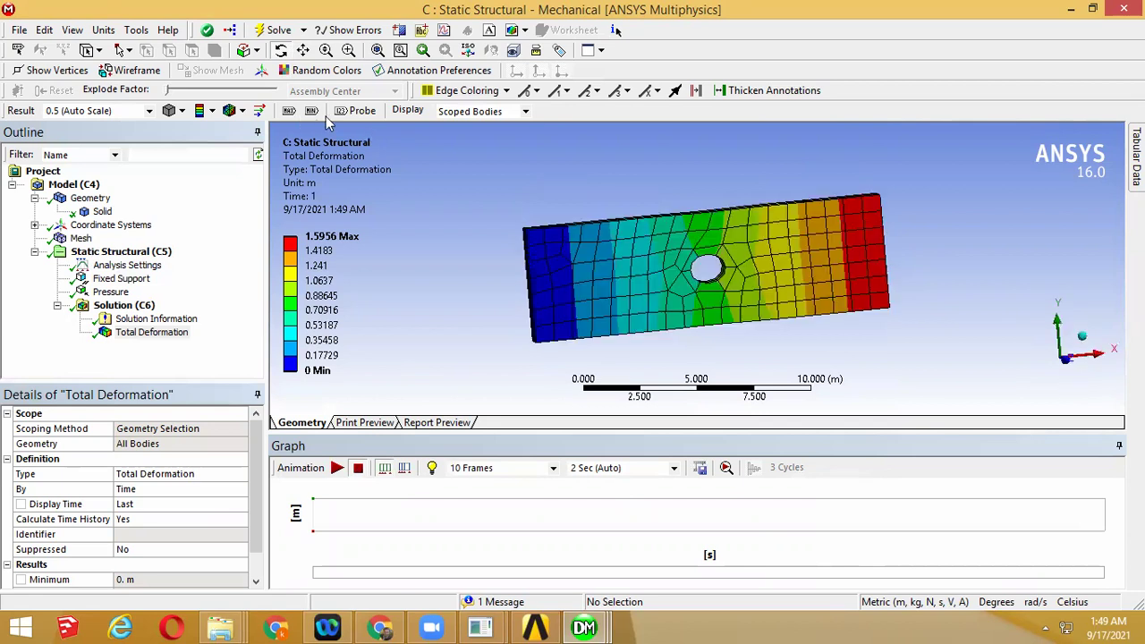
# Probe the deformation beside the hole and at the loaded corner, then bring up the manual
pyautogui.click(368, 113)
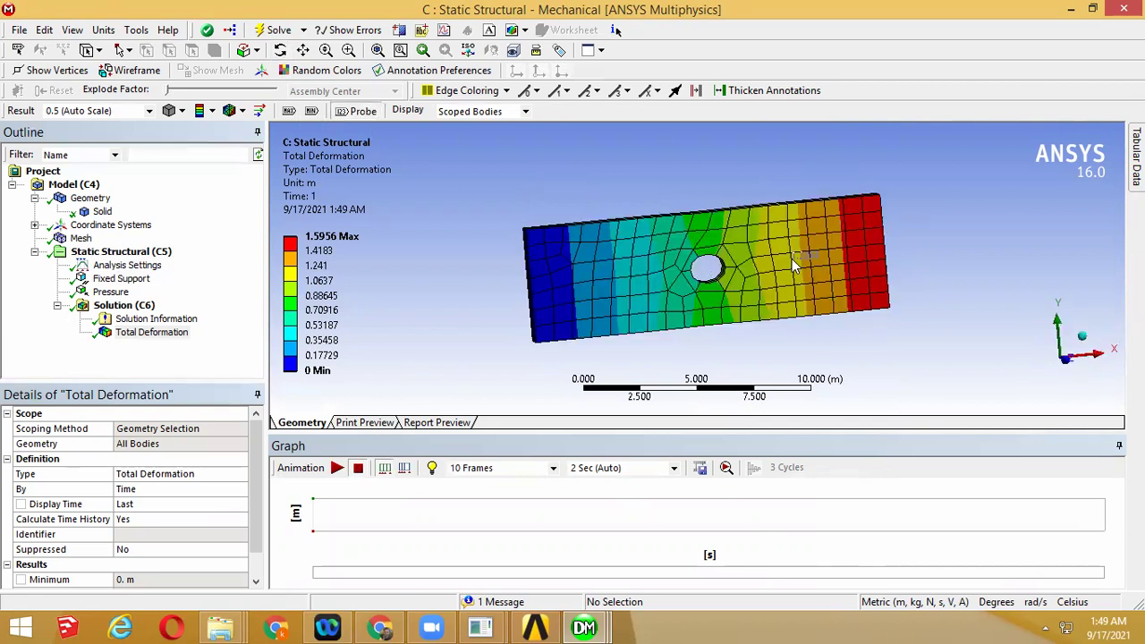
pyautogui.click(794, 292)
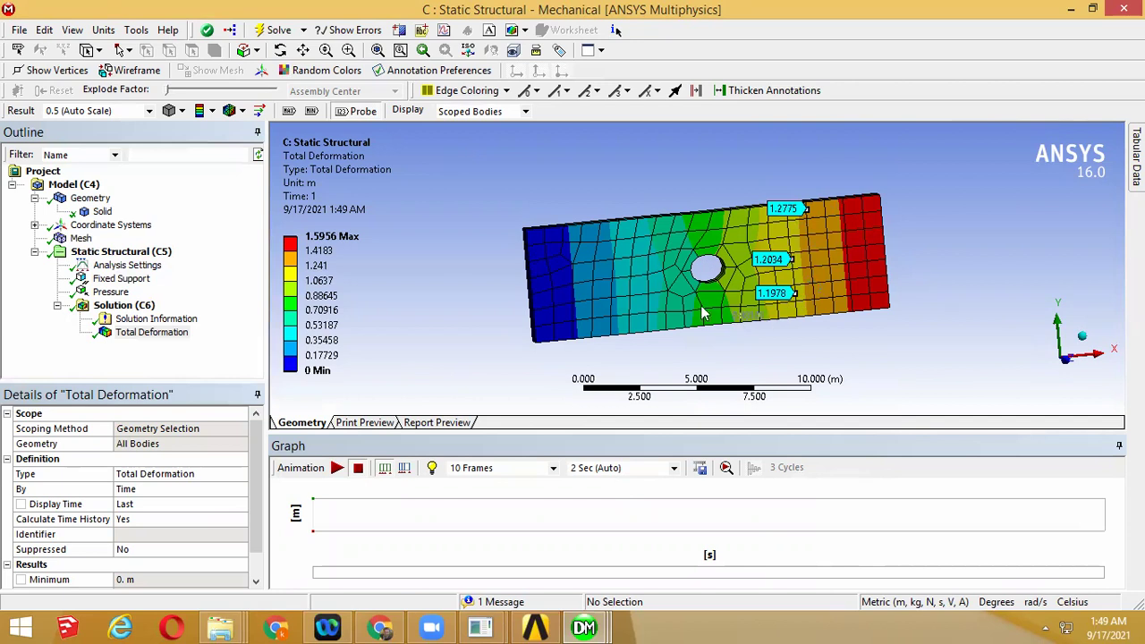
pyautogui.moveTo(729, 297); pyautogui.dragTo(725, 341, button='middle')
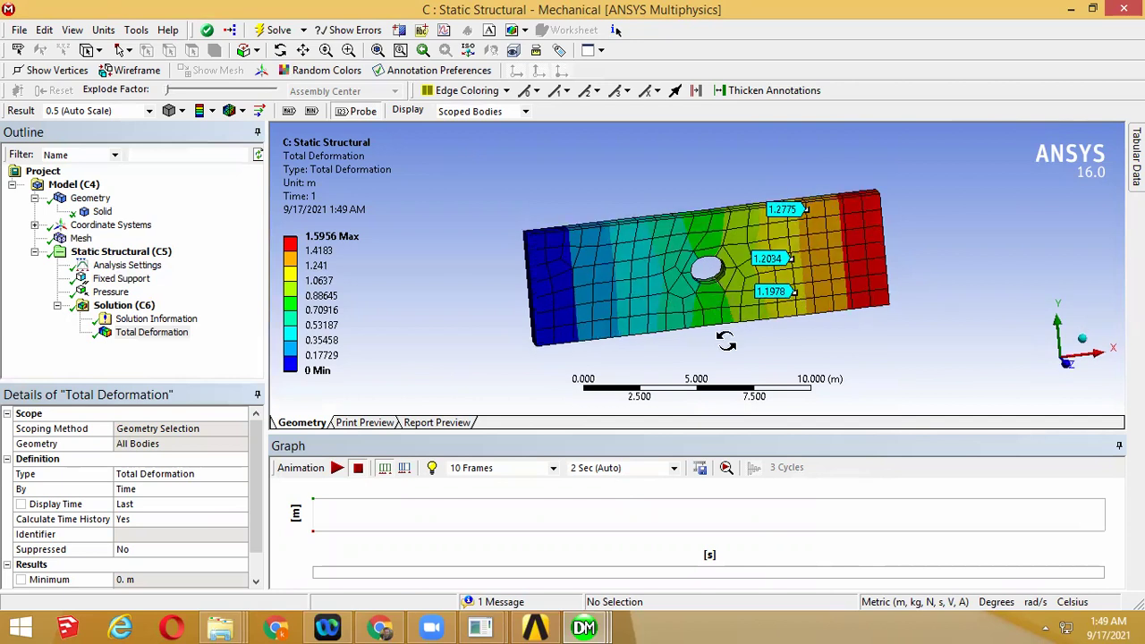
pyautogui.moveTo(875, 208); pyautogui.dragTo(874, 204, button='middle')
pyautogui.click(873, 195)
pyautogui.moveTo(894, 244); pyautogui.dragTo(880, 170, button='middle')
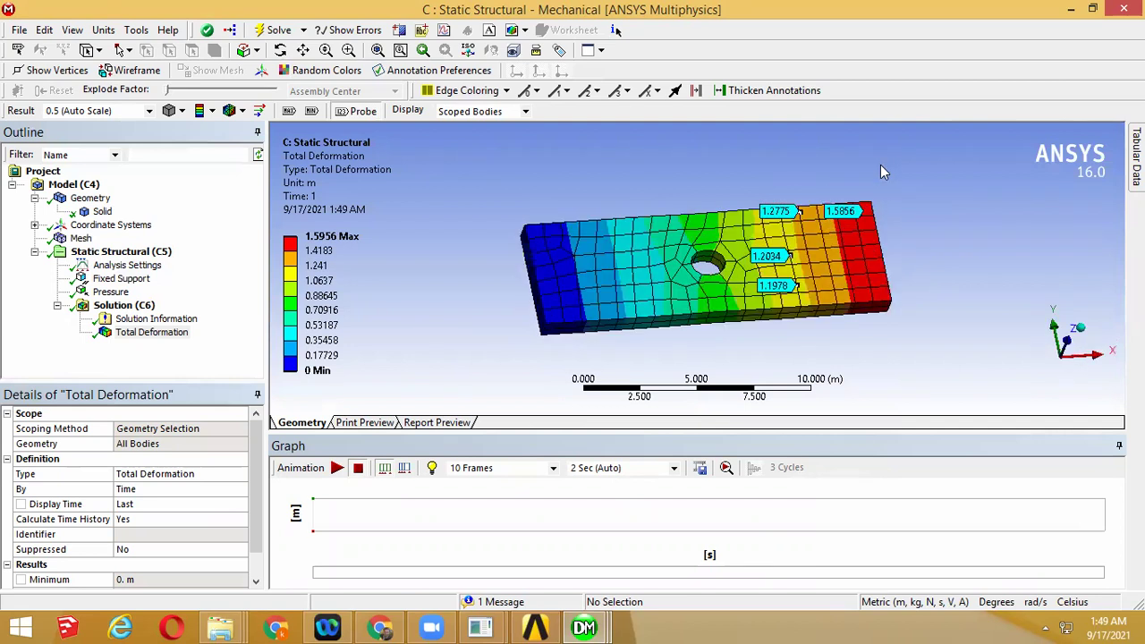
pyautogui.click(394, 624)
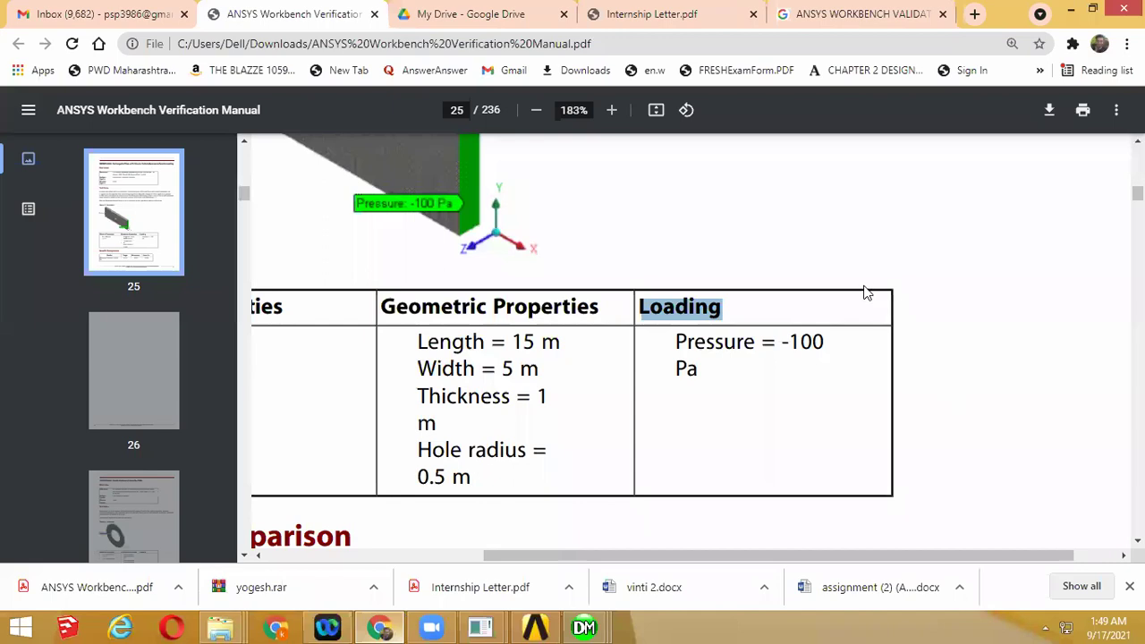
# Highlight the 315.2 reference stress in the manual's results table
pyautogui.keyDown('ctrl'); pyautogui.scroll(-1, 827, 292); pyautogui.keyUp('ctrl')
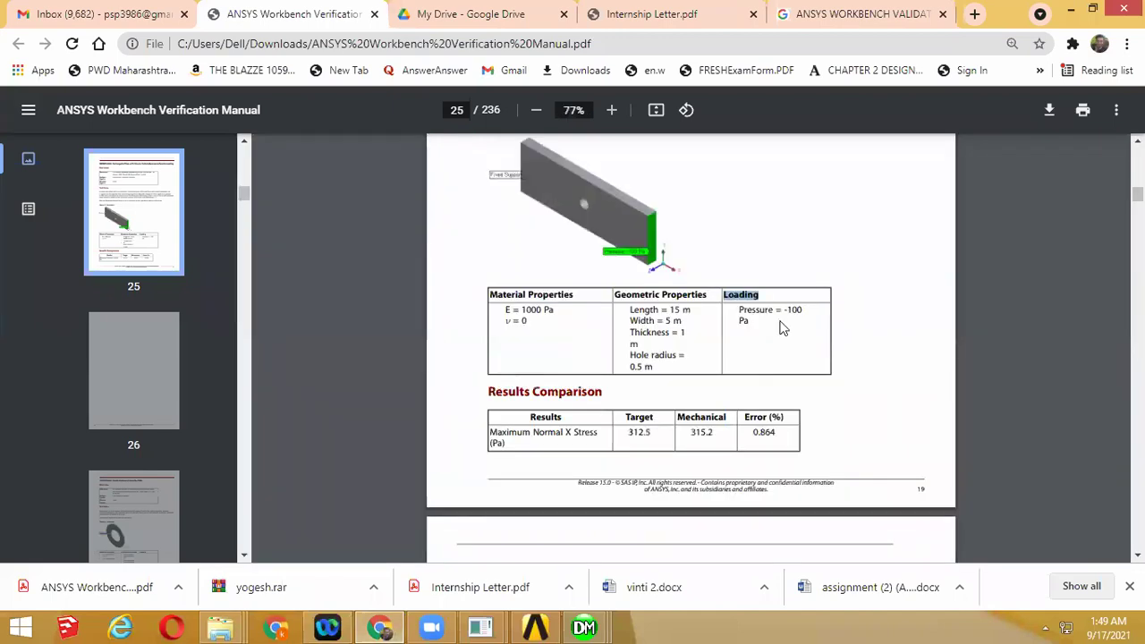
pyautogui.keyDown('ctrl'); pyautogui.scroll(2, 683, 443); pyautogui.keyUp('ctrl')
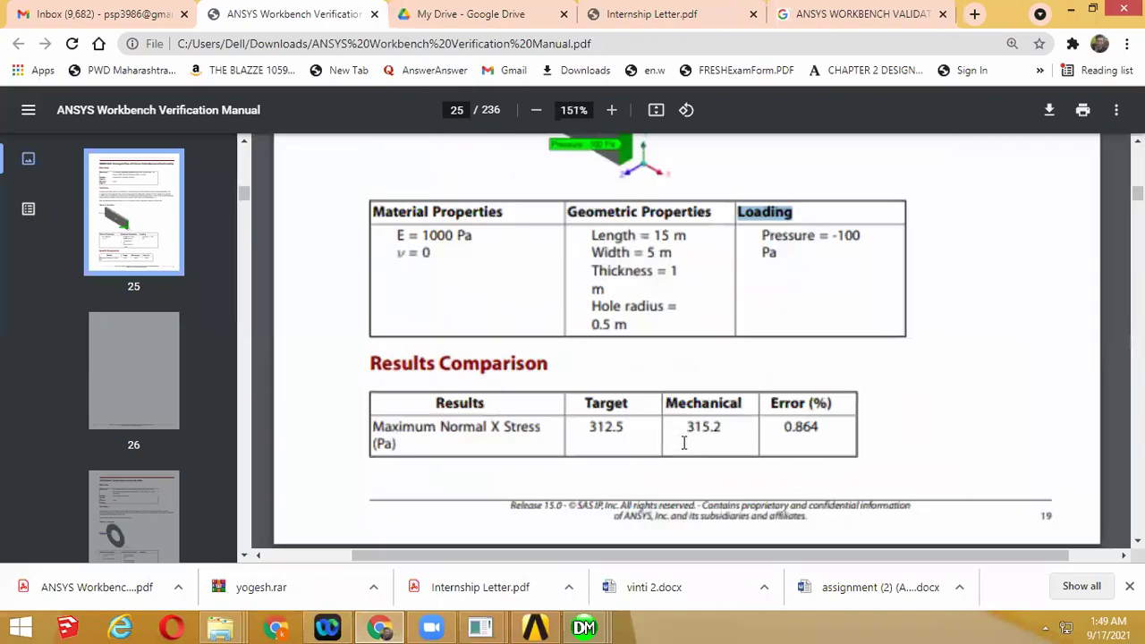
pyautogui.click(400, 420)
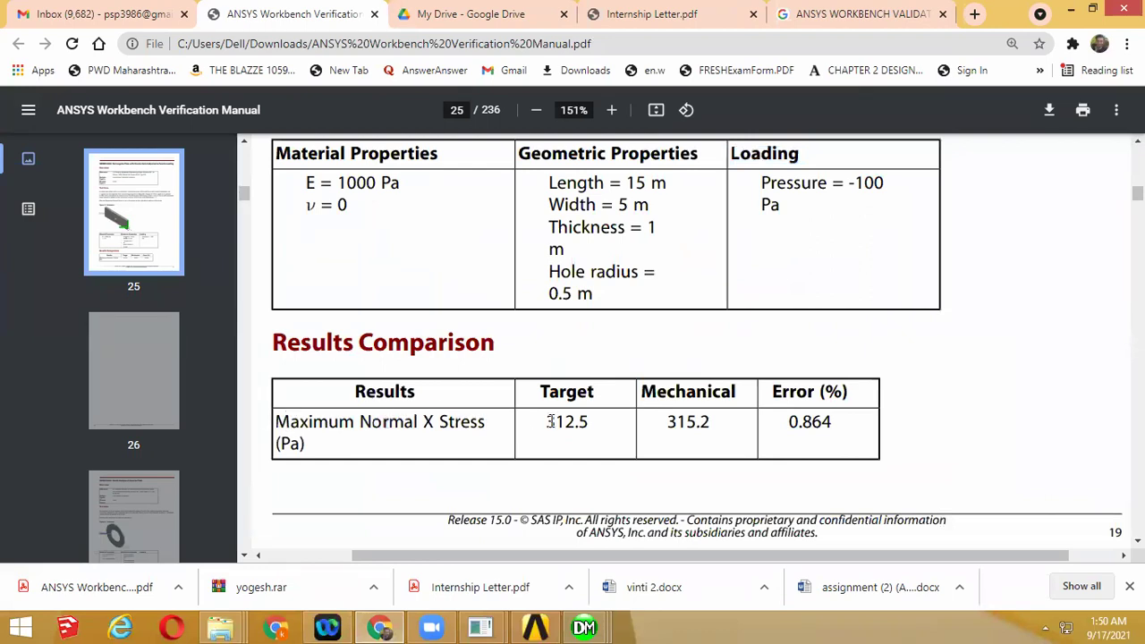
pyautogui.moveTo(660, 422); pyautogui.dragTo(704, 423)
pyautogui.keyDown('ctrl'); pyautogui.scroll(-3, 704, 423); pyautogui.keyUp('ctrl')
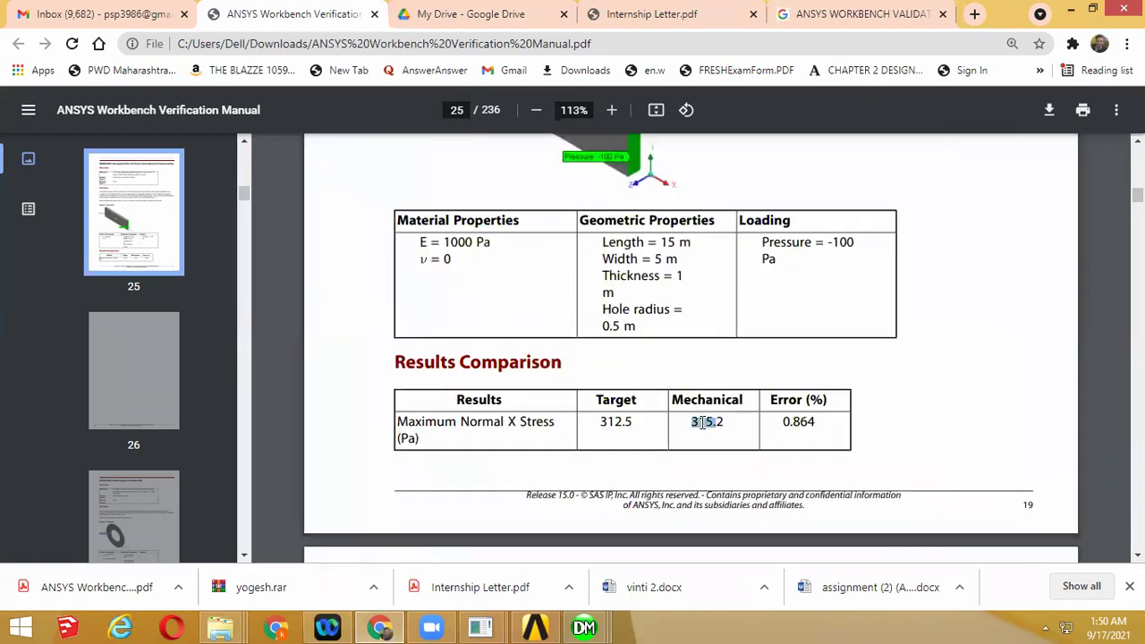
# Add and evaluate a Normal Stress (X Axis) result ranging from -50.707 to 187.91 Pa
pyautogui.moveTo(586, 626)
pyautogui.click(747, 541)
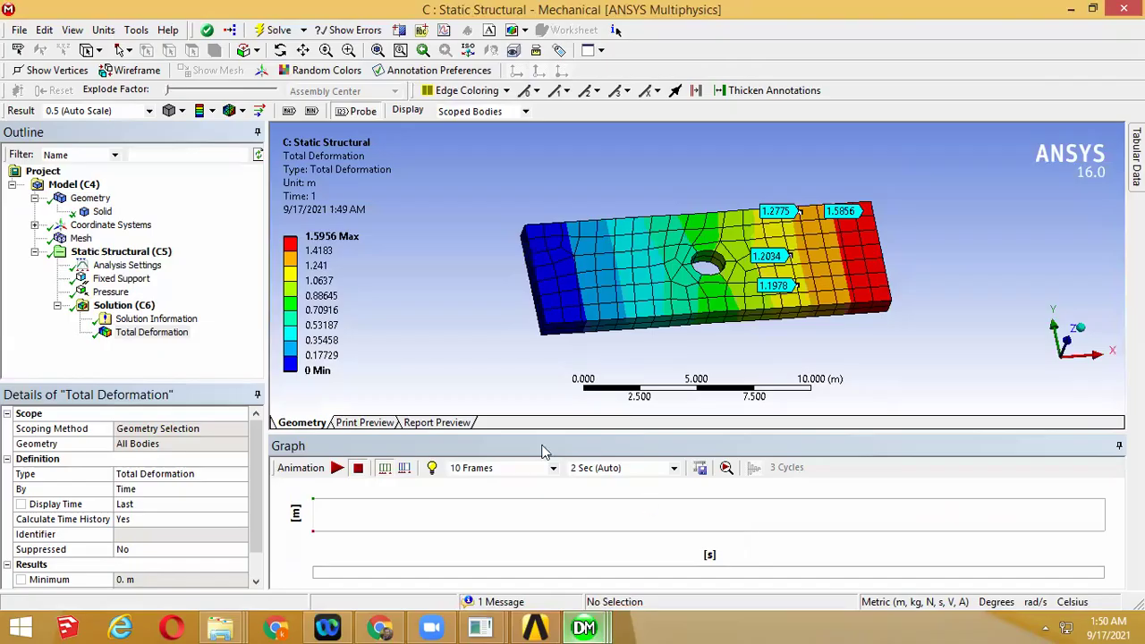
pyautogui.rightClick(131, 307)
pyautogui.moveTo(159, 318)
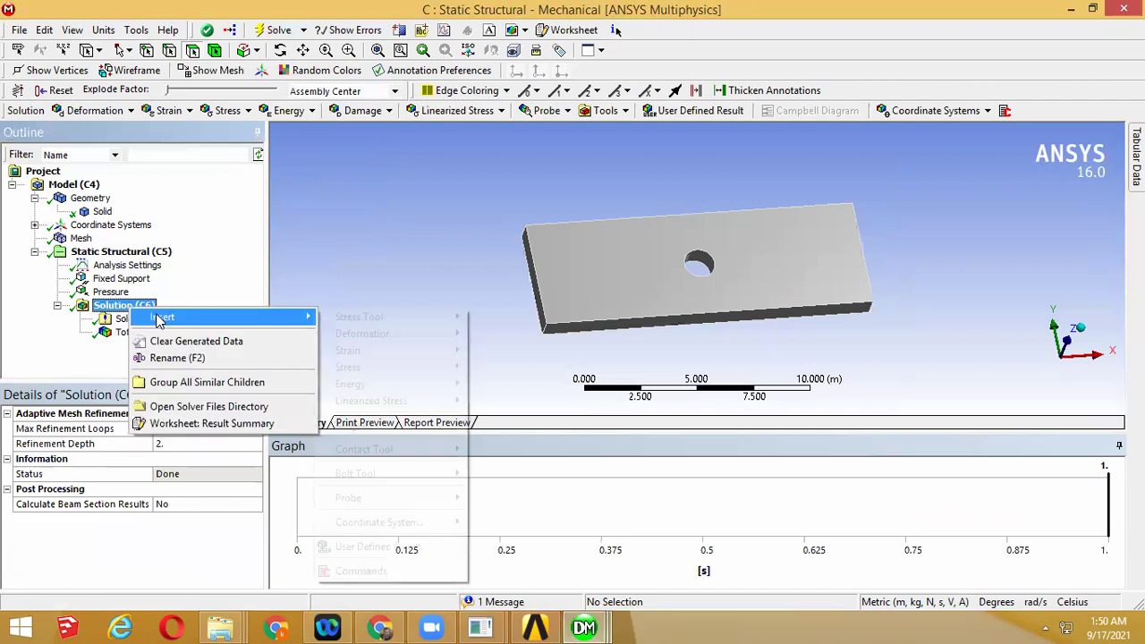
pyautogui.moveTo(459, 370)
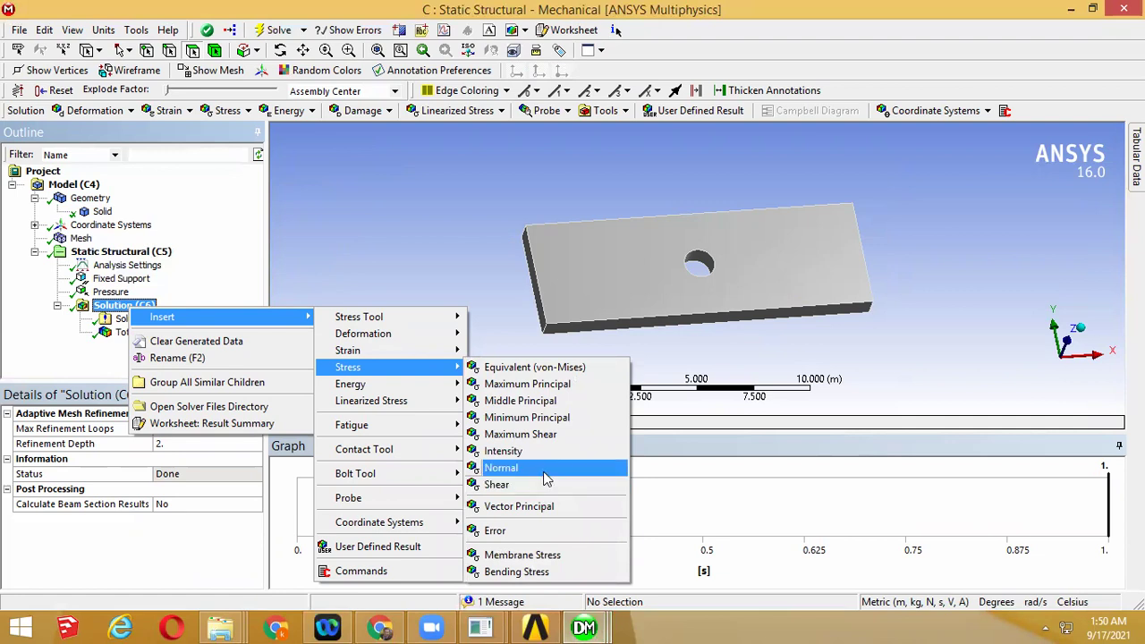
pyautogui.click(501, 468)
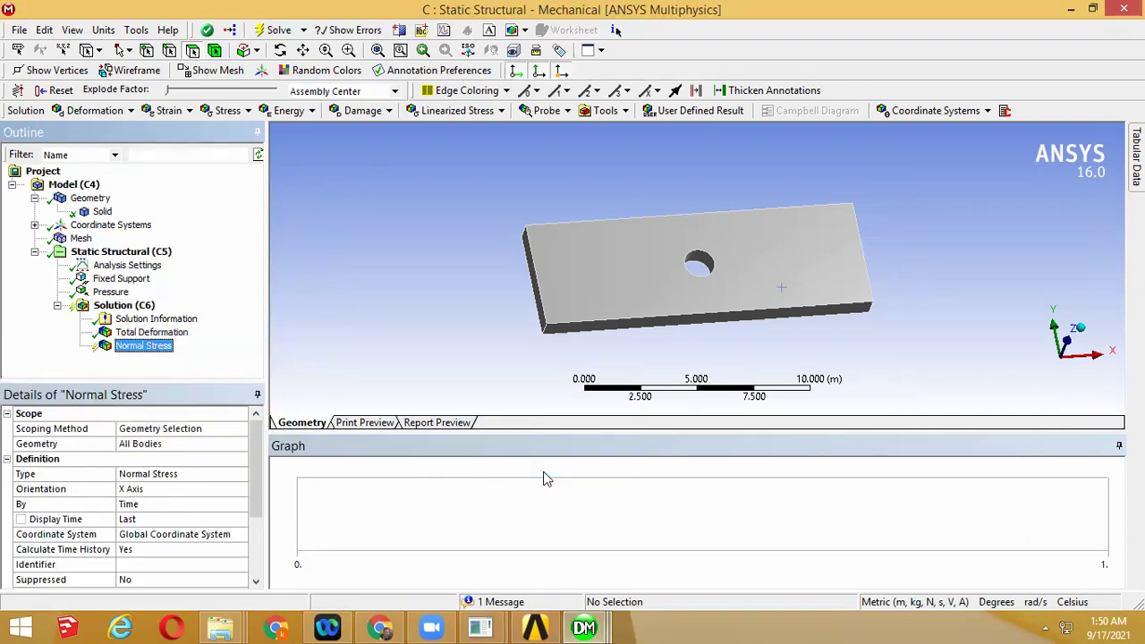
pyautogui.rightClick(163, 348)
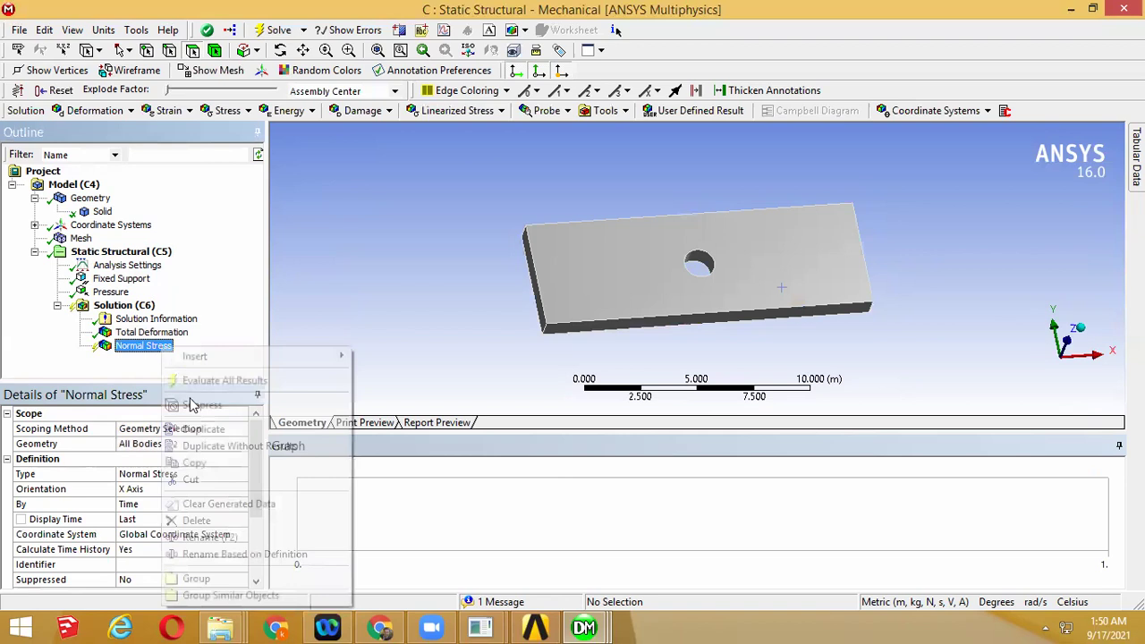
pyautogui.click(191, 380)
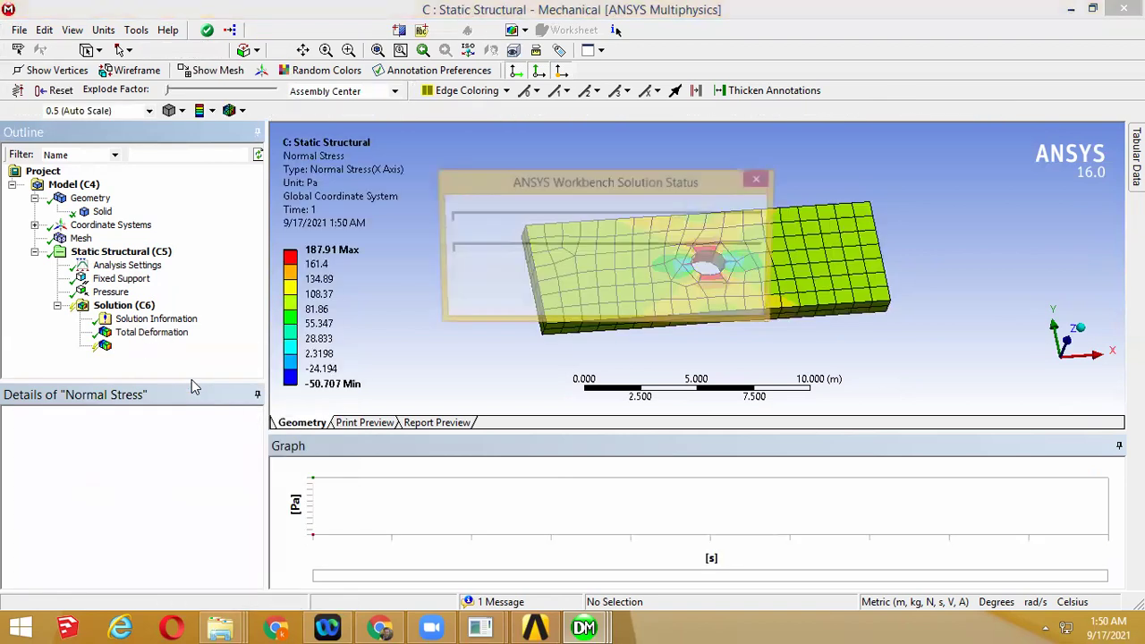
pyautogui.moveTo(746, 299); pyautogui.dragTo(754, 334)
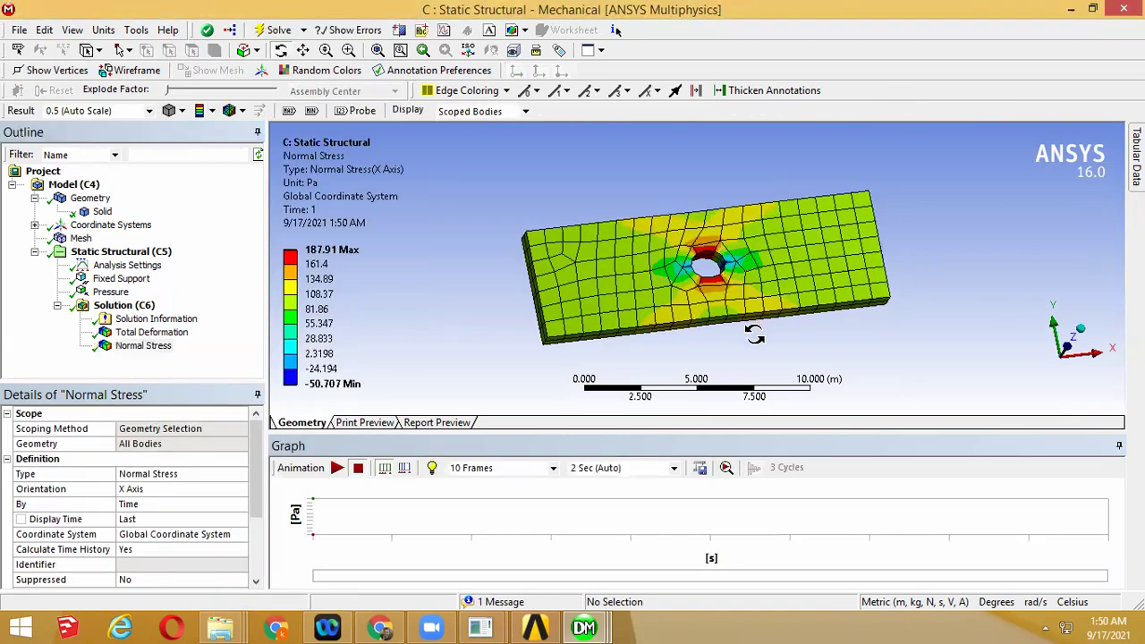
pyautogui.scroll(3, 702, 320)
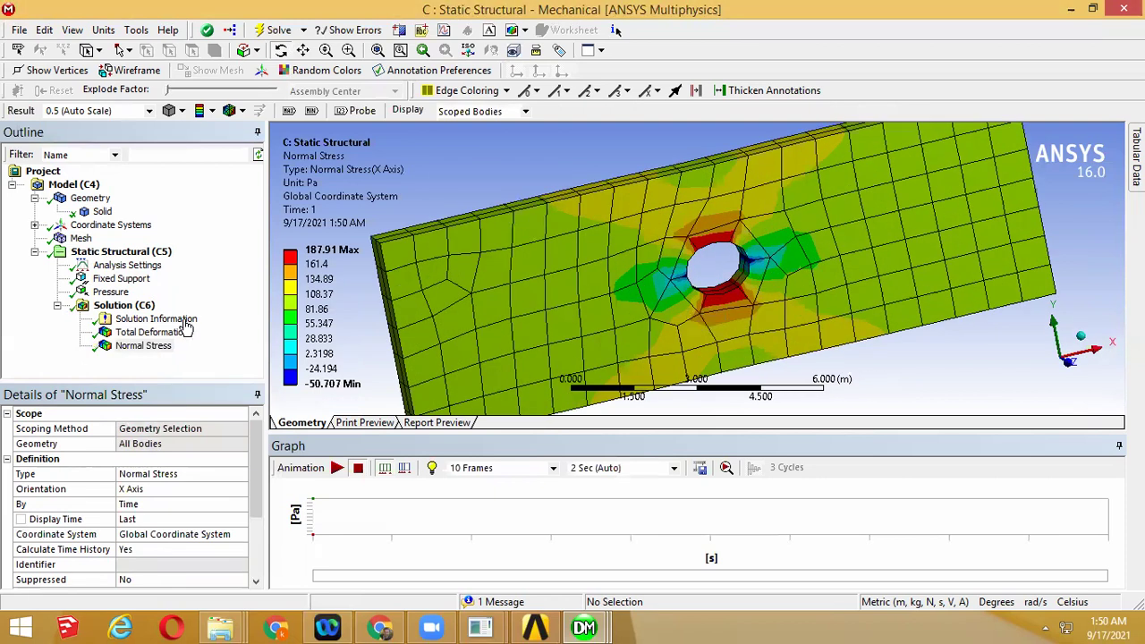
# Insert Maximum Principal and Equivalent (von-Mises) stress results under the Solution branch
pyautogui.rightClick(143, 306)
pyautogui.moveTo(196, 319)
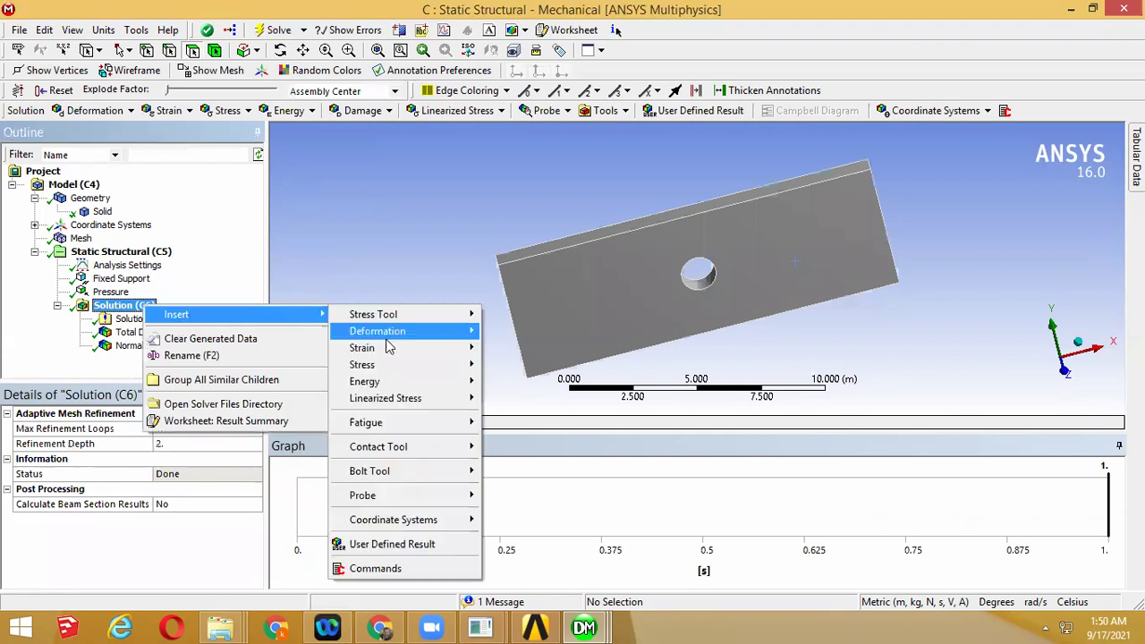
pyautogui.moveTo(387, 367)
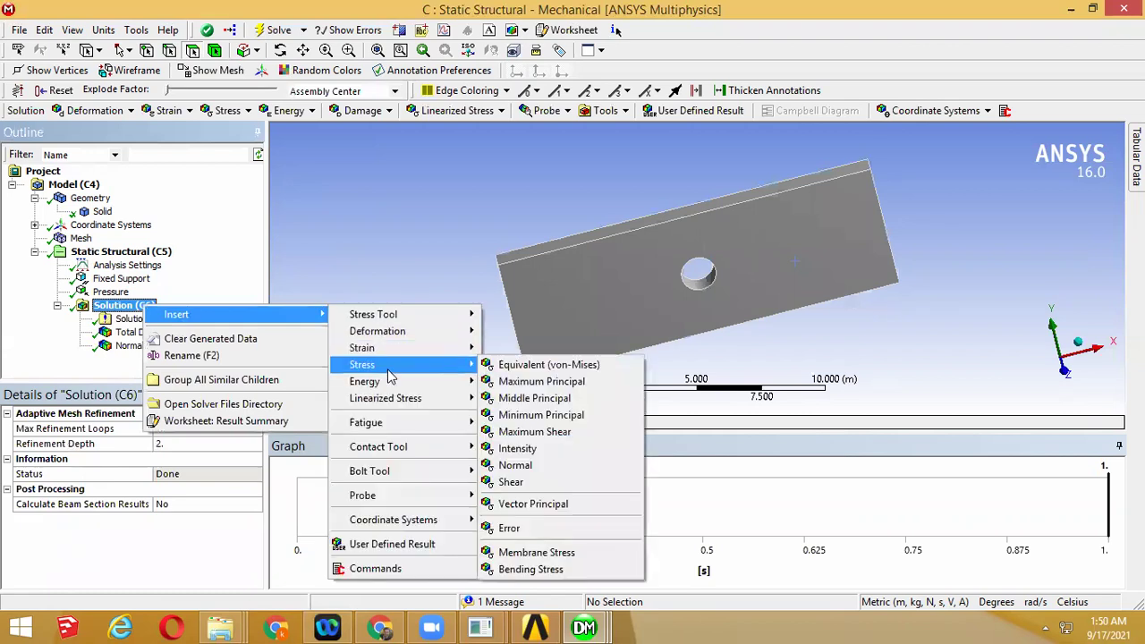
pyautogui.click(541, 381)
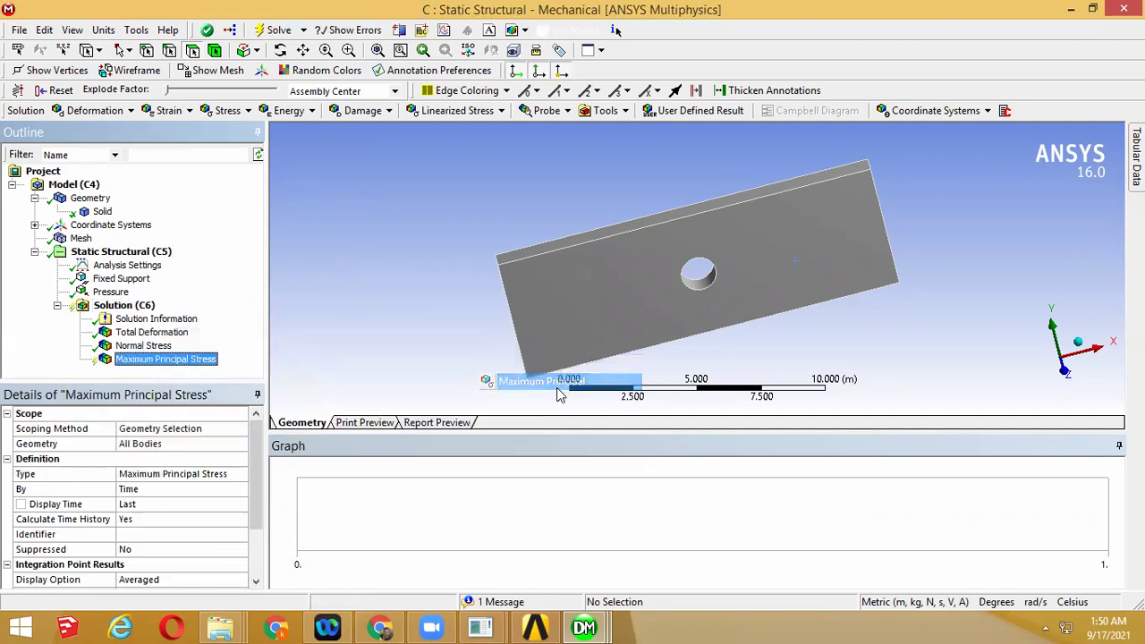
pyautogui.click(116, 306)
pyautogui.rightClick(116, 306)
pyautogui.moveTo(150, 313)
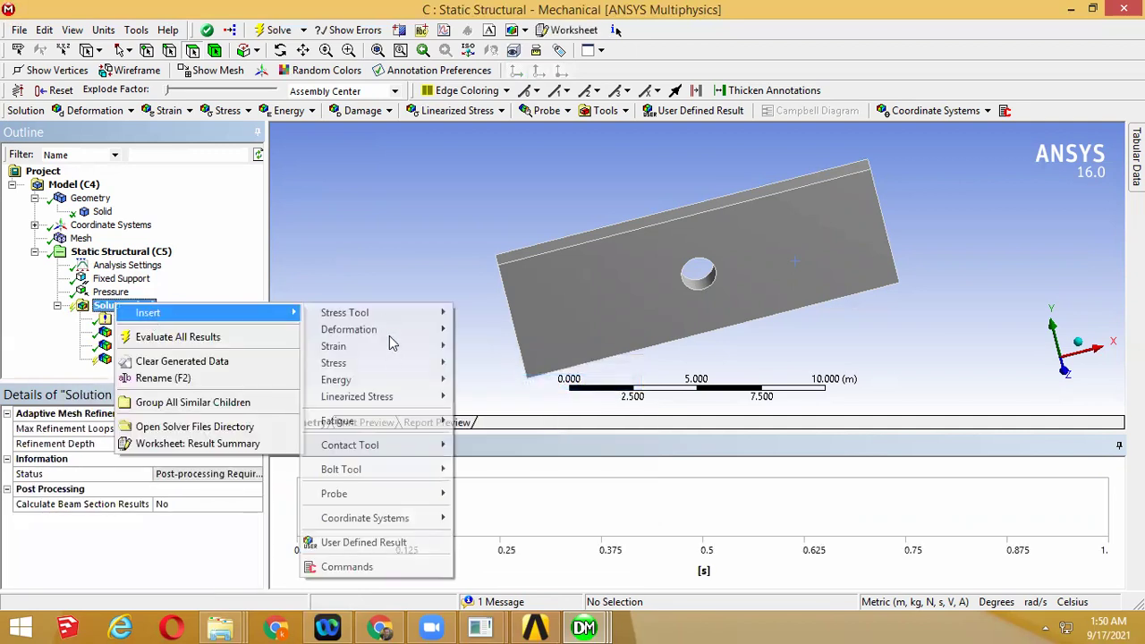
pyautogui.moveTo(391, 347)
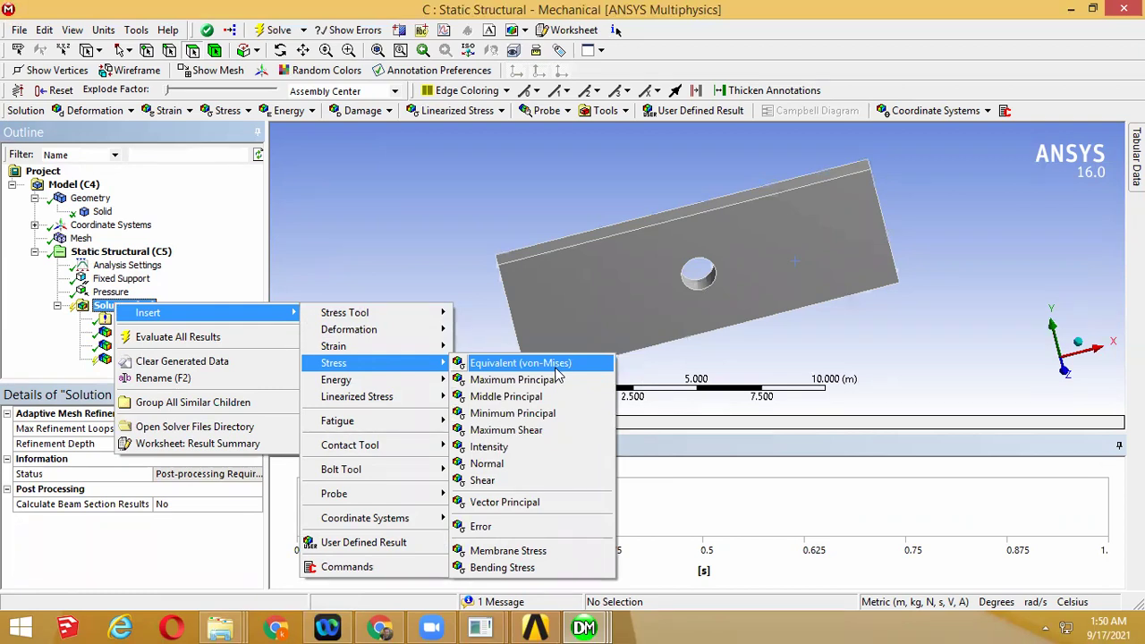
pyautogui.click(557, 365)
# Evaluate all results and review Maximum Principal (237.05 Pa) and Equivalent (237.52 Pa) stress plots, then return to the manual
pyautogui.rightClick(124, 293)
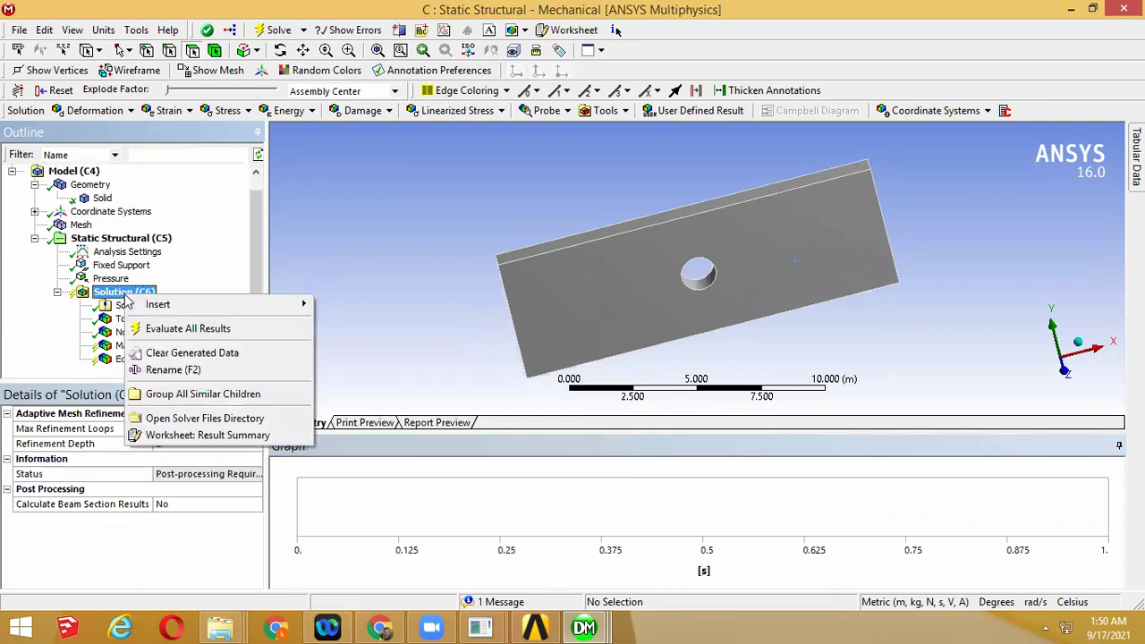
pyautogui.click(179, 329)
pyautogui.click(163, 347)
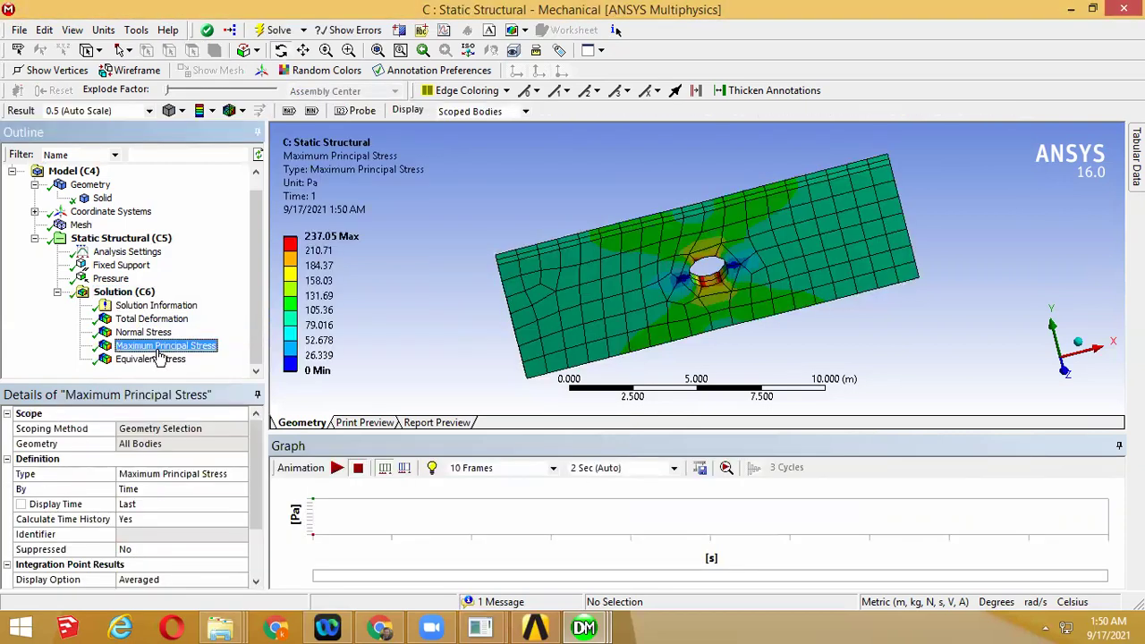
pyautogui.click(158, 360)
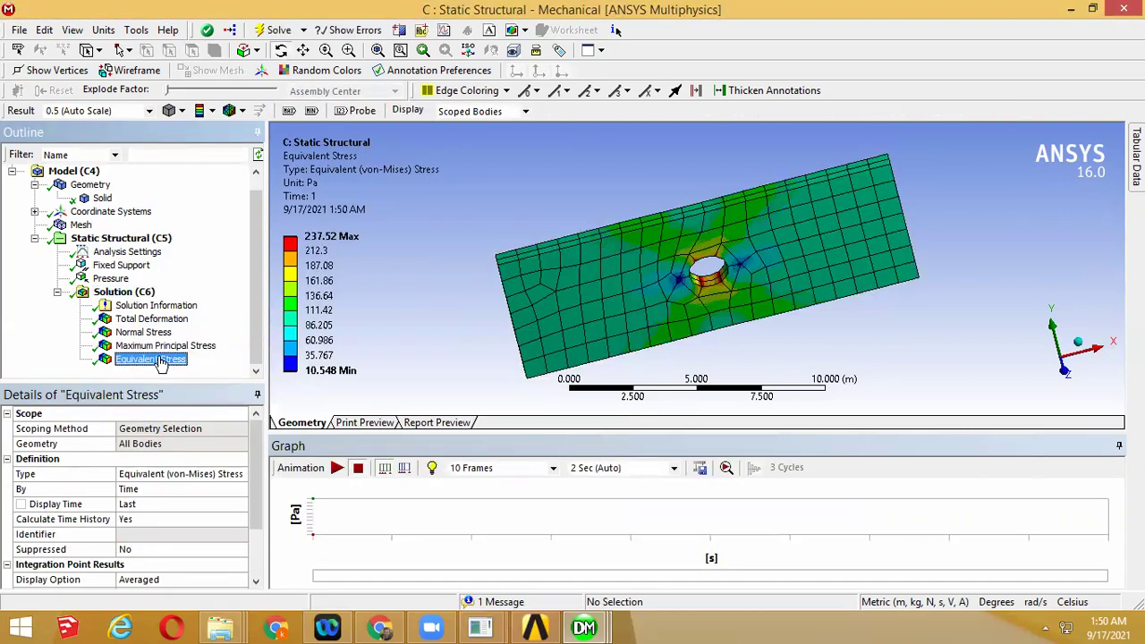
pyautogui.click(143, 332)
pyautogui.moveTo(653, 323); pyautogui.dragTo(634, 325)
pyautogui.moveTo(472, 334); pyautogui.dragTo(684, 261)
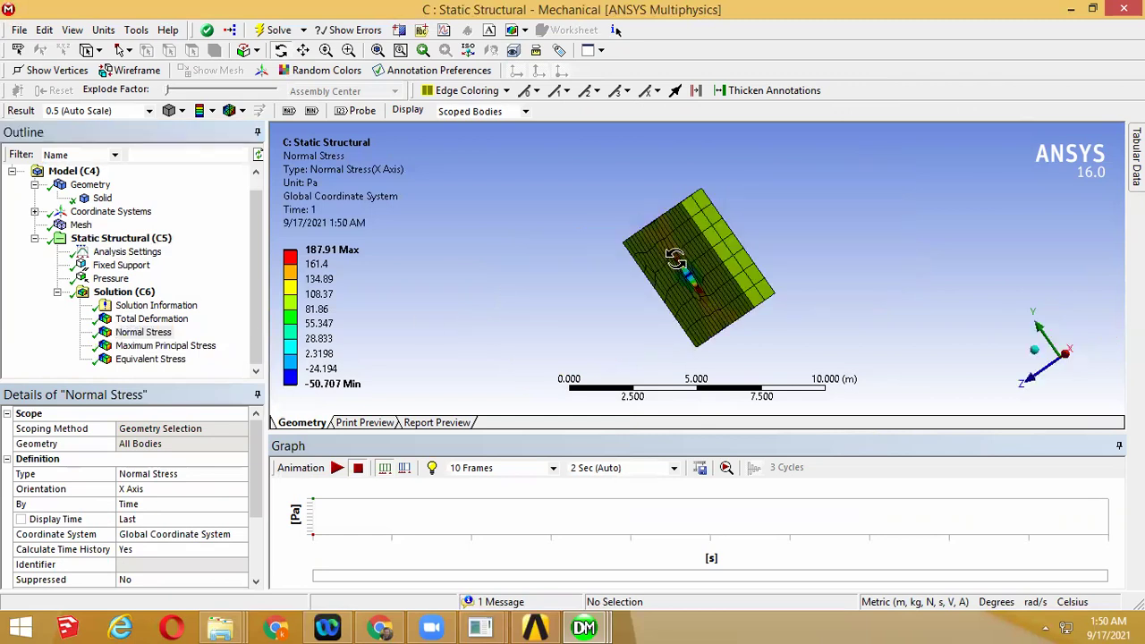
pyautogui.click(381, 627)
pyautogui.middleClick(667, 345)
# Review the manual's holed-plate case (−100 Pa pressure, 312.5 Pa target stress), then return to Workbench
pyautogui.click(667, 345)
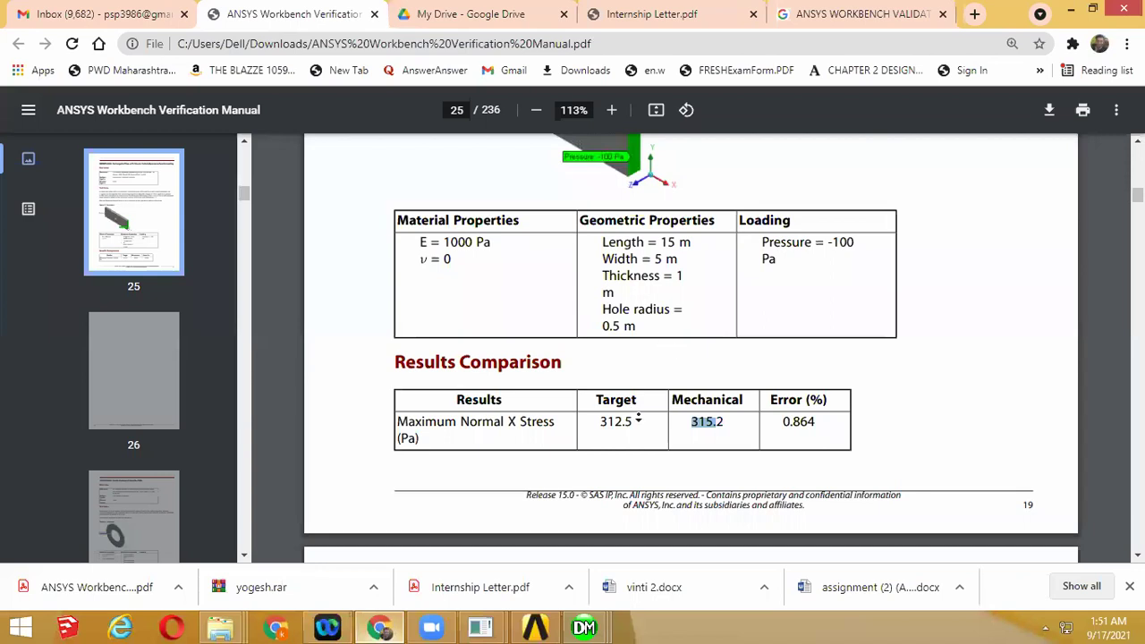
pyautogui.click(640, 413)
pyautogui.scroll(-1, 642, 405)
pyautogui.keyDown('ctrl'); pyautogui.scroll(-1, 644, 401); pyautogui.keyUp('ctrl')
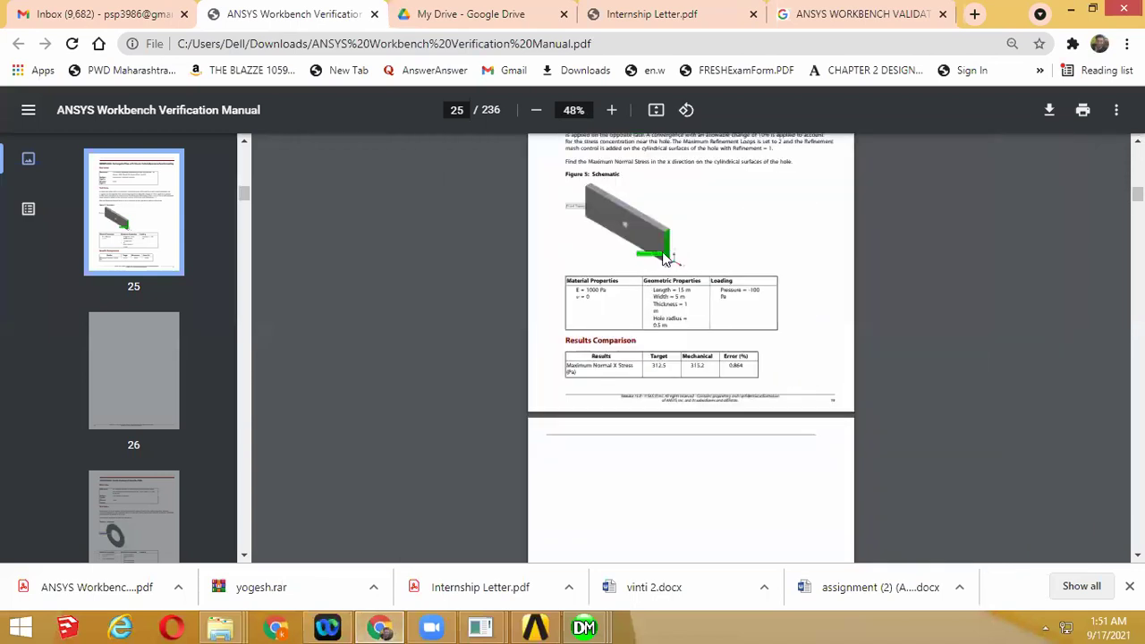
pyautogui.keyDown('ctrl'); pyautogui.scroll(1, 665, 260); pyautogui.keyUp('ctrl')
pyautogui.keyDown('ctrl'); pyautogui.scroll(4, 665, 259); pyautogui.keyUp('ctrl')
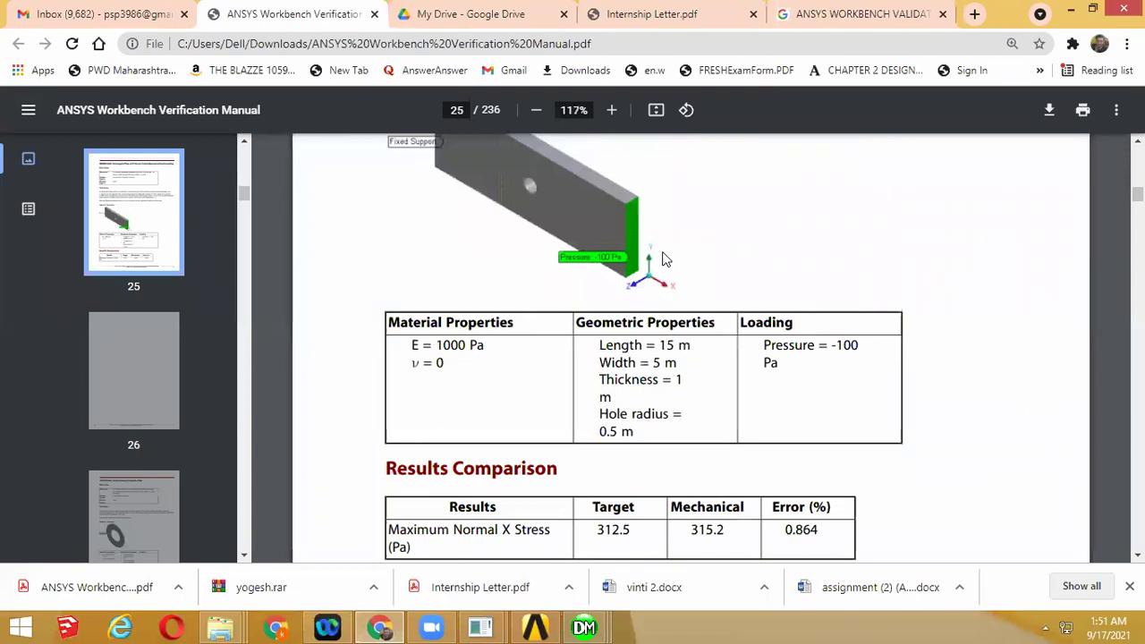
pyautogui.keyDown('ctrl'); pyautogui.scroll(-3, 666, 260); pyautogui.keyUp('ctrl')
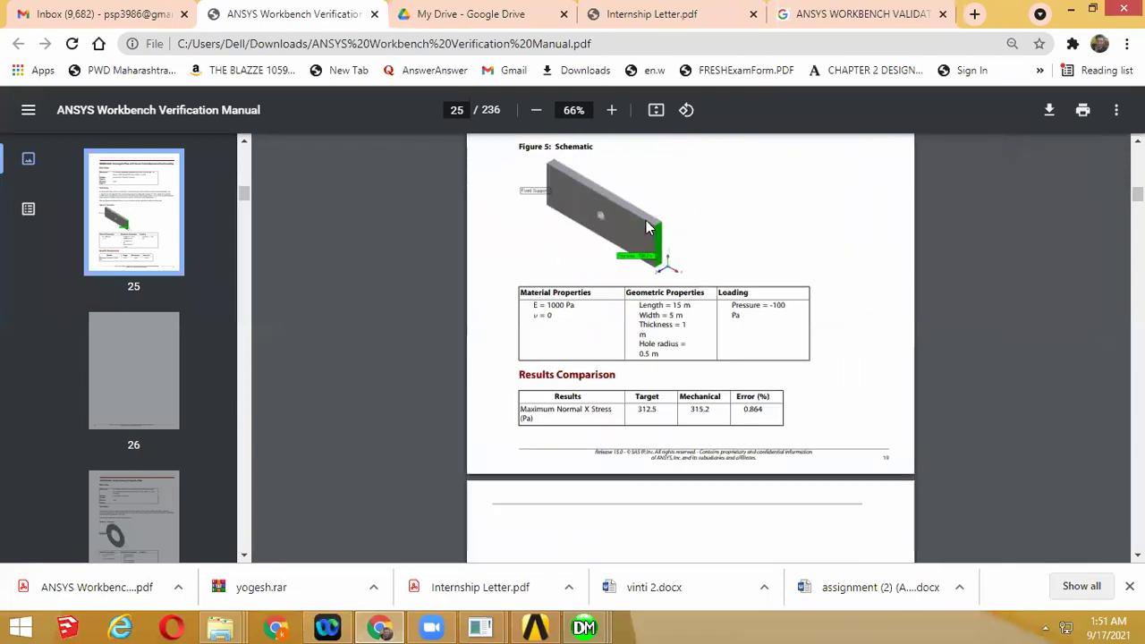
pyautogui.keyDown('ctrl'); pyautogui.scroll(1, 646, 220); pyautogui.keyUp('ctrl')
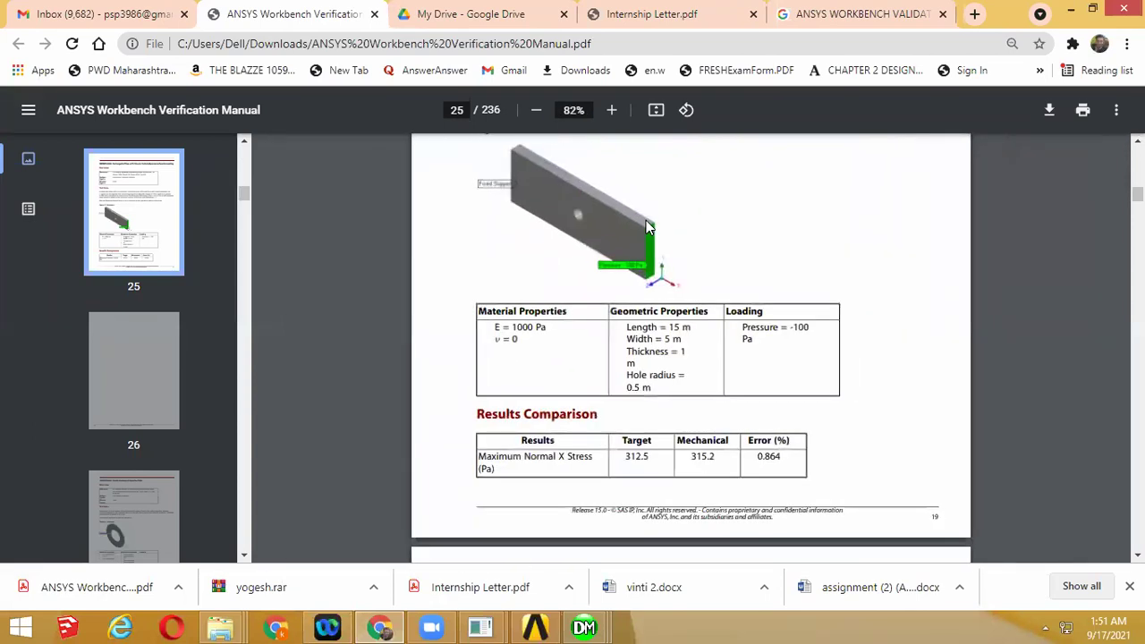
pyautogui.click(535, 627)
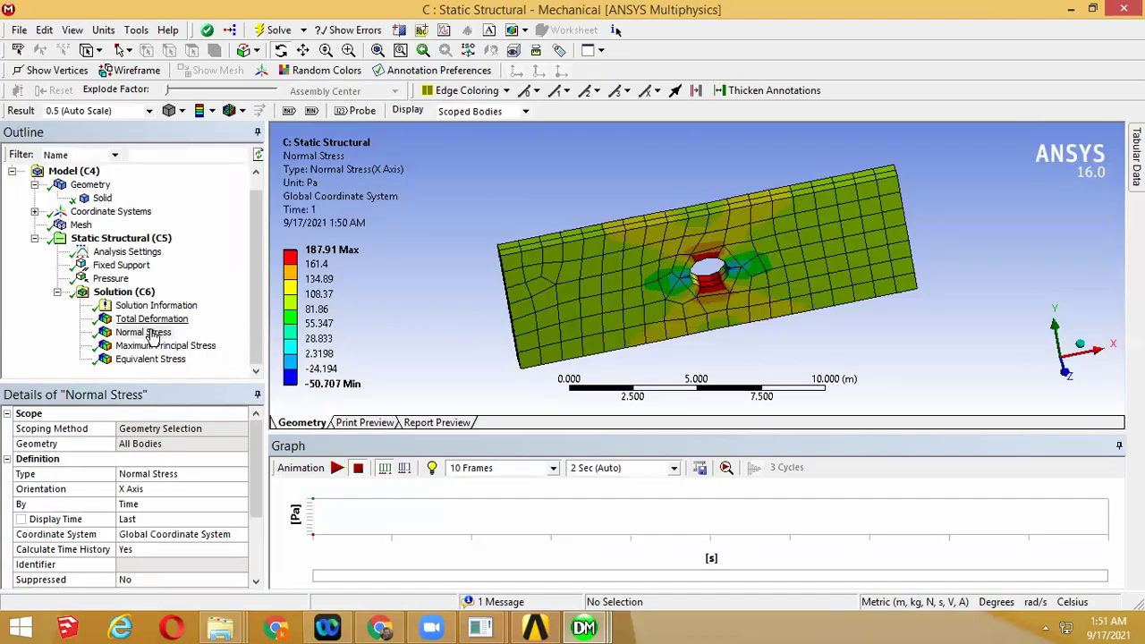
# Review the deformation and stress results, then add a Maximum Shear stress result under Solution (C6)
pyautogui.click(152, 322)
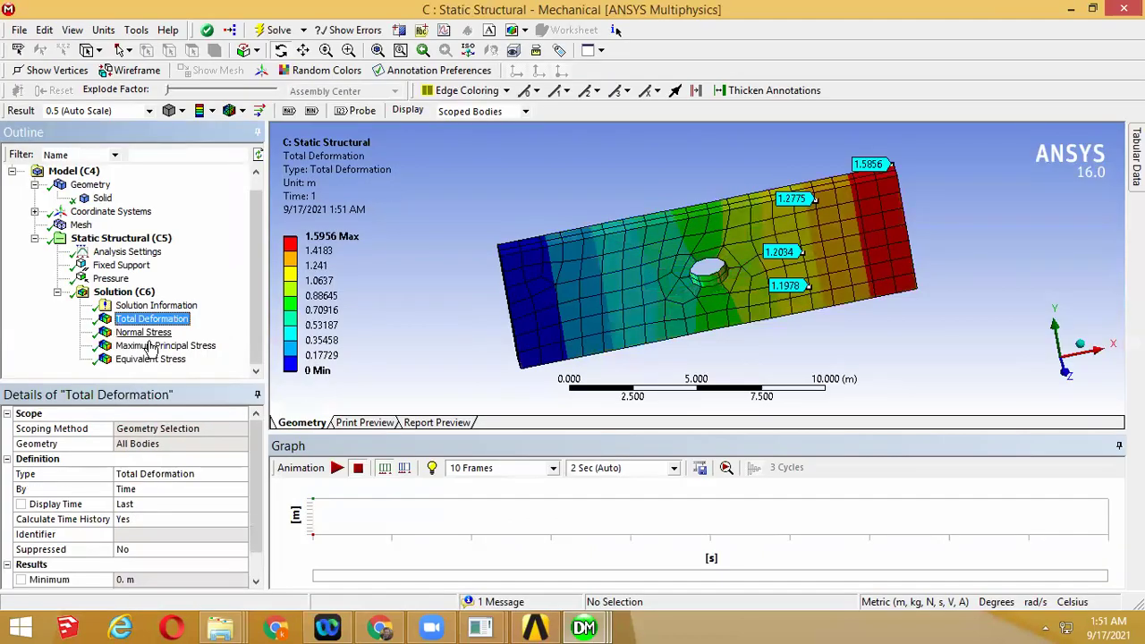
pyautogui.click(149, 347)
pyautogui.click(147, 358)
pyautogui.rightClick(146, 294)
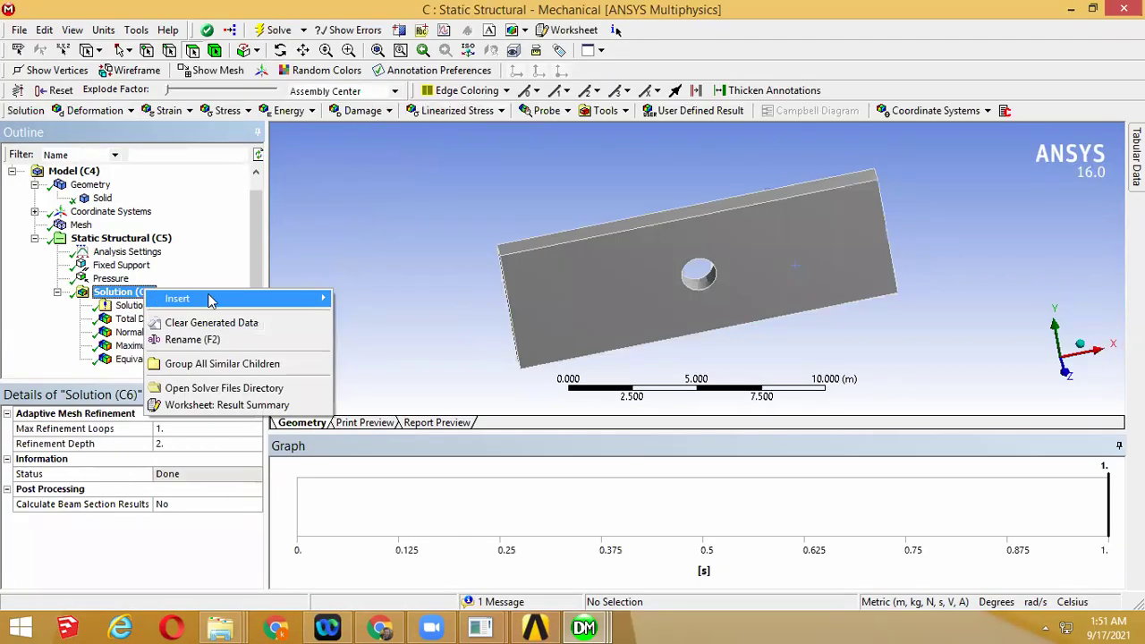
pyautogui.moveTo(451, 298)
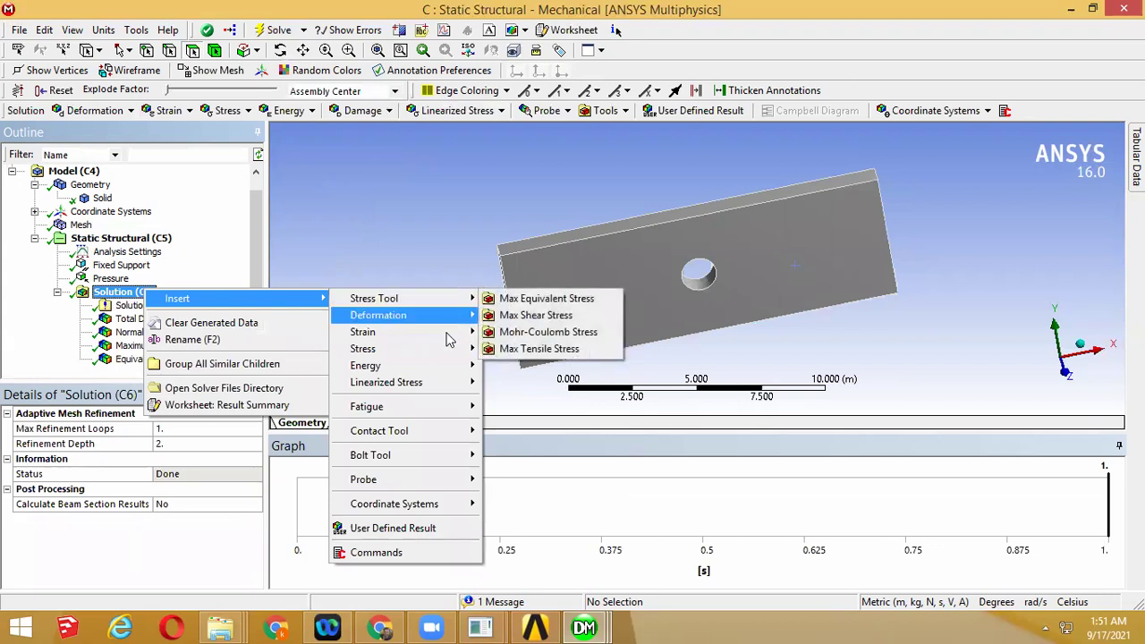
pyautogui.moveTo(447, 367)
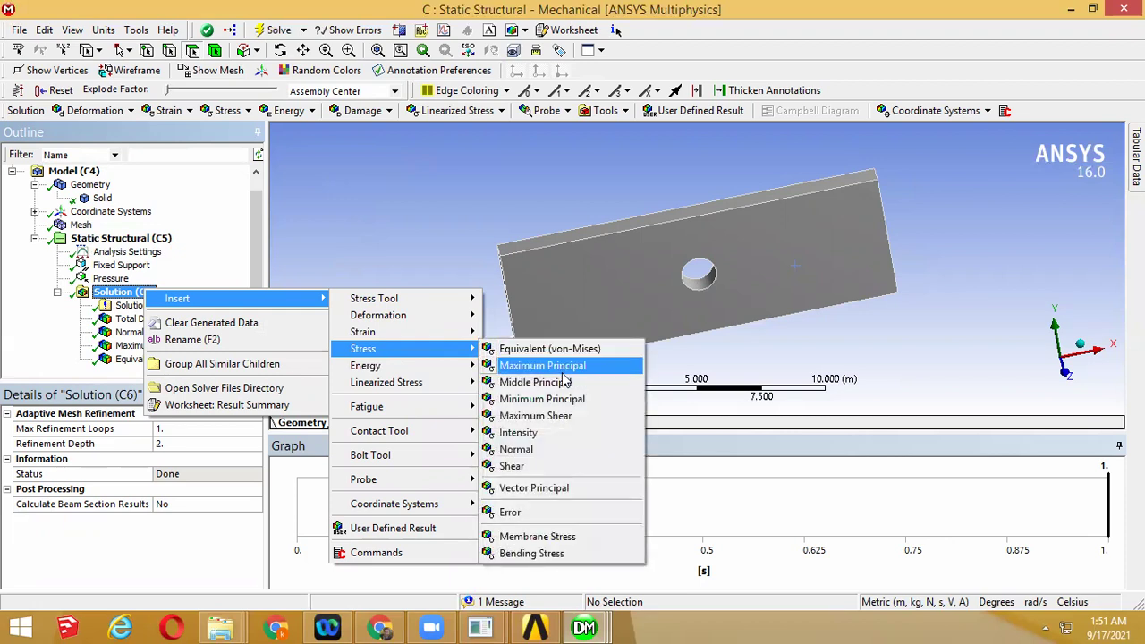
pyautogui.click(564, 423)
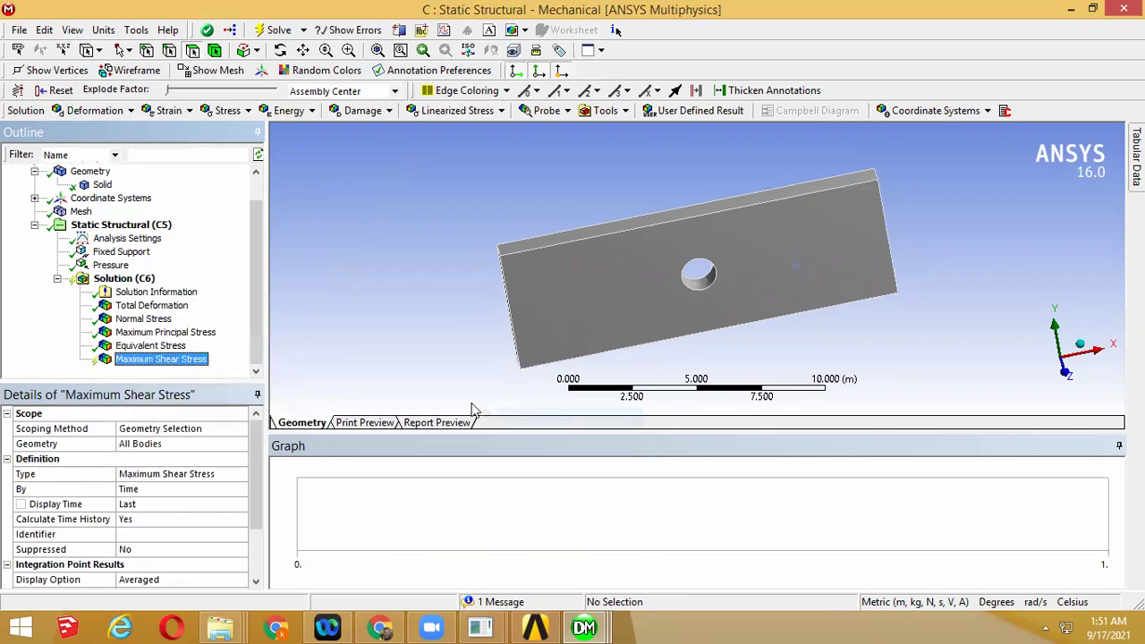
pyautogui.rightClick(152, 359)
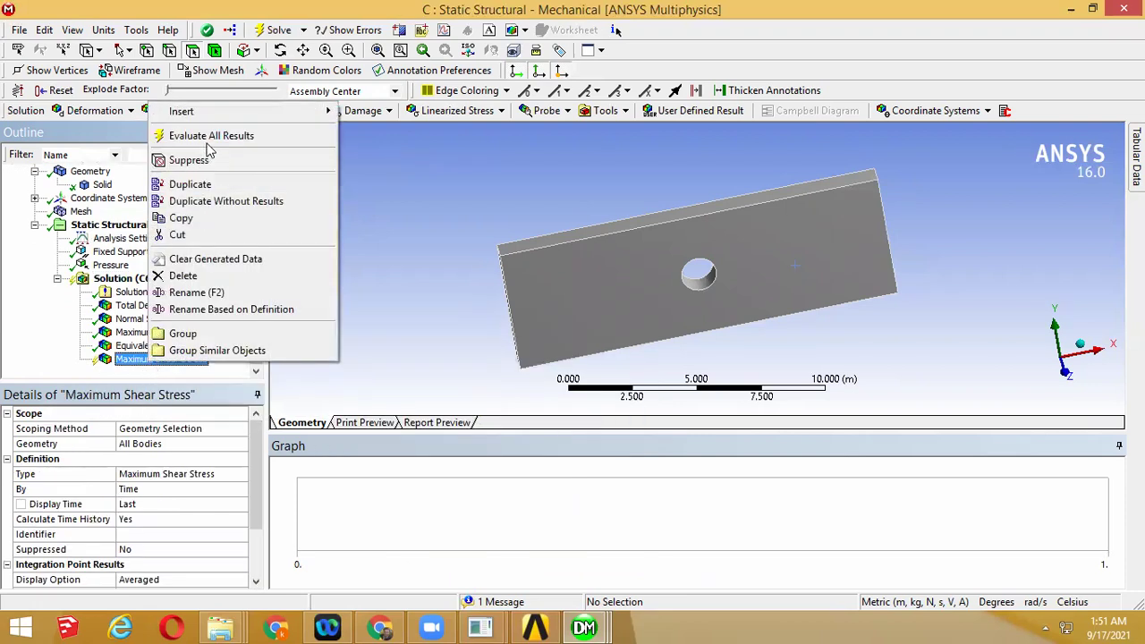
# Evaluate all results, giving Maximum Shear 118.99 Pa, and inspect the stress contours around the hole
pyautogui.click(208, 138)
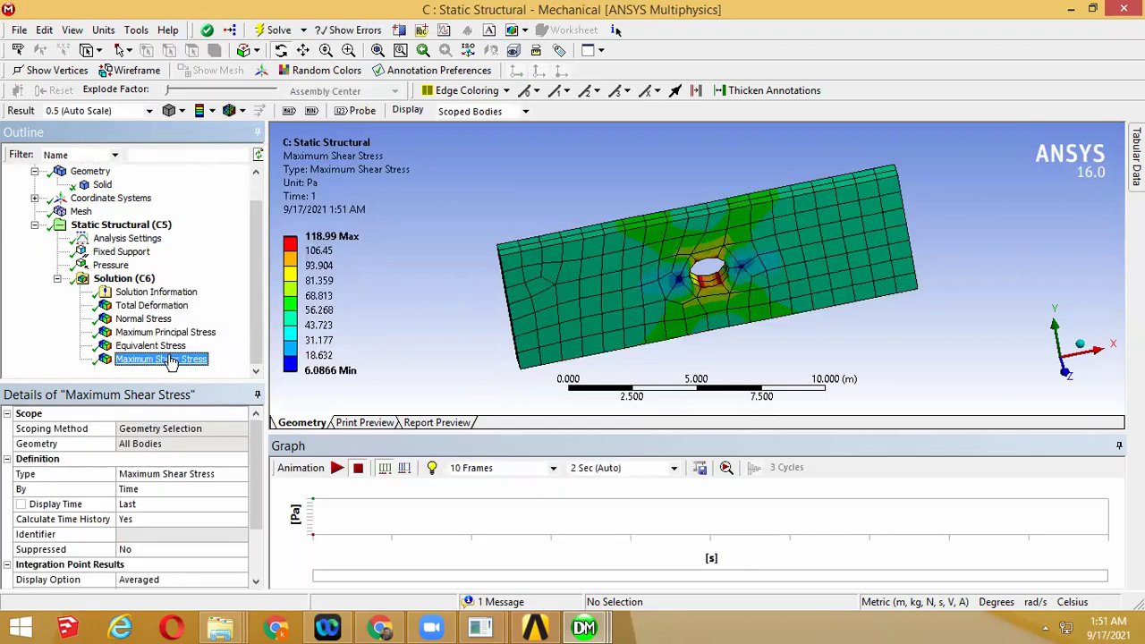
pyautogui.click(162, 334)
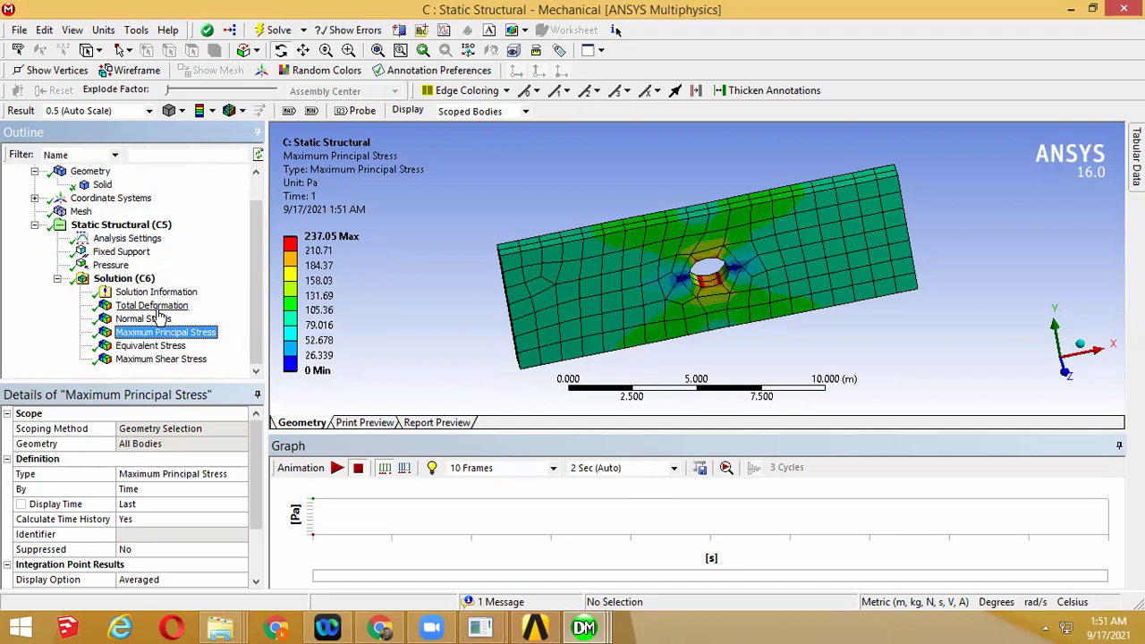
pyautogui.click(148, 319)
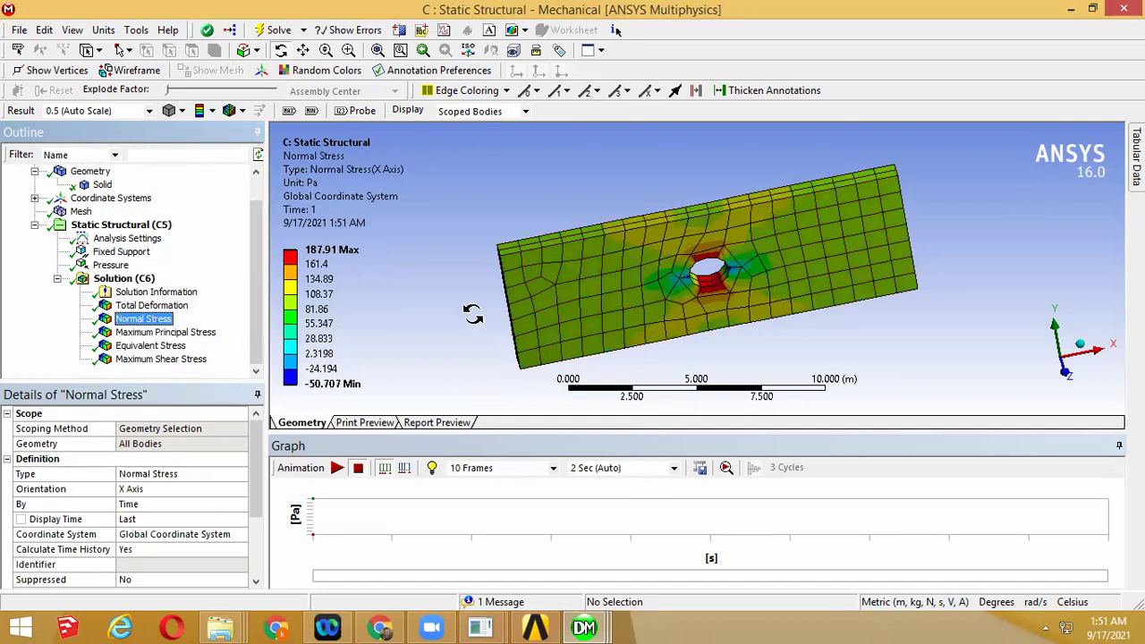
pyautogui.moveTo(542, 314); pyautogui.dragTo(467, 292)
pyautogui.scroll(3, 644, 294)
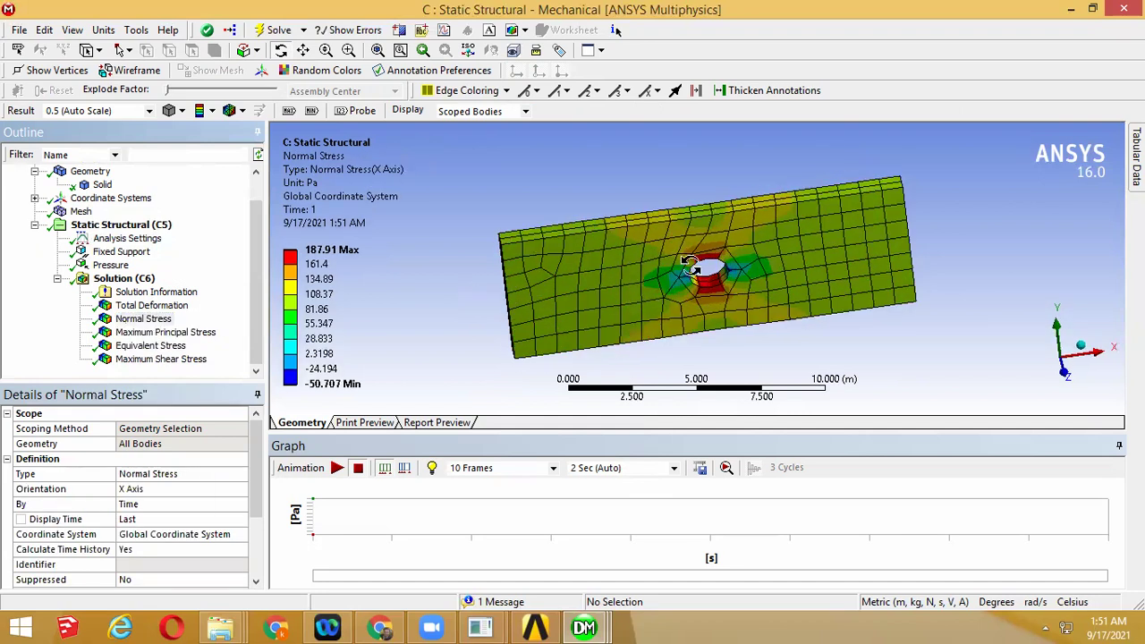
pyautogui.scroll(4, 744, 269)
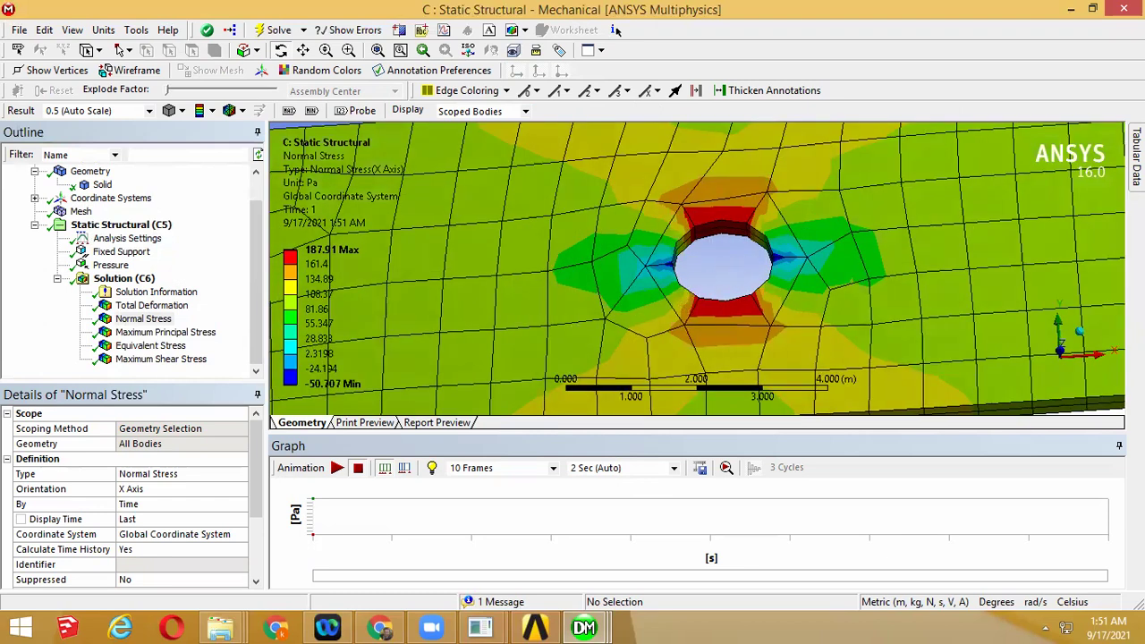
pyautogui.moveTo(1051, 442); pyautogui.dragTo(1014, 439)
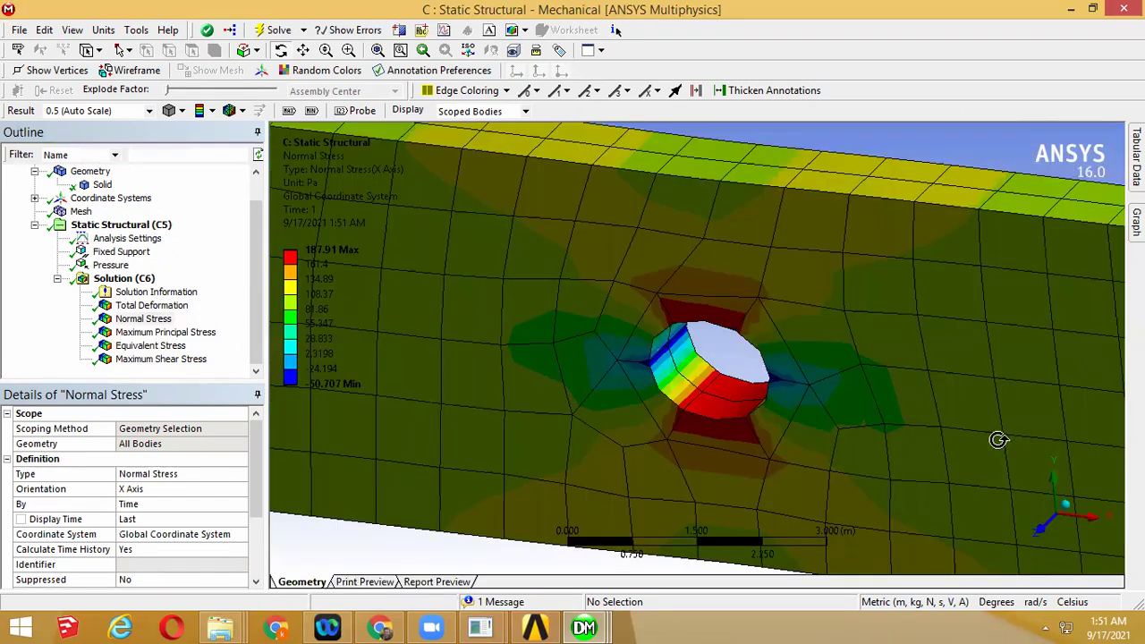
pyautogui.scroll(-5, 751, 386)
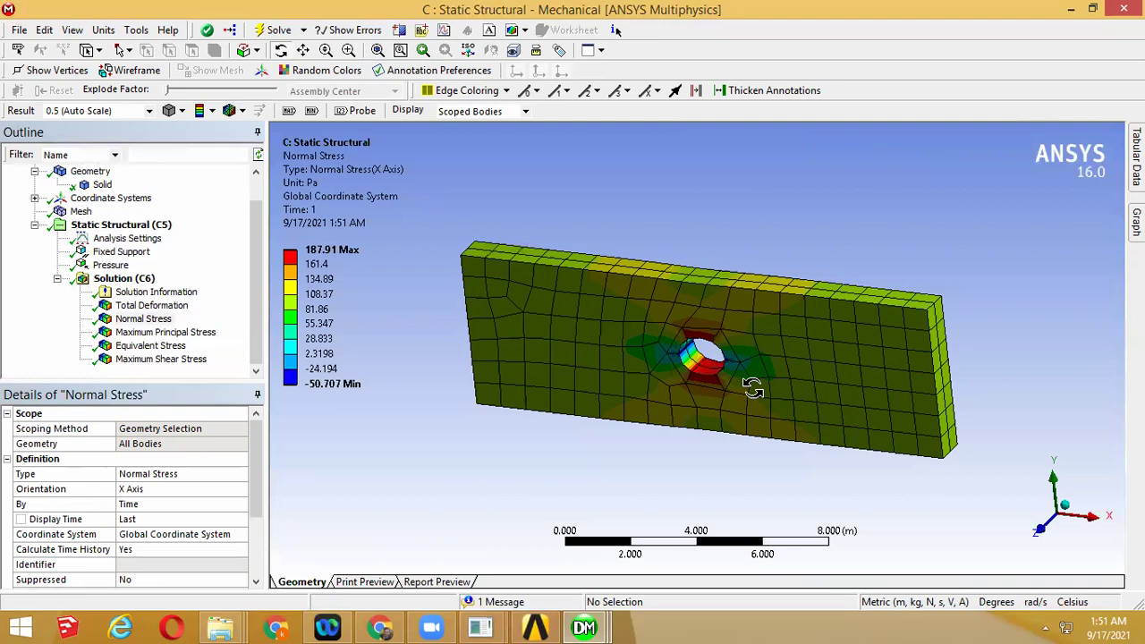
pyautogui.moveTo(751, 386); pyautogui.dragTo(721, 342)
pyautogui.scroll(1, 721, 342)
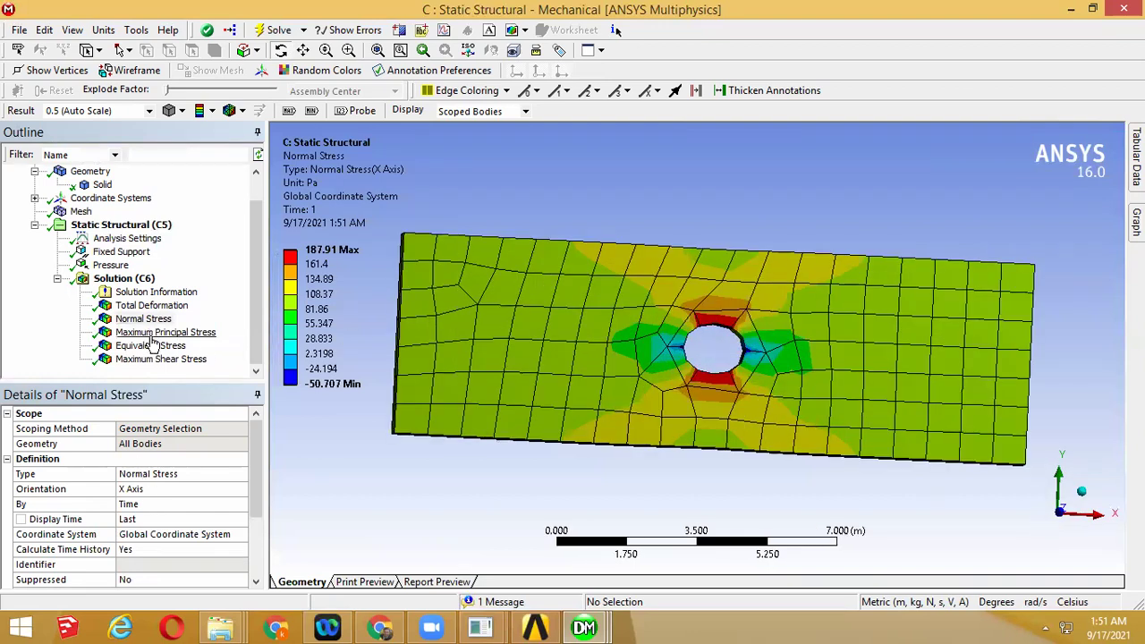
# Compare the principal, equivalent, shear and normal stress plots, then display the −100 Pa pressure load
pyautogui.click(158, 333)
pyautogui.click(150, 346)
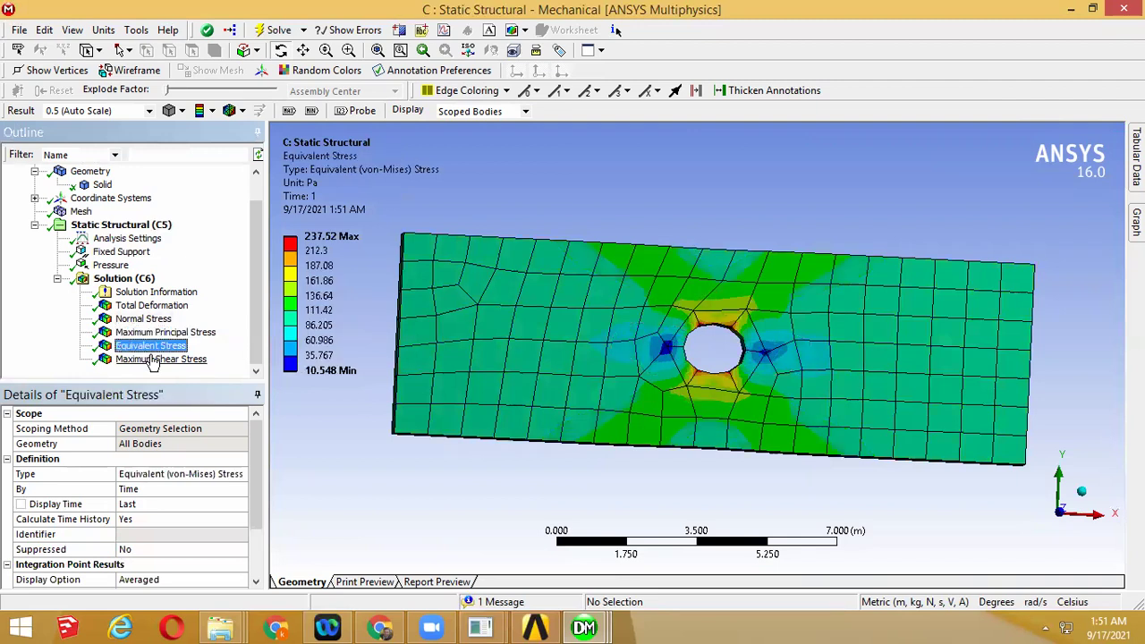
pyautogui.click(154, 359)
pyautogui.click(144, 320)
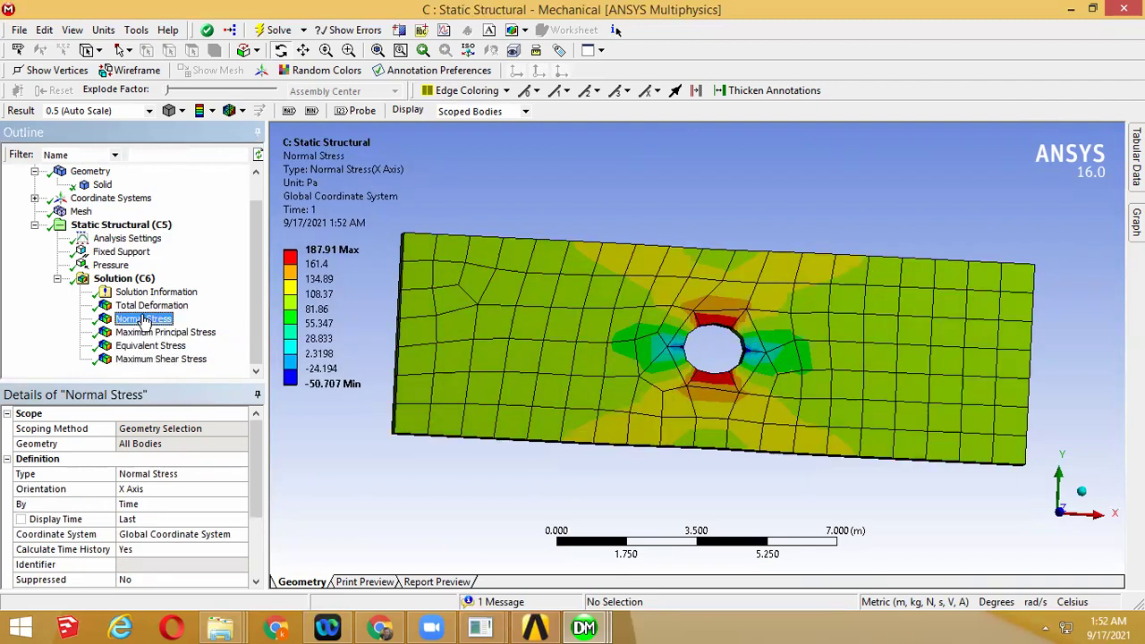
pyautogui.moveTo(677, 382); pyautogui.dragTo(685, 410, button='middle')
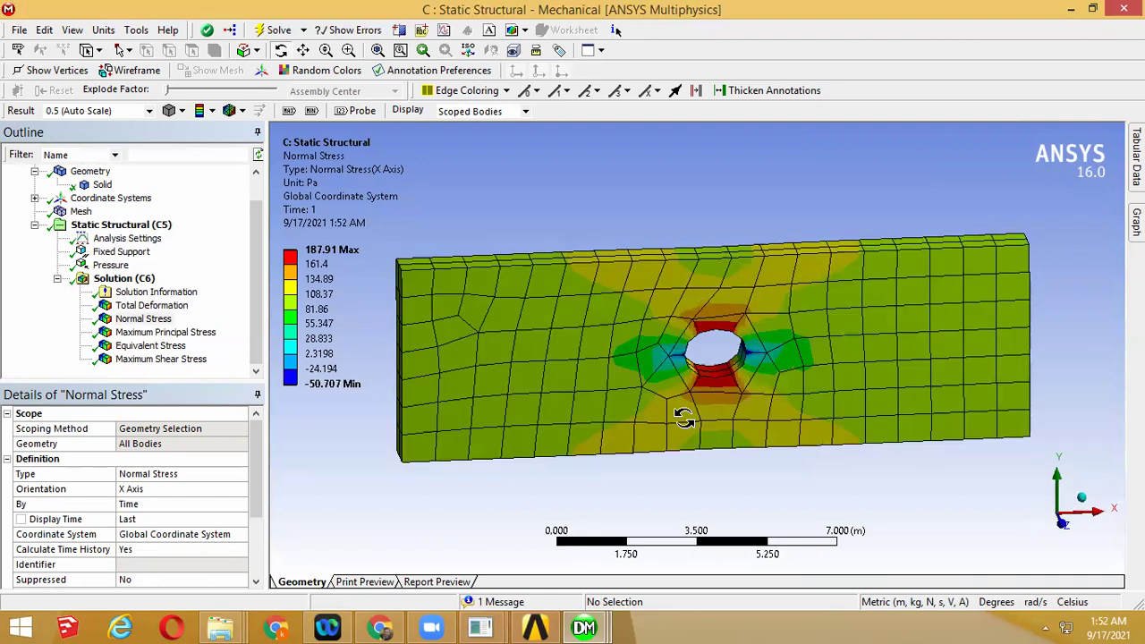
pyautogui.click(111, 265)
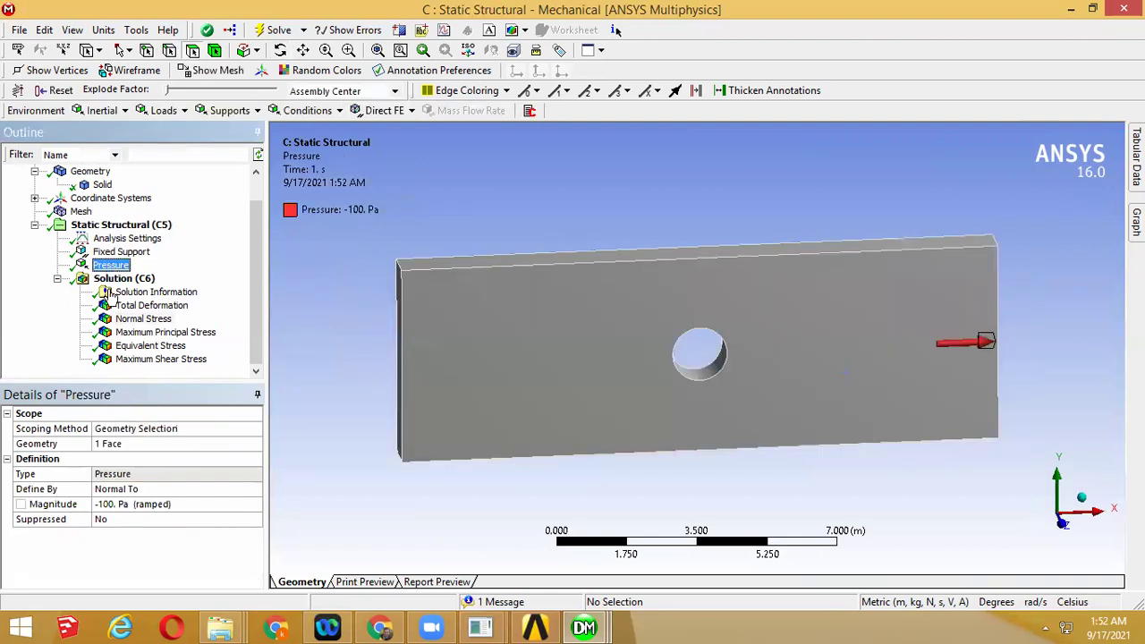
# Reverse the pressure magnitude to 100 Pa and re-solve the model
pyautogui.click(100, 504)
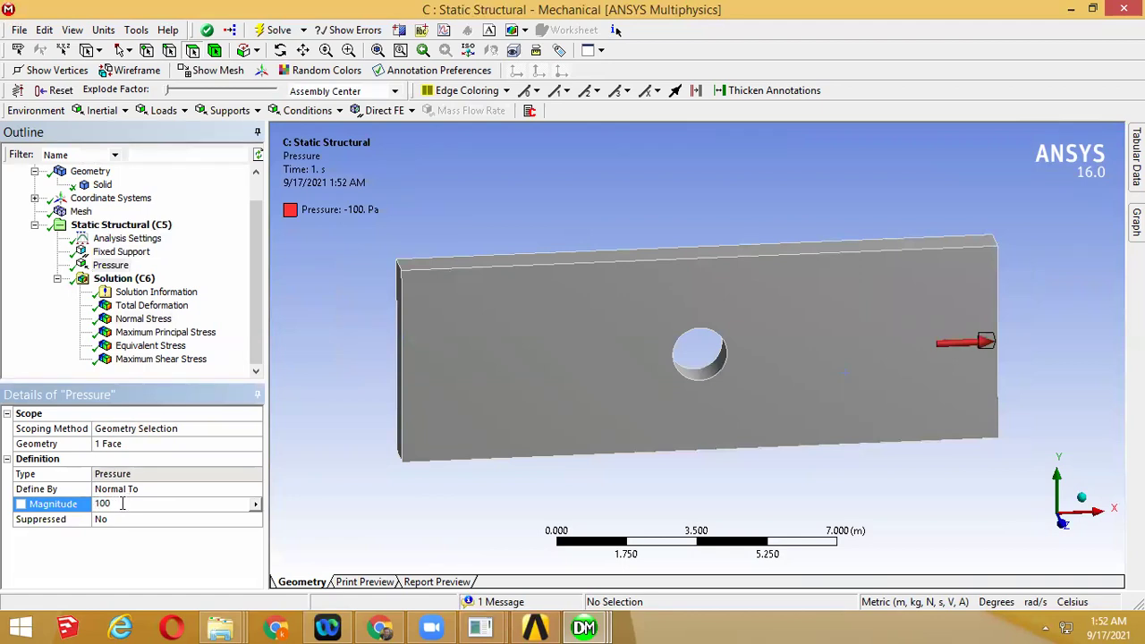
pyautogui.press('Return')
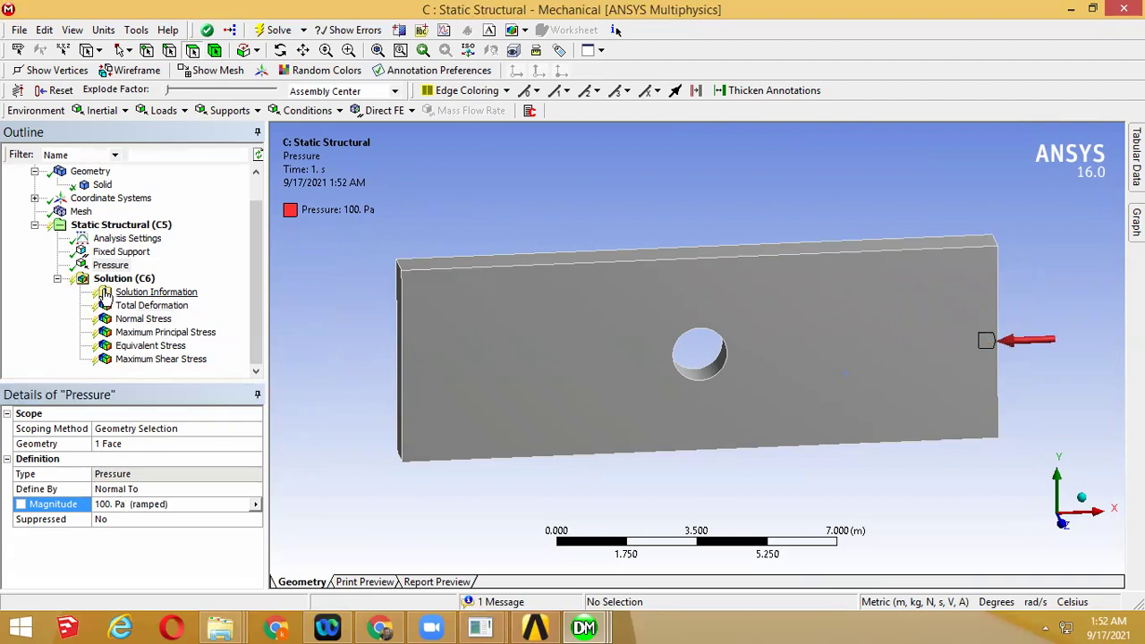
pyautogui.rightClick(108, 279)
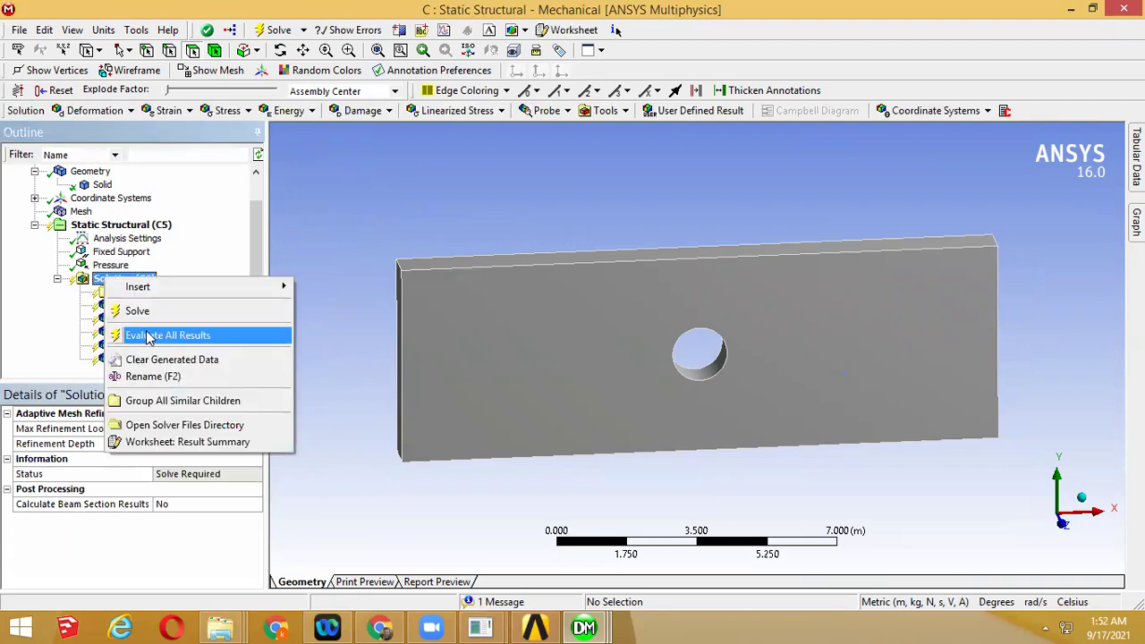
pyautogui.click(148, 335)
pyautogui.click(130, 320)
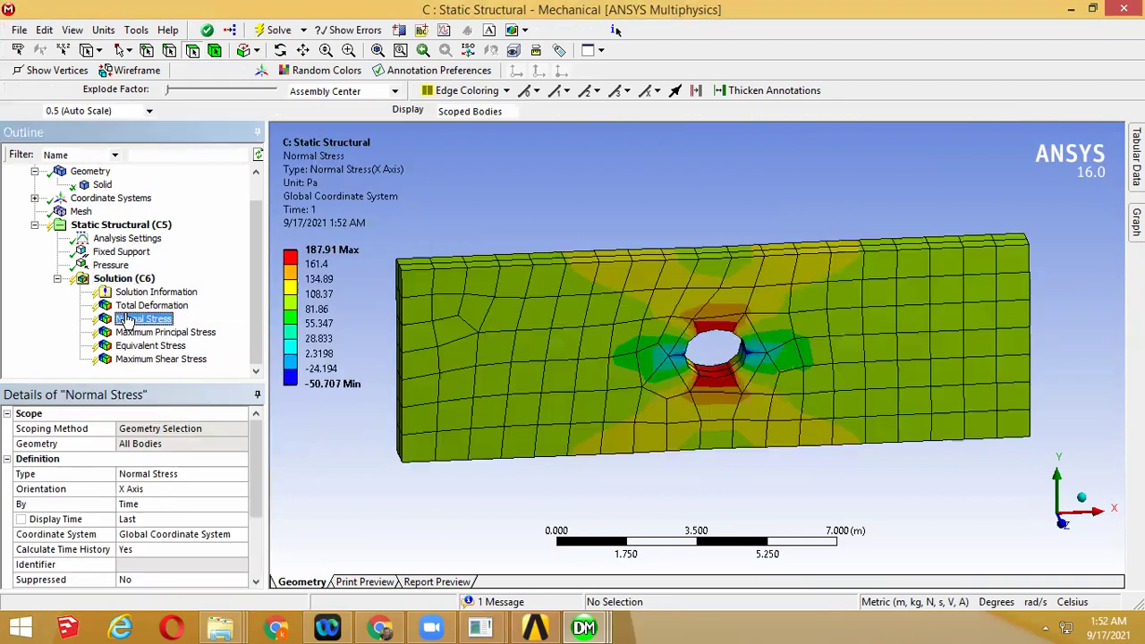
pyautogui.rightClick(128, 321)
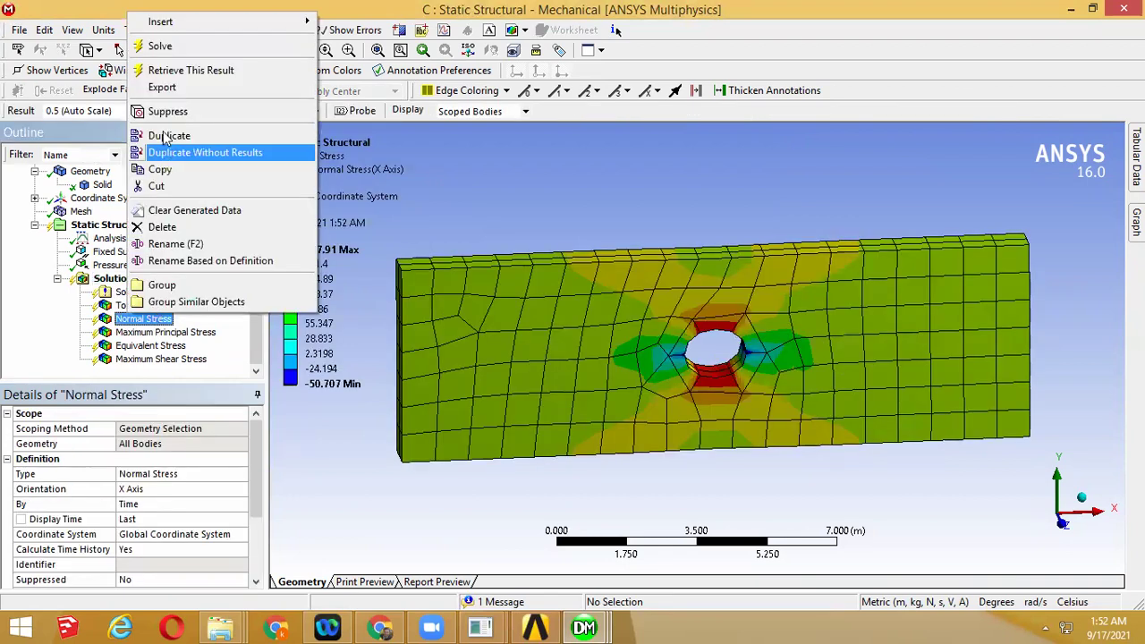
pyautogui.click(178, 52)
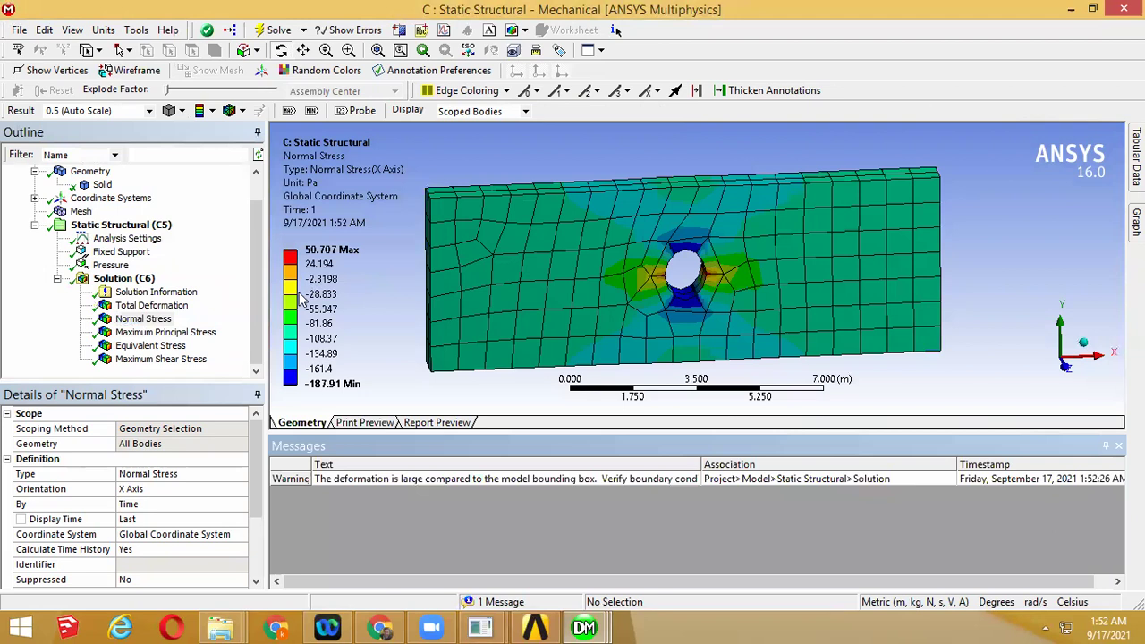
# Review the new Maximum Principal Stress, now peaking at 102.84 Pa, from several angles
pyautogui.click(181, 332)
pyautogui.moveTo(686, 273); pyautogui.dragTo(694, 300)
pyautogui.scroll(3, 695, 300)
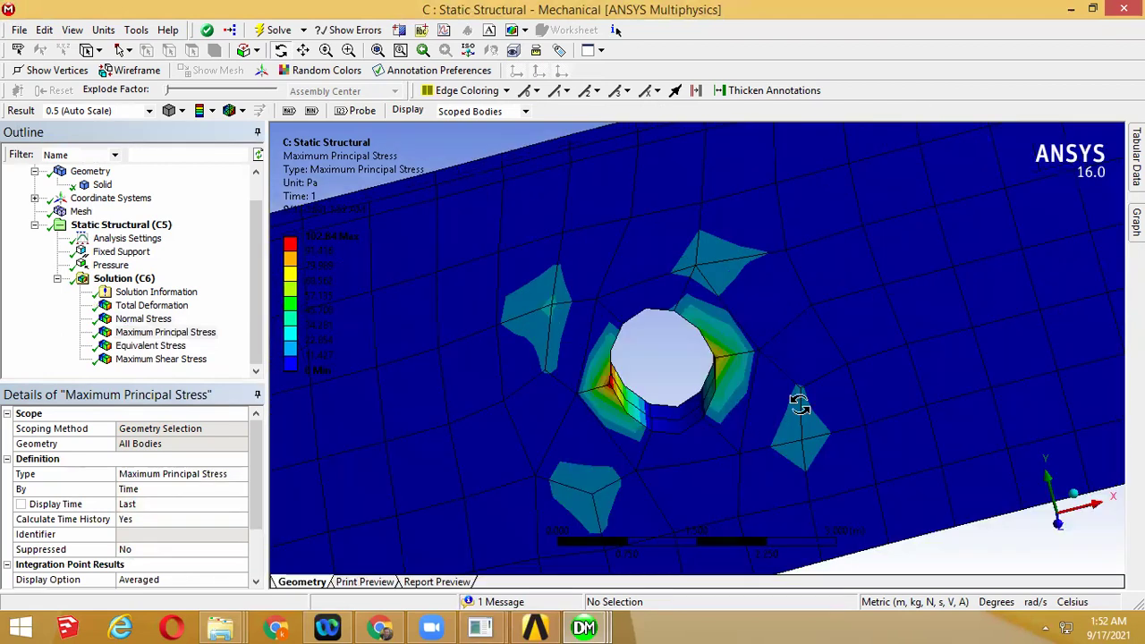
pyautogui.scroll(-3, 842, 391)
pyautogui.moveTo(842, 391); pyautogui.dragTo(644, 383)
# Add a mesh Refinement scoped to the hole's cylindrical inner face
pyautogui.moveTo(534, 374); pyautogui.dragTo(509, 367)
pyautogui.click(81, 211)
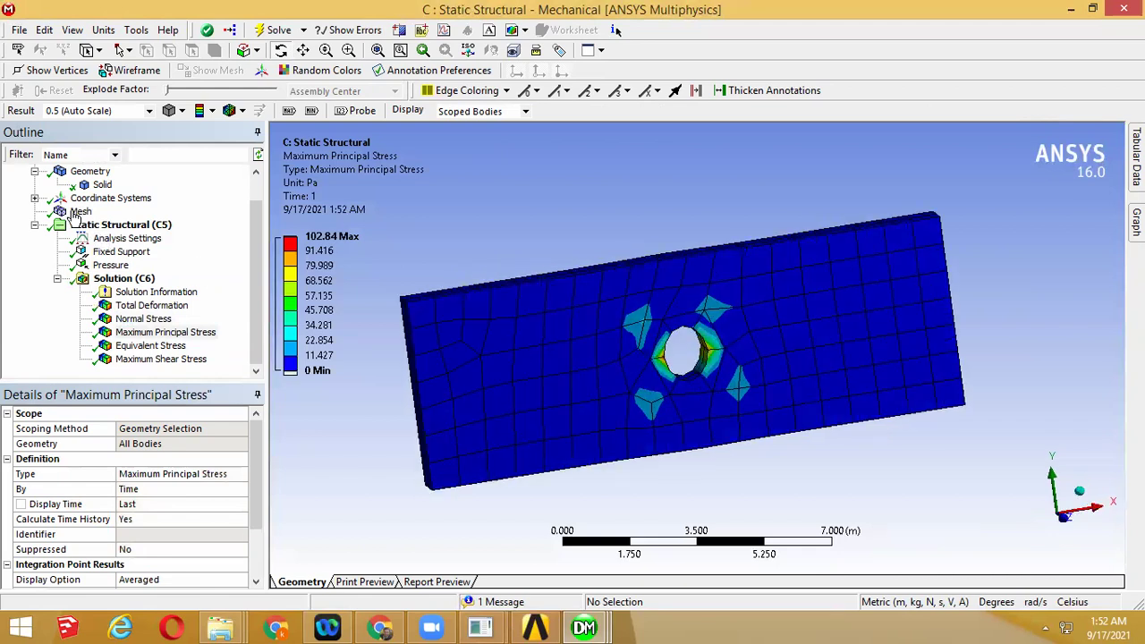
pyautogui.rightClick(77, 215)
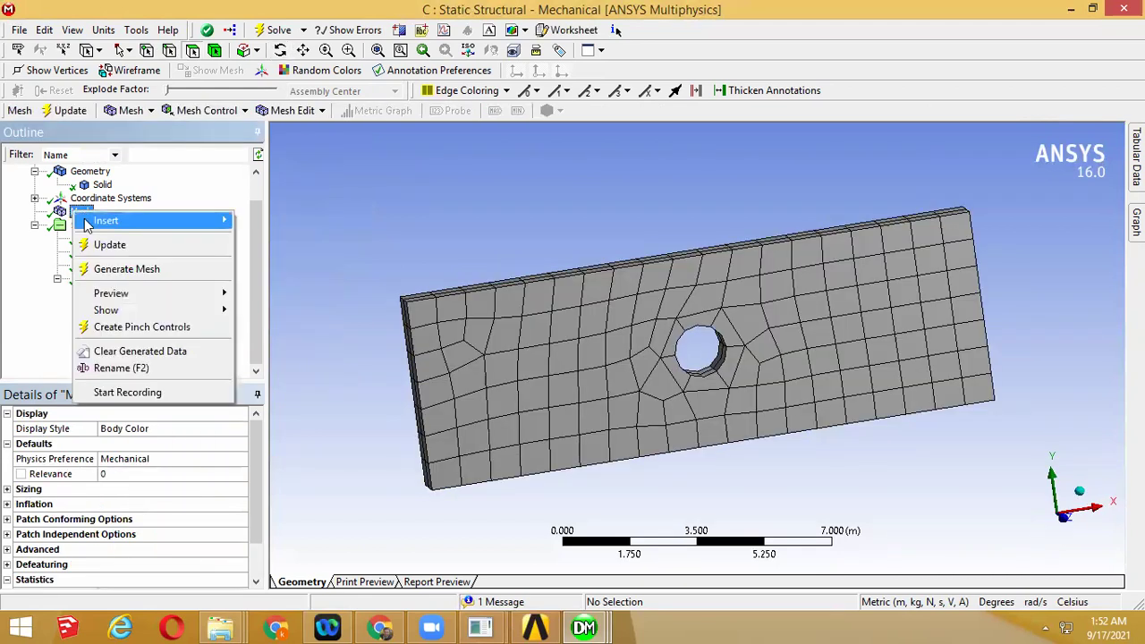
pyautogui.moveTo(112, 221)
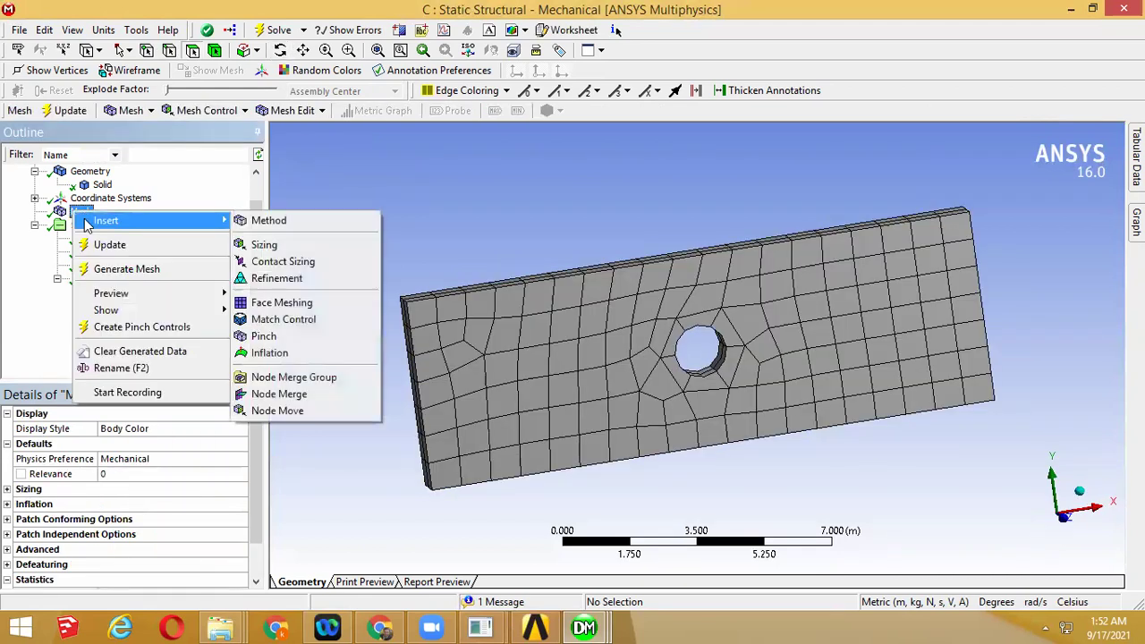
pyautogui.click(298, 280)
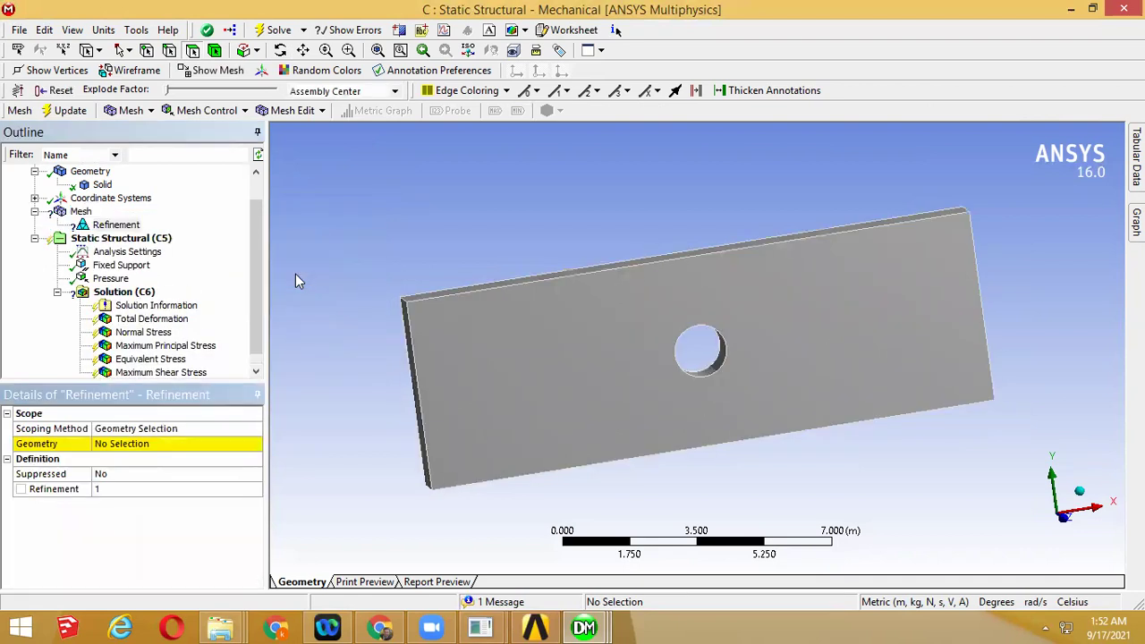
pyautogui.click(134, 445)
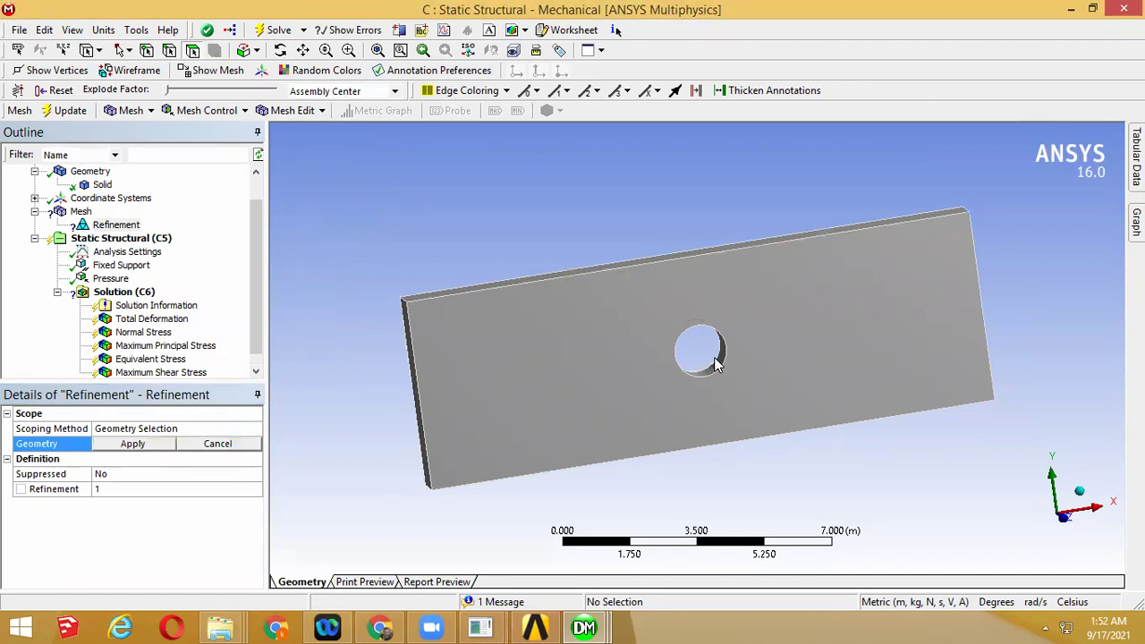
pyautogui.moveTo(716, 362); pyautogui.dragTo(514, 284, button='middle')
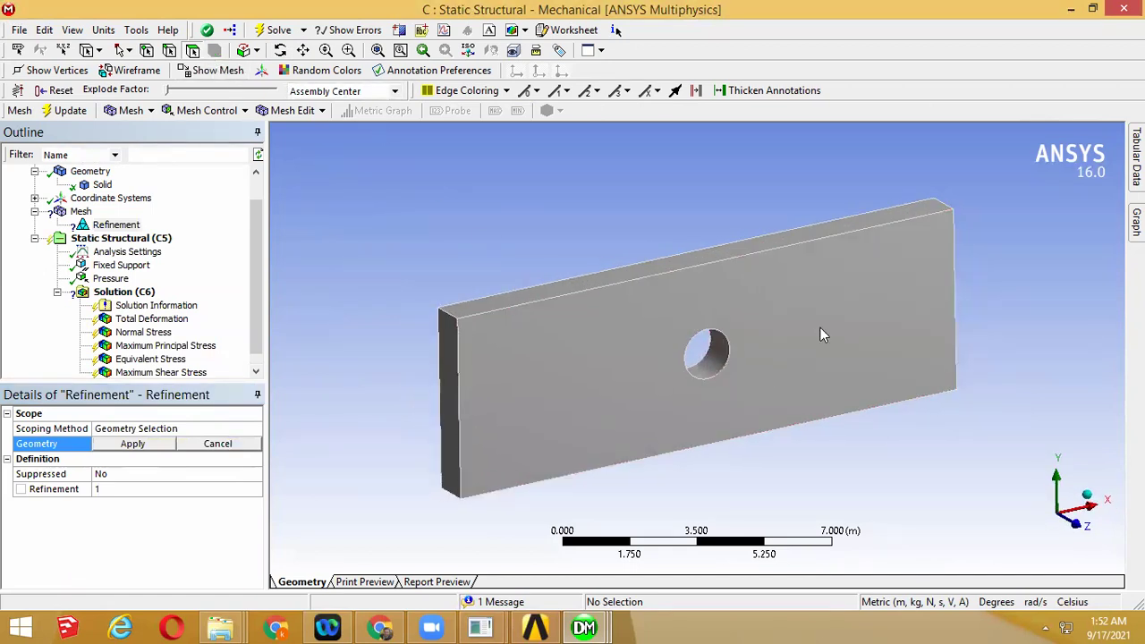
pyautogui.click(716, 372)
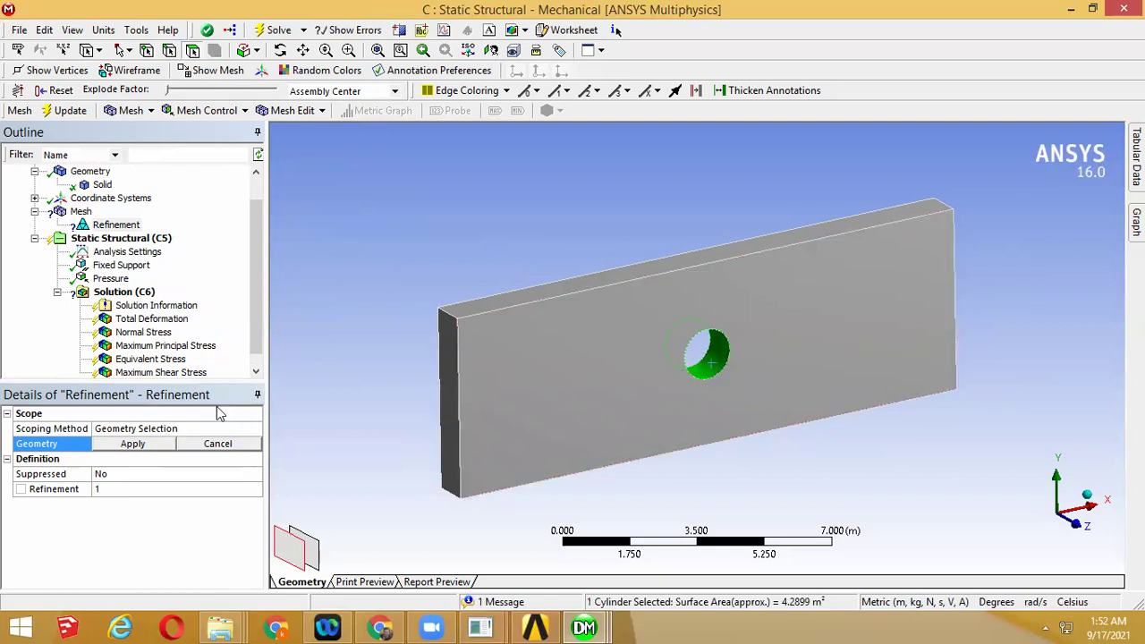
pyautogui.click(132, 443)
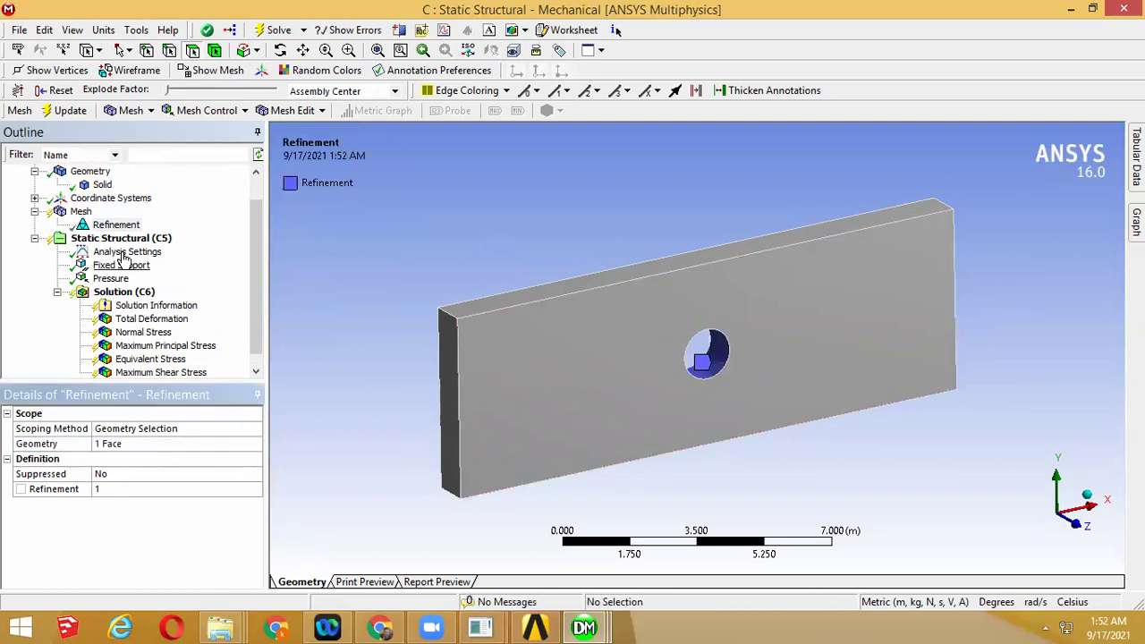
# Regenerate the mesh so finer tetrahedra concentrate around the hole
pyautogui.click(80, 212)
pyautogui.rightClick(80, 212)
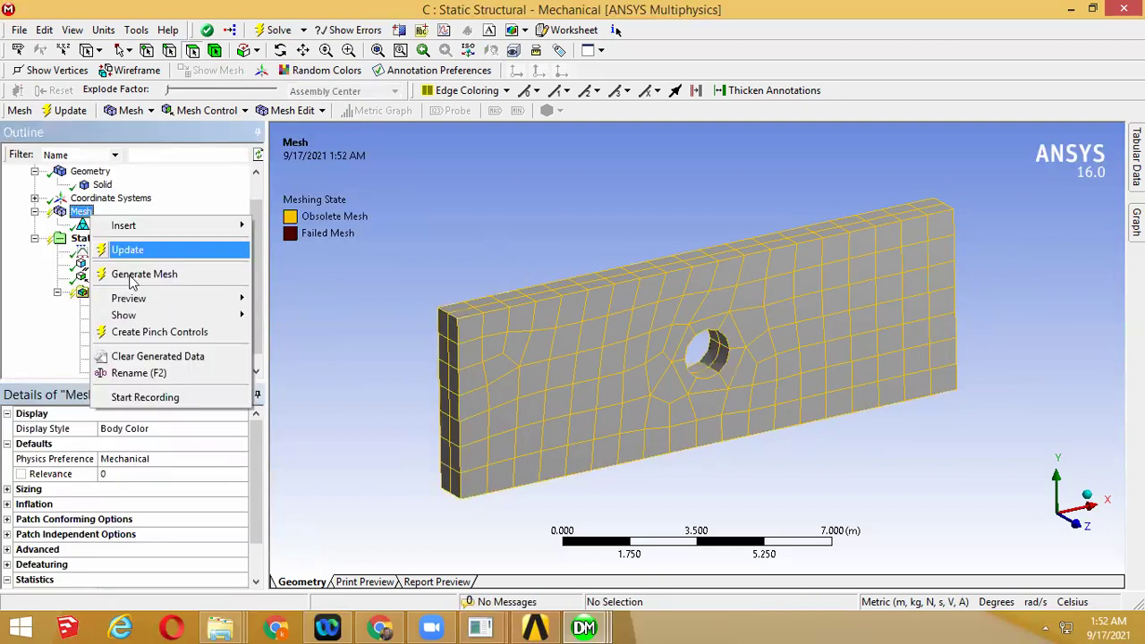
pyautogui.click(205, 248)
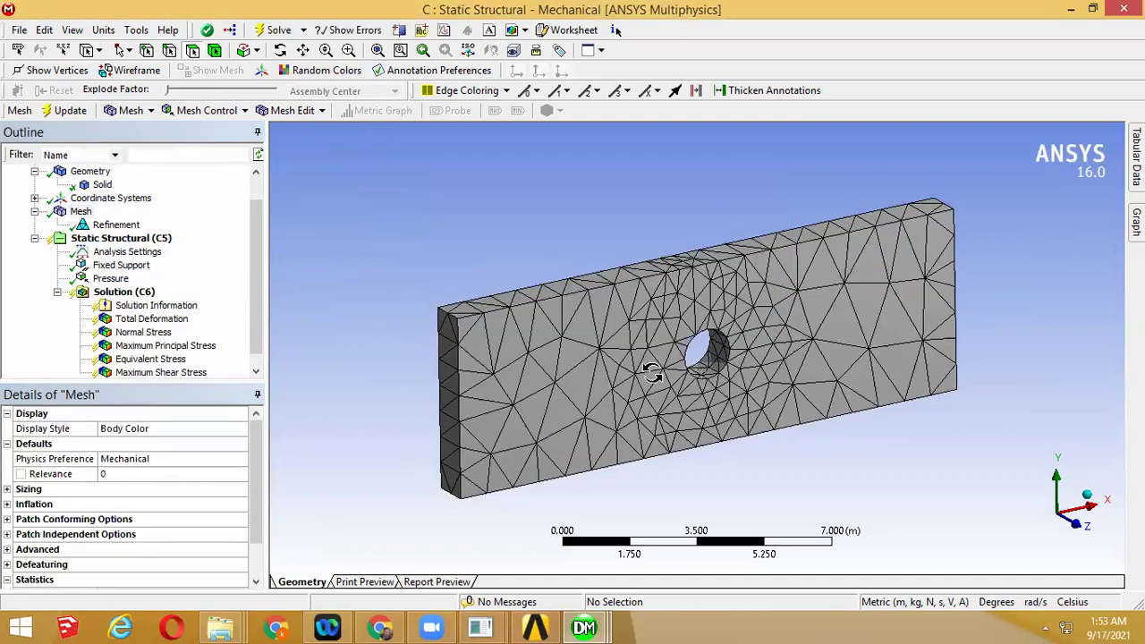
pyautogui.moveTo(652, 373); pyautogui.dragTo(677, 384, button='middle')
pyautogui.scroll(2, 743, 298)
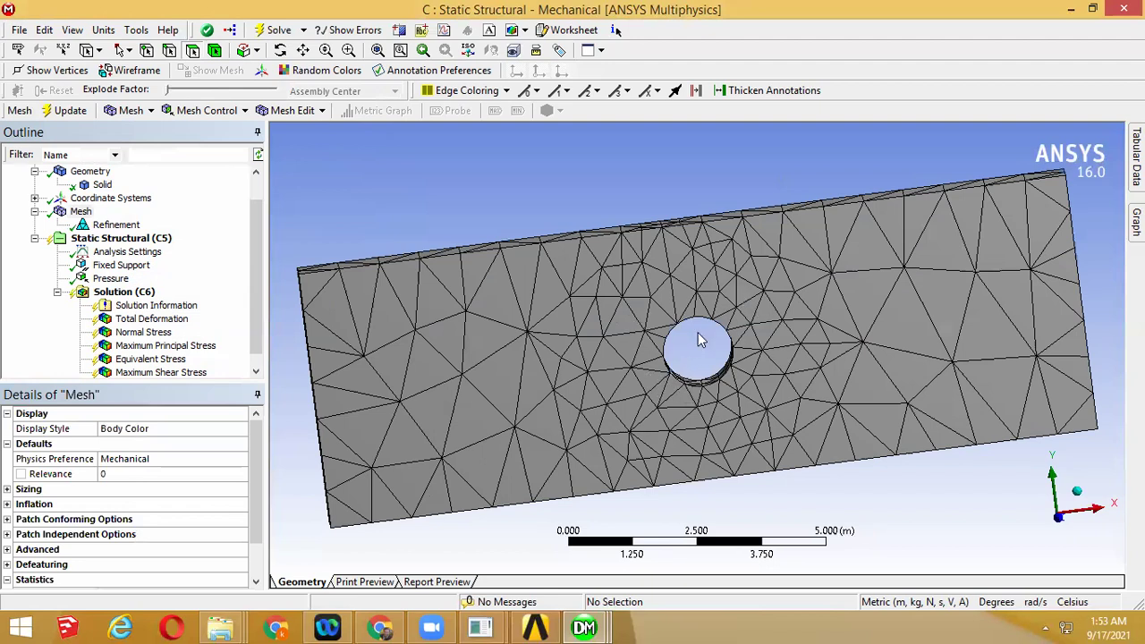
# Re-solve on the refined mesh and review normal (-339.49 to 22.804 Pa), principal and von-Mises (339.87 Pa) stresses
pyautogui.click(148, 268)
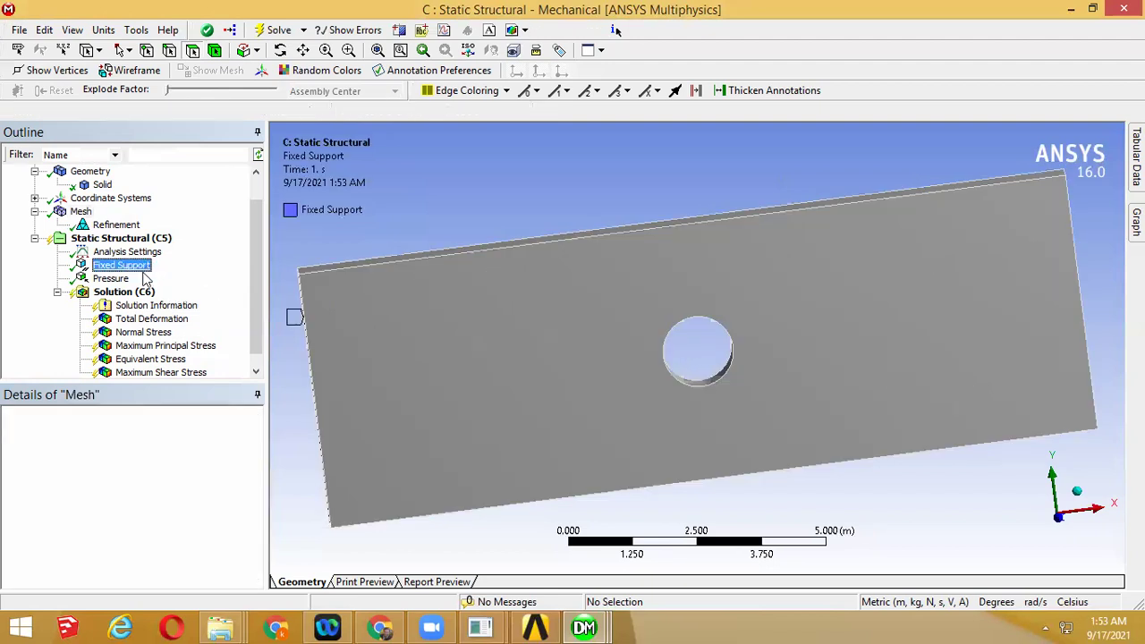
pyautogui.click(130, 293)
pyautogui.rightClick(132, 295)
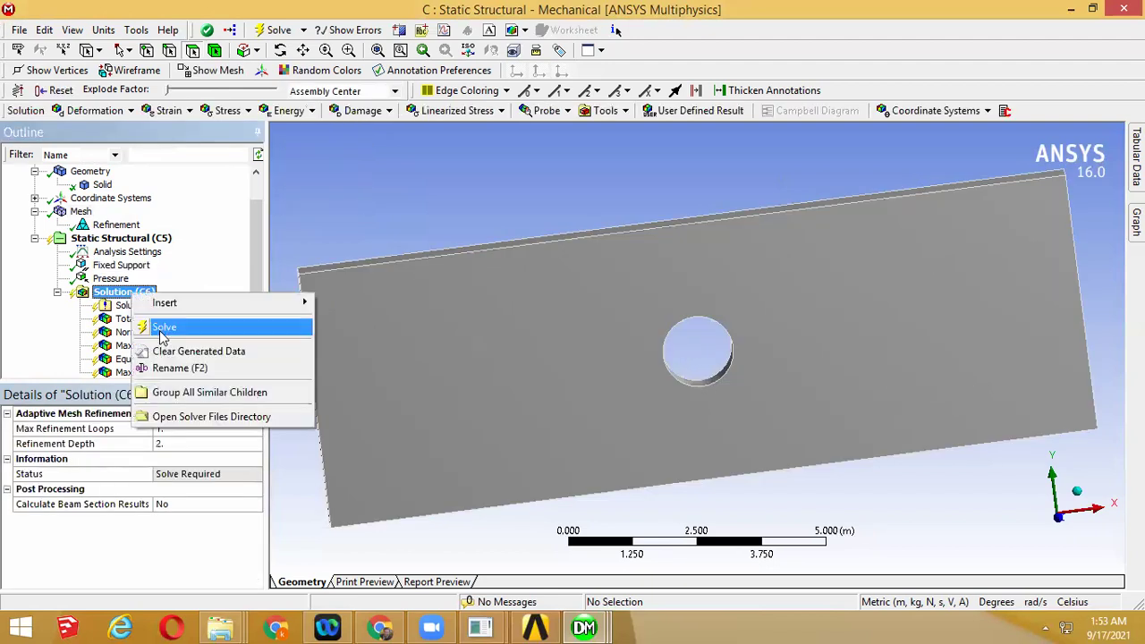
pyautogui.click(159, 328)
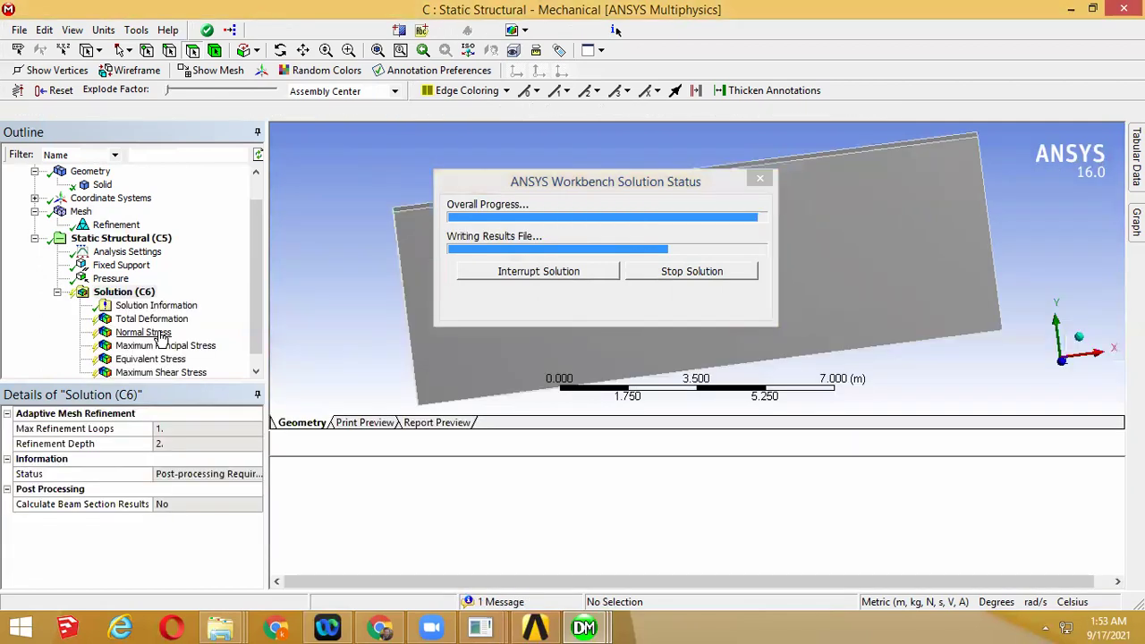
pyautogui.click(134, 333)
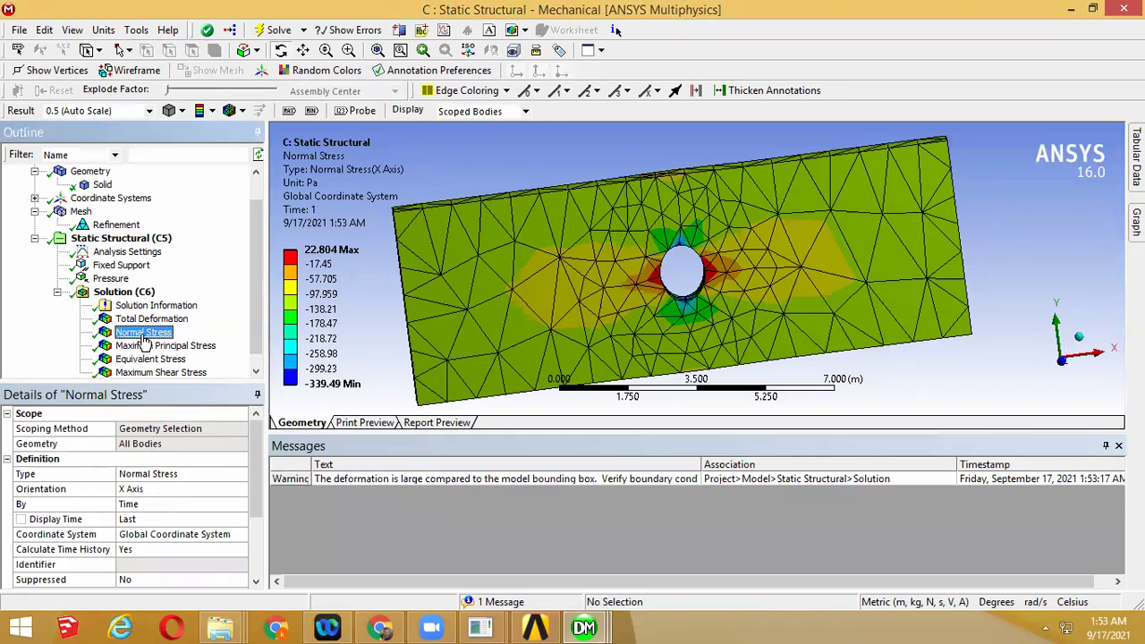
pyautogui.moveTo(520, 279); pyautogui.dragTo(468, 259)
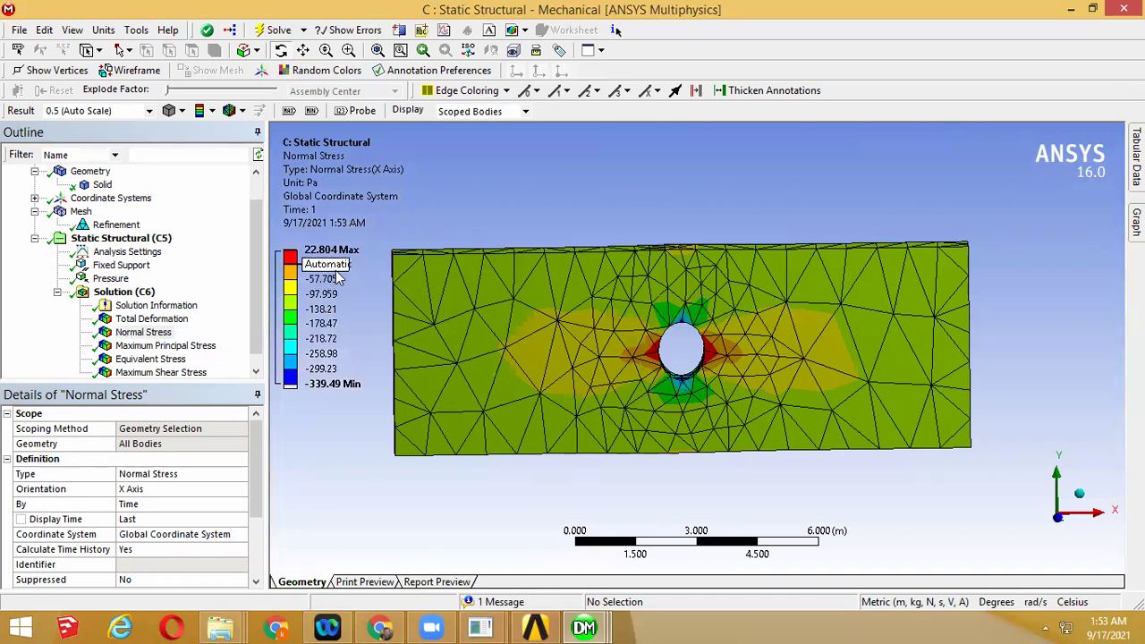
pyautogui.click(165, 346)
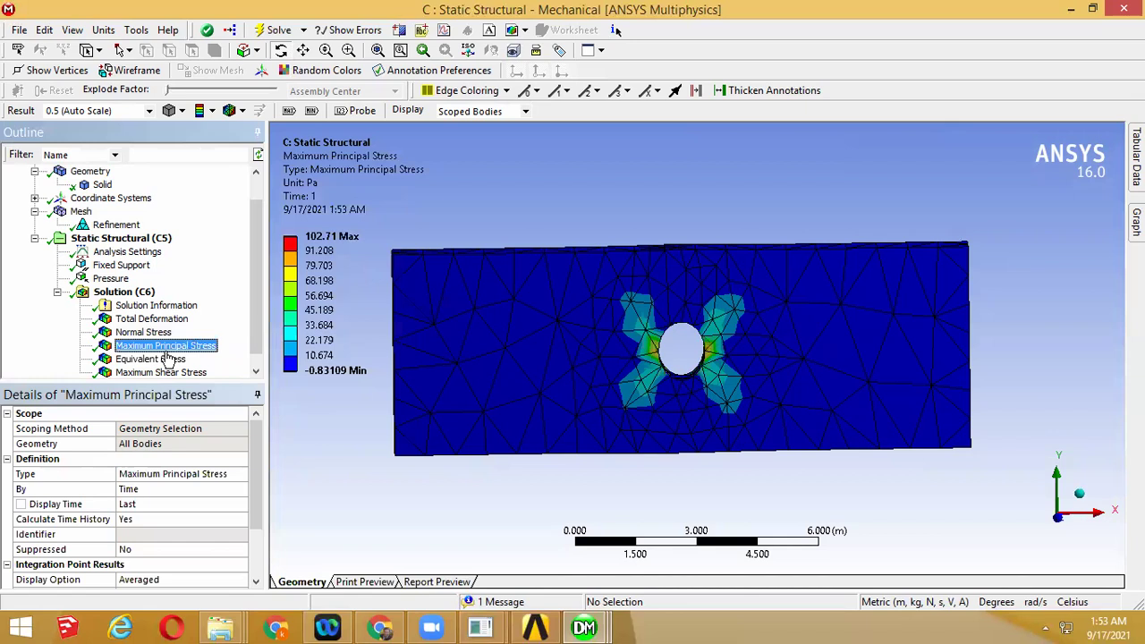
pyautogui.click(170, 359)
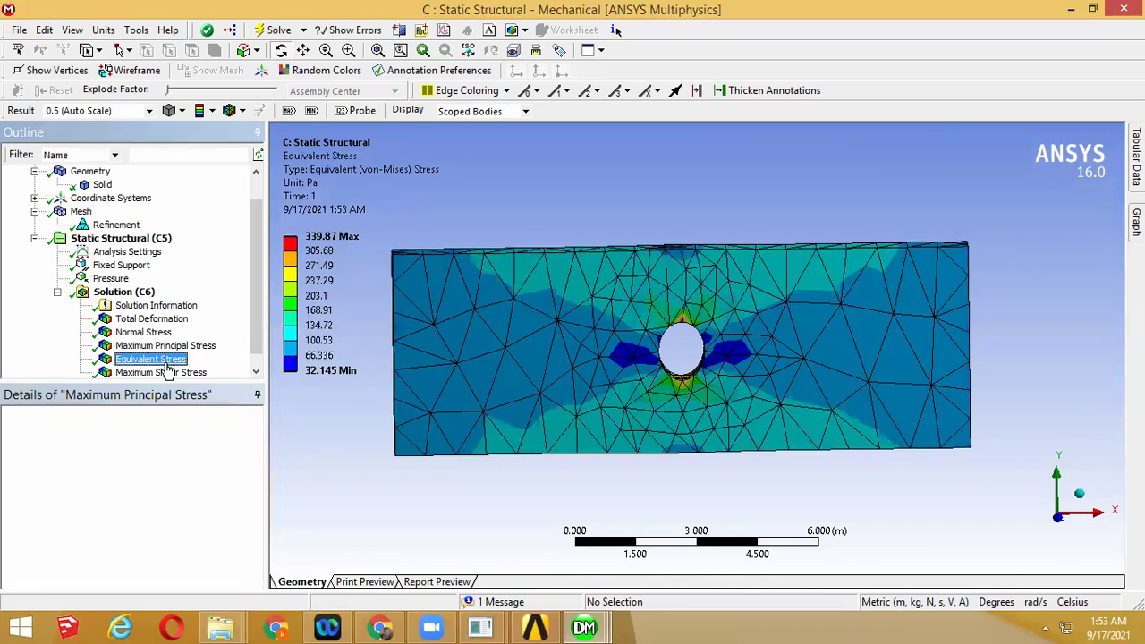
# Change the mesh's Sizing Relevance Center from Coarse to Fine
pyautogui.click(118, 226)
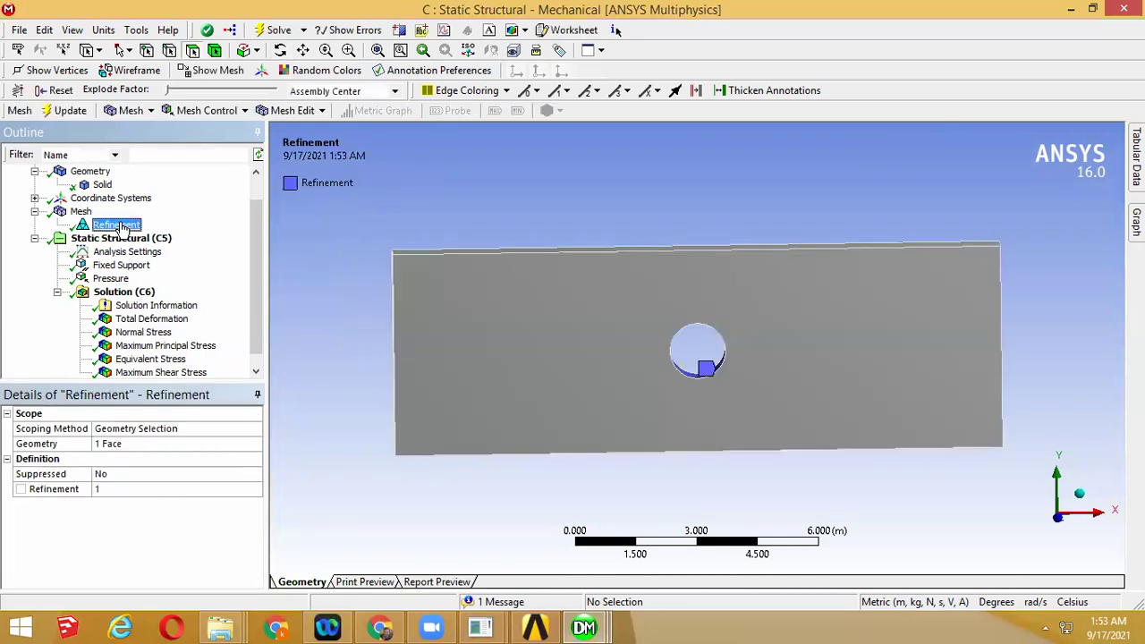
pyautogui.click(81, 212)
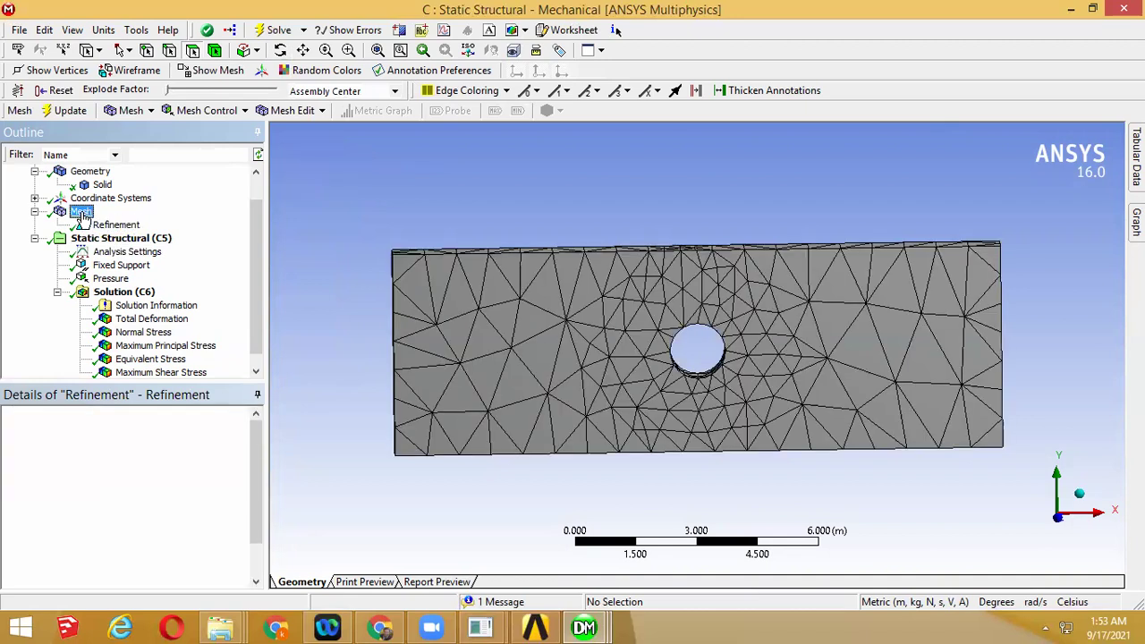
pyautogui.click(5, 491)
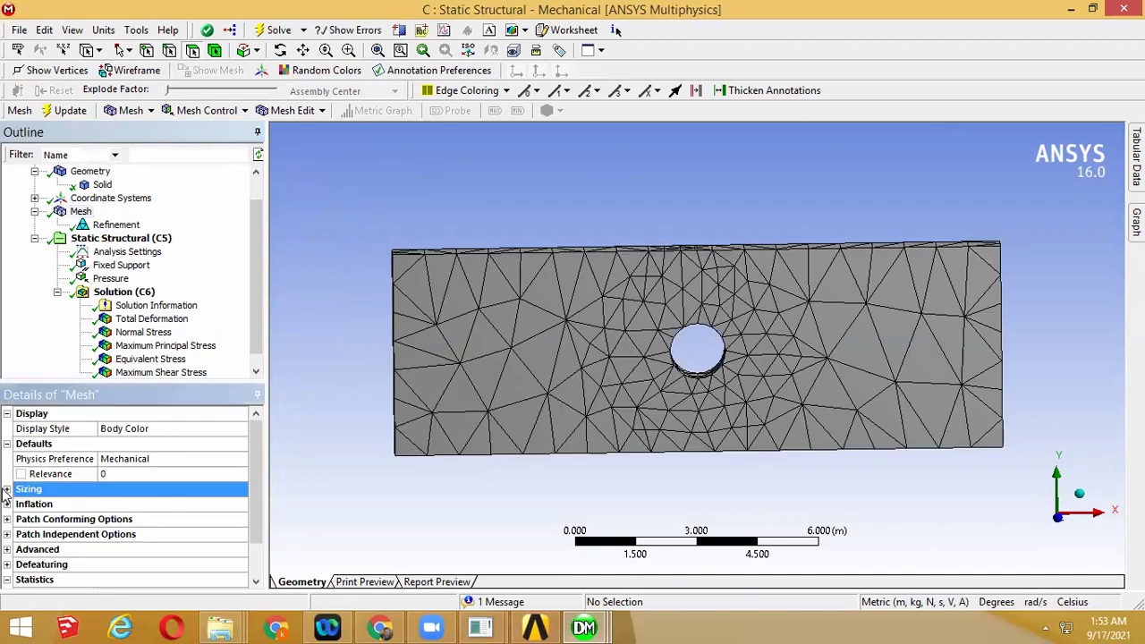
pyautogui.click(7, 489)
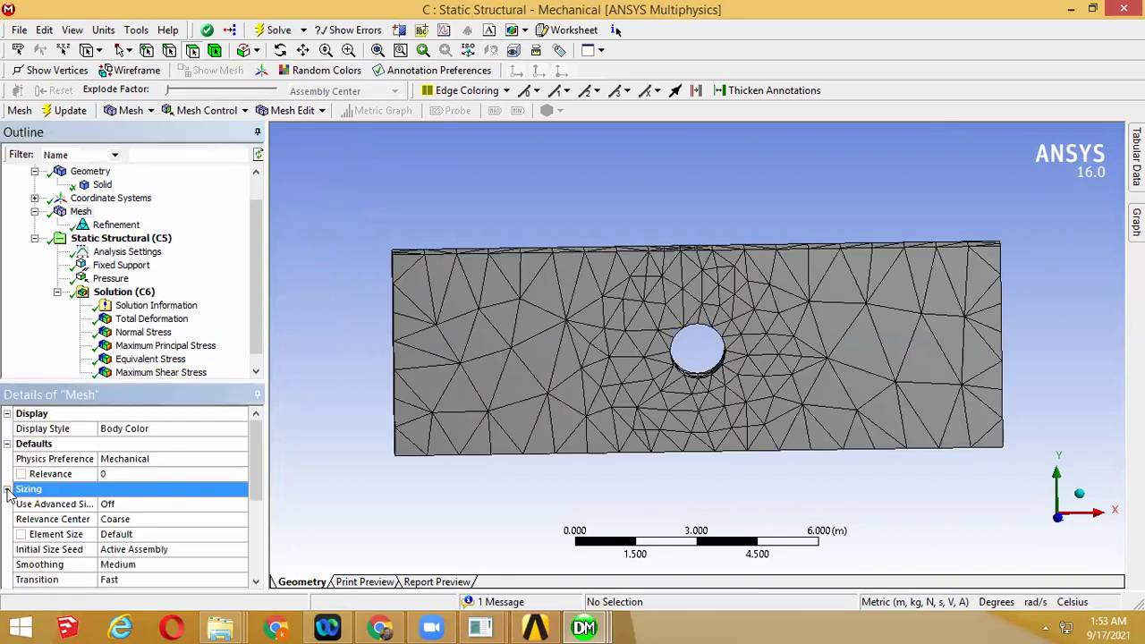
pyautogui.click(152, 520)
pyautogui.click(239, 525)
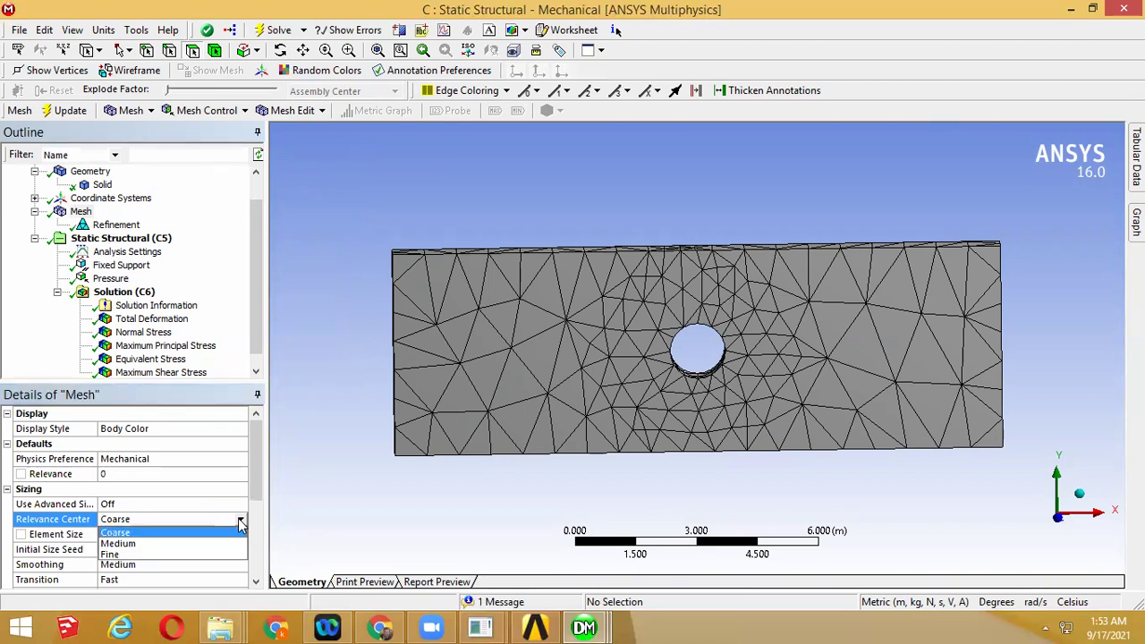
pyautogui.click(177, 554)
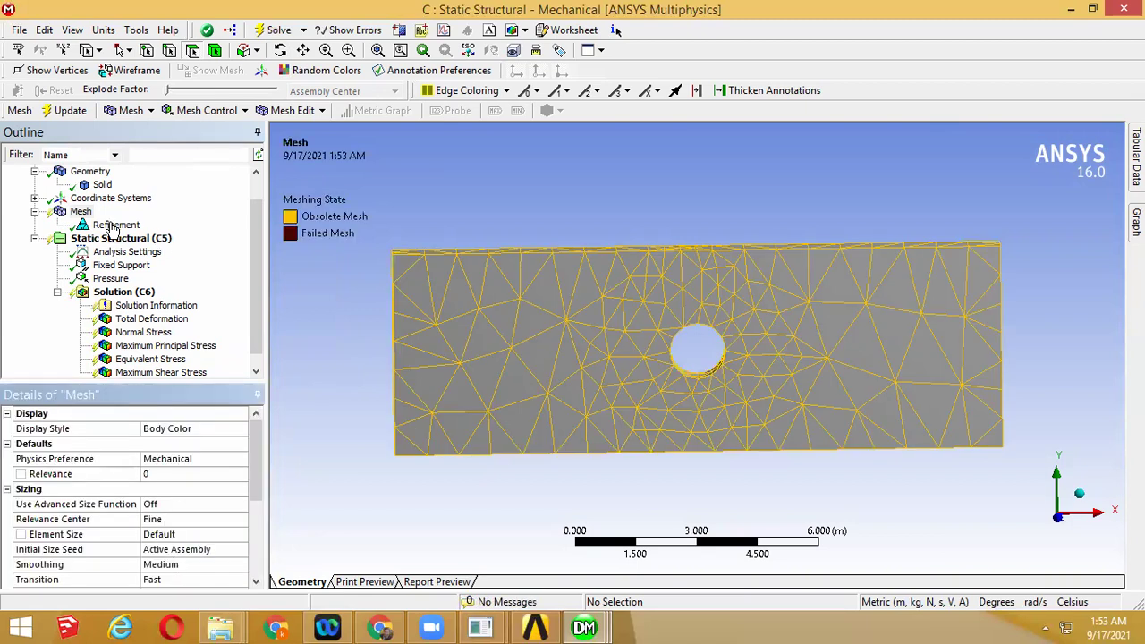